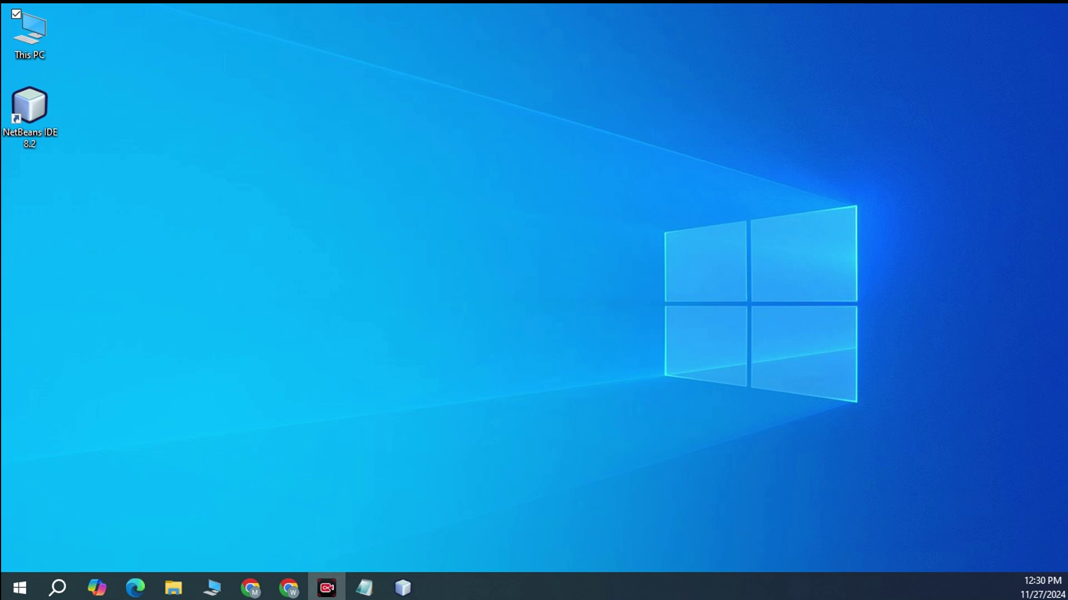
Launch NetBeans IDE 8.2 from the desktop and minimize its window once the Start Page has loaded.
{"action": "key", "text": "XF86AudioNext"}
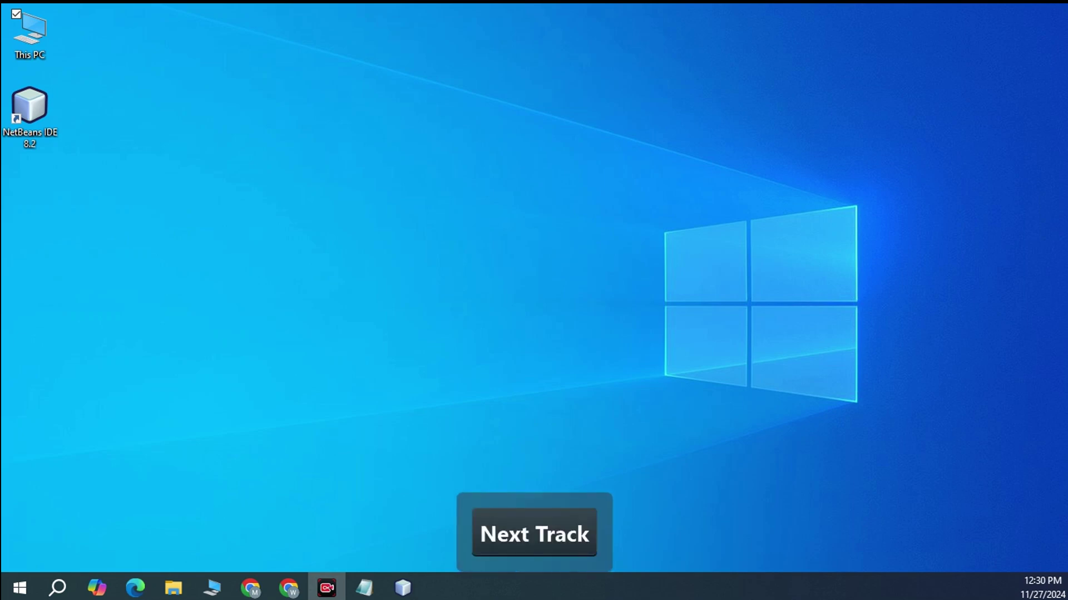
{"action": "double_click", "coordinate": [32, 115]}
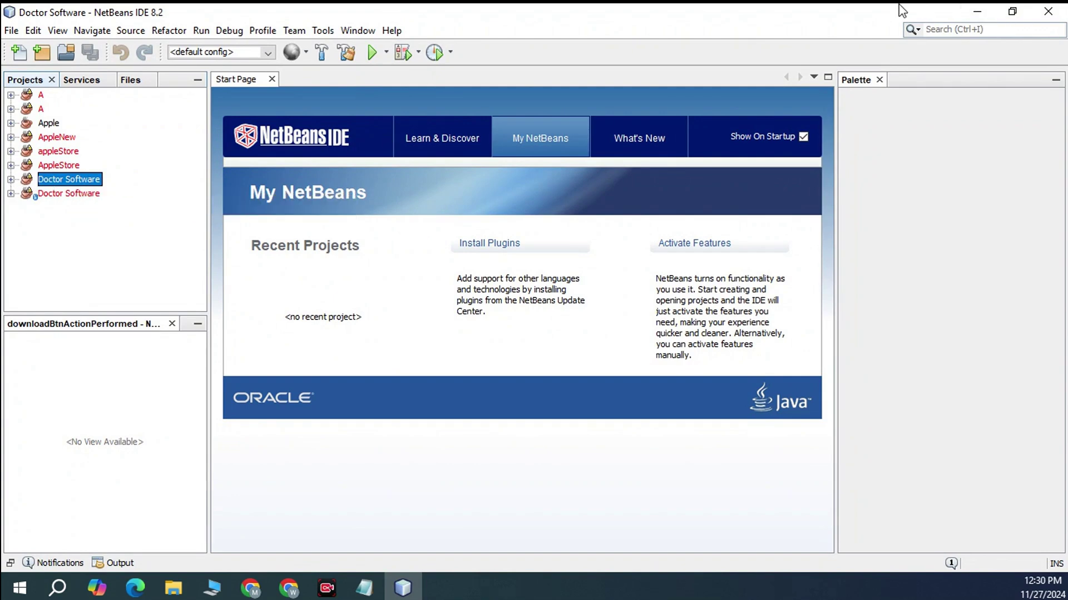
{"action": "left_click", "coordinate": [976, 12]}
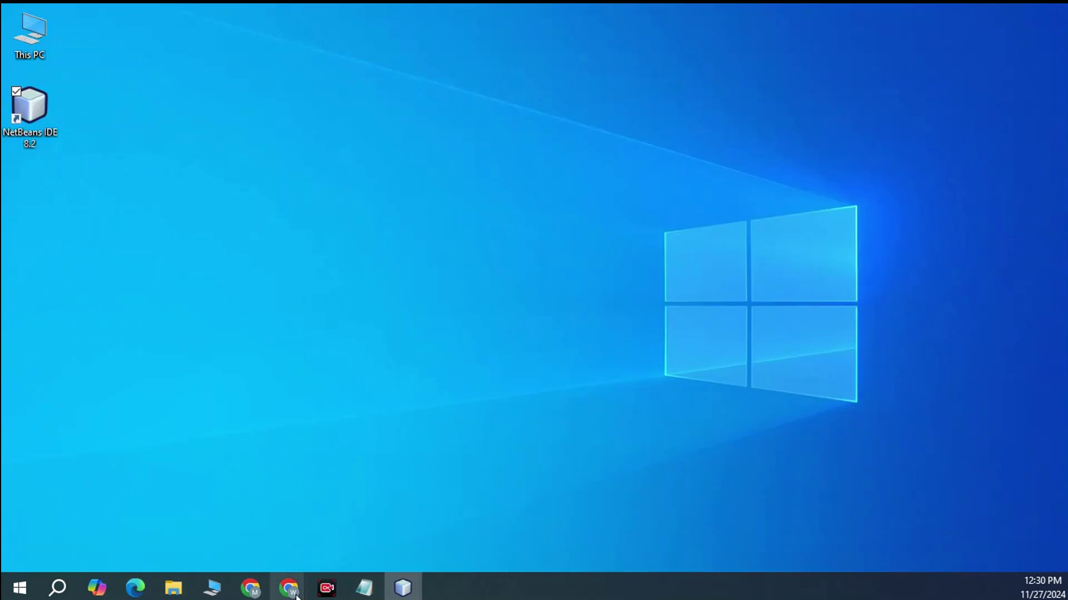
Switch to the Chrome window with the "jdk download" results and open Oracle's Java Downloads page at the JDK 23 section.
{"action": "mouse_move", "coordinate": [289, 585]}
{"action": "left_click", "coordinate": [361, 521]}
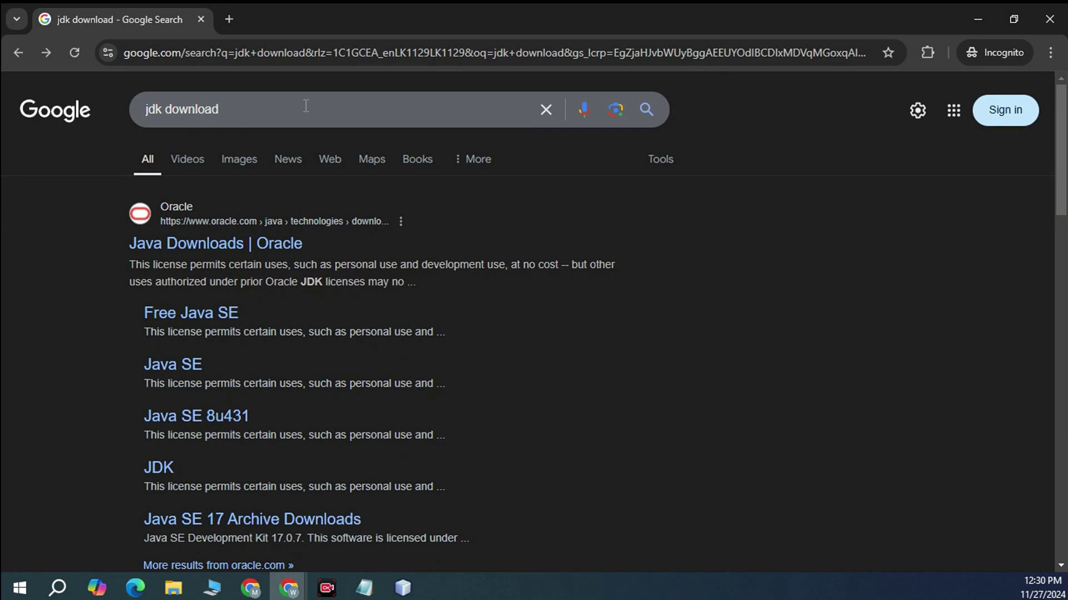
{"action": "left_click", "coordinate": [235, 243]}
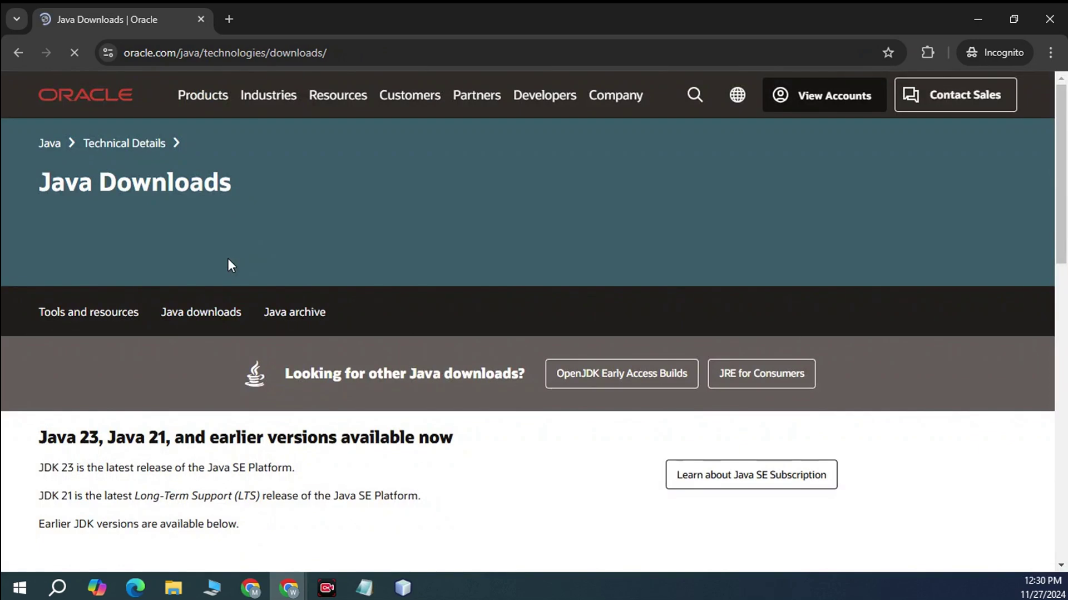
{"action": "scroll", "coordinate": [286, 375], "scroll_direction": "down", "scroll_amount": 2}
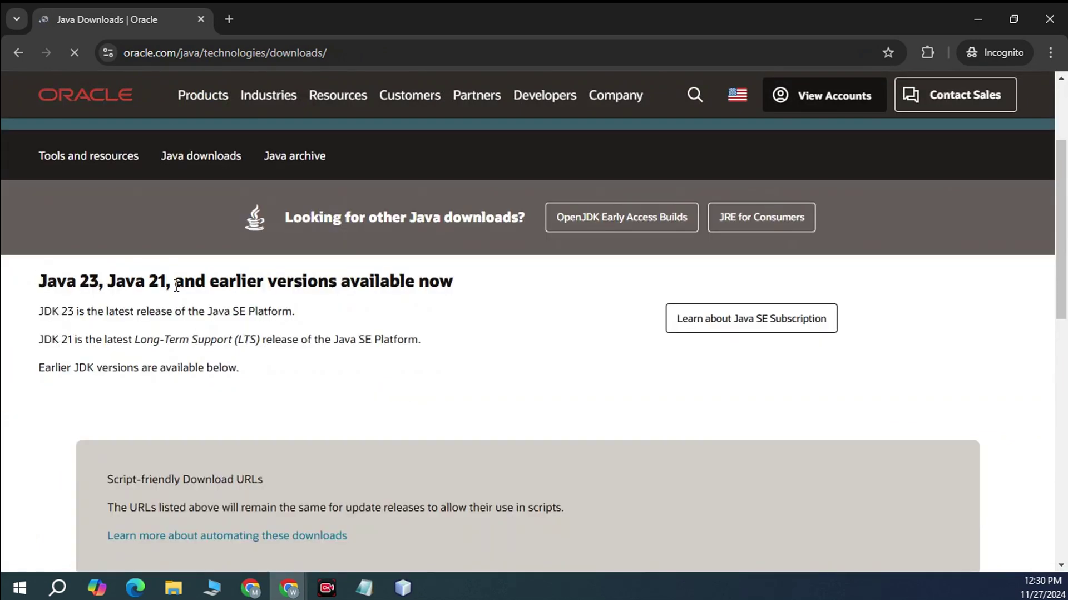
{"action": "left_click", "coordinate": [102, 281]}
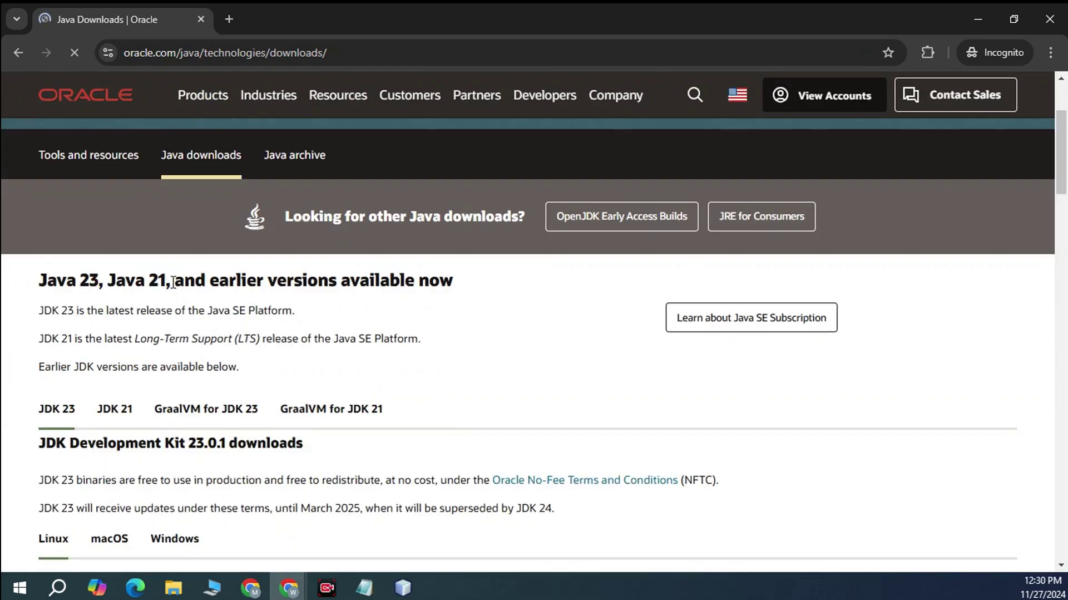
{"action": "scroll", "coordinate": [177, 283], "scroll_direction": "down", "scroll_amount": 3}
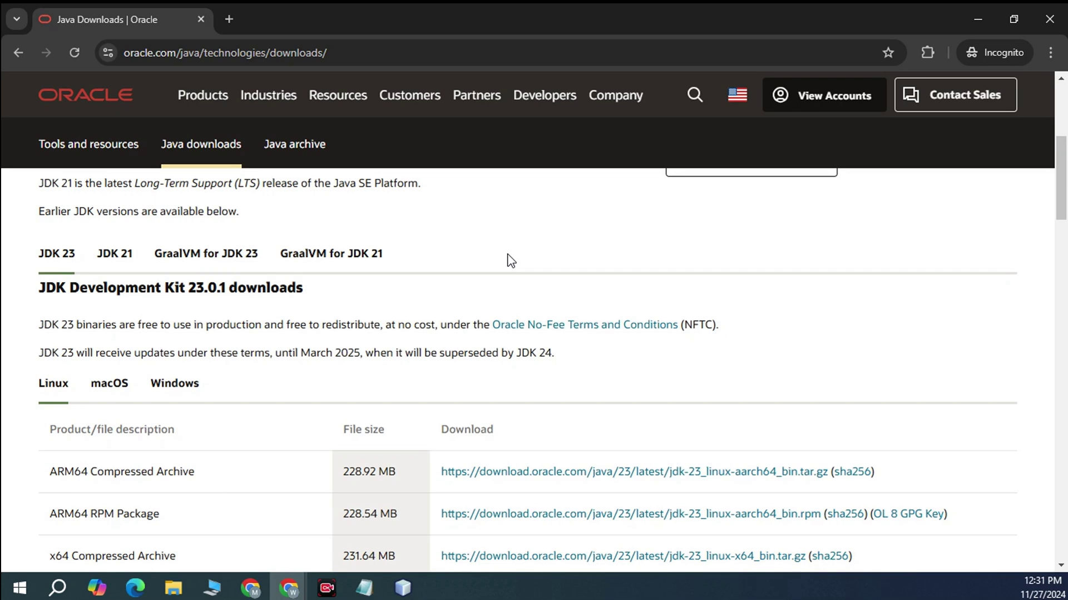
{"action": "left_click", "coordinate": [978, 19]}
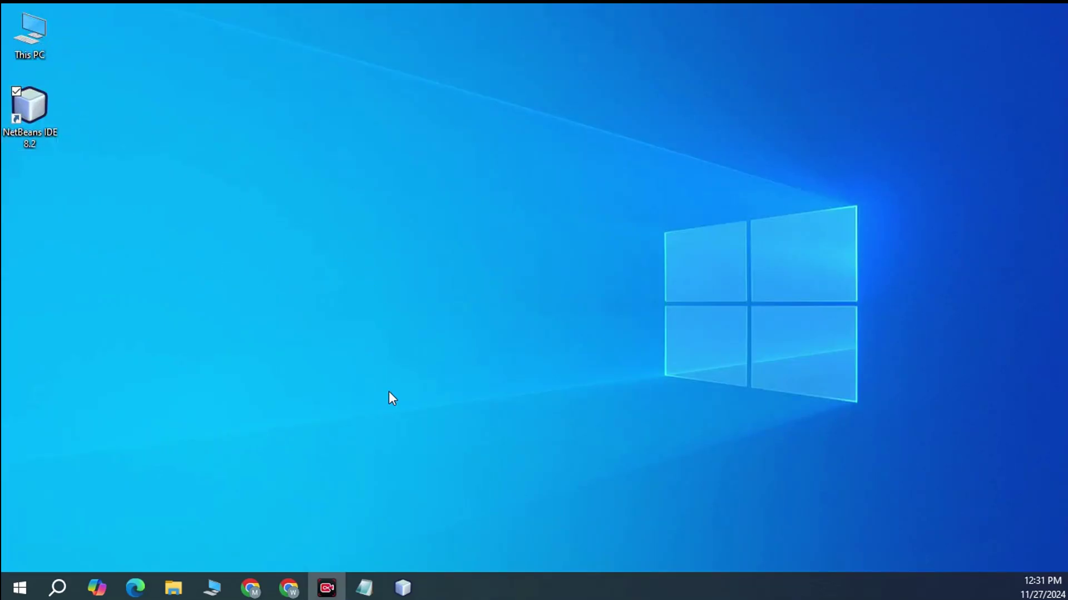
{"action": "mouse_move", "coordinate": [289, 587]}
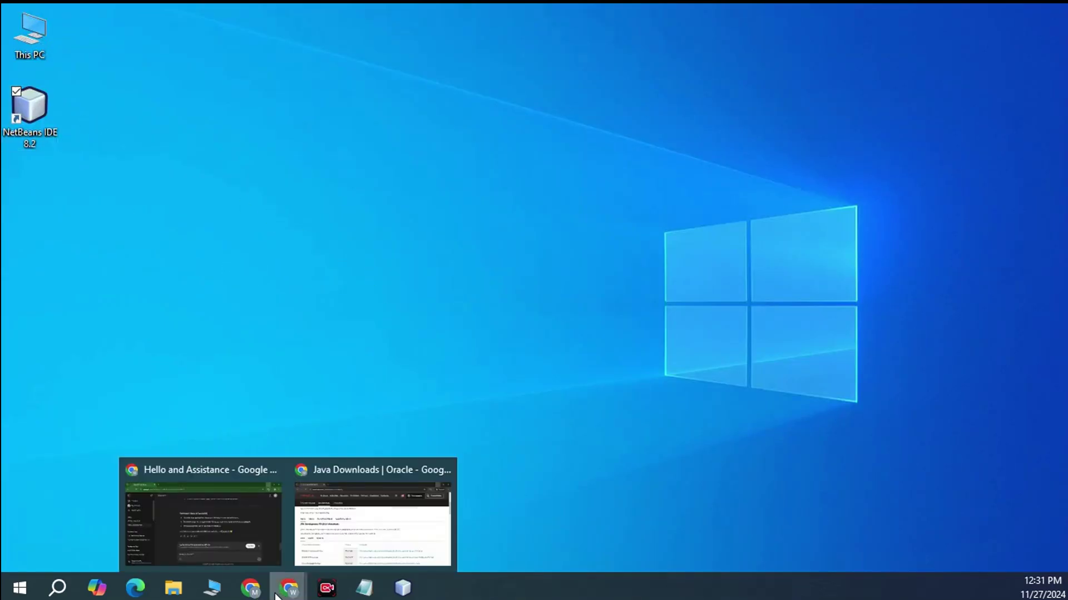
{"action": "left_click", "coordinate": [419, 507]}
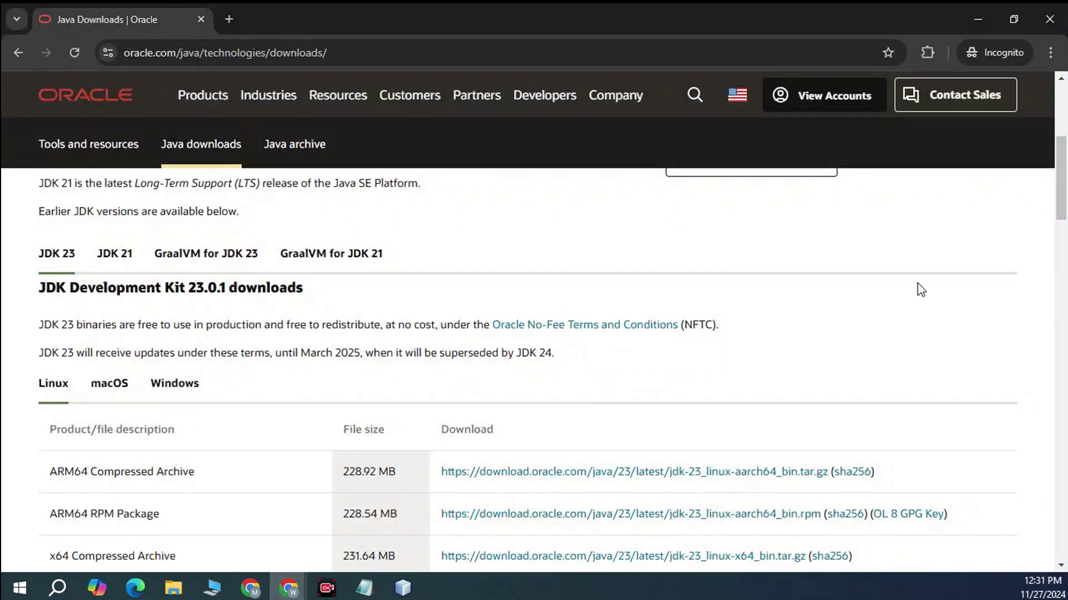
Check the Linux and macOS listings for JDK 23 and display the Windows downloads.
{"action": "left_click", "coordinate": [157, 385]}
{"action": "left_click", "coordinate": [48, 385]}
{"action": "left_click", "coordinate": [109, 384]}
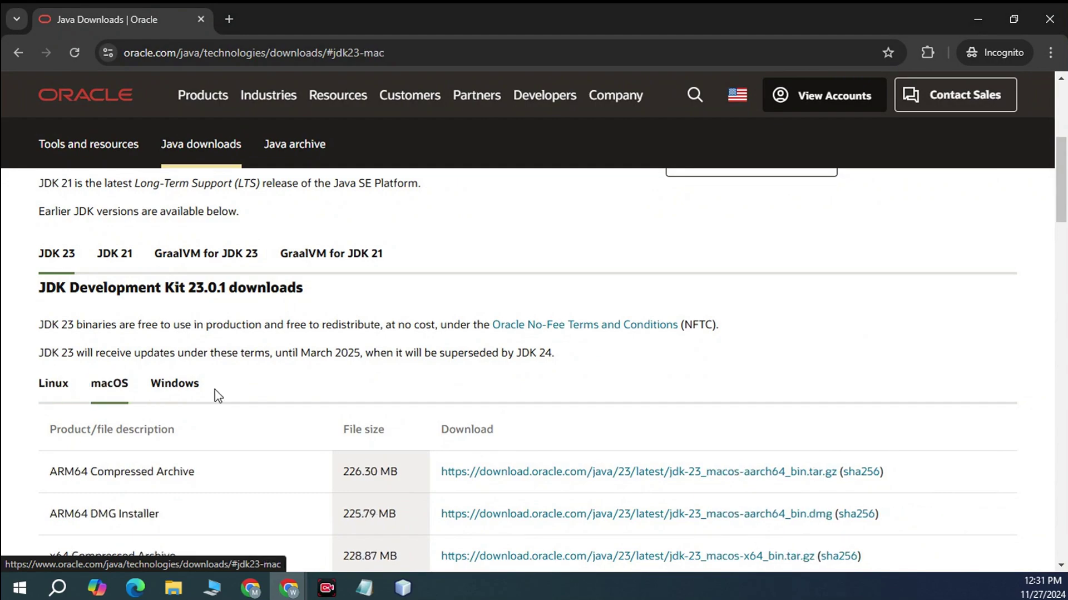
{"action": "scroll", "coordinate": [187, 337], "scroll_direction": "down", "scroll_amount": 1}
{"action": "left_click", "coordinate": [179, 303]}
Display the Windows downloads for Java 8 and highlight the x86 Installer and x64 Installer entries.
{"action": "scroll", "coordinate": [269, 315], "scroll_direction": "down", "scroll_amount": 10}
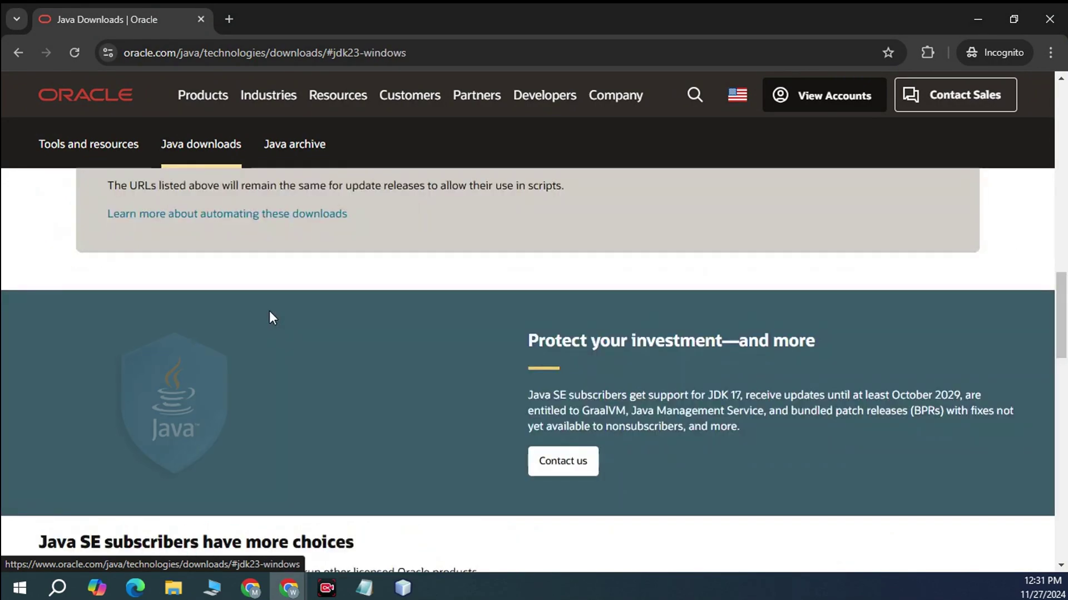
{"action": "scroll", "coordinate": [269, 315], "scroll_direction": "down", "scroll_amount": 2}
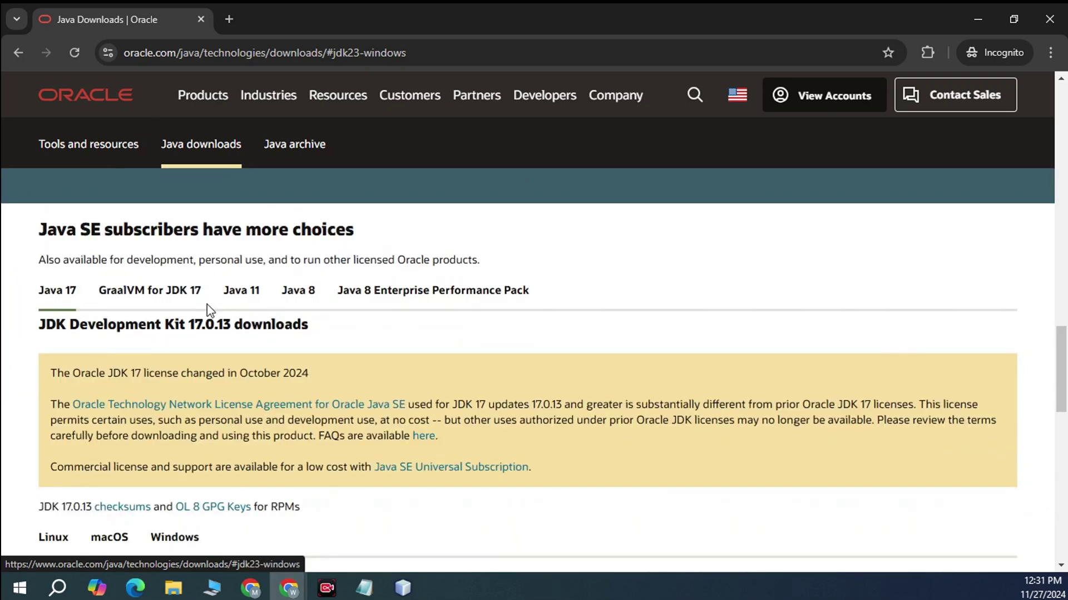
{"action": "left_click", "coordinate": [298, 289]}
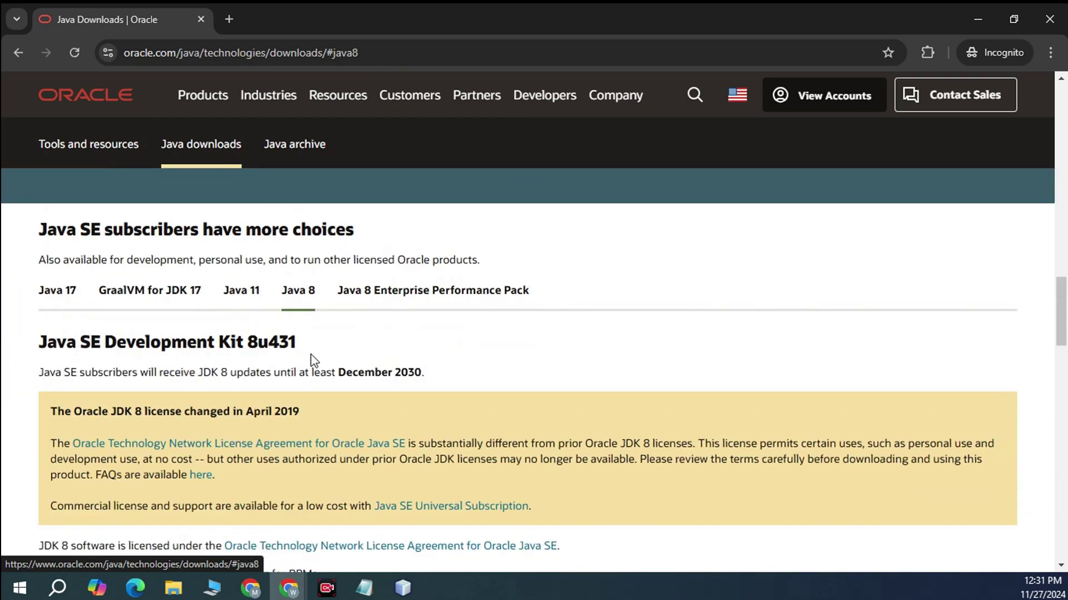
{"action": "scroll", "coordinate": [278, 368], "scroll_direction": "down", "scroll_amount": 4}
{"action": "left_click", "coordinate": [234, 370]}
{"action": "scroll", "coordinate": [234, 372], "scroll_direction": "down", "scroll_amount": 4}
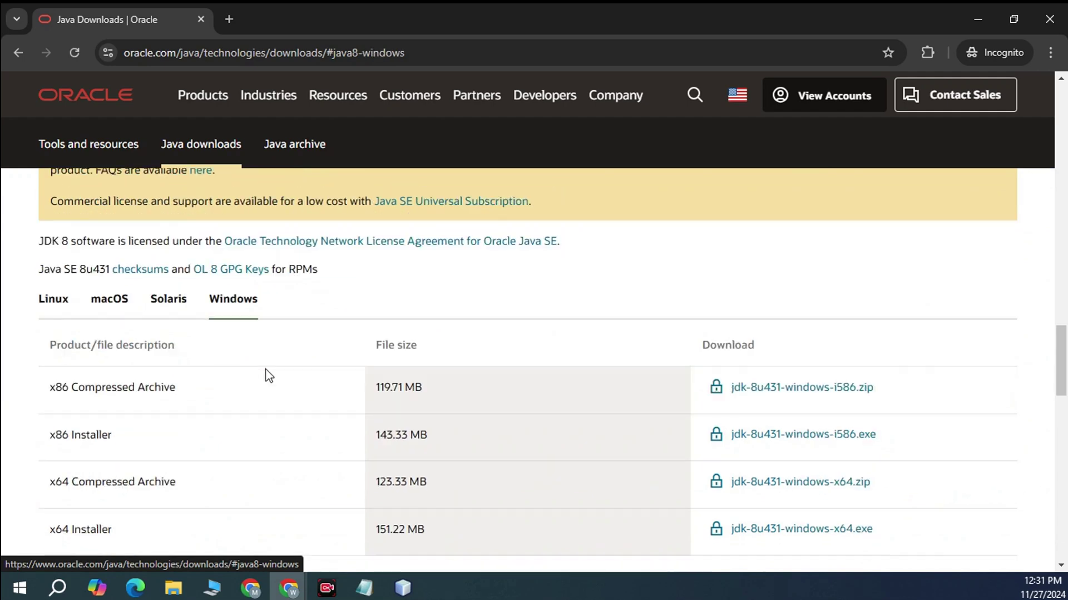
{"action": "scroll", "coordinate": [154, 372], "scroll_direction": "up", "scroll_amount": 1}
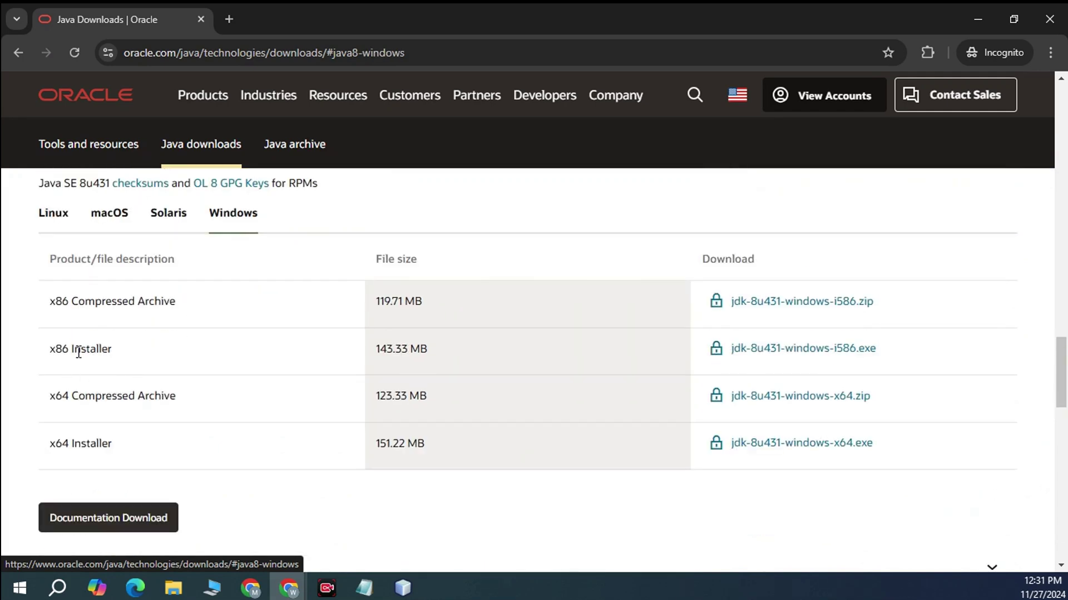
{"action": "left_click_drag", "start_coordinate": [41, 359], "coordinate": [126, 356]}
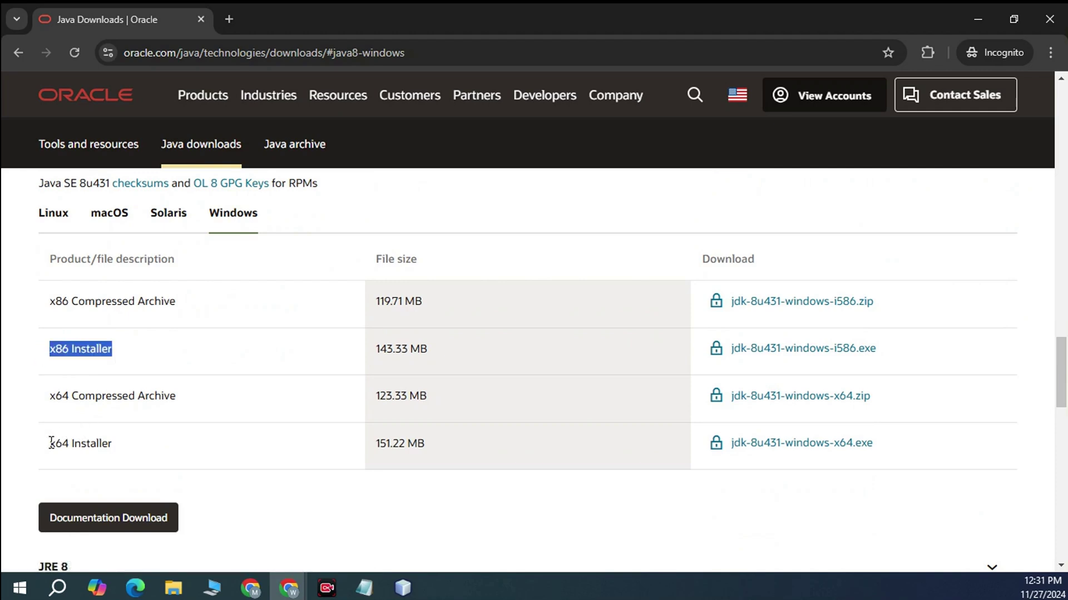
{"action": "left_click_drag", "start_coordinate": [50, 441], "coordinate": [132, 453]}
Return to the JDK 23 Windows downloads and highlight the x64 Installer entry.
{"action": "scroll", "coordinate": [329, 409], "scroll_direction": "down", "scroll_amount": 2}
{"action": "scroll", "coordinate": [329, 409], "scroll_direction": "up", "scroll_amount": 20}
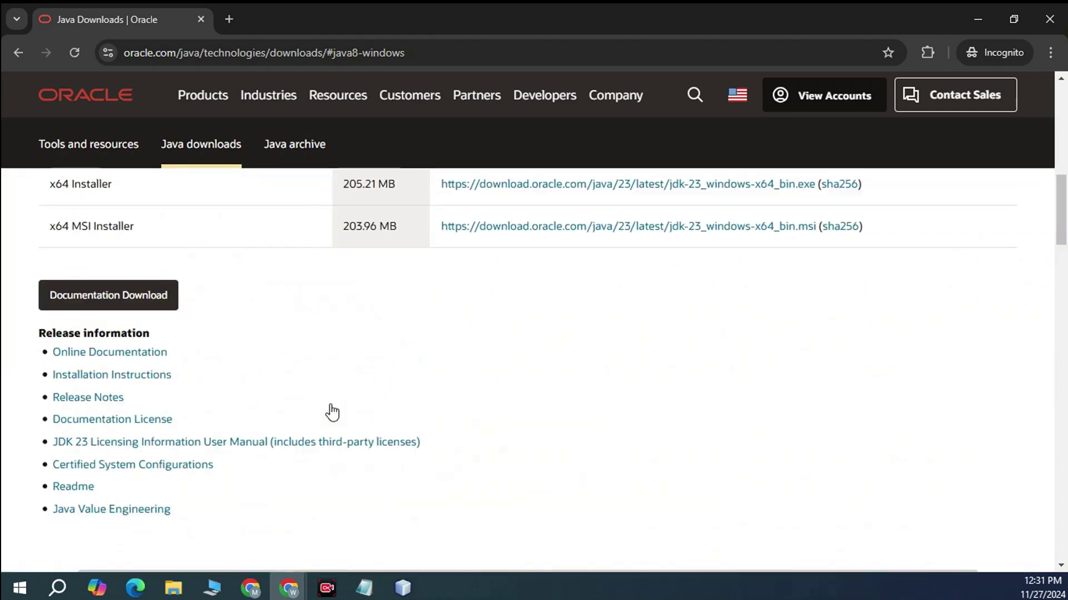
{"action": "scroll", "coordinate": [332, 411], "scroll_direction": "down", "scroll_amount": 4}
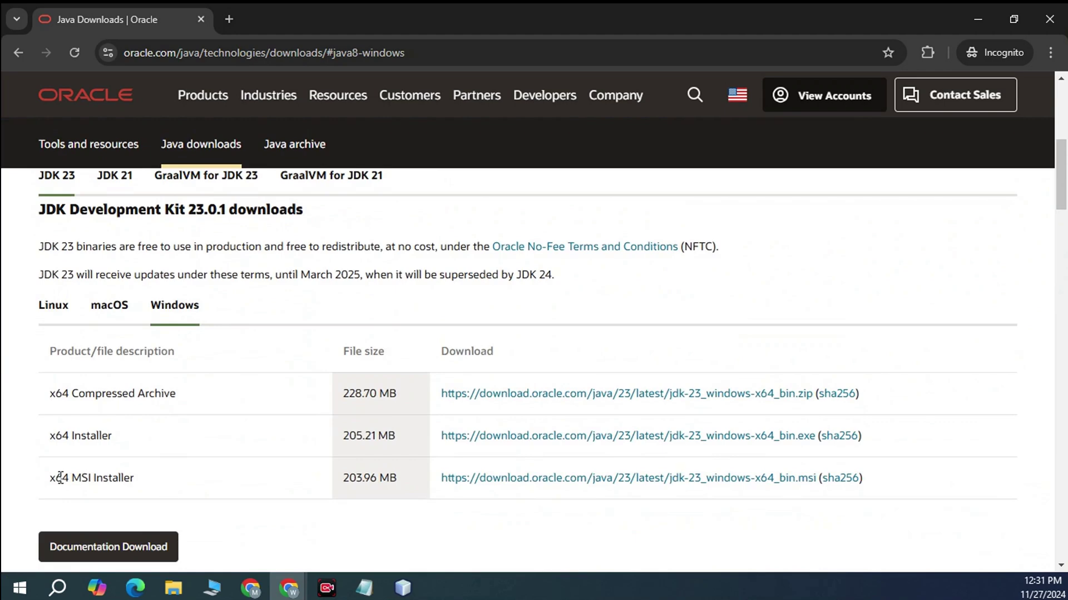
{"action": "triple_click", "coordinate": [57, 466]}
{"action": "left_click_drag", "start_coordinate": [55, 434], "coordinate": [151, 438]}
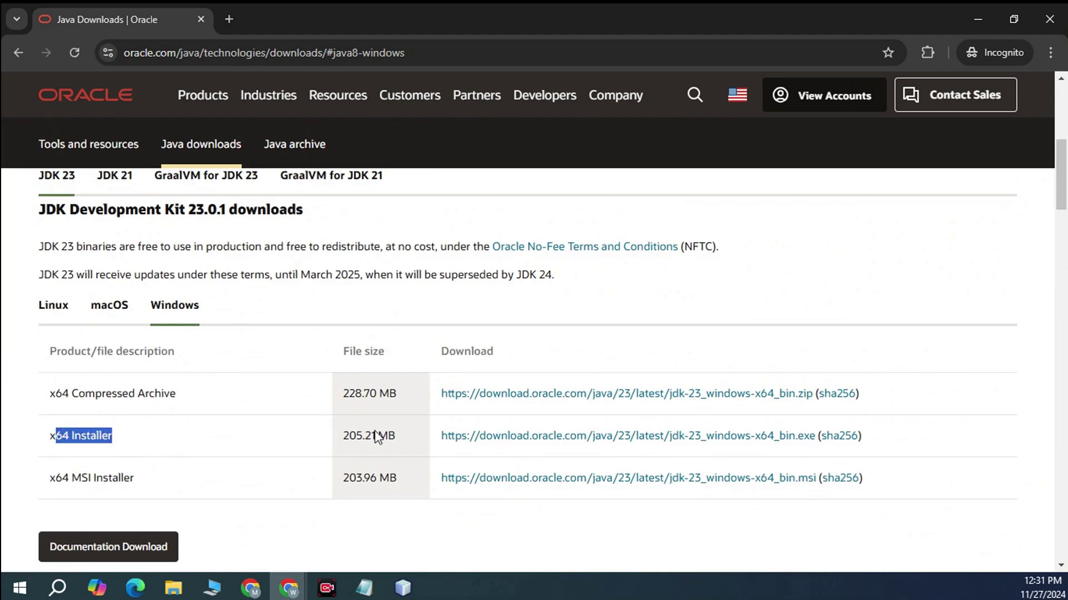
{"action": "scroll", "coordinate": [468, 367], "scroll_direction": "up", "scroll_amount": 1}
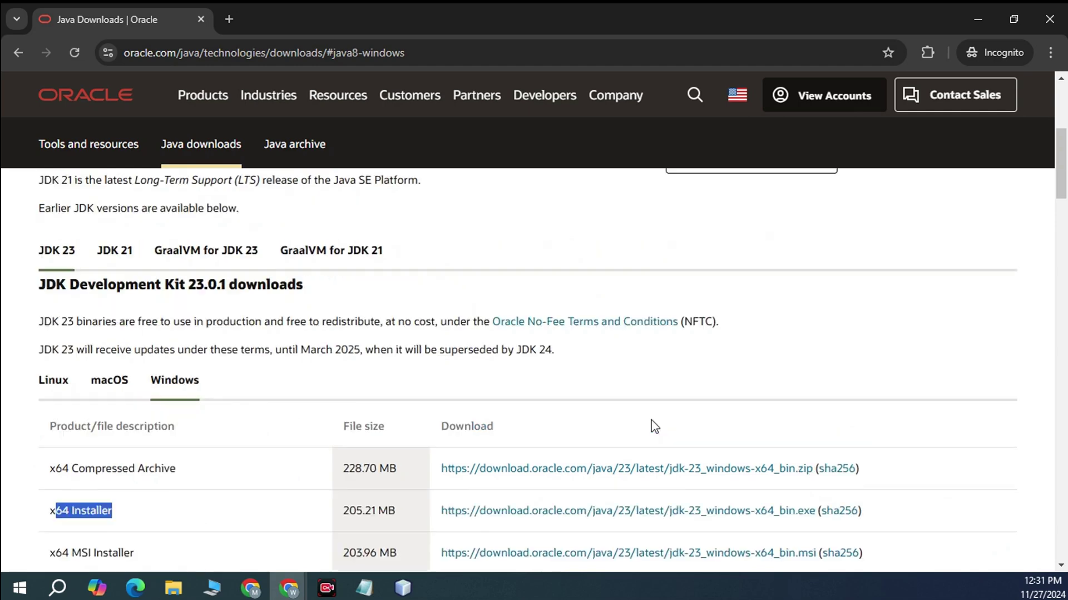
{"action": "scroll", "coordinate": [688, 282], "scroll_direction": "down", "scroll_amount": 4}
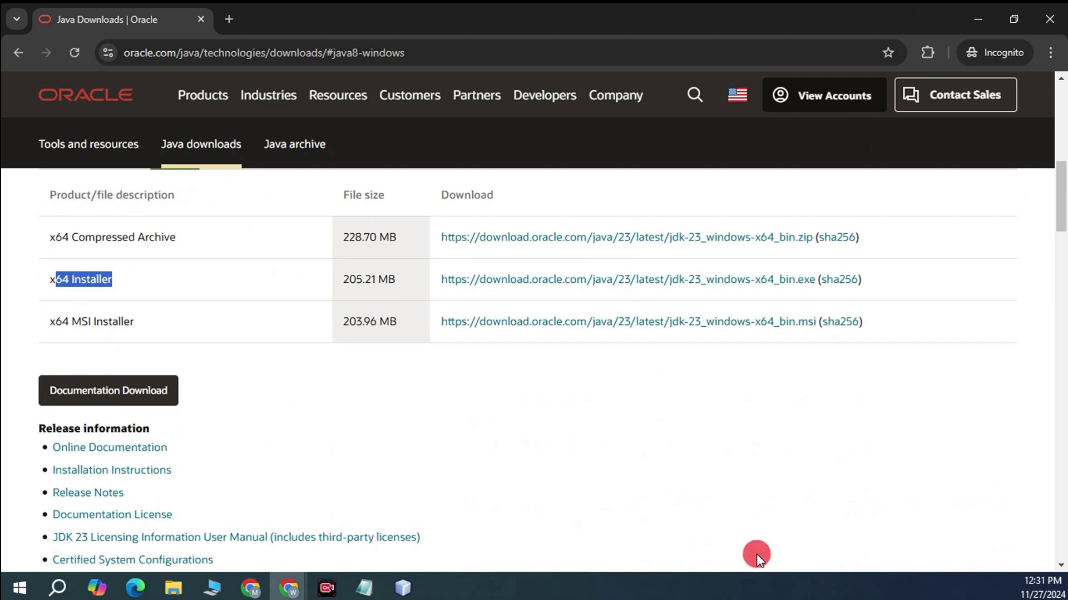
Switch to the jre folder in File Explorer to view the jdk-8u411-windows-x64 installer.
{"action": "left_click", "coordinate": [173, 587]}
{"action": "left_click", "coordinate": [392, 519]}
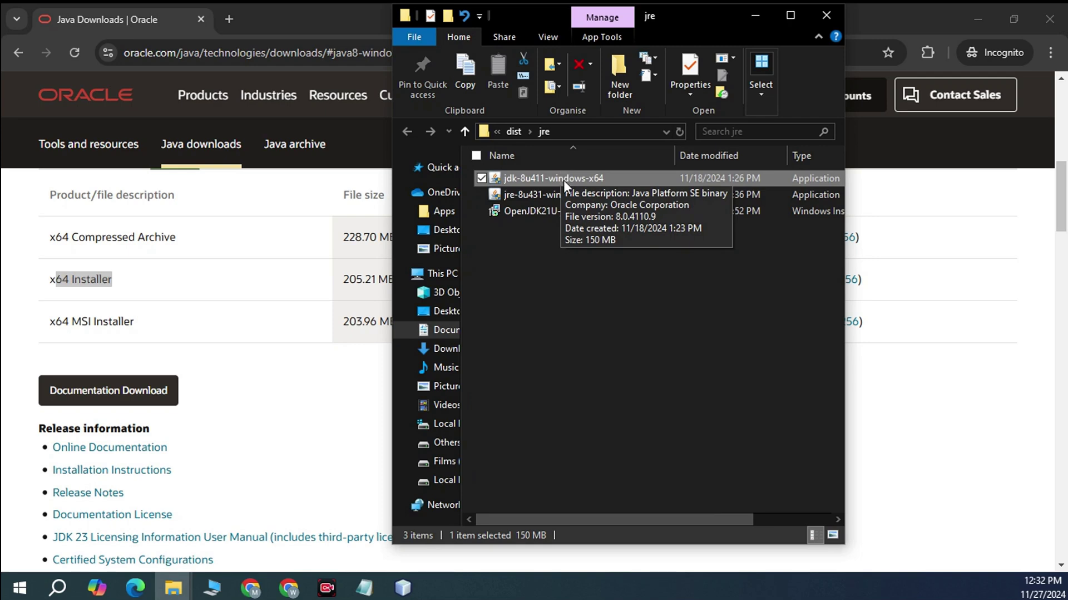
Open Command Prompt and check the installed Java version with the command java -version.
{"action": "left_click", "coordinate": [57, 587]}
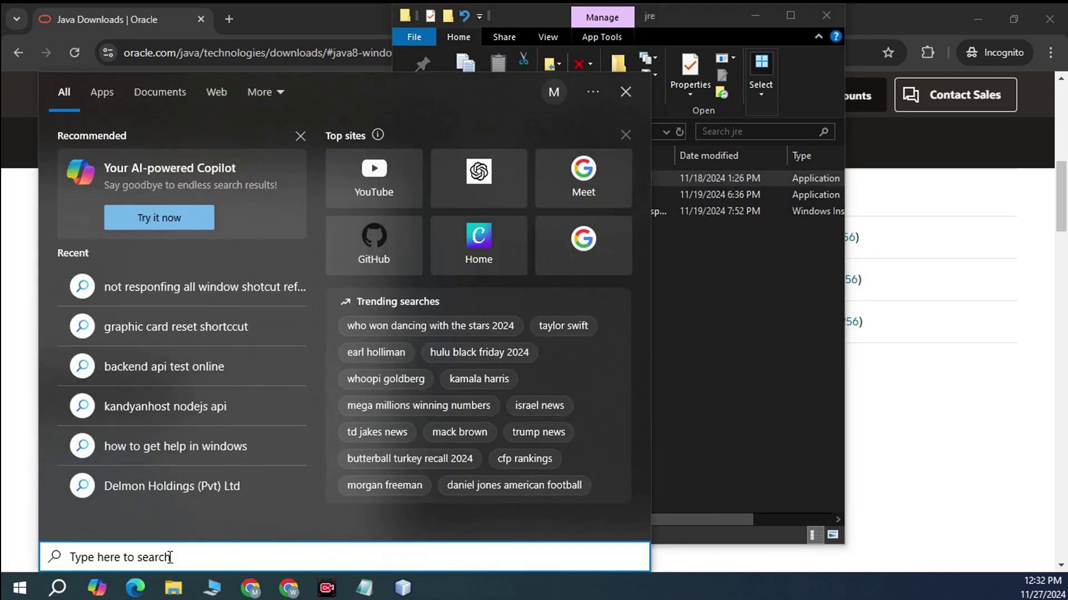
{"action": "type", "text": "cmd"}
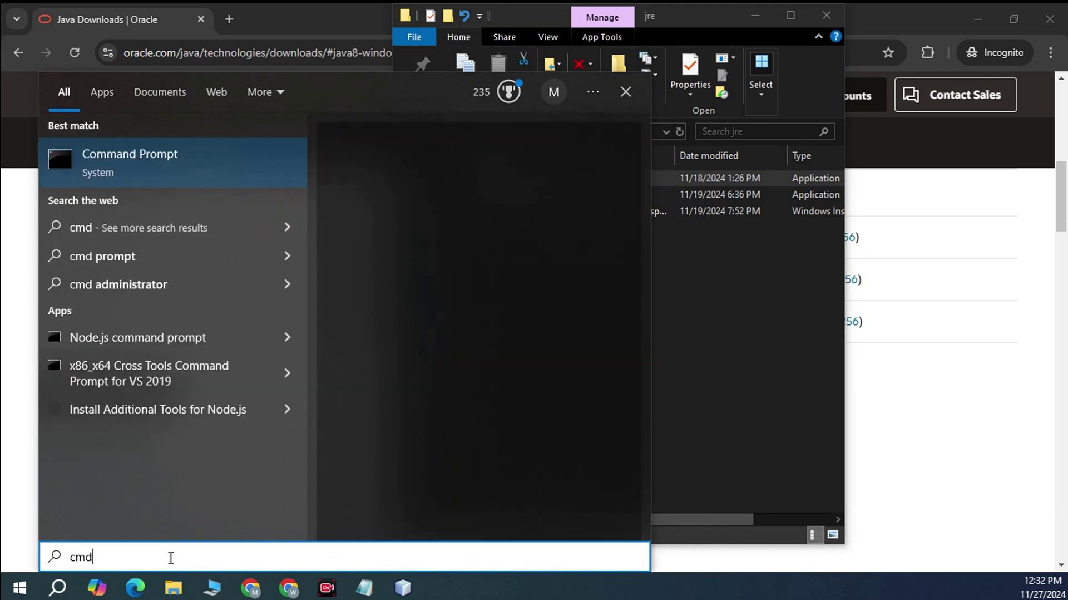
{"action": "key", "text": "Return"}
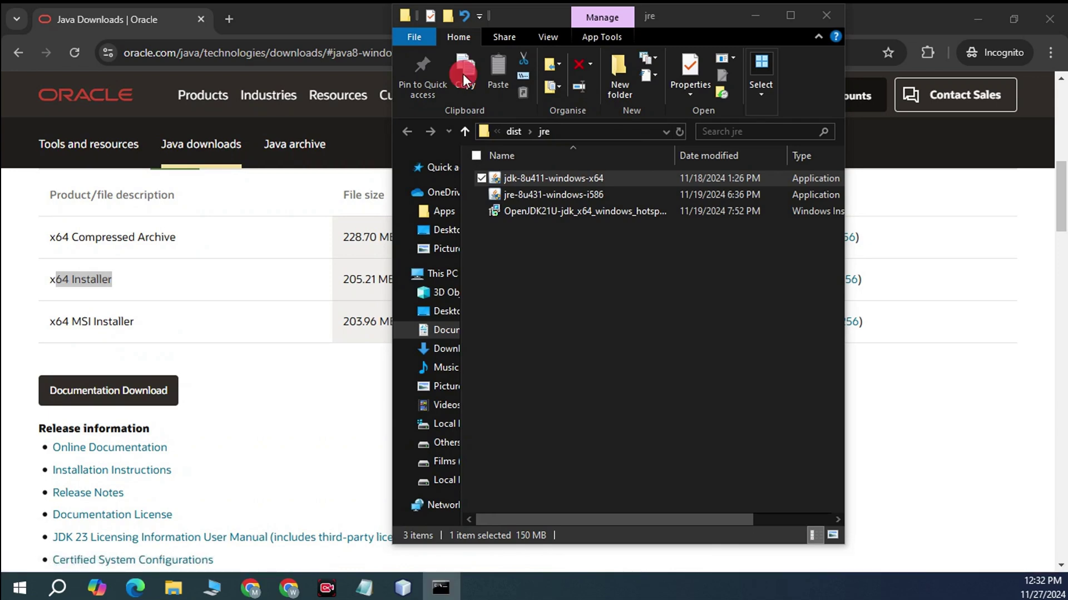
{"action": "left_click", "coordinate": [488, 151]}
{"action": "type", "text": "ja"}
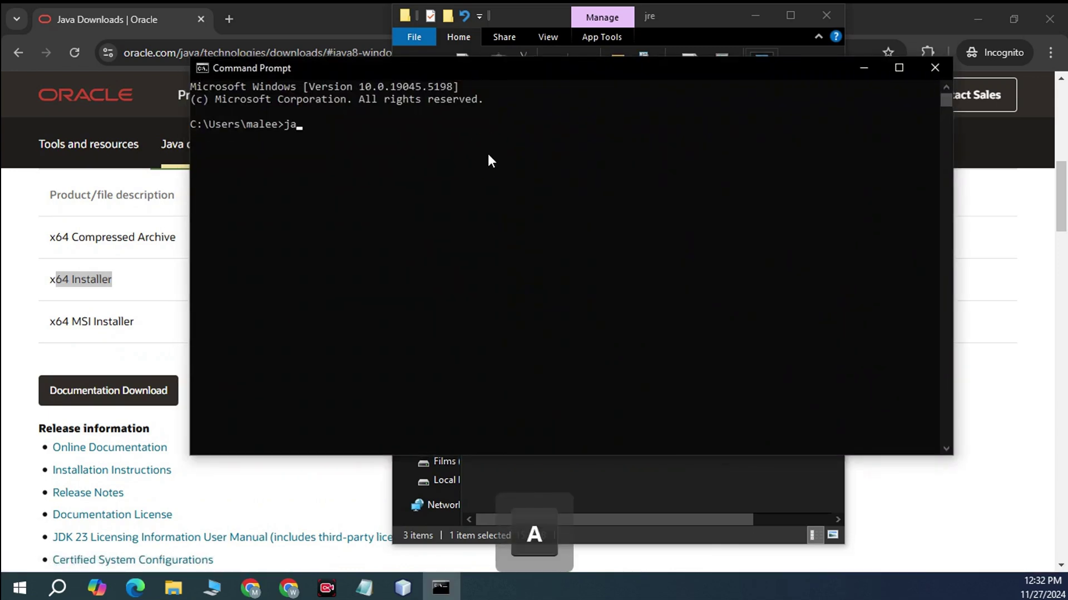
{"action": "type", "text": "va -version"}
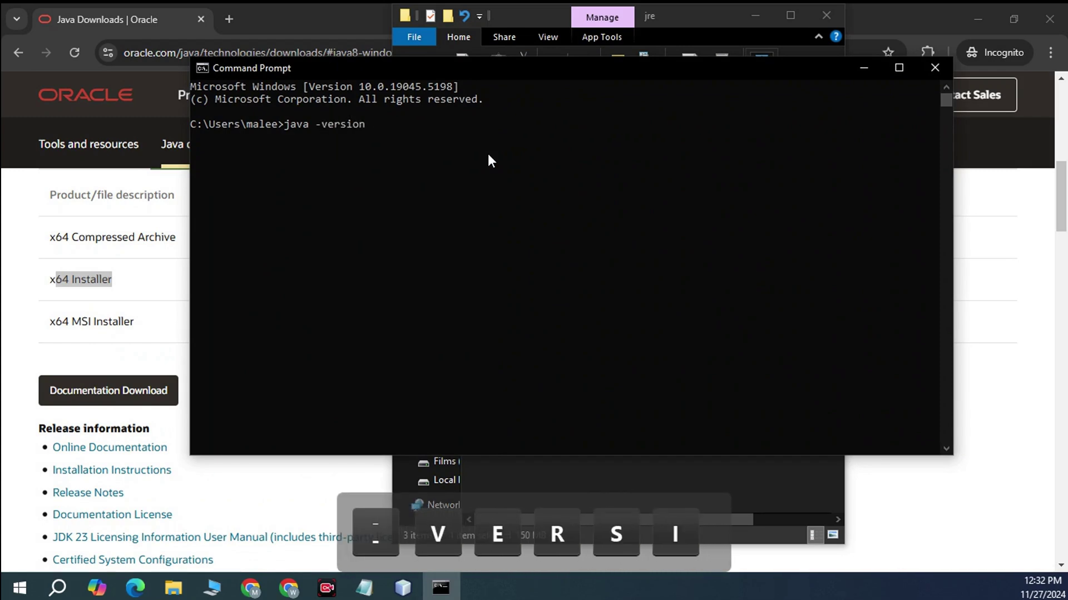
{"action": "key", "text": "Return"}
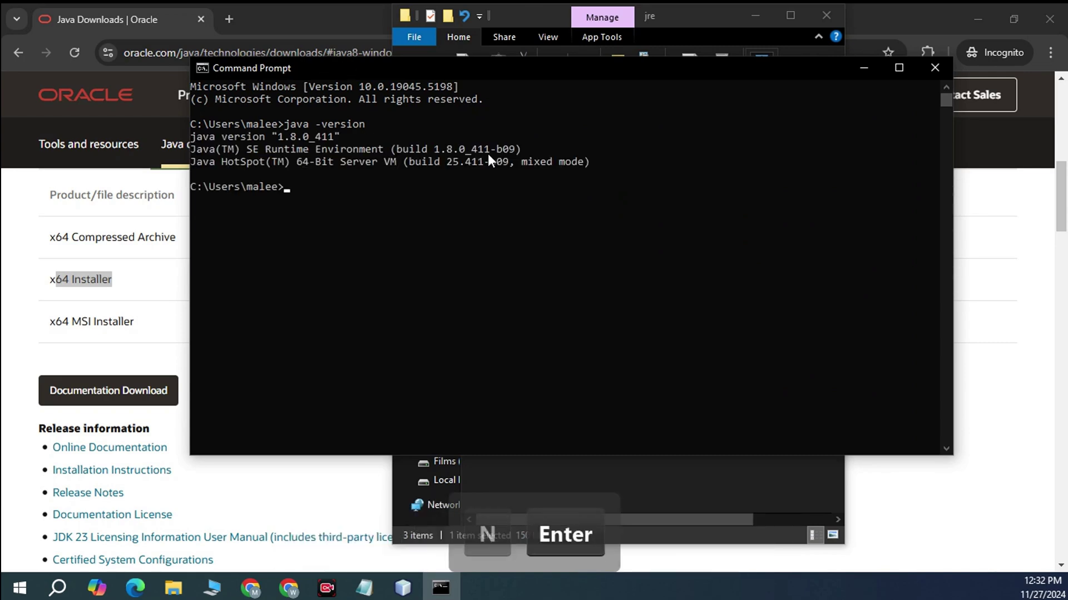
Point out the java version line in the command output and close Command Prompt.
{"action": "left_click_drag", "start_coordinate": [373, 137], "coordinate": [205, 137]}
{"action": "left_click", "coordinate": [274, 136]}
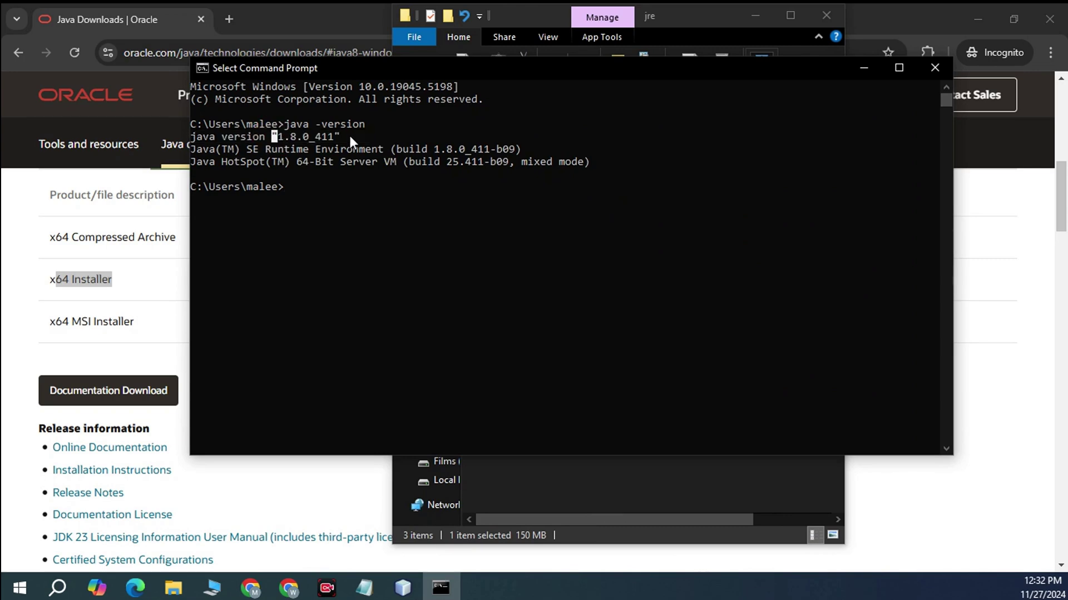
{"action": "left_click", "coordinate": [591, 174]}
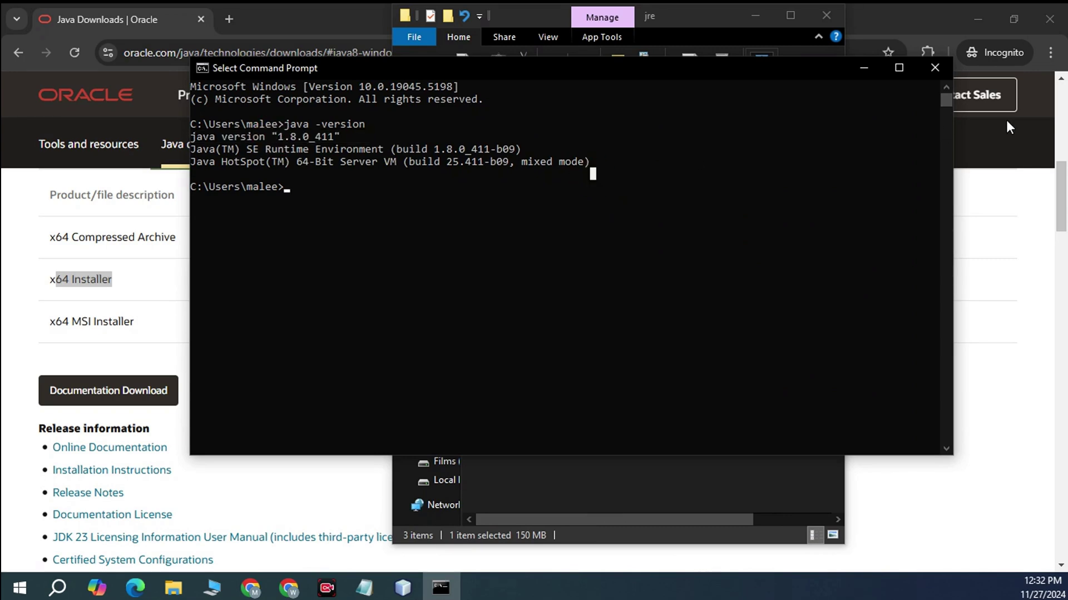
{"action": "left_click", "coordinate": [936, 68]}
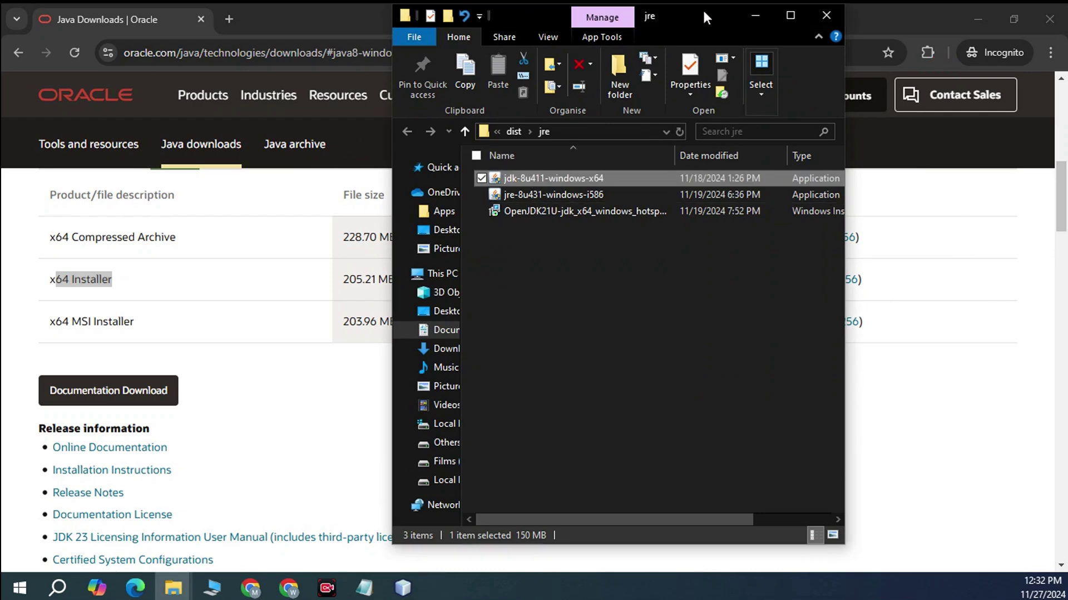
Minimize the jre folder window, search the web for launch4j in a new browser tab and open the Launch4j website.
{"action": "left_click", "coordinate": [751, 17]}
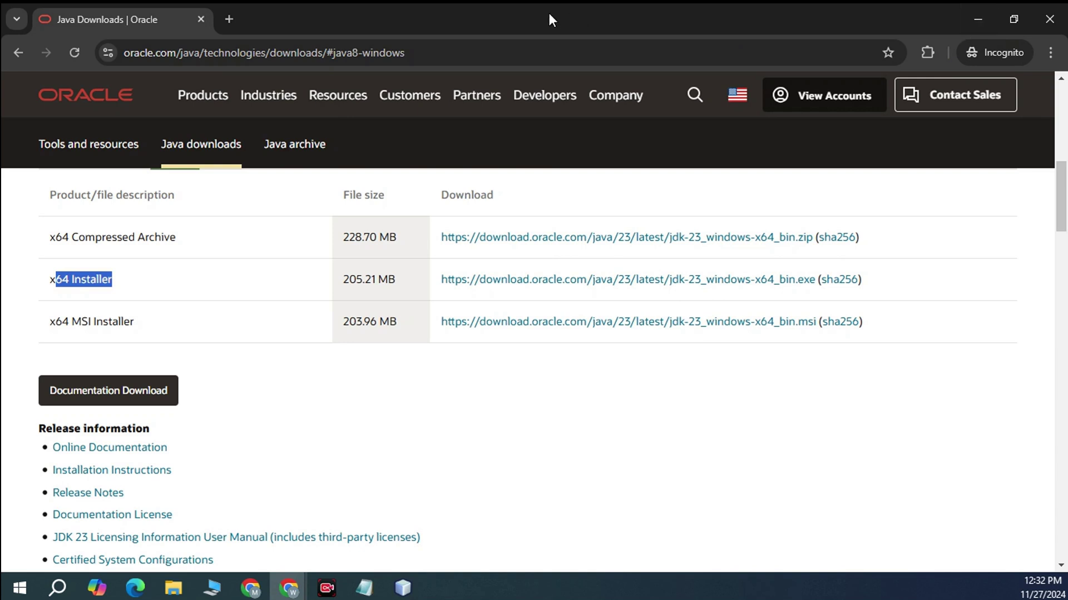
{"action": "left_click", "coordinate": [235, 16]}
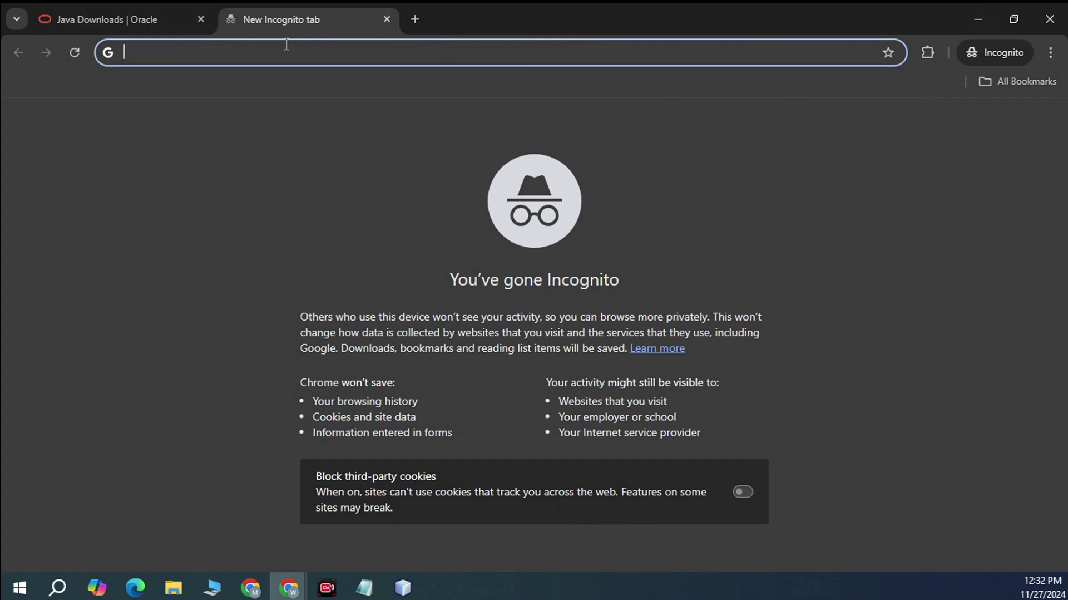
{"action": "type", "text": "launch4"}
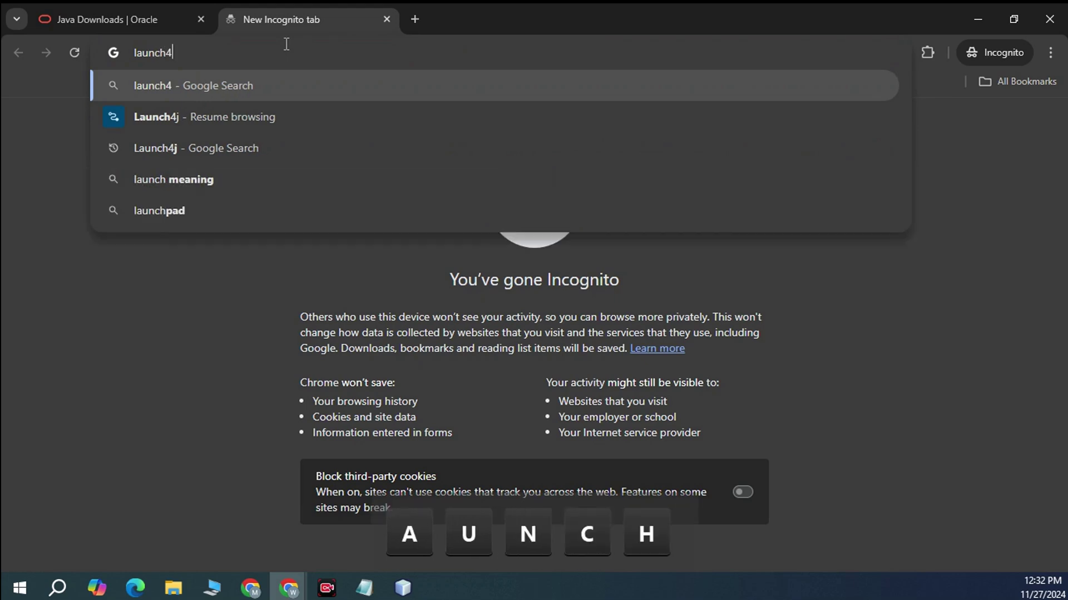
{"action": "type", "text": "j"}
{"action": "key", "text": "Return"}
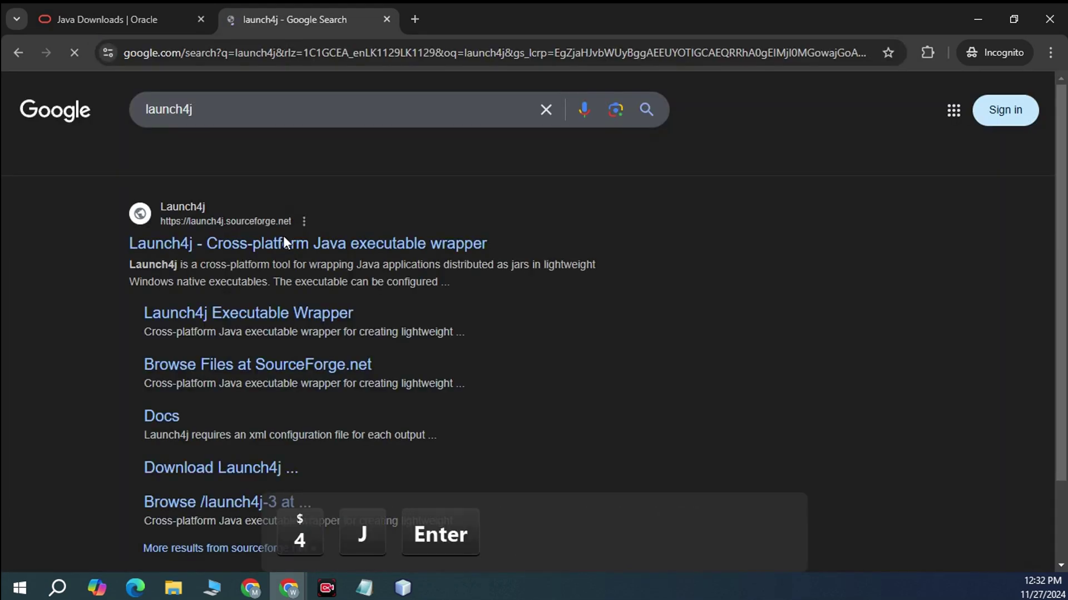
{"action": "left_click", "coordinate": [455, 251]}
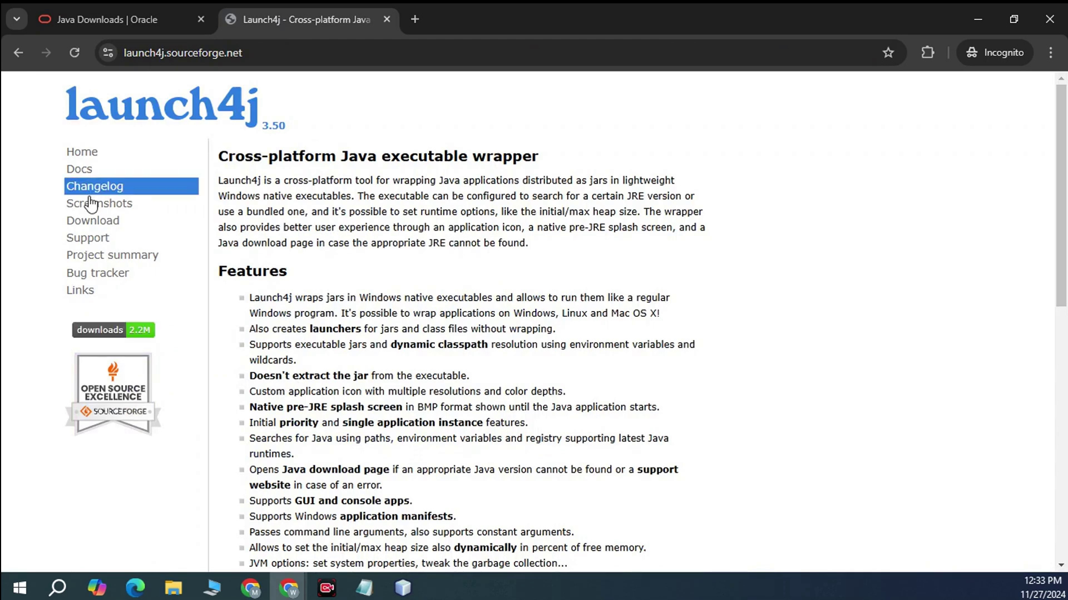
Open the Launch4j 3.50 download files on SourceForge and point out launch4j-3.50-win32.exe.
{"action": "left_click", "coordinate": [91, 223]}
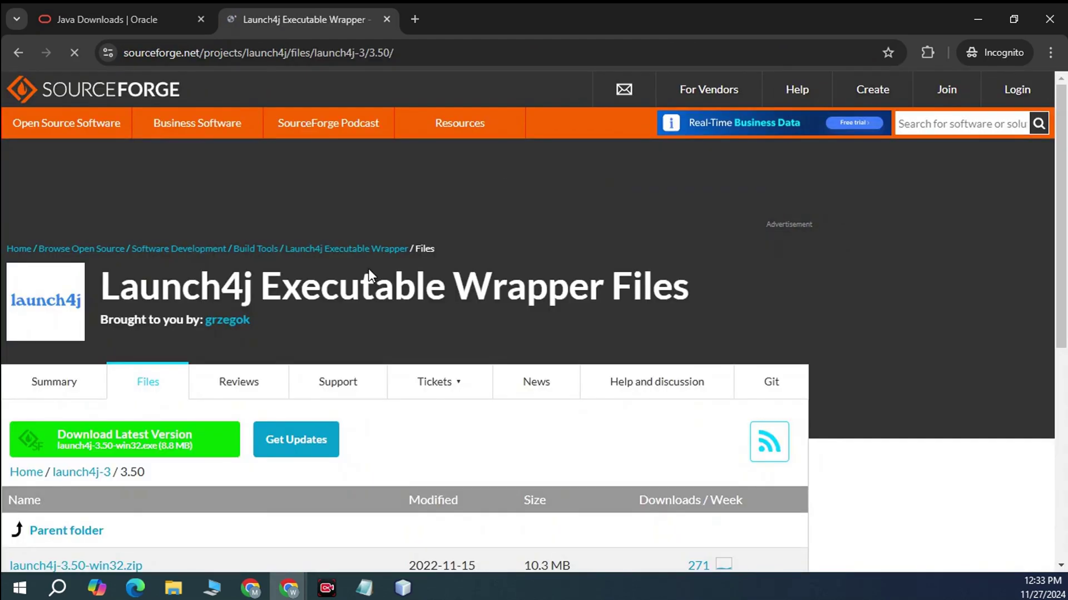
{"action": "scroll", "coordinate": [369, 275], "scroll_direction": "down", "scroll_amount": 4}
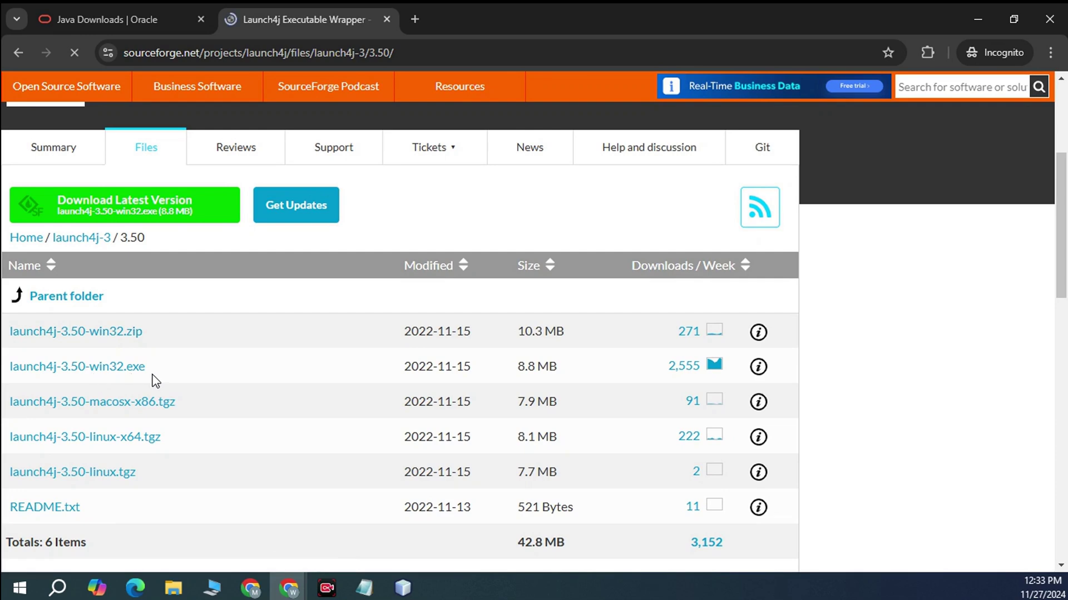
{"action": "scroll", "coordinate": [531, 402], "scroll_direction": "up", "scroll_amount": 1}
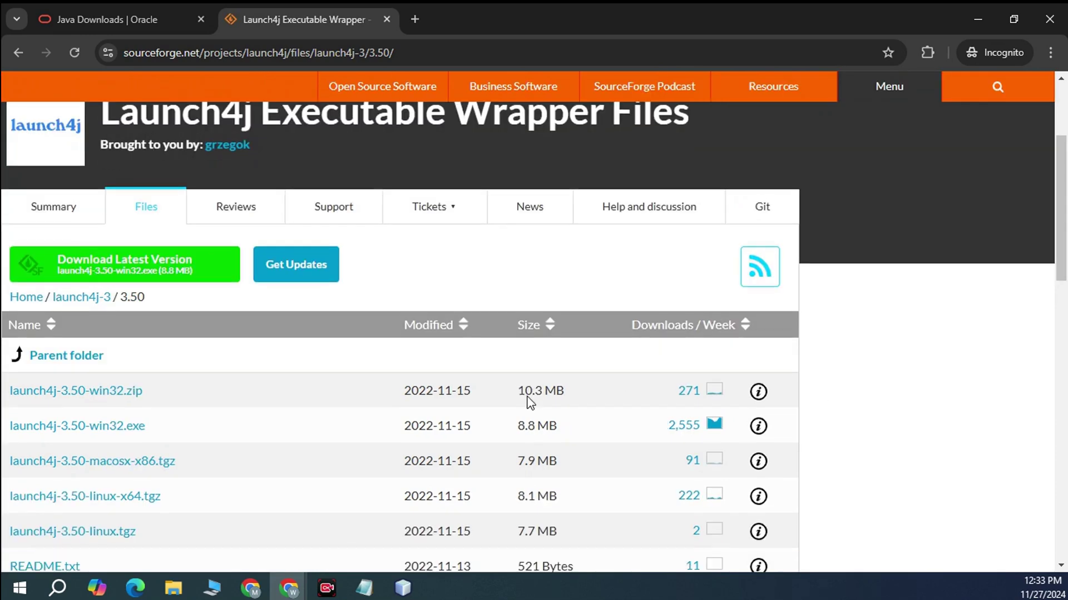
{"action": "scroll", "coordinate": [531, 403], "scroll_direction": "down", "scroll_amount": 1}
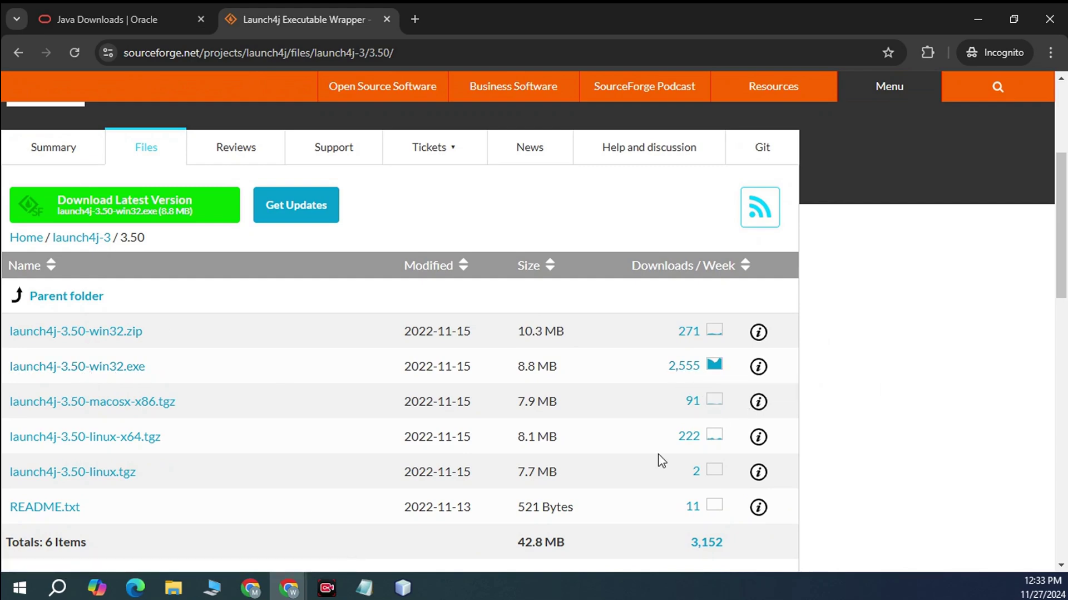
{"action": "left_click", "coordinate": [90, 365]}
Switch to the Softwares folder in File Explorer, select the launch4j-3.50-win32 installer, and minimize the window.
{"action": "key", "text": "alt+Tab"}
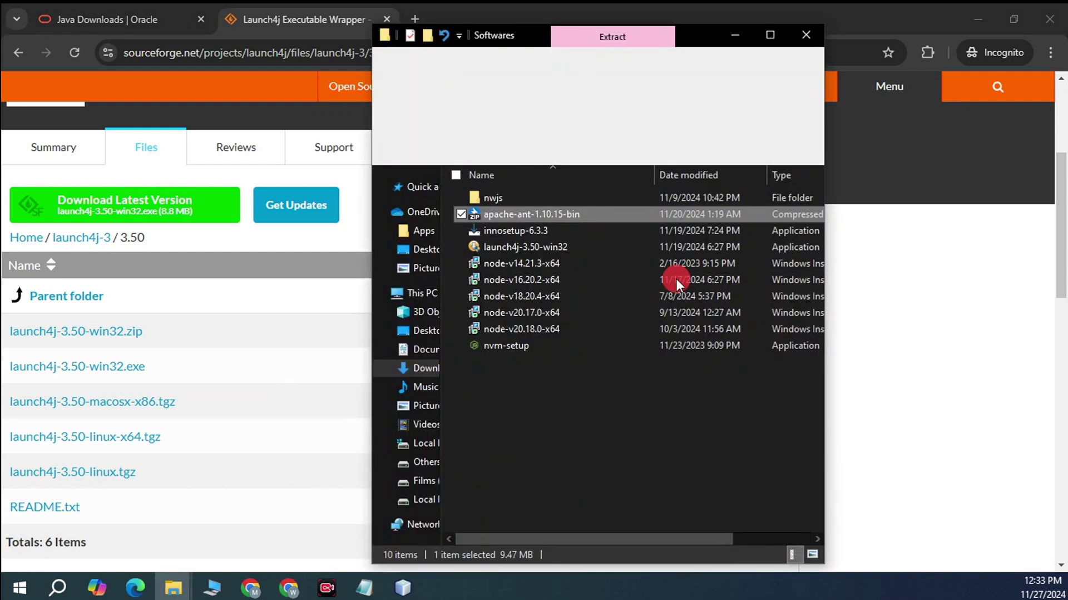
{"action": "left_click", "coordinate": [538, 246]}
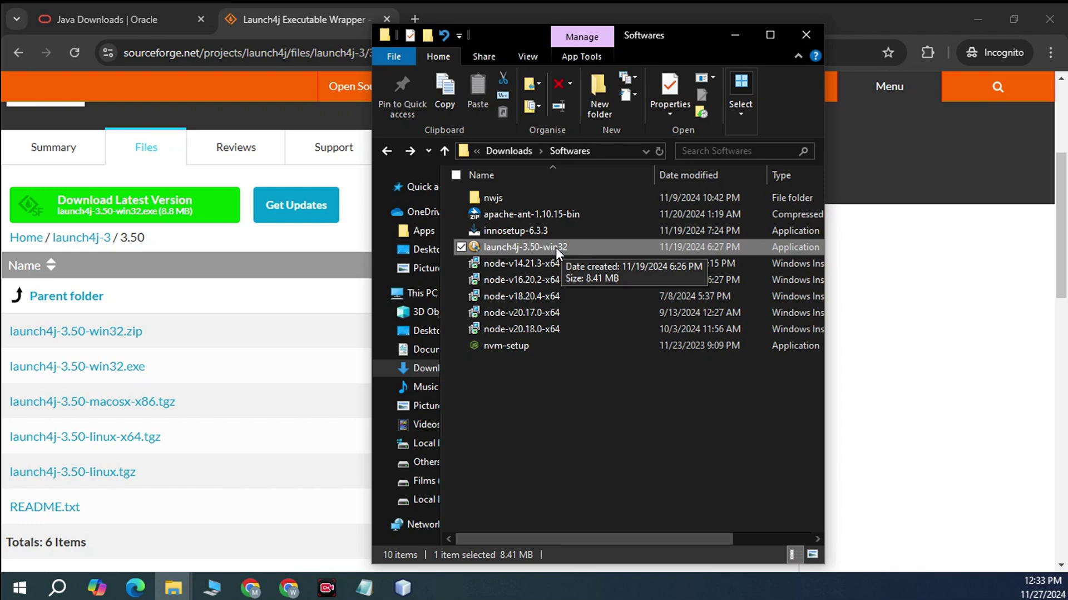
{"action": "left_click", "coordinate": [738, 37]}
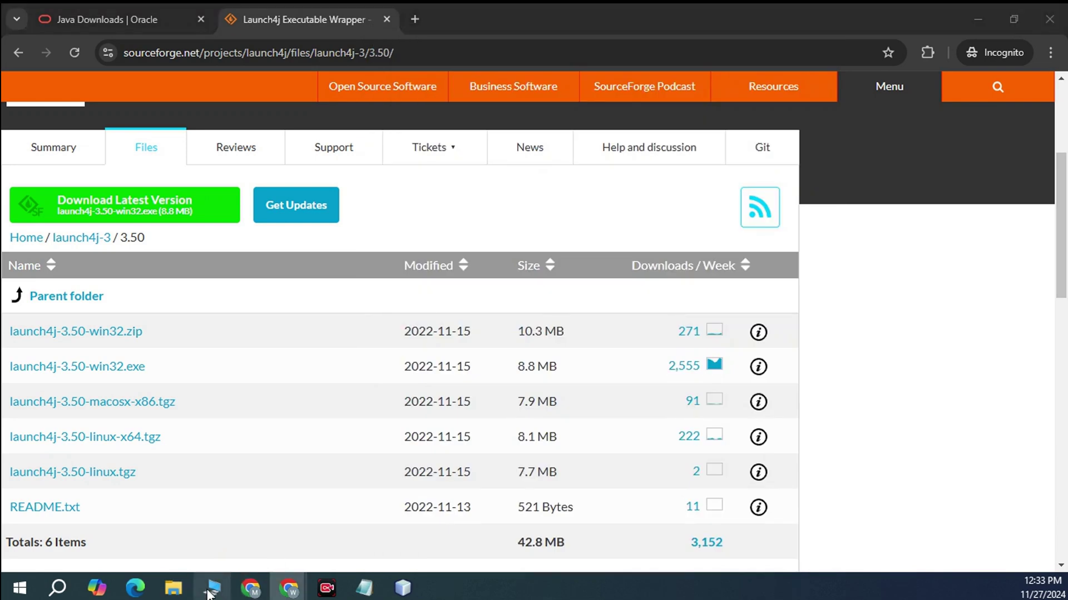
Open C:\Program Files (x86)\Launch4j in a maximized File Explorer window, look through the installed files, and minimize the window.
{"action": "mouse_move", "coordinate": [745, 105]}
{"action": "key", "text": "super+e"}
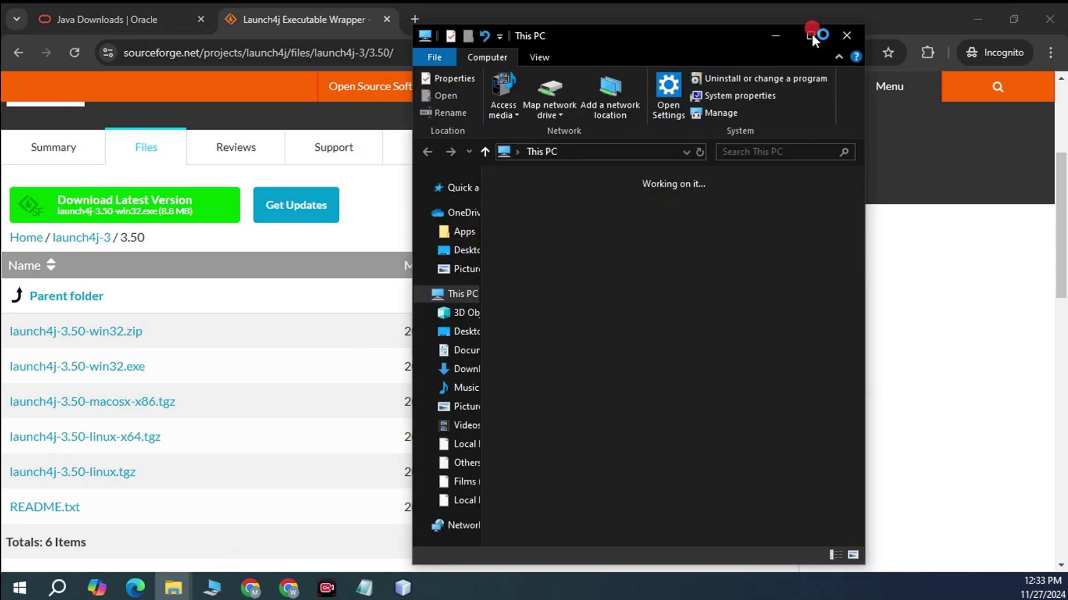
{"action": "left_click", "coordinate": [812, 34]}
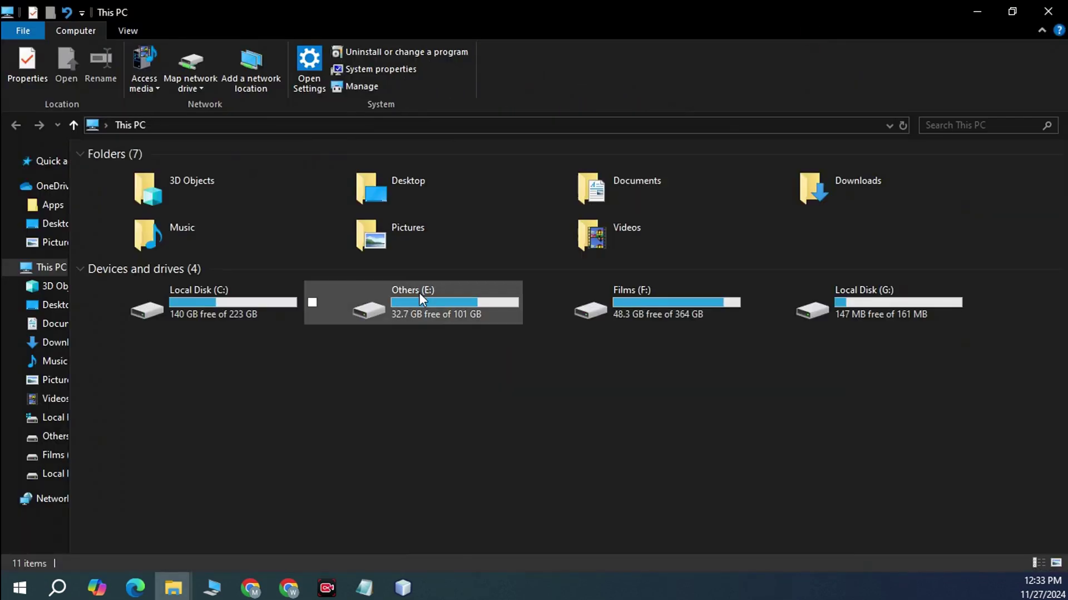
{"action": "left_click", "coordinate": [239, 295]}
{"action": "double_click", "coordinate": [239, 295]}
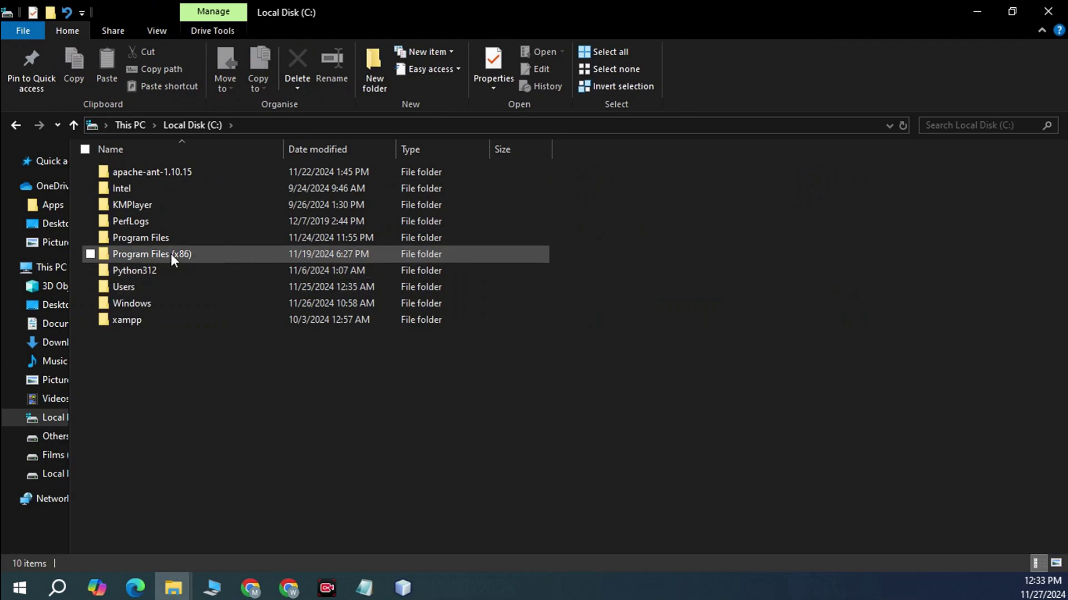
{"action": "left_click", "coordinate": [211, 255]}
{"action": "double_click", "coordinate": [211, 255]}
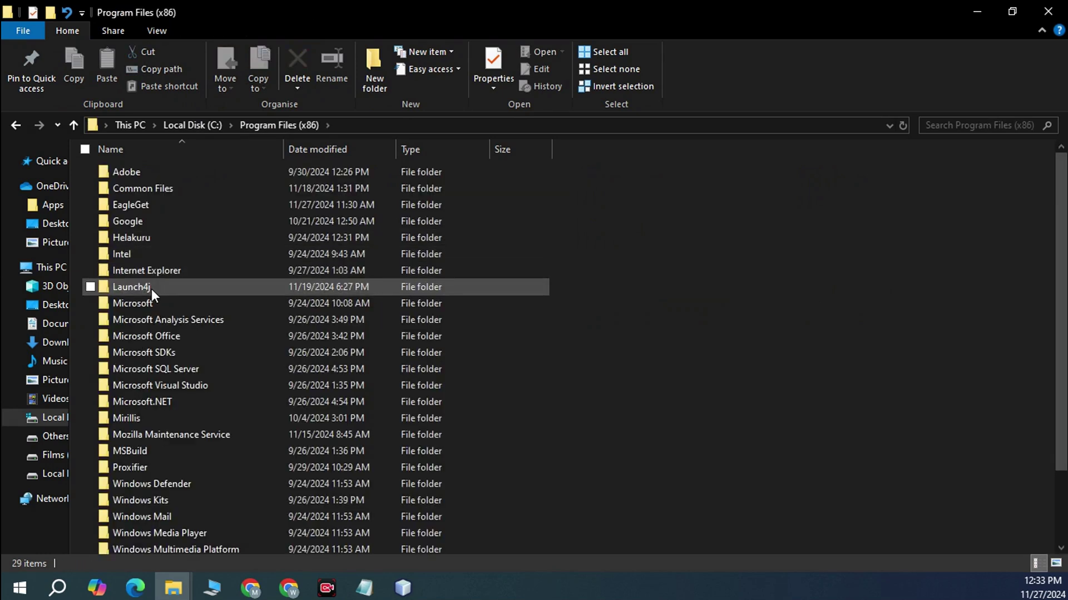
{"action": "double_click", "coordinate": [151, 288]}
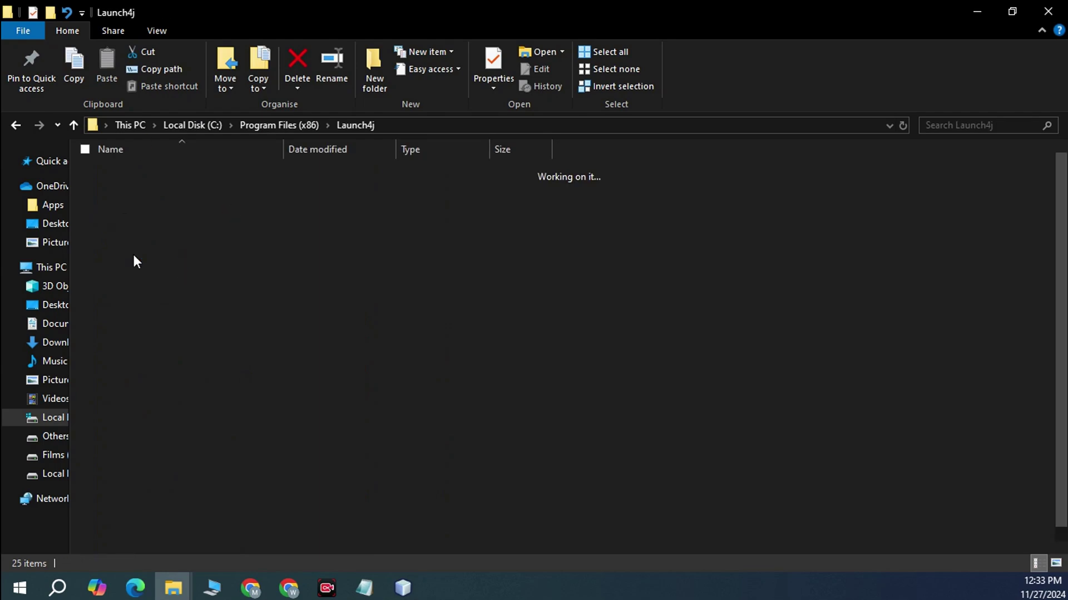
{"action": "scroll", "coordinate": [574, 311], "scroll_direction": "down", "scroll_amount": 1}
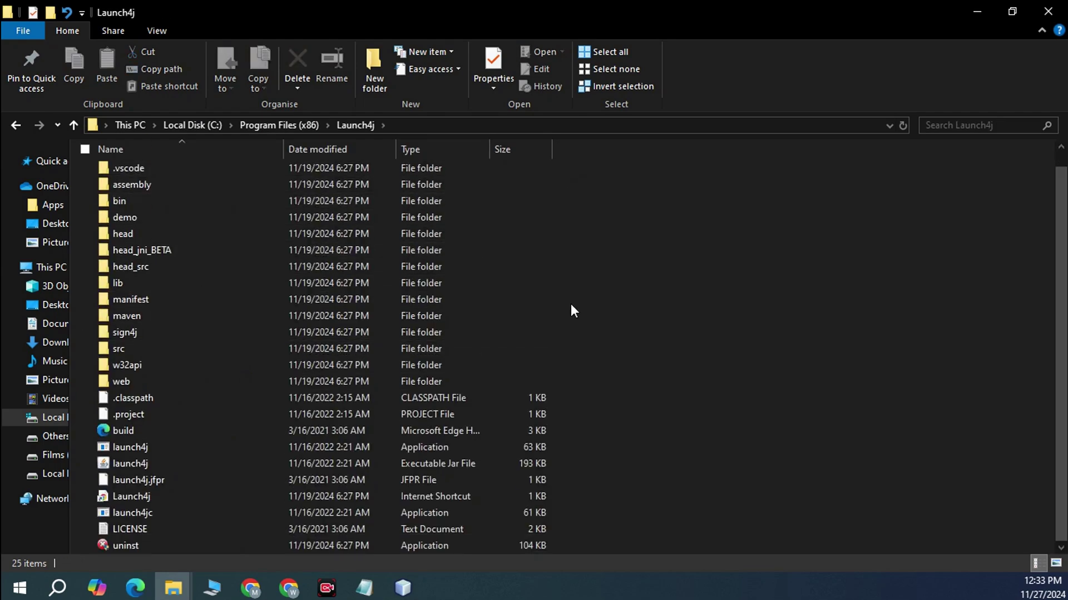
{"action": "scroll", "coordinate": [574, 310], "scroll_direction": "up", "scroll_amount": 1}
{"action": "left_click", "coordinate": [979, 11]}
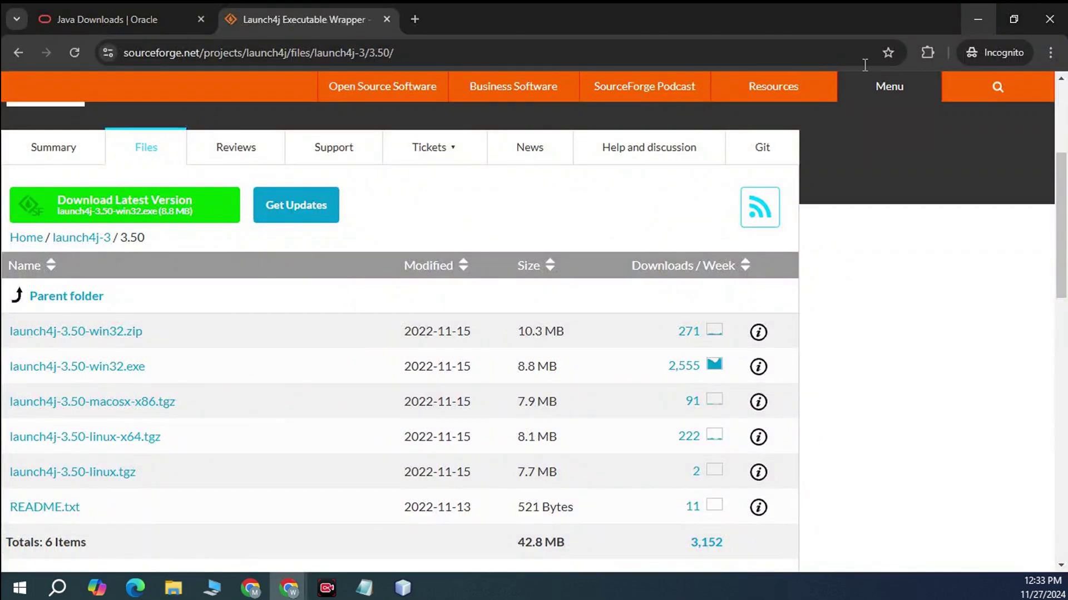
Search the web for apache ant in a new browser tab and open the Apache Ant welcome page.
{"action": "left_click", "coordinate": [417, 18]}
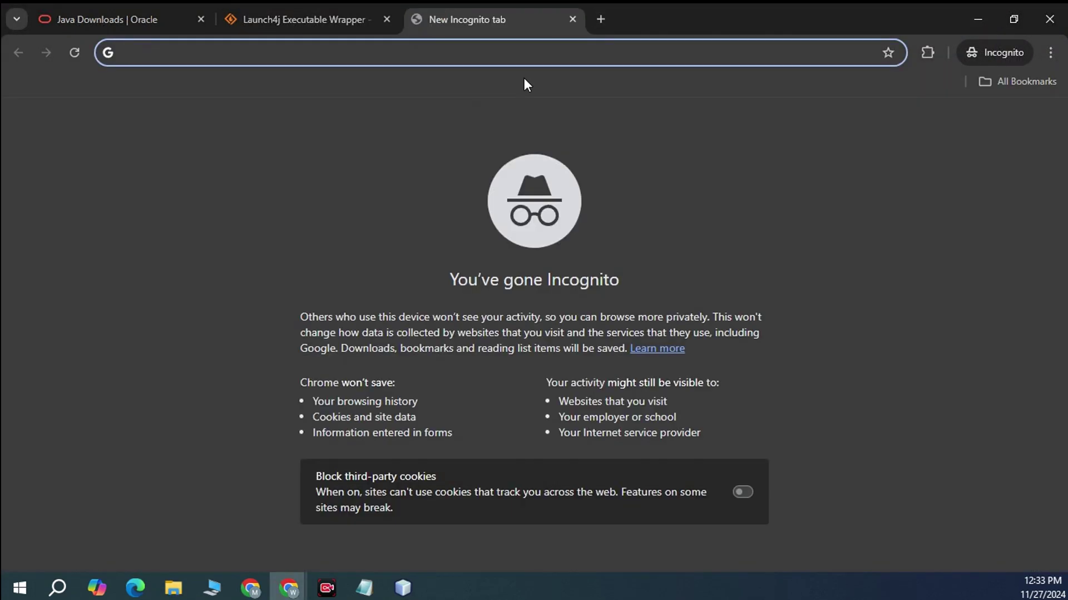
{"action": "type", "text": "apachea"}
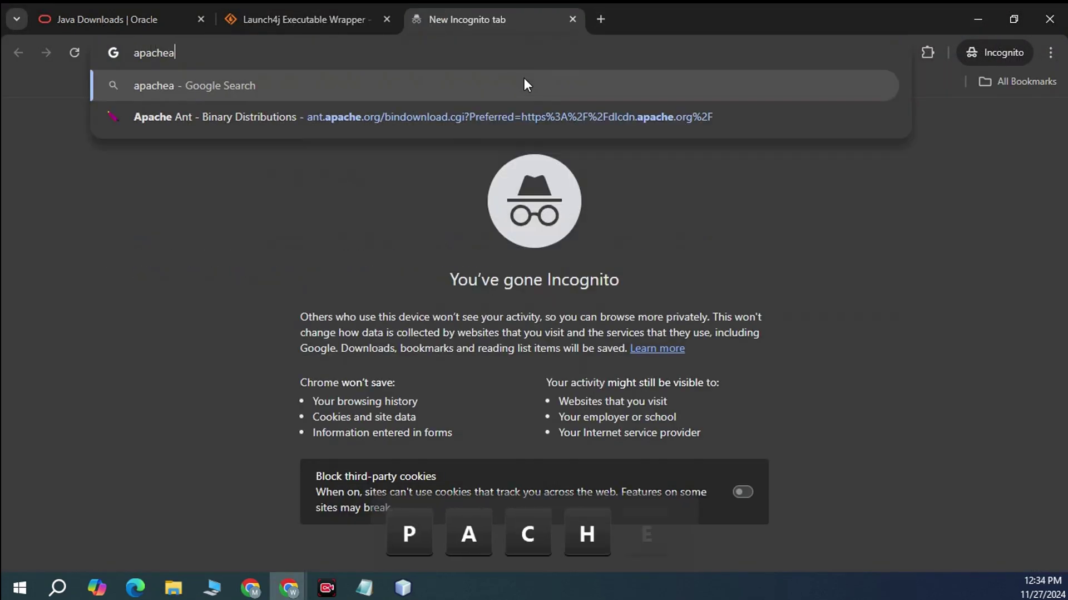
{"action": "key", "text": "BackSpace"}
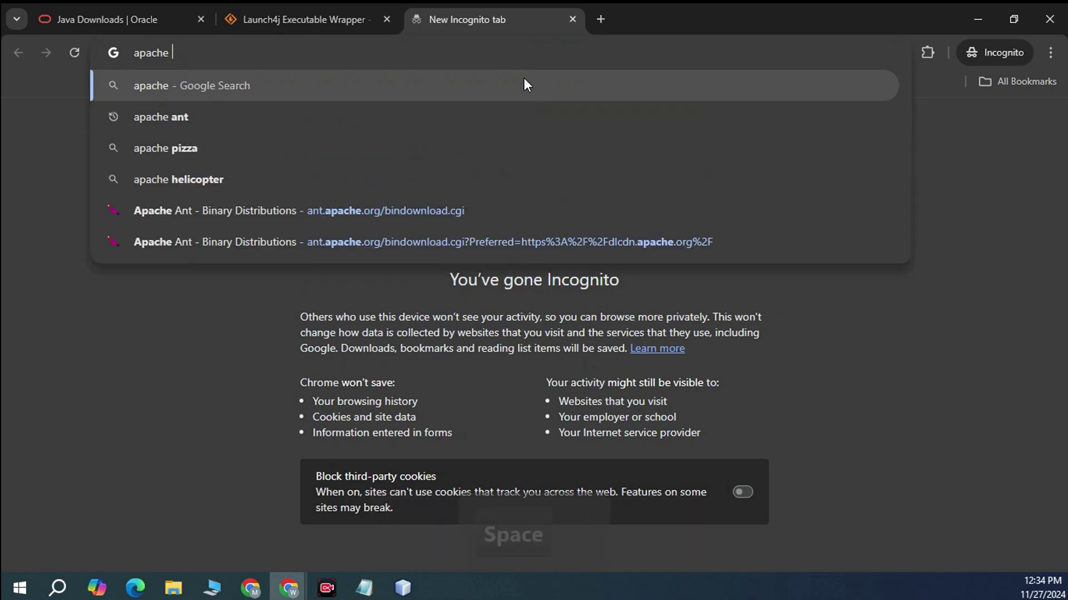
{"action": "type", "text": "ant"}
{"action": "key", "text": "Return"}
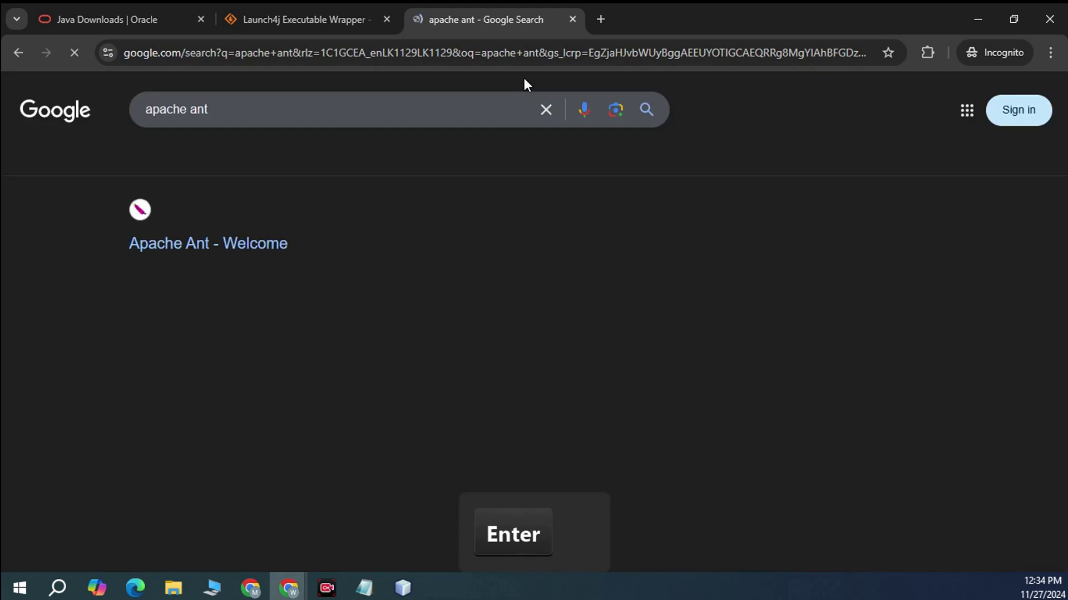
{"action": "left_click", "coordinate": [220, 245]}
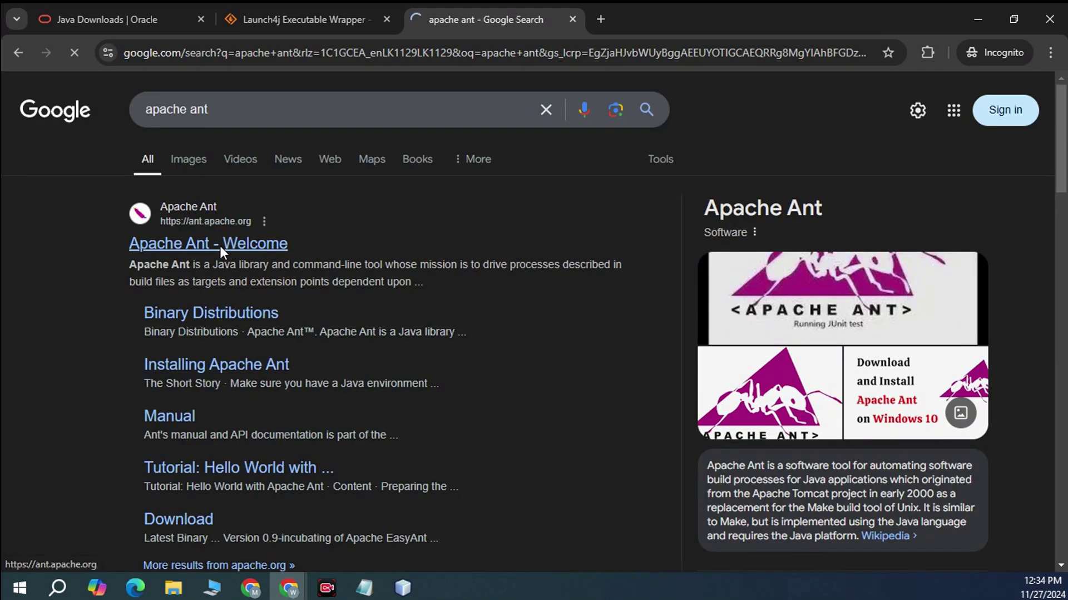
Examine the release announcements on the Apache Ant welcome page, including the Apache Ant 1.10.15 section and its download link.
{"action": "scroll", "coordinate": [292, 319], "scroll_direction": "down", "scroll_amount": 1}
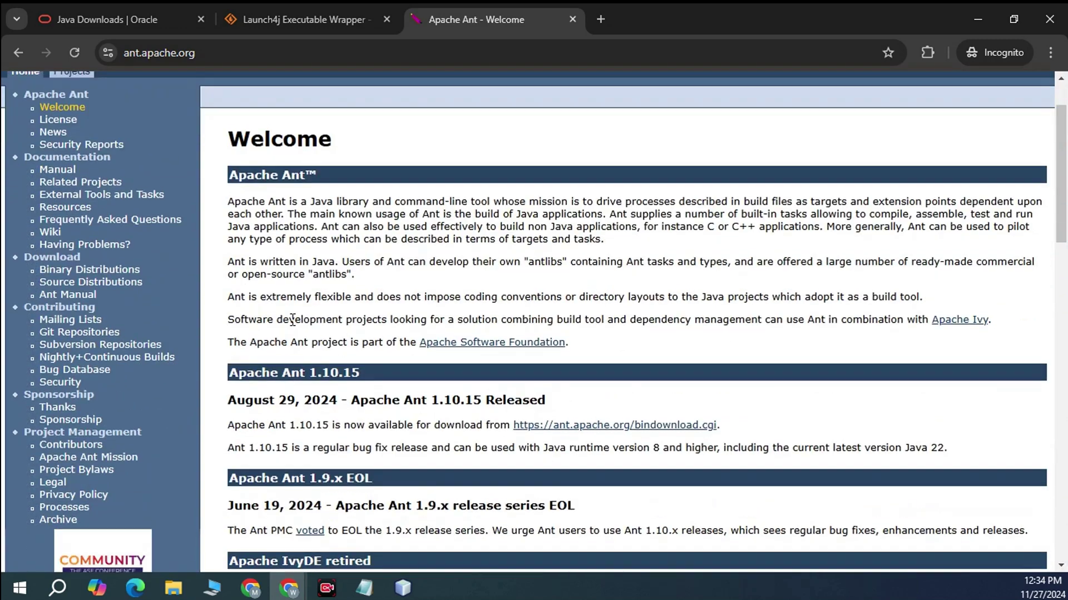
{"action": "scroll", "coordinate": [292, 318], "scroll_direction": "down", "scroll_amount": 4}
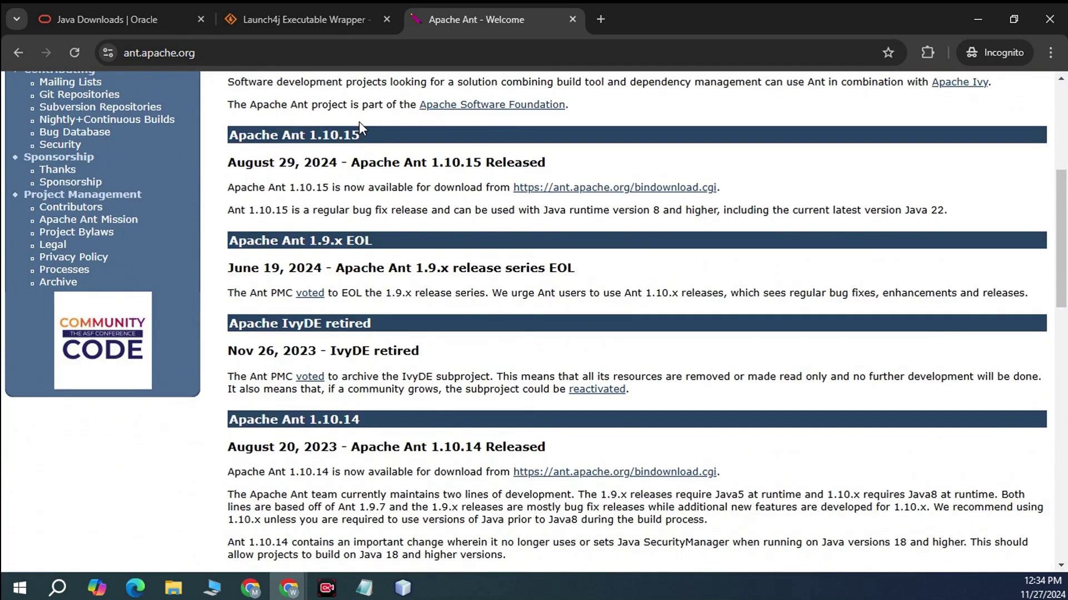
{"action": "left_click", "coordinate": [262, 122]}
{"action": "left_click_drag", "start_coordinate": [384, 240], "coordinate": [281, 241]}
{"action": "scroll", "coordinate": [334, 315], "scroll_direction": "down", "scroll_amount": 7}
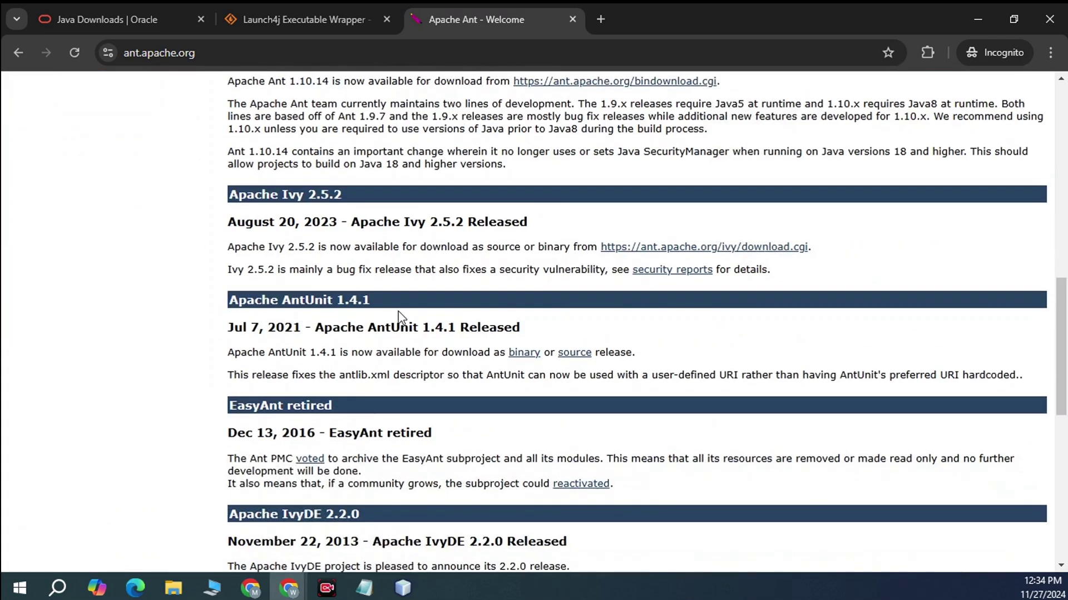
{"action": "scroll", "coordinate": [398, 315], "scroll_direction": "down", "scroll_amount": 3}
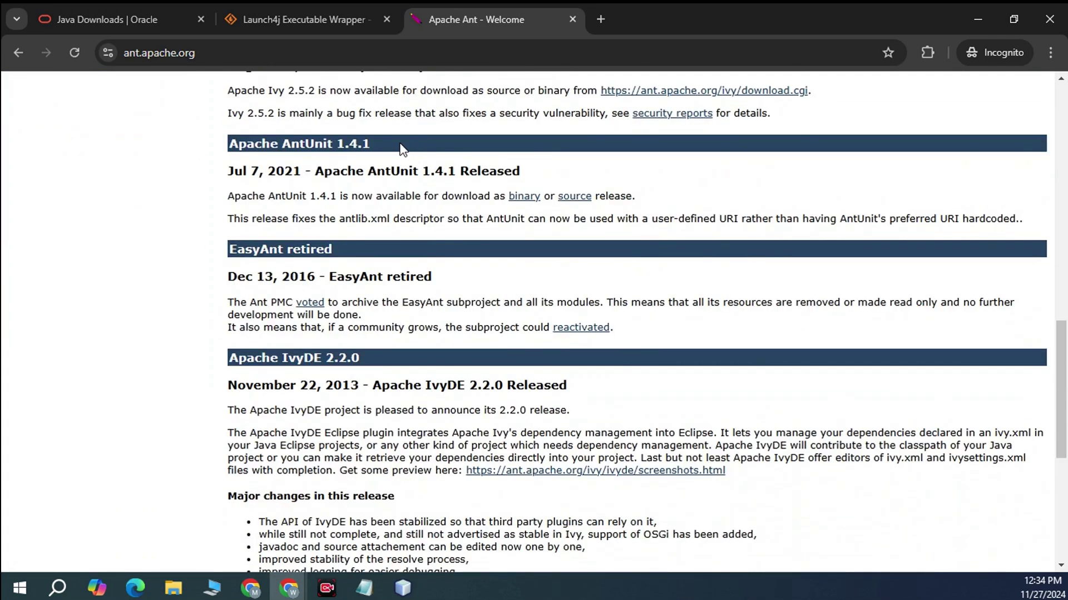
{"action": "mouse_move", "coordinate": [377, 159]}
{"action": "left_mouse_down"}
{"action": "mouse_move", "coordinate": [221, 136]}
{"action": "mouse_move", "coordinate": [386, 147]}
{"action": "left_mouse_up"}
{"action": "scroll", "coordinate": [386, 233], "scroll_direction": "down", "scroll_amount": 6}
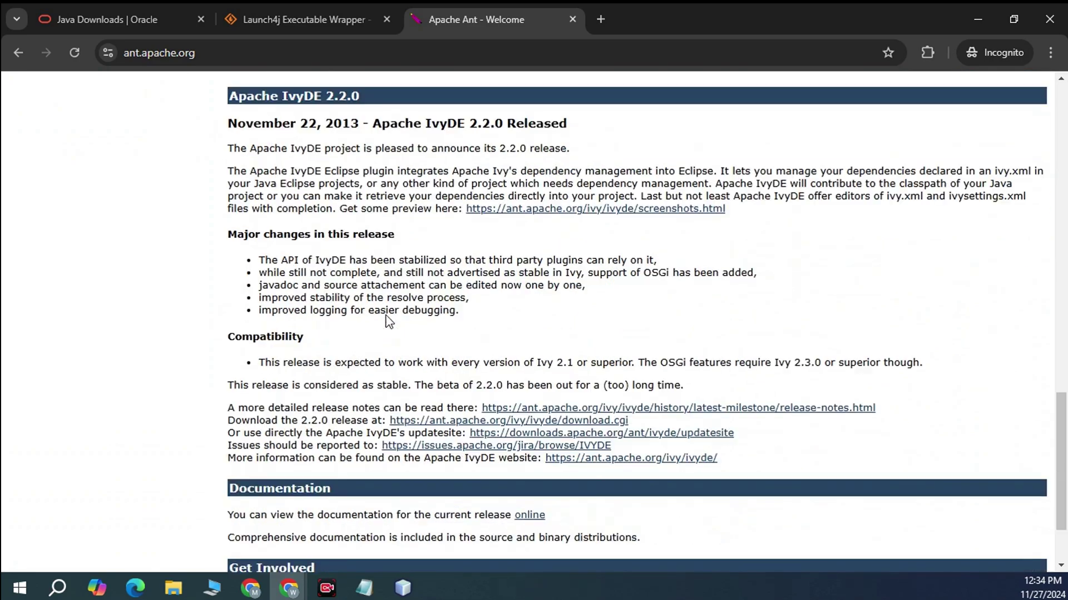
{"action": "scroll", "coordinate": [388, 317], "scroll_direction": "up", "scroll_amount": 15}
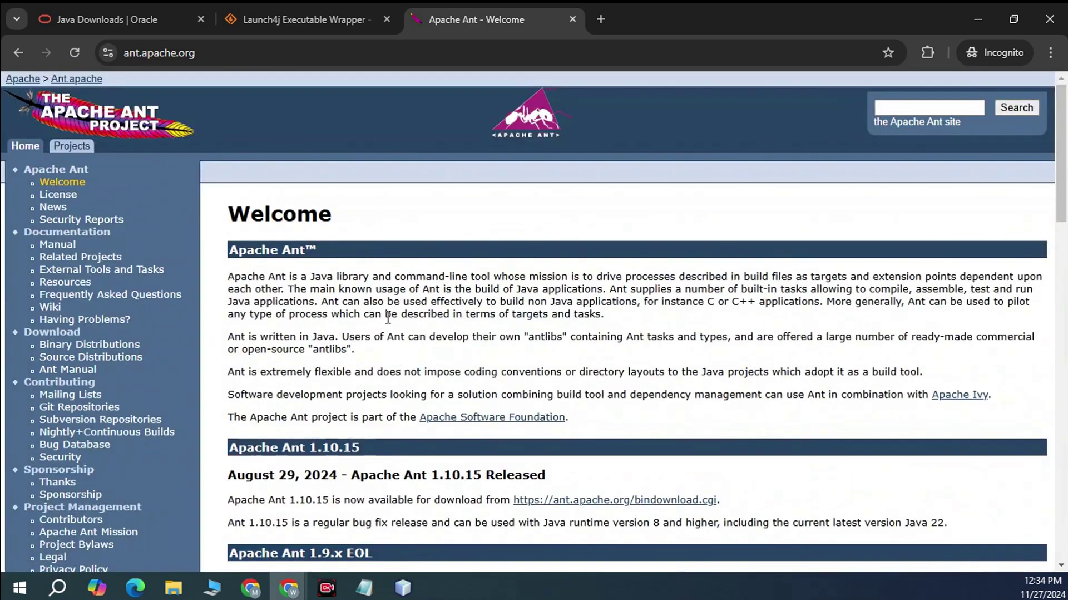
{"action": "scroll", "coordinate": [387, 316], "scroll_direction": "down", "scroll_amount": 4}
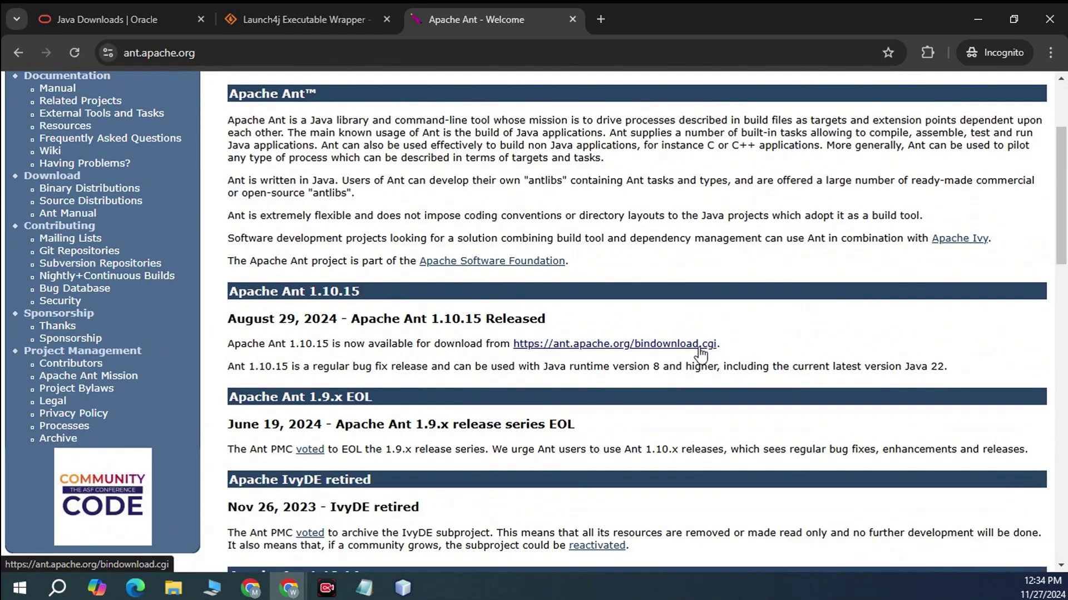
{"action": "scroll", "coordinate": [701, 352], "scroll_direction": "down", "scroll_amount": 3}
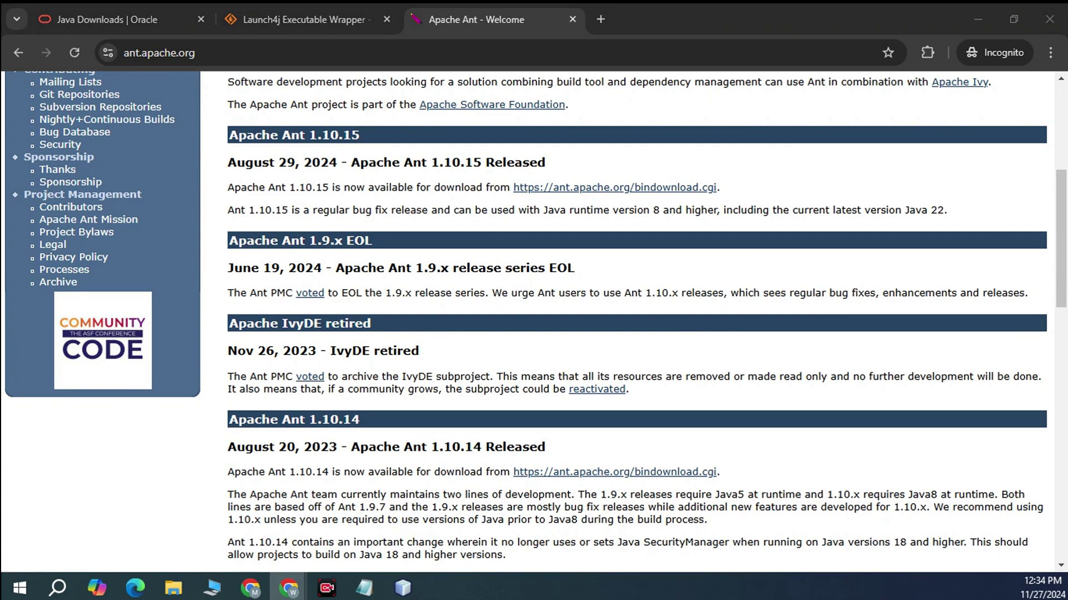
Switch to the Softwares folder in File Explorer, select apache-ant-1.10.15-bin, and move the window aside to reveal the Ant page.
{"action": "left_click", "coordinate": [174, 587]}
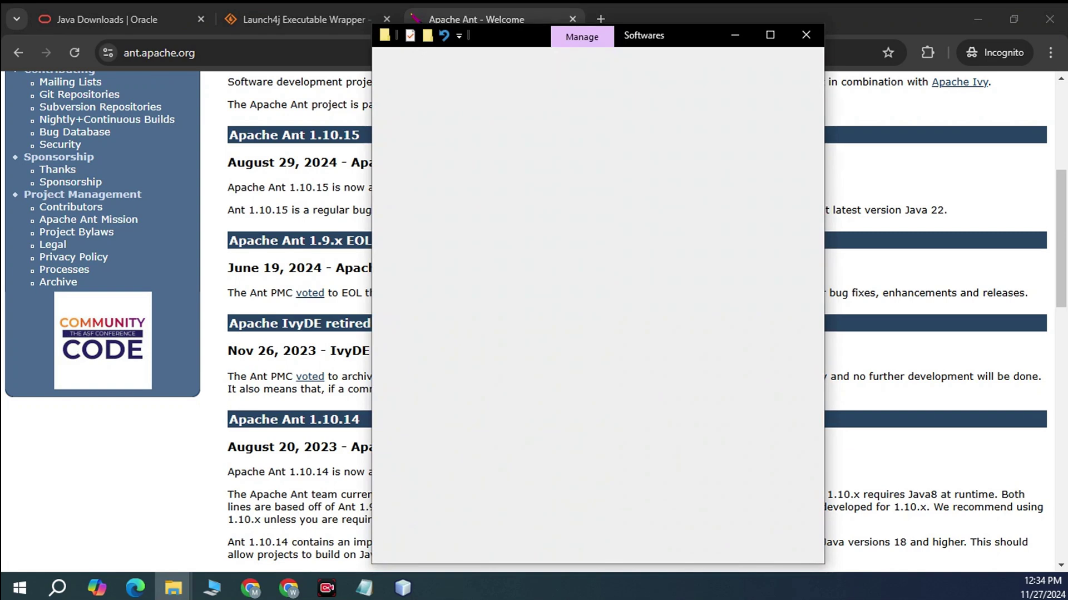
{"action": "left_click", "coordinate": [602, 213]}
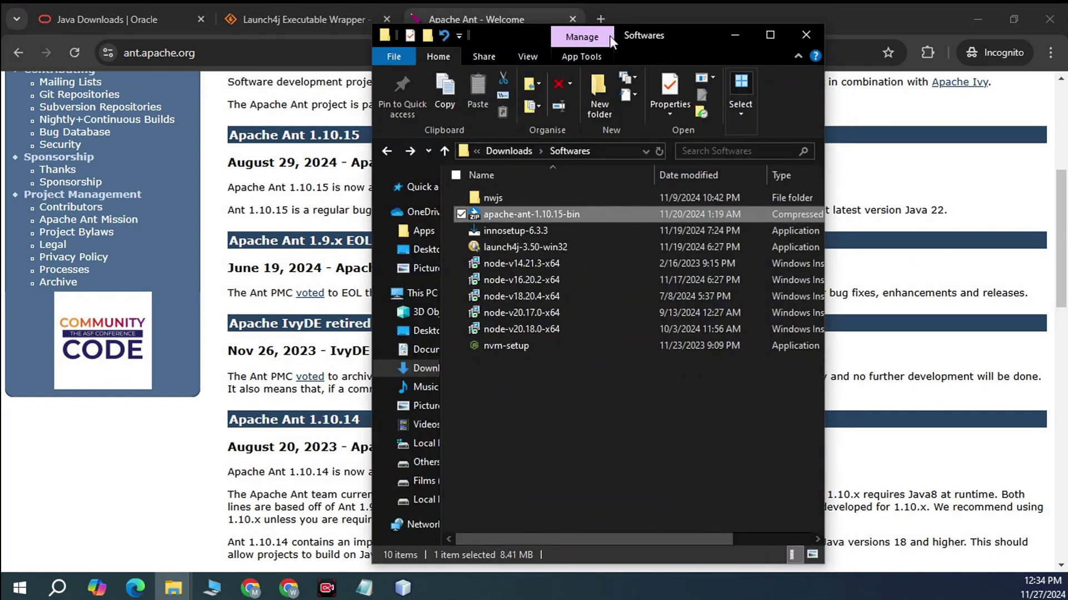
{"action": "left_click_drag", "start_coordinate": [683, 35], "coordinate": [937, 28]}
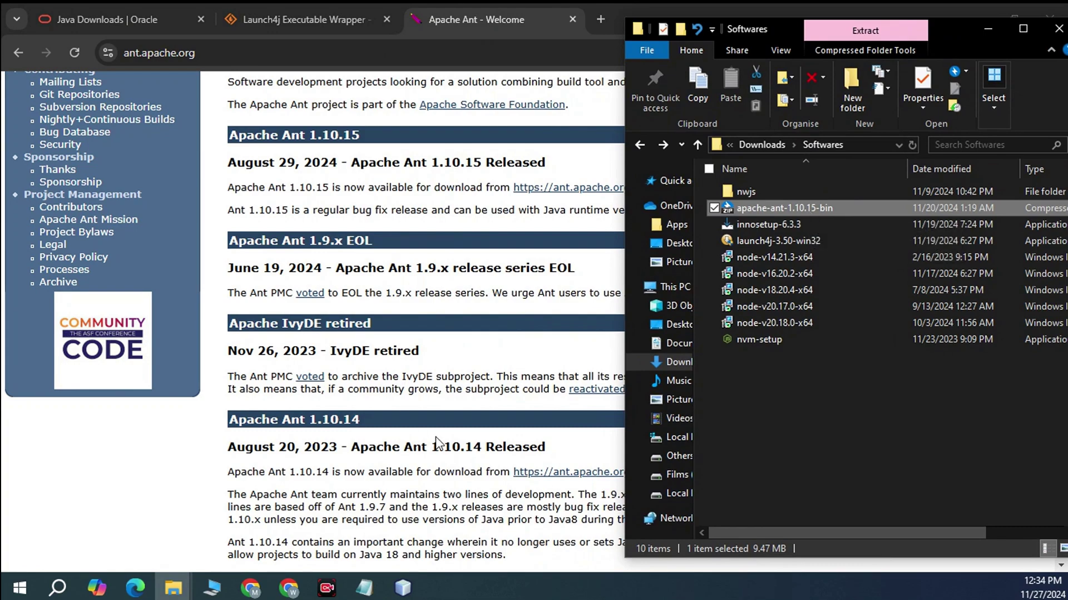
Minimize the Apache Ant page, open the apache-ant-1.10.15-bin archive in Bandizip, and move its window aside to reveal the Softwares folder.
{"action": "scroll", "coordinate": [445, 423], "scroll_direction": "down", "scroll_amount": 2}
{"action": "scroll", "coordinate": [473, 361], "scroll_direction": "up", "scroll_amount": 2}
{"action": "scroll", "coordinate": [524, 284], "scroll_direction": "up", "scroll_amount": 4}
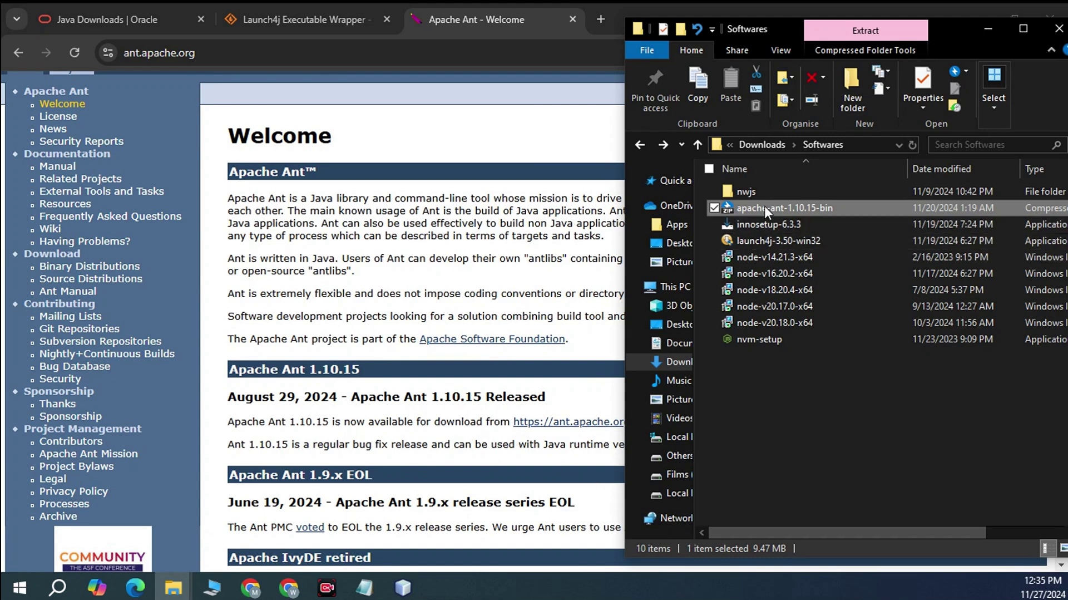
{"action": "left_click_drag", "start_coordinate": [970, 34], "coordinate": [738, 107]}
{"action": "left_click", "coordinate": [969, 22]}
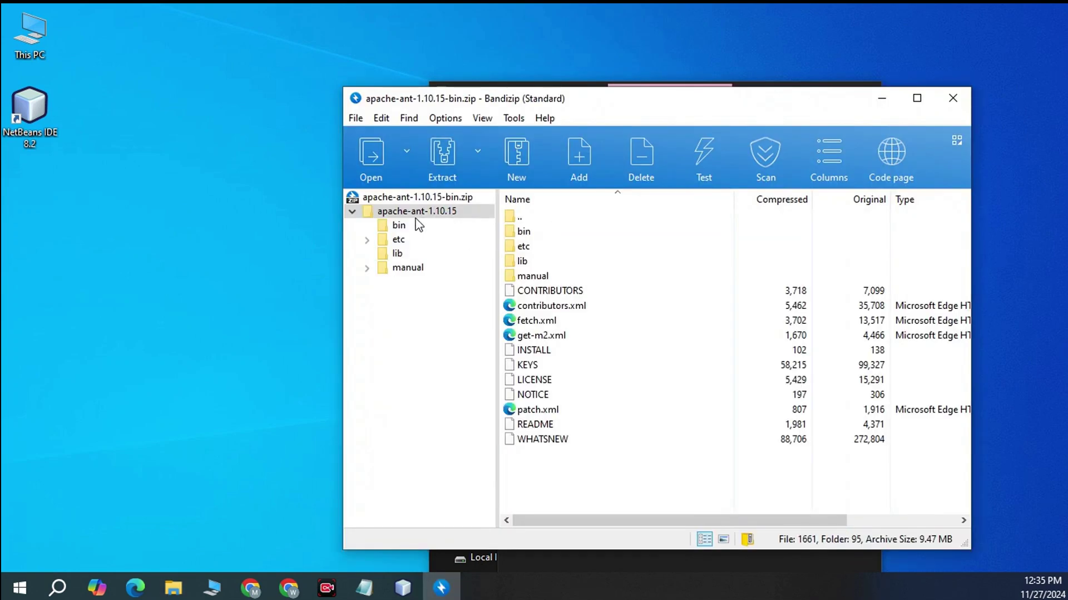
{"action": "left_click_drag", "start_coordinate": [744, 91], "coordinate": [893, 32]}
Place the File Explorer window beside the archive window and open Local Disk (C:) from This PC.
{"action": "left_click", "coordinate": [633, 526]}
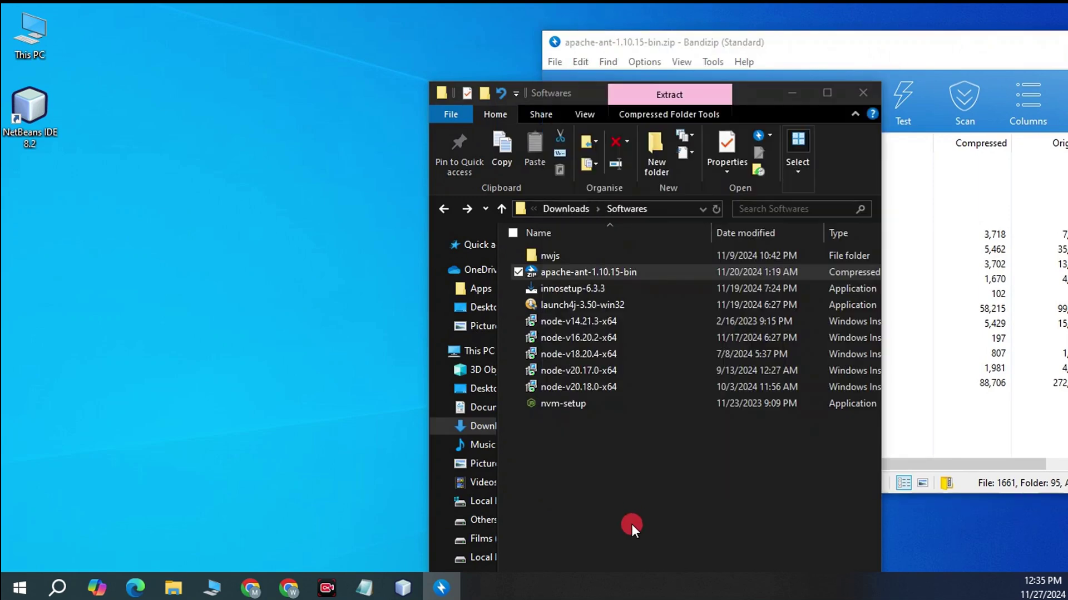
{"action": "left_click_drag", "start_coordinate": [768, 98], "coordinate": [533, 30]}
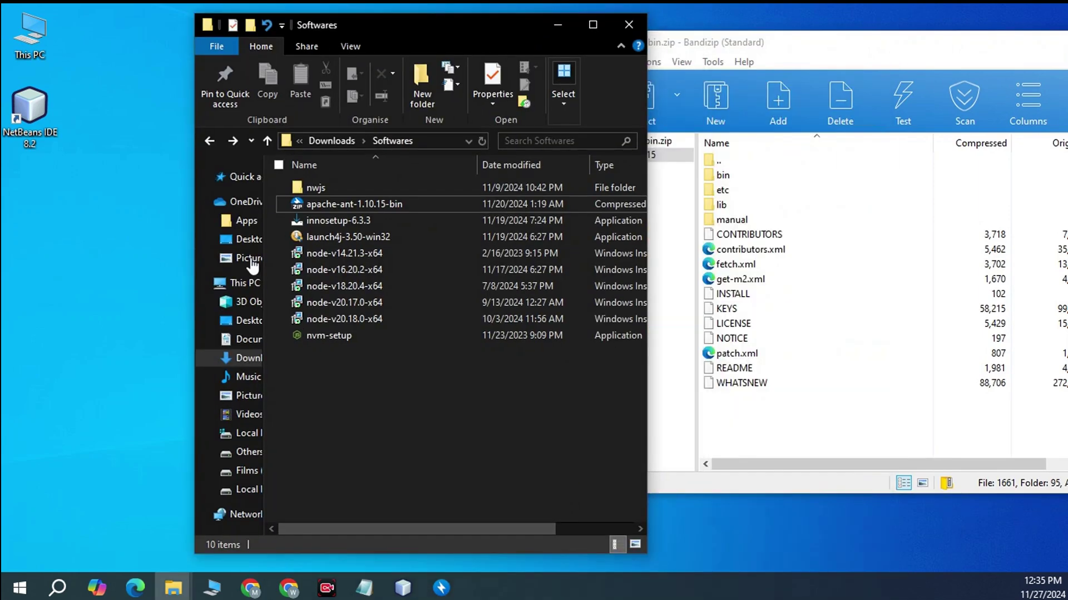
{"action": "left_click", "coordinate": [242, 282]}
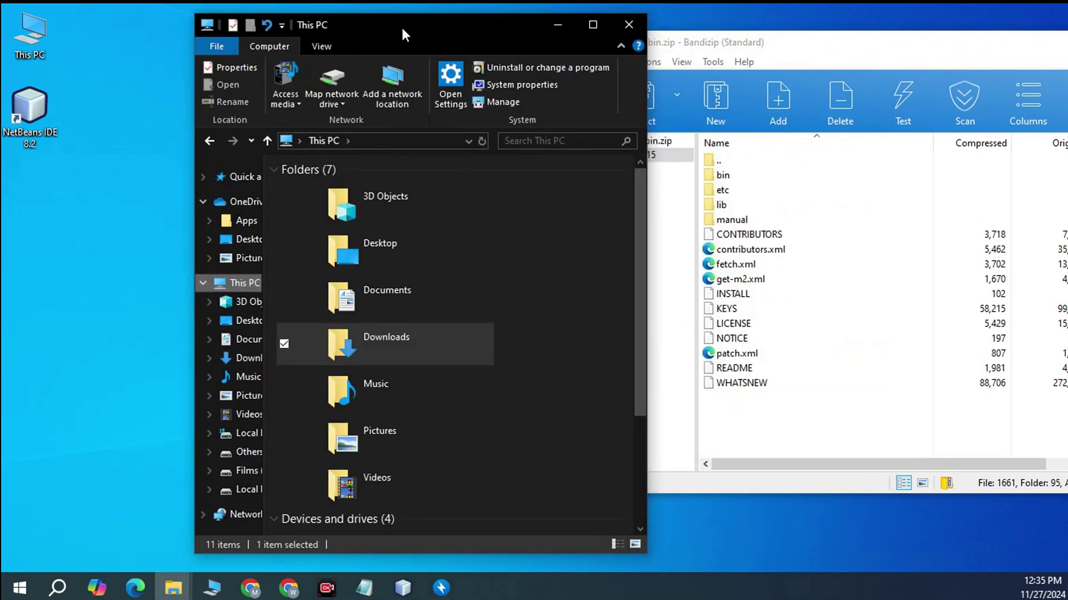
{"action": "left_click_drag", "start_coordinate": [402, 26], "coordinate": [307, 23]}
{"action": "scroll", "coordinate": [426, 331], "scroll_direction": "down", "scroll_amount": 3}
{"action": "left_click", "coordinate": [306, 373]}
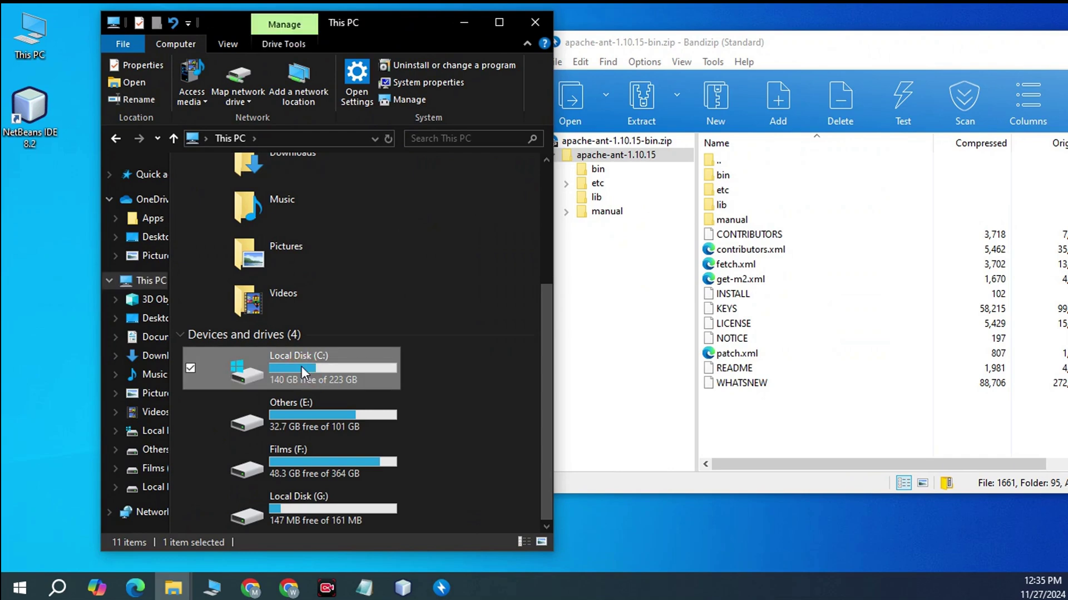
{"action": "double_click", "coordinate": [319, 368]}
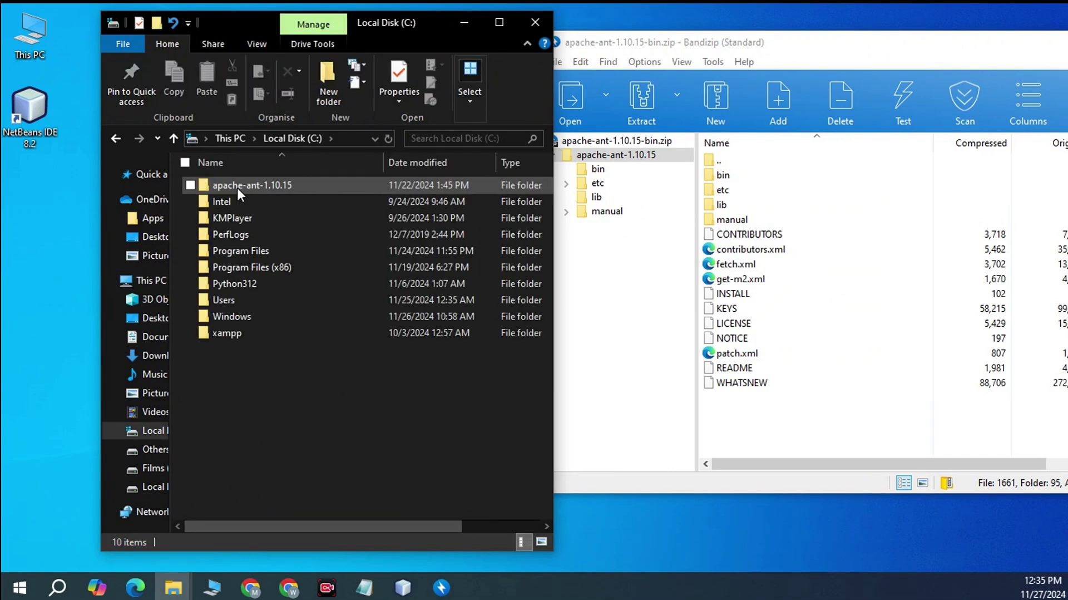
Compare the archive's apache-ant-1.10.15 folder with its copy on Local Disk (C:) and open the copy to view its files.
{"action": "left_click", "coordinate": [237, 187]}
{"action": "left_click", "coordinate": [359, 440]}
{"action": "left_click_drag", "start_coordinate": [652, 157], "coordinate": [631, 161]}
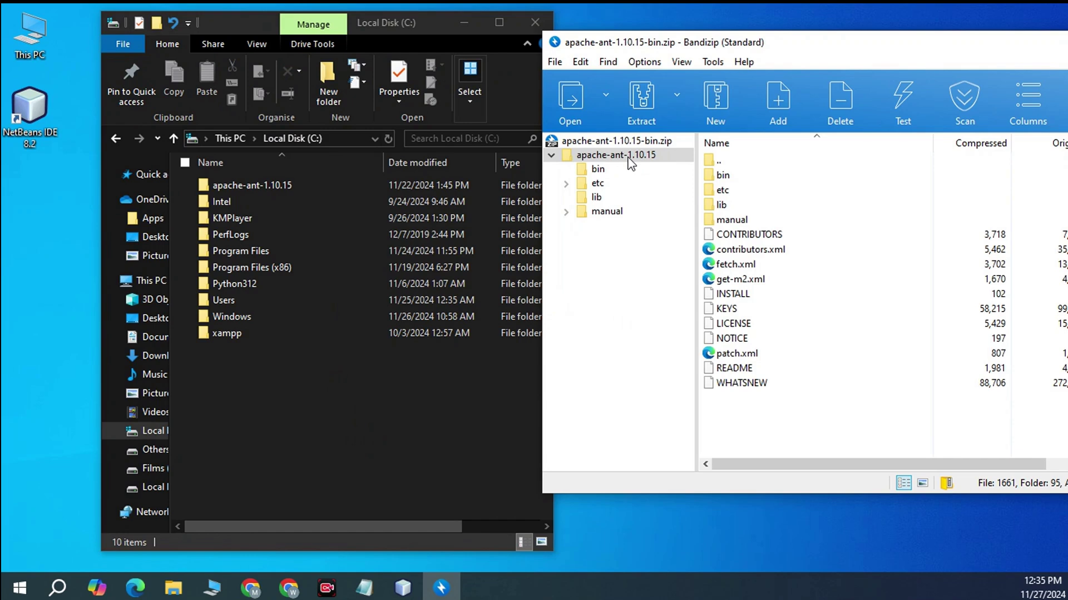
{"action": "left_click", "coordinate": [258, 189]}
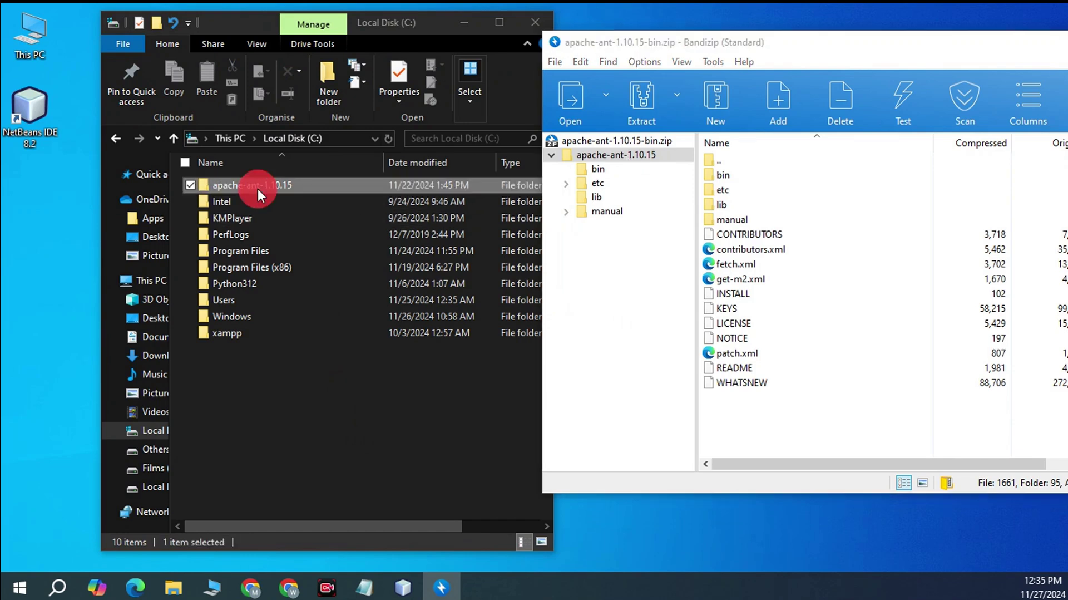
{"action": "double_click", "coordinate": [258, 189]}
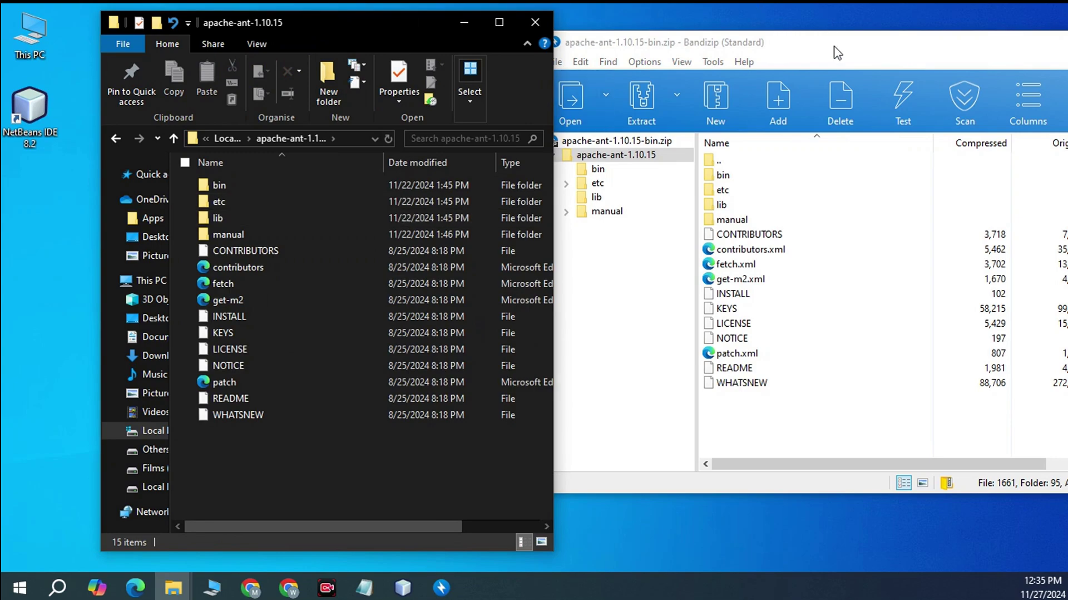
Close the Bandizip archive window and minimize the apache-ant-1.10.15 folder window to return to the desktop.
{"action": "left_click_drag", "start_coordinate": [837, 53], "coordinate": [552, 45]}
{"action": "left_click", "coordinate": [873, 36]}
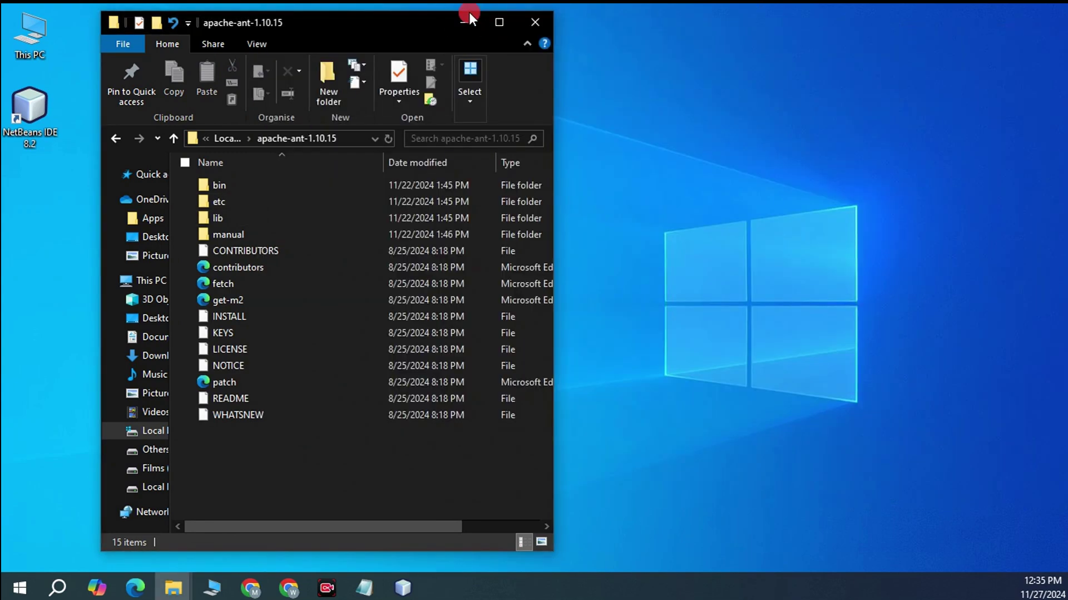
{"action": "left_click", "coordinate": [469, 13]}
{"action": "double_click", "coordinate": [42, 114]}
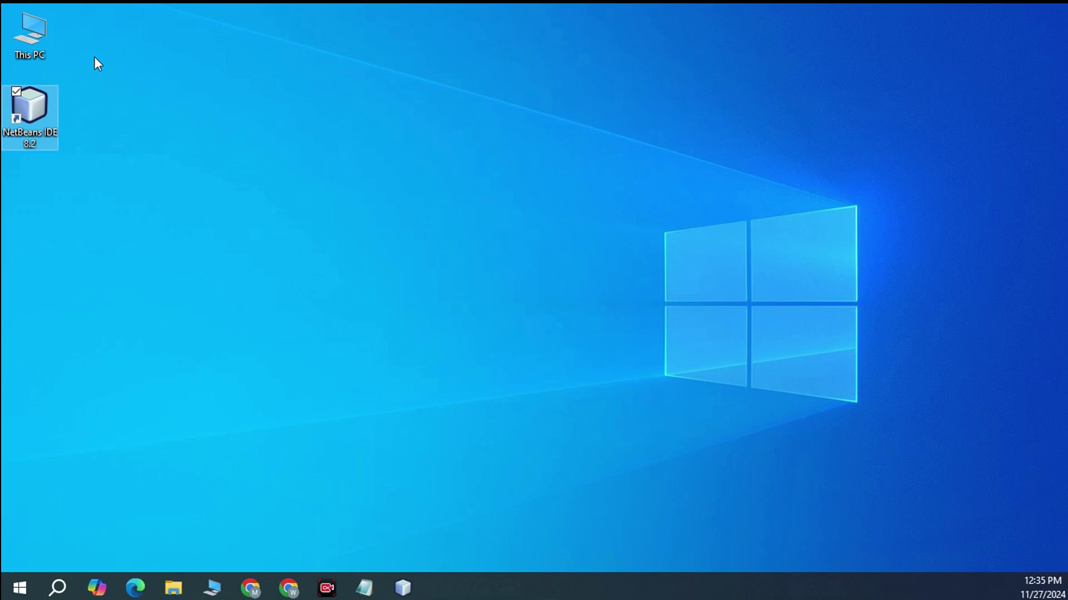
Open This PC's properties and go through the advanced system settings to the Environment Variables dialog.
{"action": "left_click", "coordinate": [30, 35]}
{"action": "right_click", "coordinate": [30, 34]}
{"action": "left_click", "coordinate": [82, 217]}
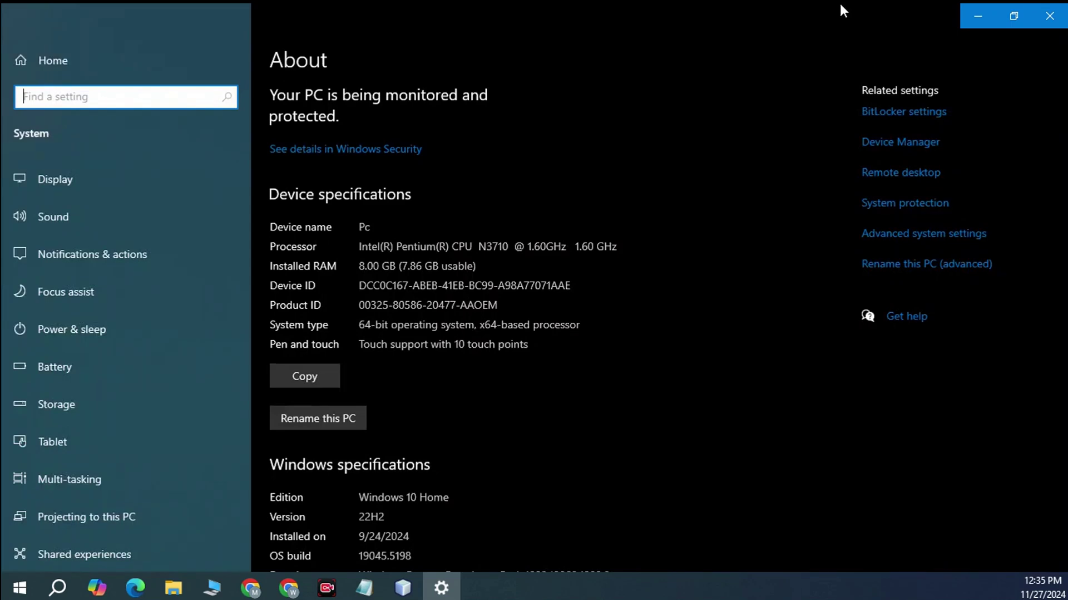
{"action": "left_click", "coordinate": [945, 236]}
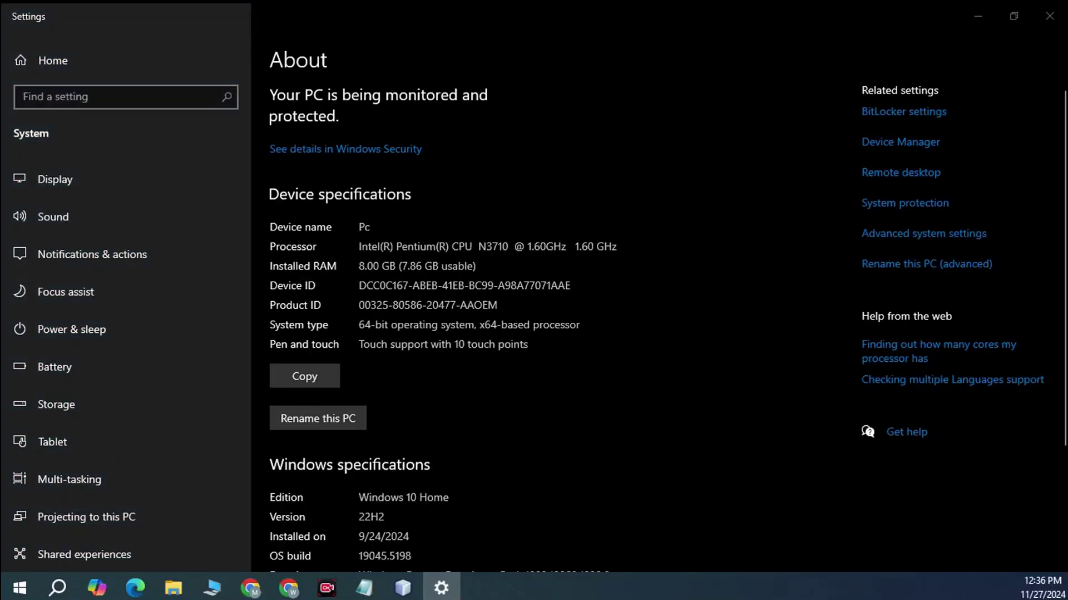
{"action": "left_click_drag", "start_coordinate": [209, 93], "coordinate": [506, 52]}
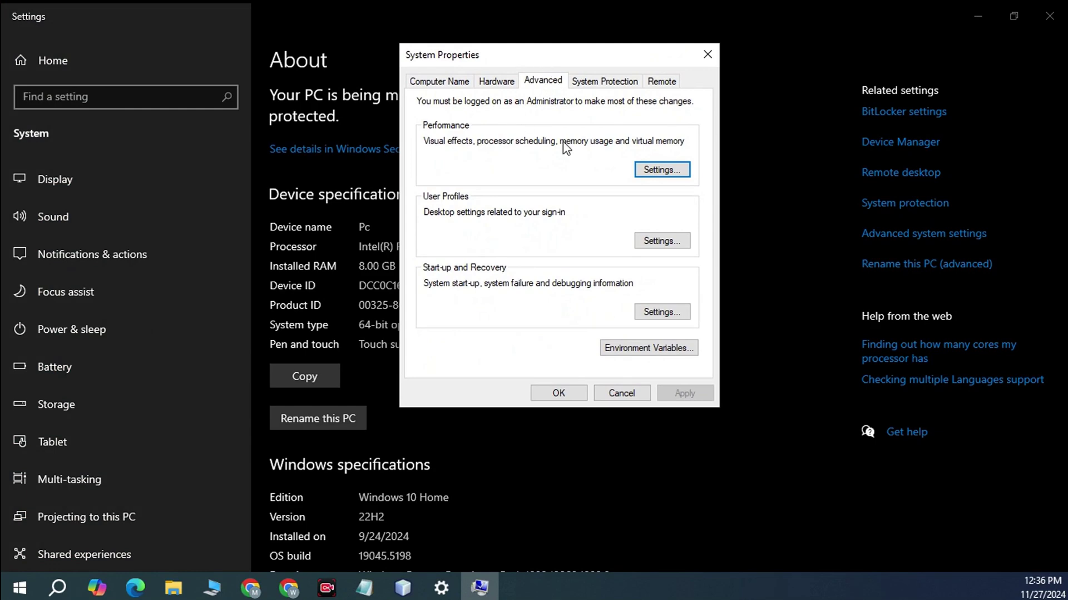
{"action": "left_click", "coordinate": [640, 352]}
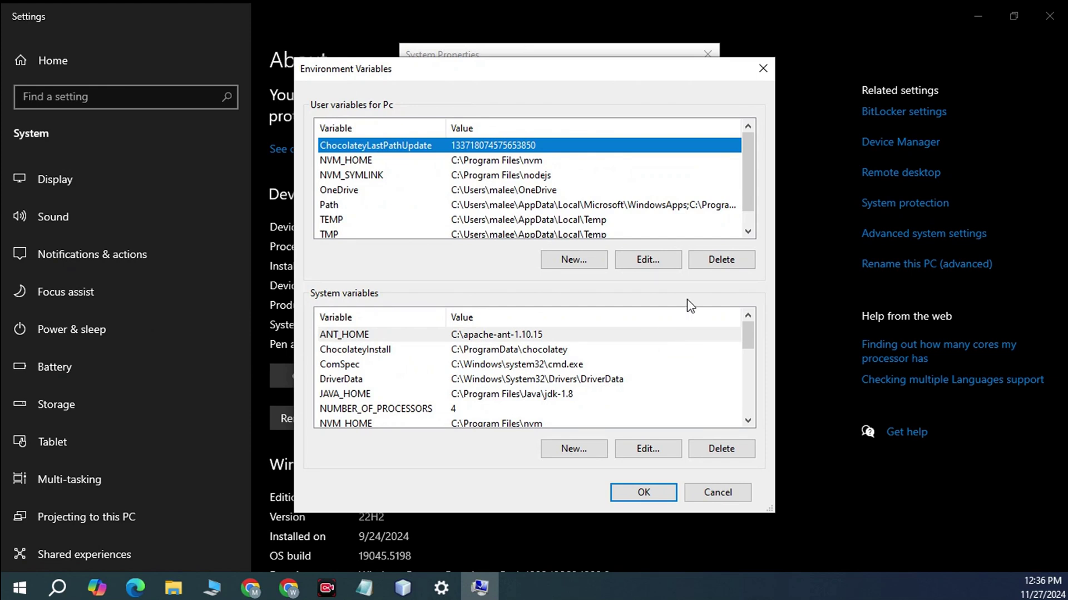
Look through the user variables, select Path, and open the ANT_HOME system variable to view its name and value.
{"action": "left_click", "coordinate": [752, 215]}
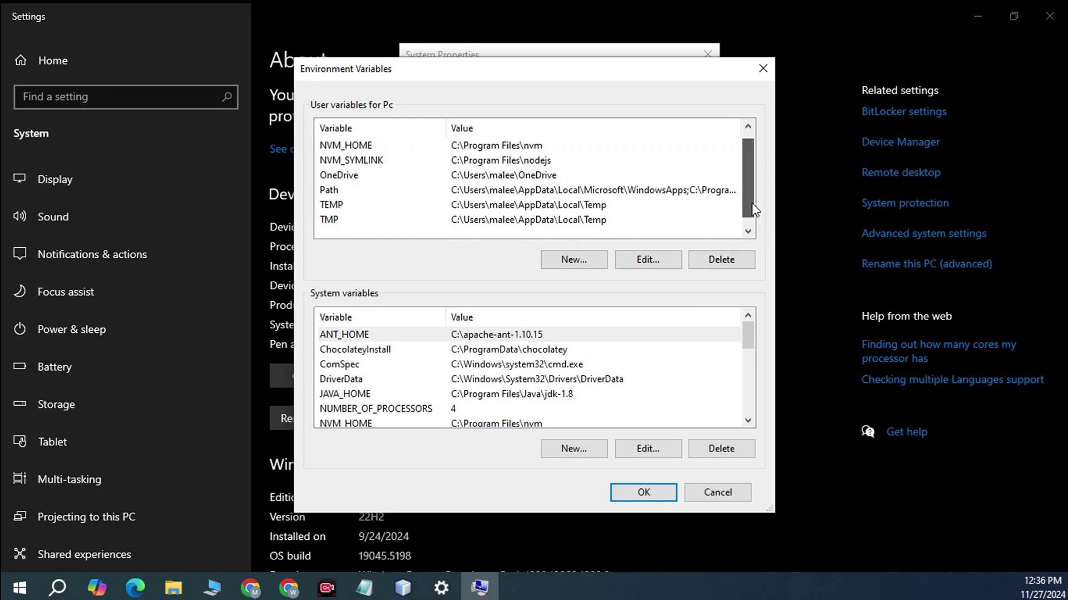
{"action": "left_click_drag", "start_coordinate": [757, 217], "coordinate": [756, 203]}
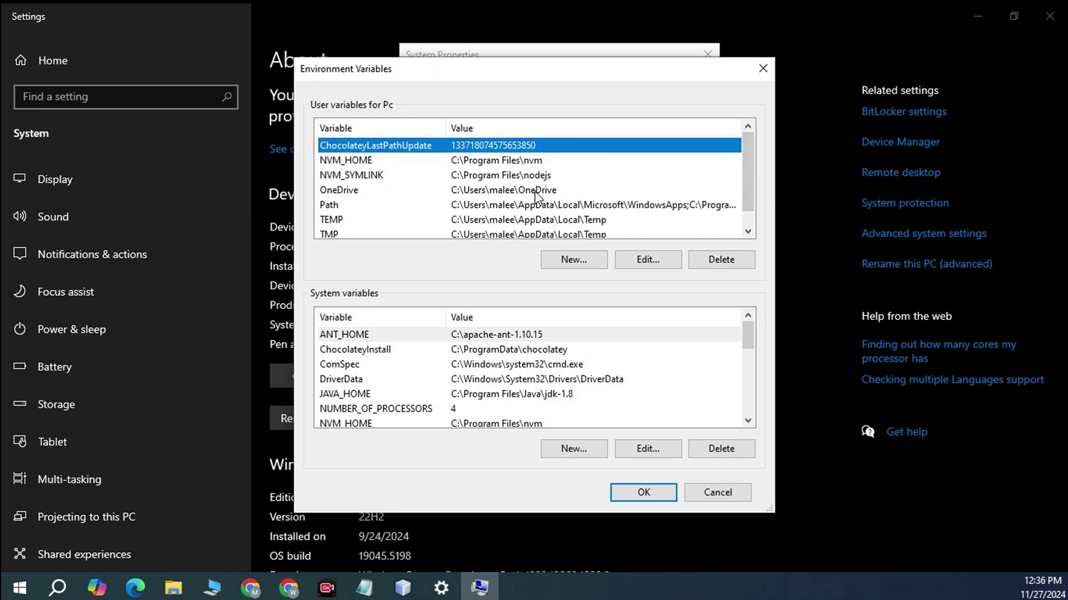
{"action": "left_click", "coordinate": [564, 206]}
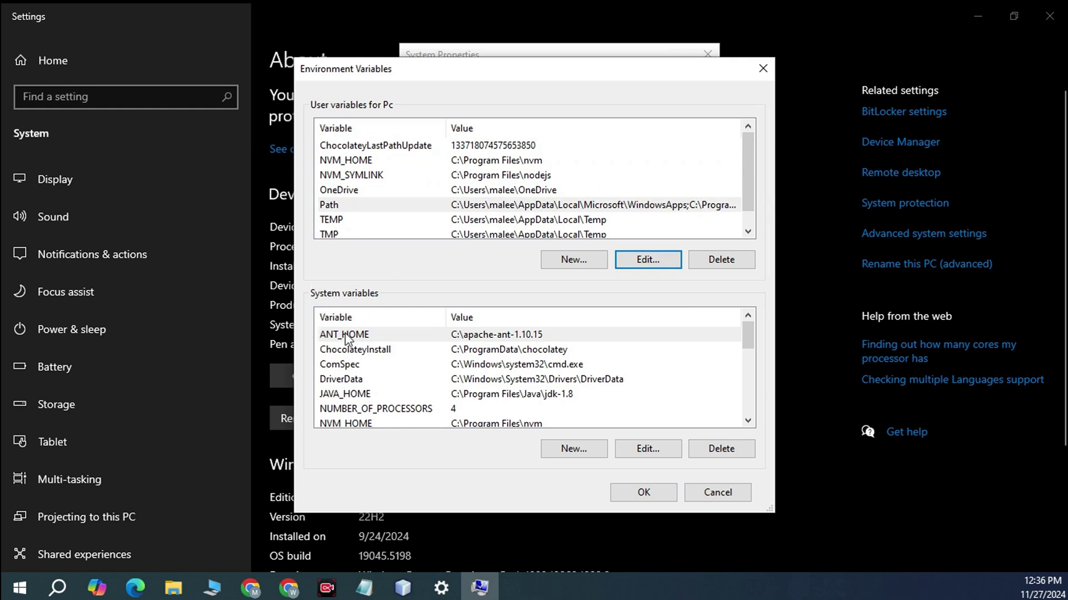
{"action": "double_click", "coordinate": [477, 335]}
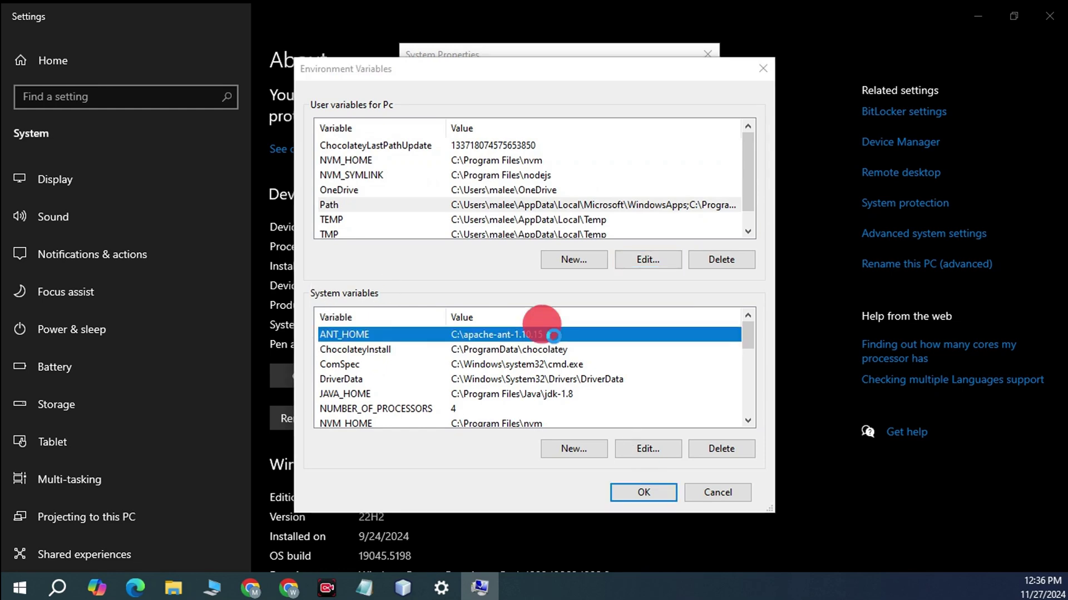
{"action": "left_click_drag", "start_coordinate": [448, 272], "coordinate": [378, 278]}
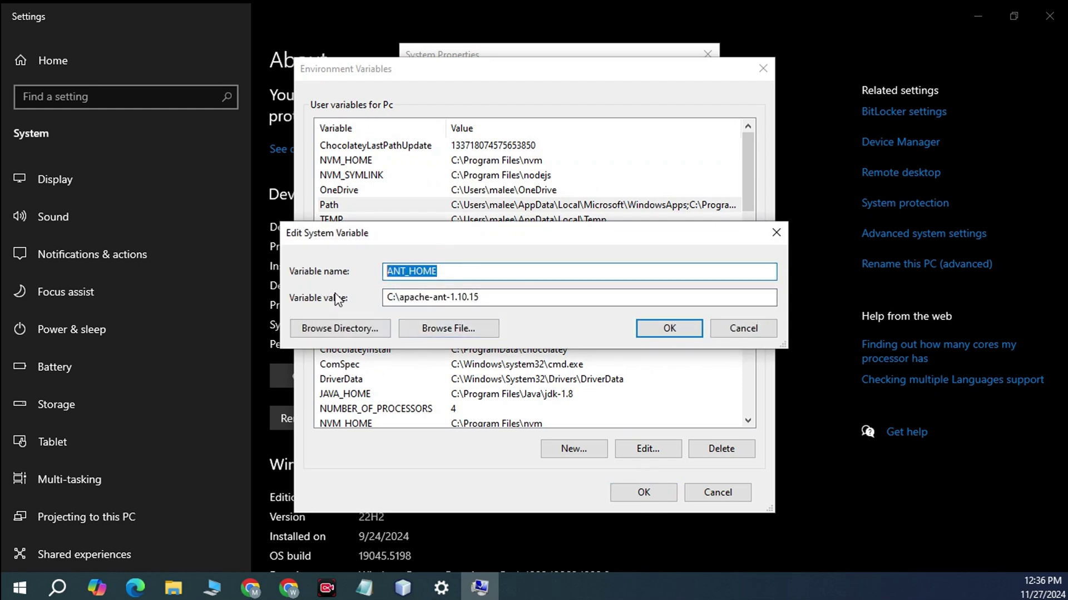
Compare ANT_HOME's name and value with the apache-ant-1.10.15 folder path in File Explorer, and close the variable without changing it.
{"action": "mouse_move", "coordinate": [174, 594]}
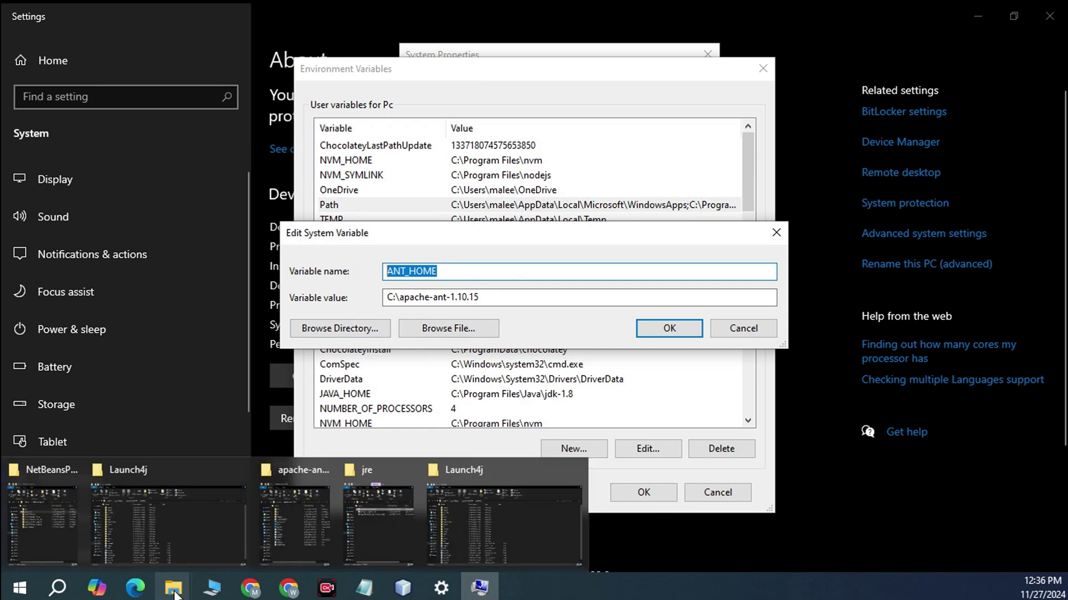
{"action": "left_click", "coordinate": [294, 518]}
{"action": "left_click_drag", "start_coordinate": [432, 23], "coordinate": [311, 69]}
{"action": "left_click", "coordinate": [233, 175]}
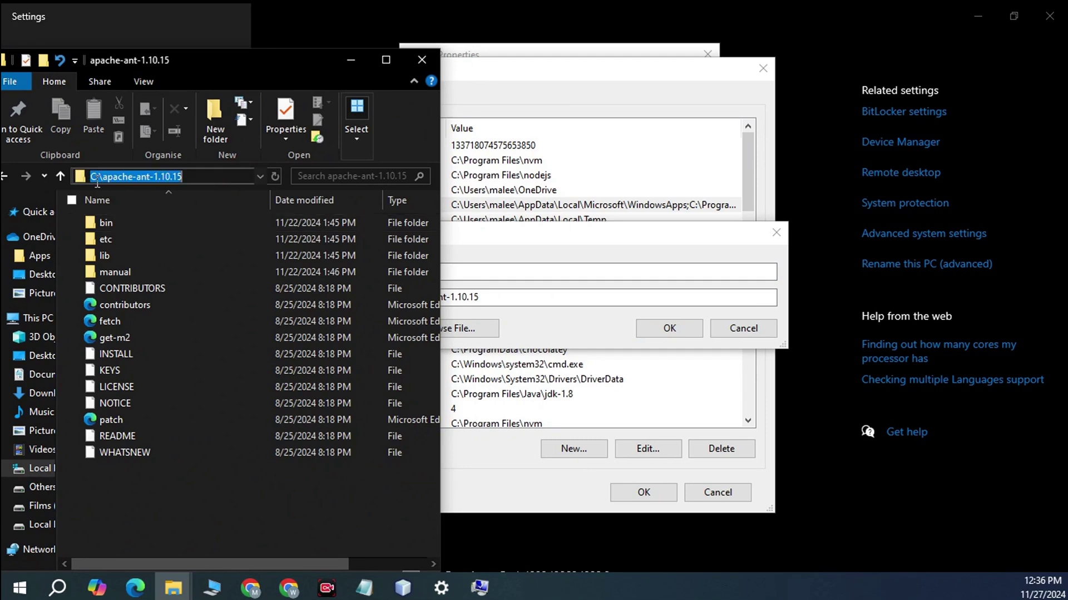
{"action": "left_click", "coordinate": [550, 259]}
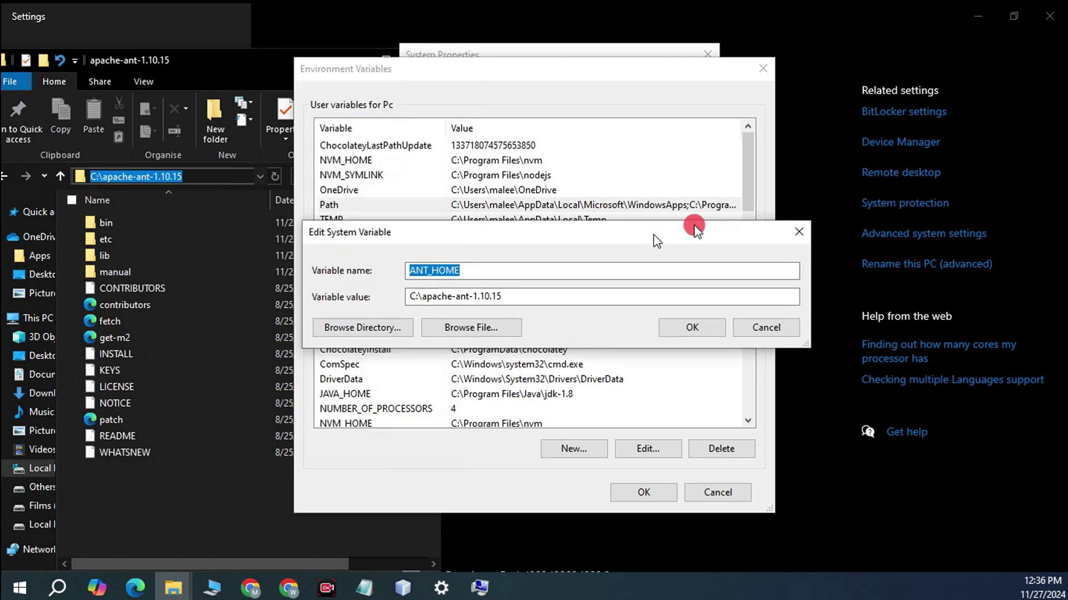
{"action": "left_click", "coordinate": [237, 174]}
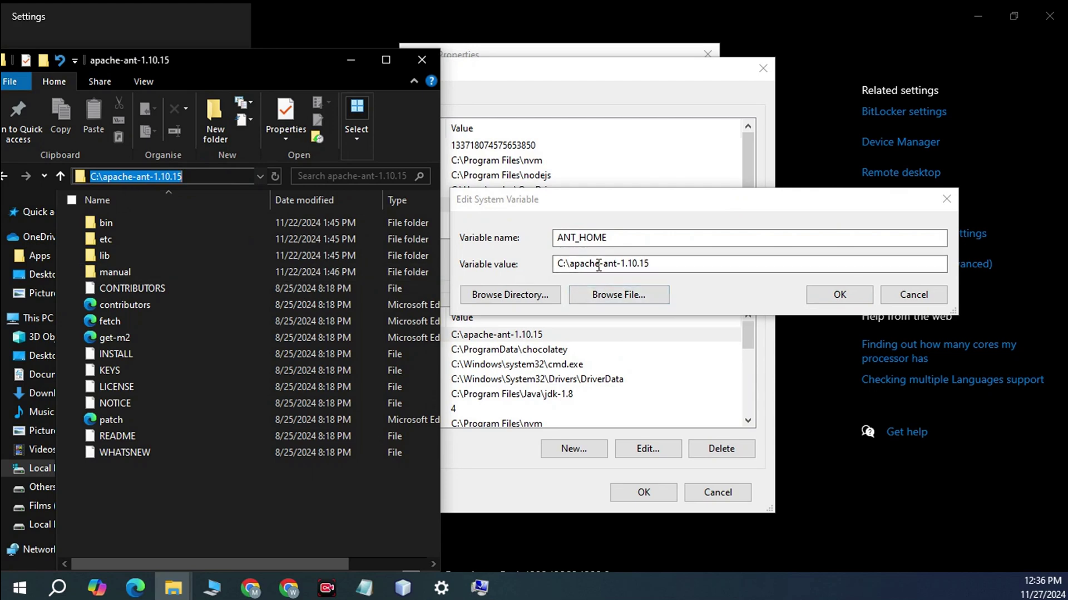
{"action": "left_click", "coordinate": [544, 263]}
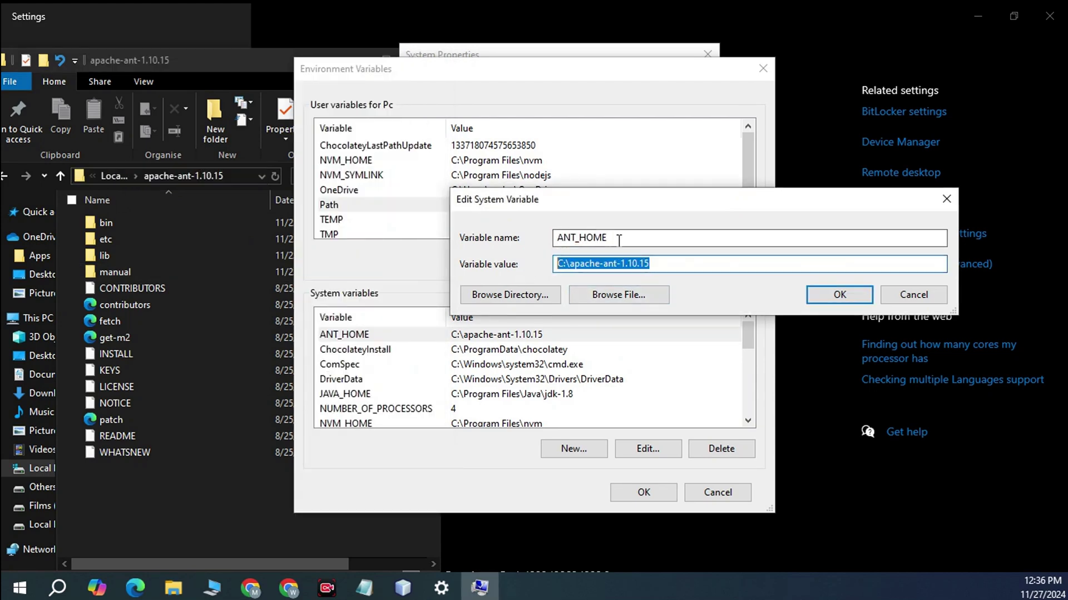
{"action": "left_click_drag", "start_coordinate": [651, 236], "coordinate": [544, 235]}
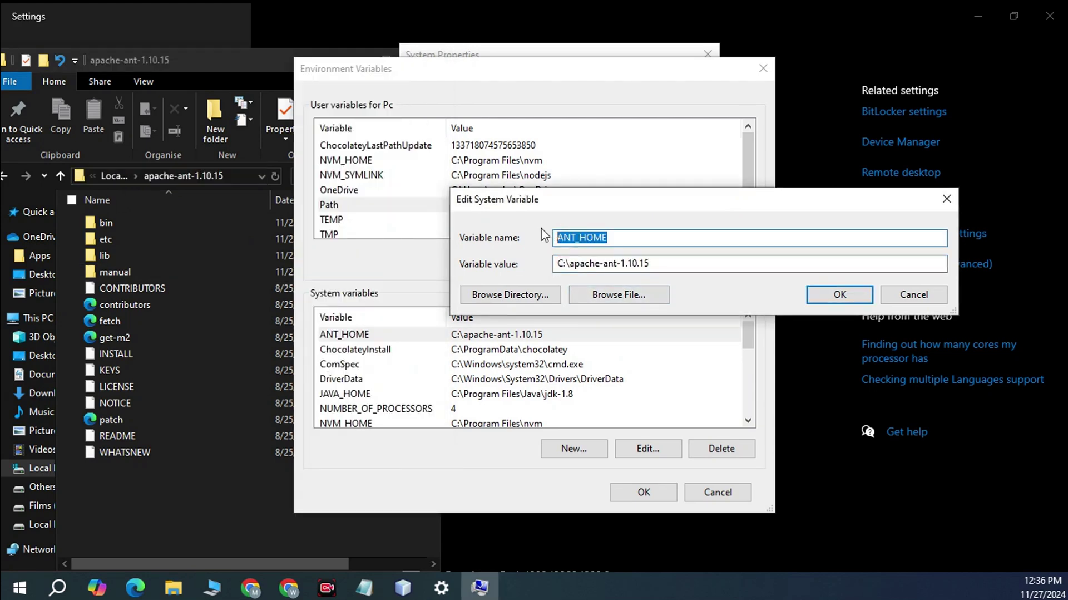
{"action": "left_click", "coordinate": [929, 295]}
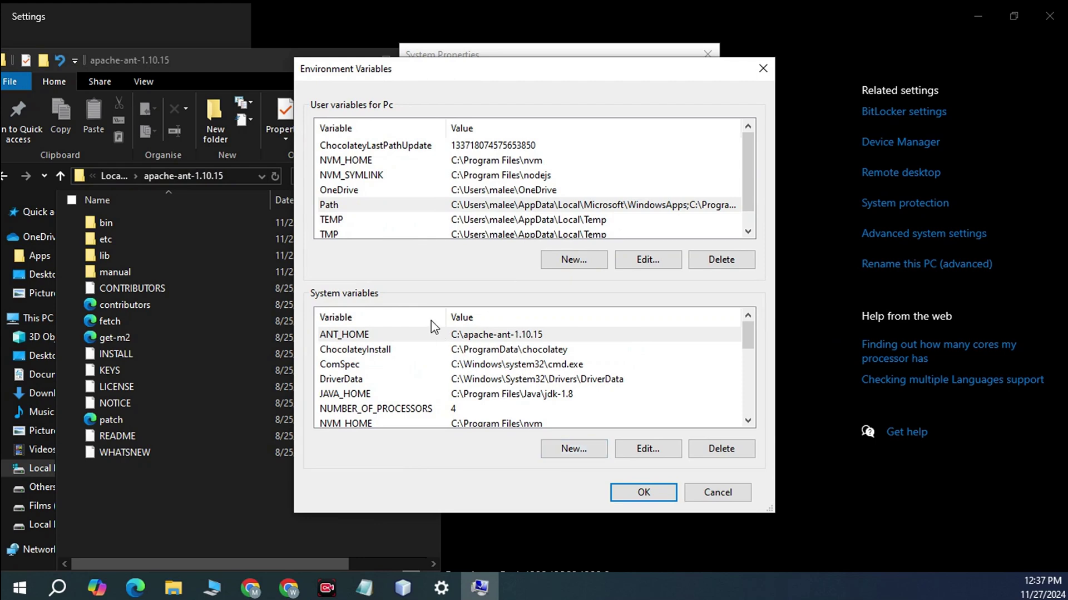
{"action": "left_click", "coordinate": [578, 452]}
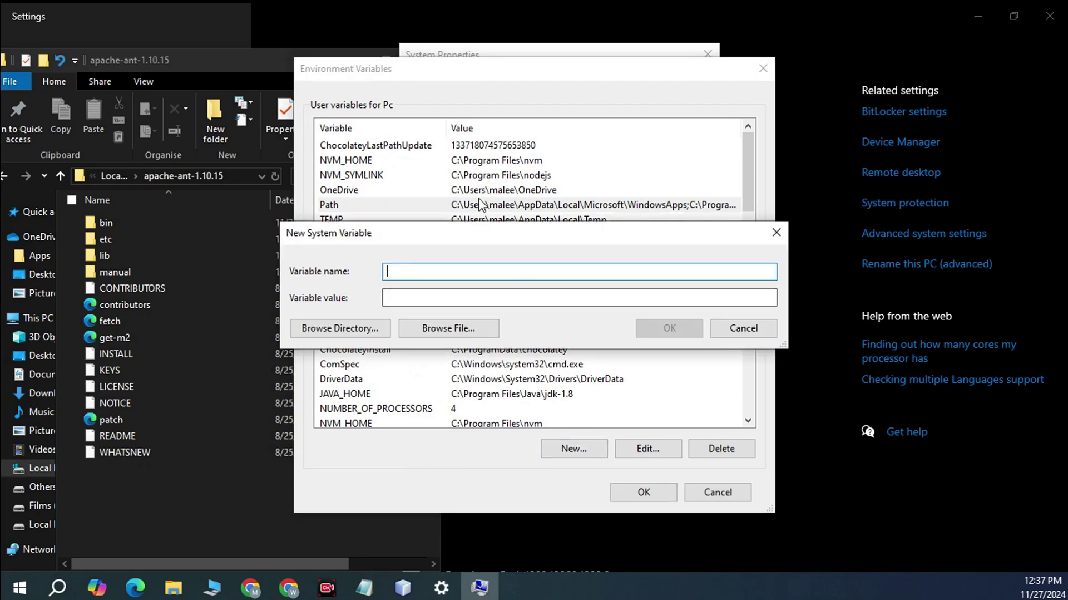
{"action": "left_click_drag", "start_coordinate": [664, 233], "coordinate": [709, 212]}
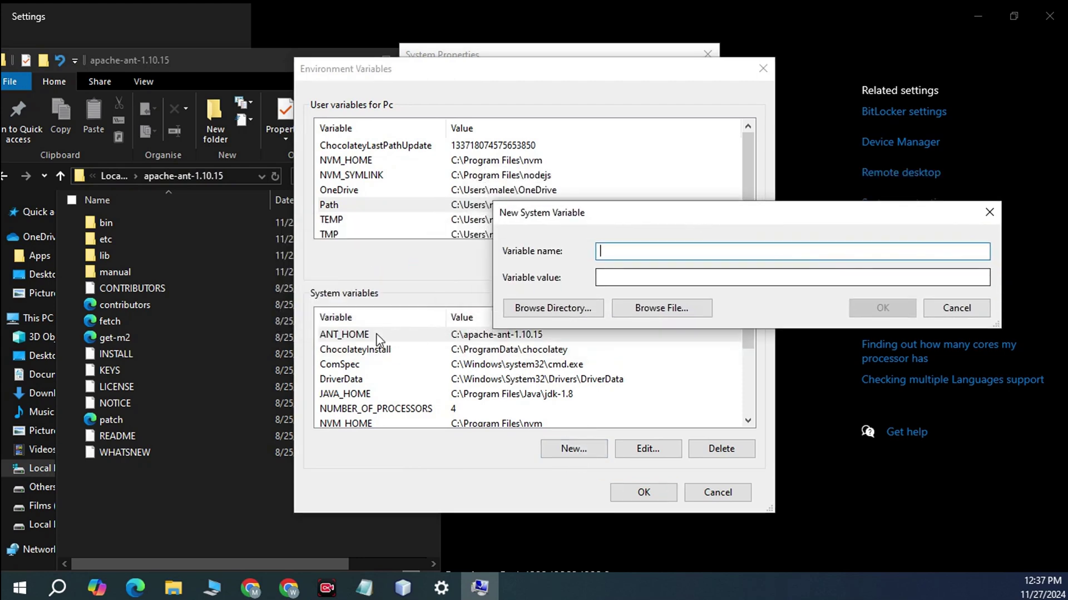
{"action": "left_click", "coordinate": [644, 250]}
{"action": "left_click", "coordinate": [238, 177]}
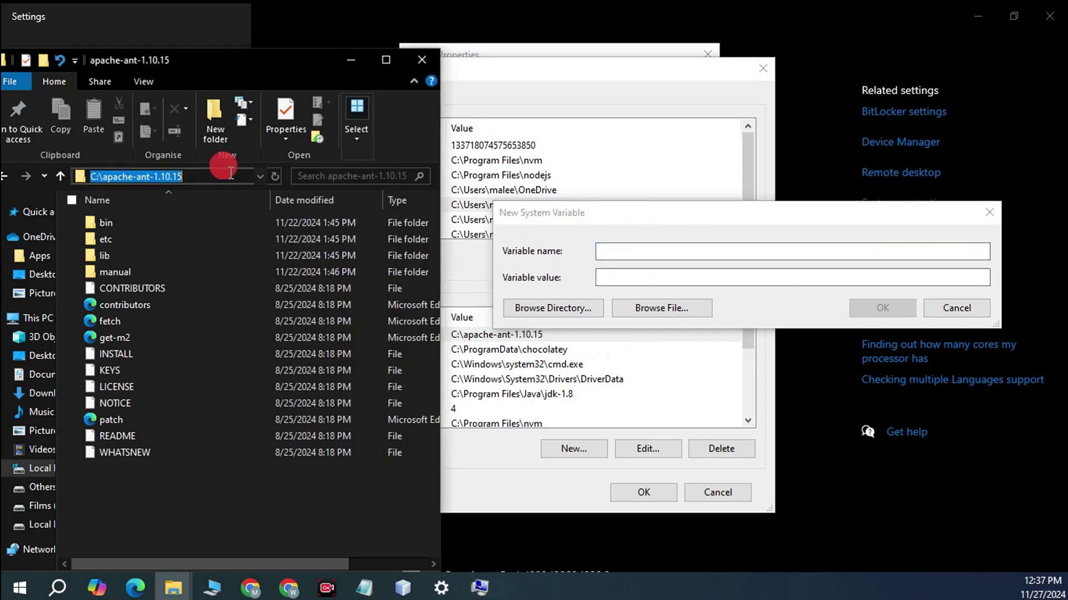
{"action": "left_click", "coordinate": [732, 277]}
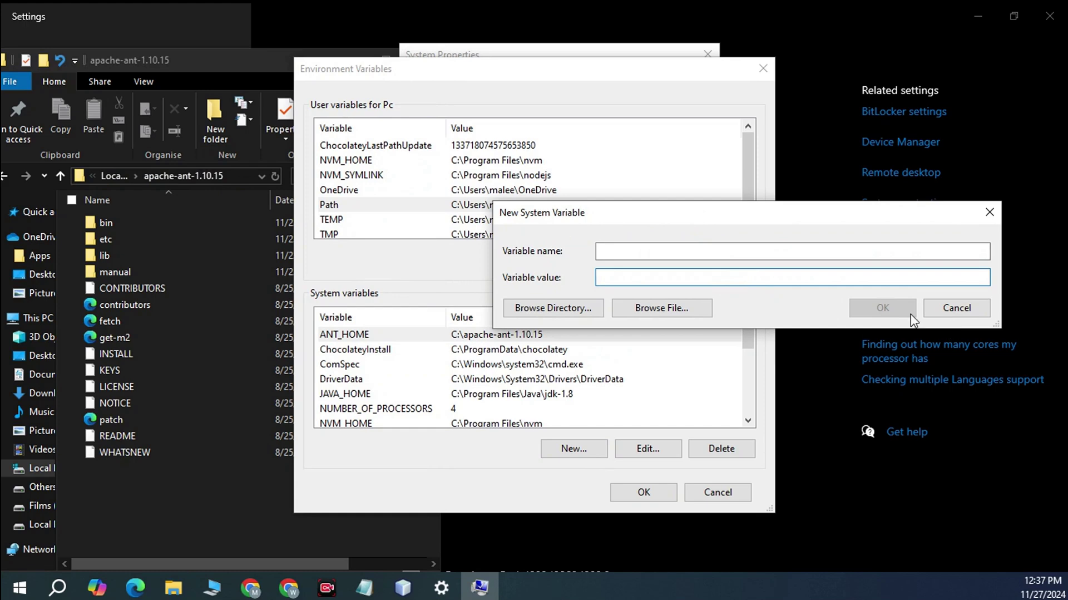
{"action": "left_click", "coordinate": [948, 310]}
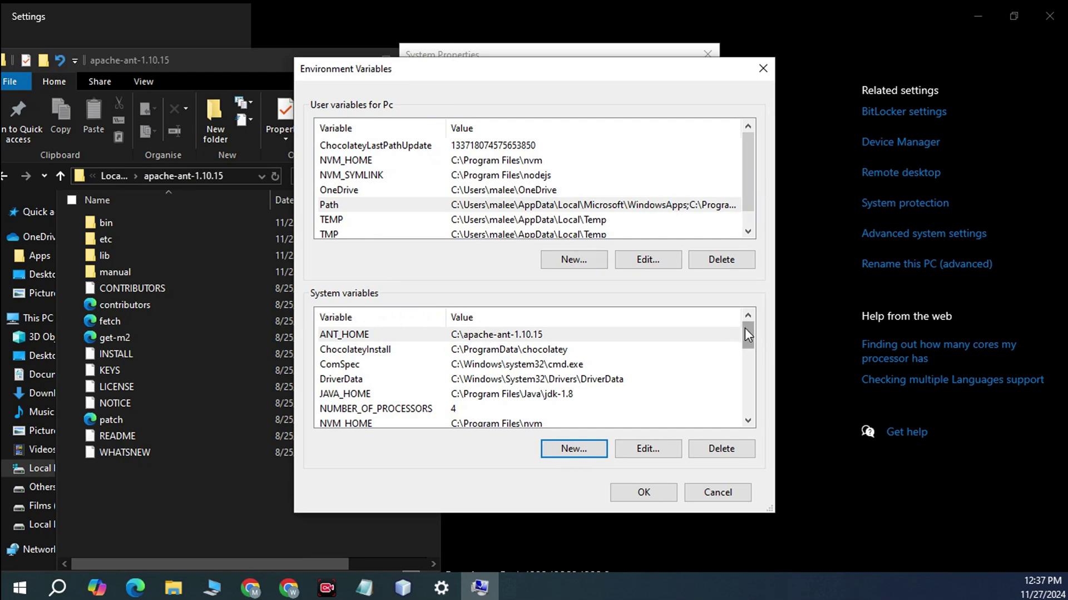
Select the JAVA_HOME system variable and check its value in the list.
{"action": "left_click", "coordinate": [356, 394]}
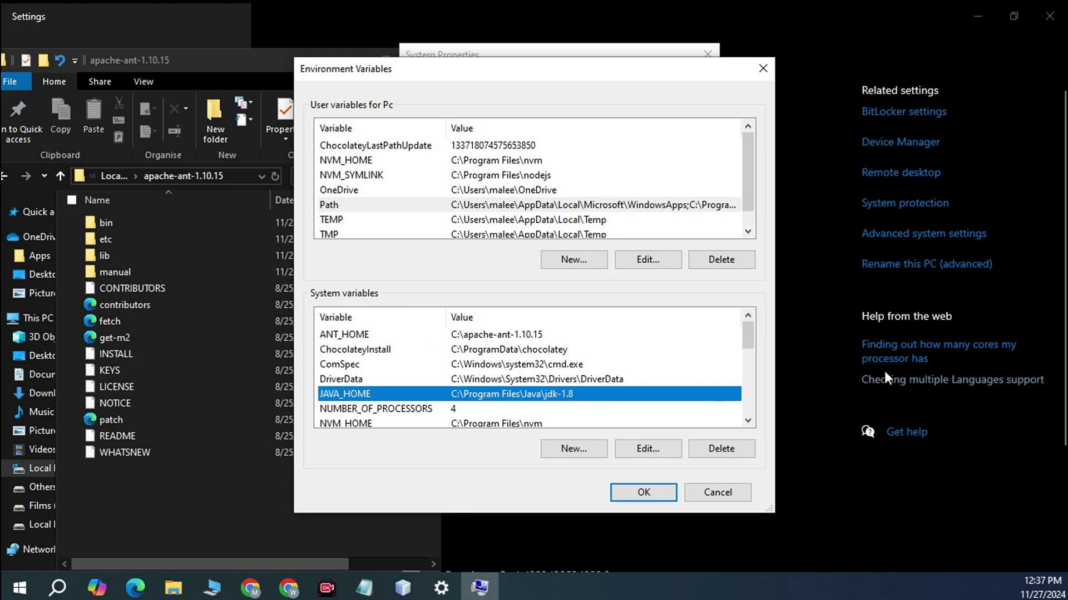
{"action": "mouse_move", "coordinate": [749, 339]}
{"action": "left_mouse_down"}
{"action": "mouse_move", "coordinate": [751, 408]}
{"action": "mouse_move", "coordinate": [750, 336]}
{"action": "left_mouse_up"}
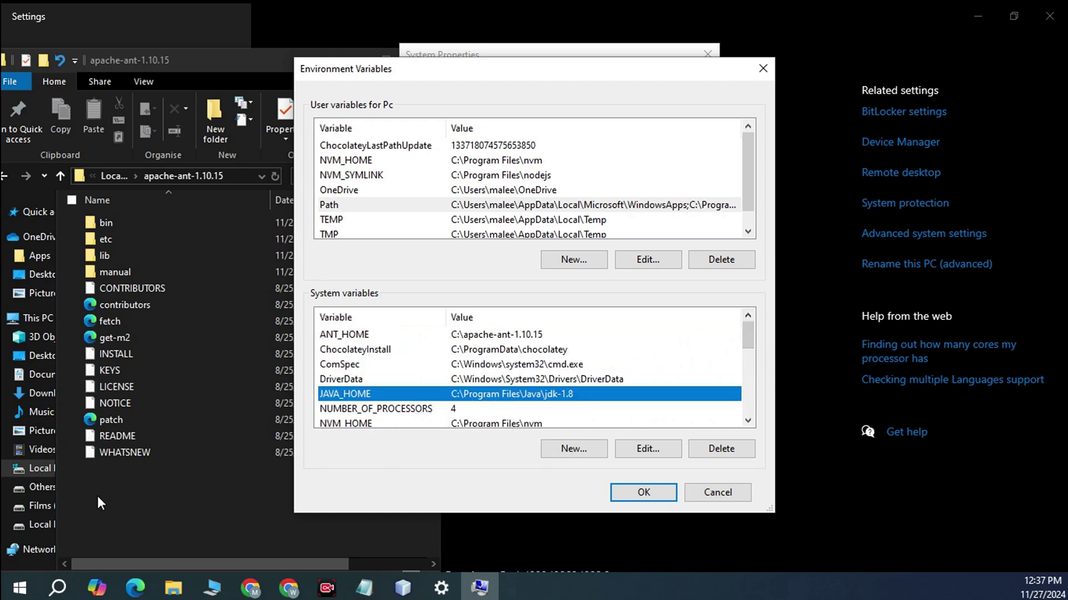
Browse in File Explorer to C:\Program Files\Java\jdk-1.8, show the folder's full path, and return to the environment variables.
{"action": "left_click", "coordinate": [37, 316]}
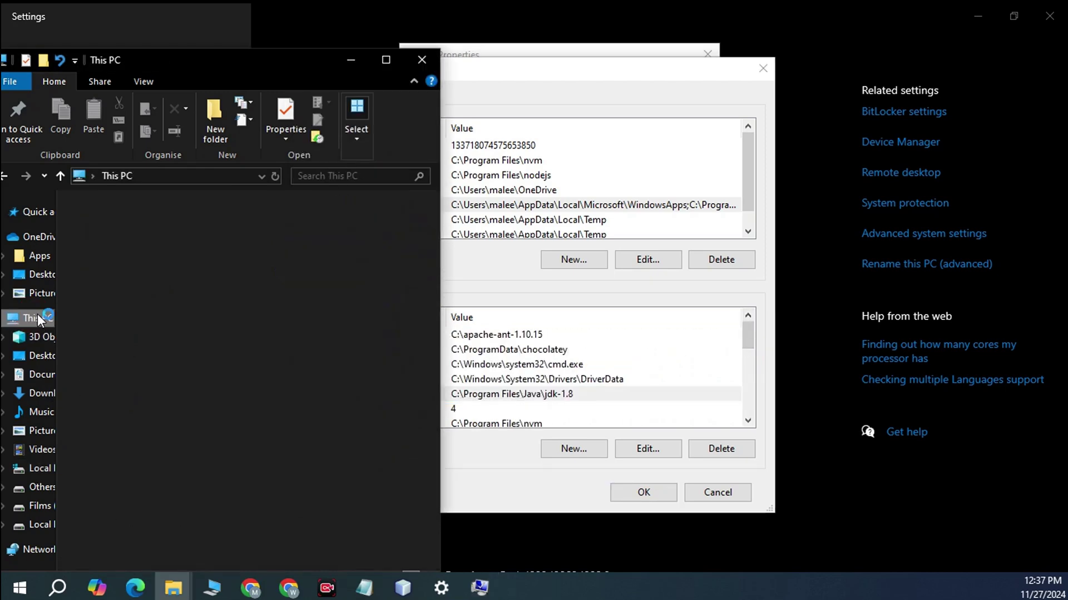
{"action": "left_click", "coordinate": [389, 65]}
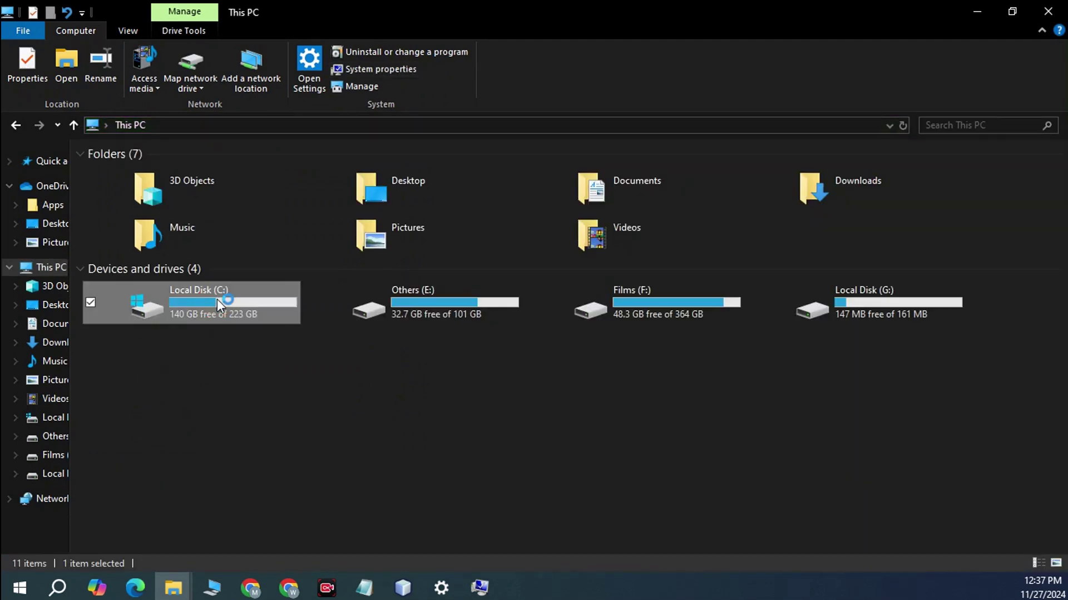
{"action": "double_click", "coordinate": [217, 299]}
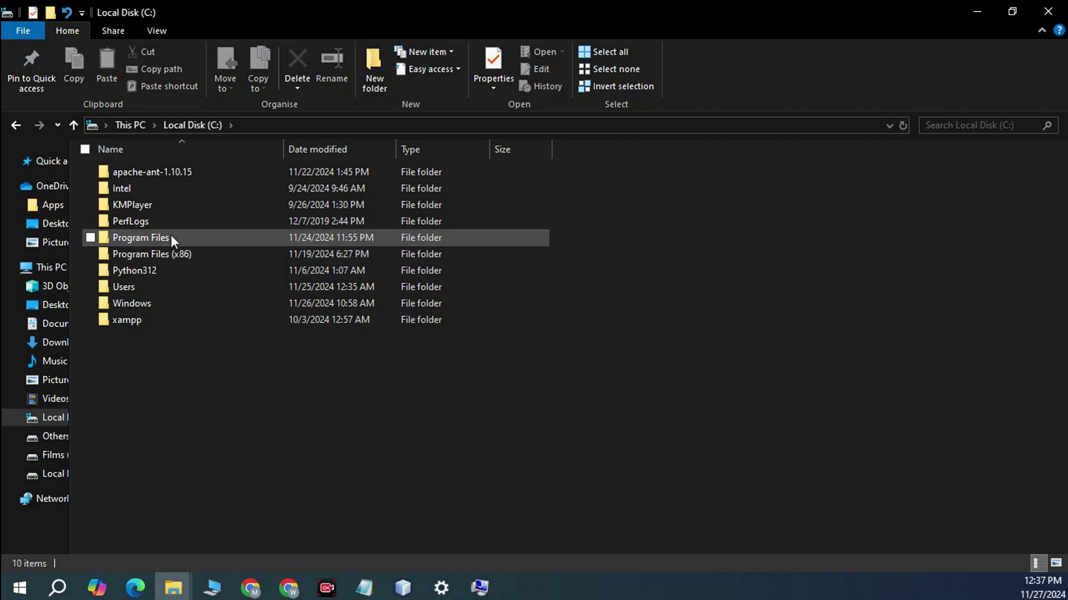
{"action": "left_click", "coordinate": [171, 236]}
{"action": "double_click", "coordinate": [172, 236]}
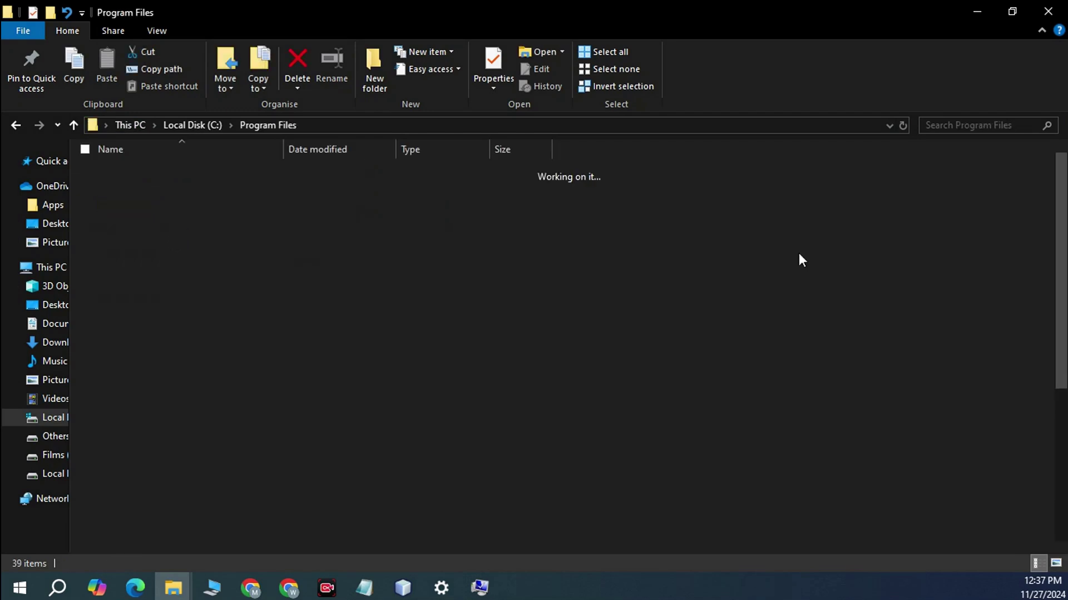
{"action": "left_click", "coordinate": [259, 341]}
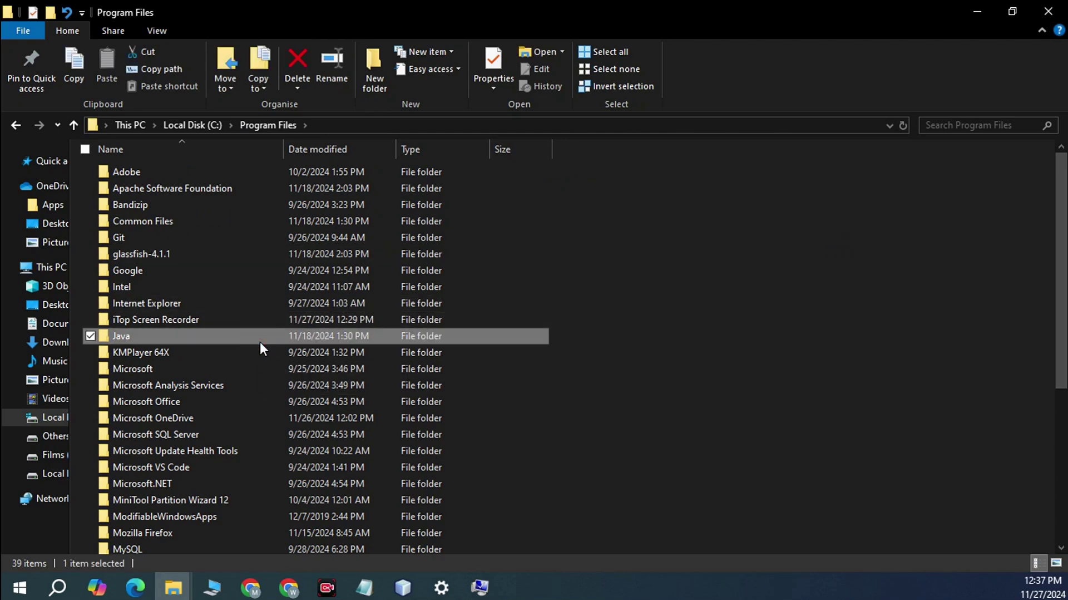
{"action": "double_click", "coordinate": [259, 342]}
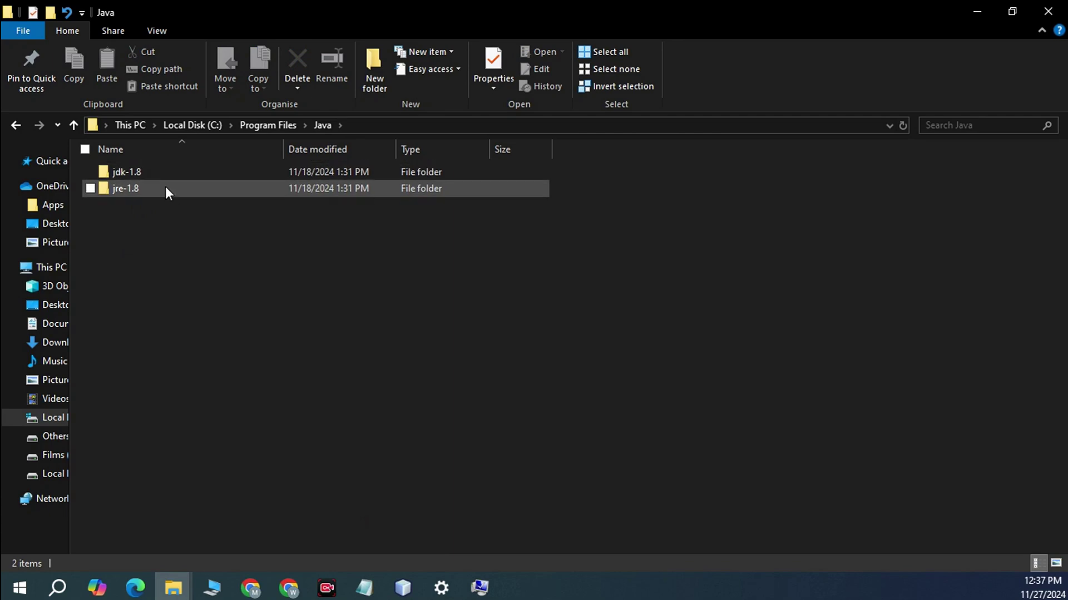
{"action": "double_click", "coordinate": [141, 171]}
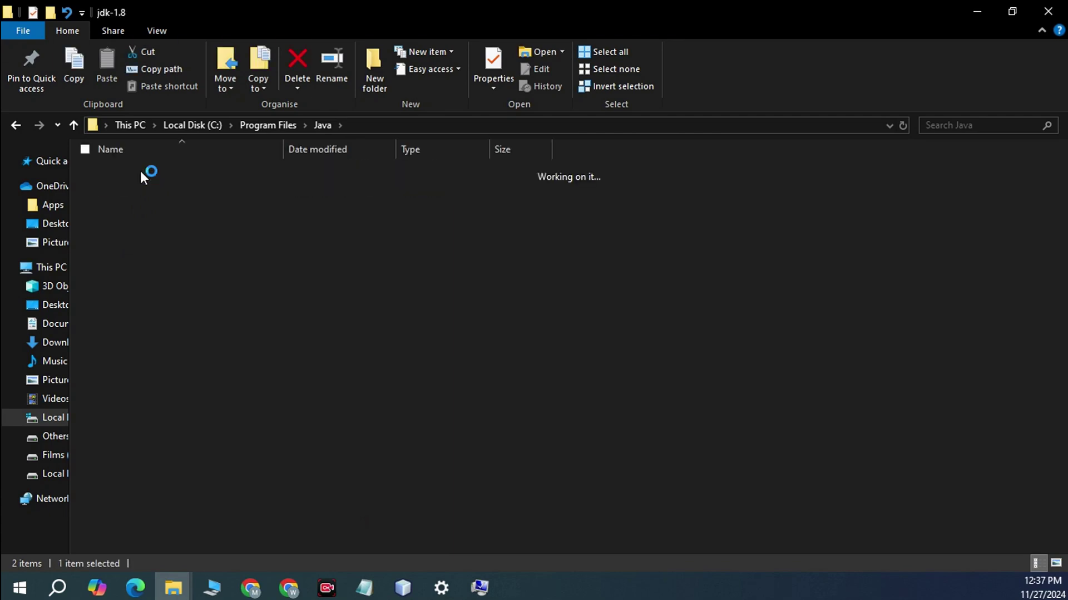
{"action": "left_click", "coordinate": [449, 129]}
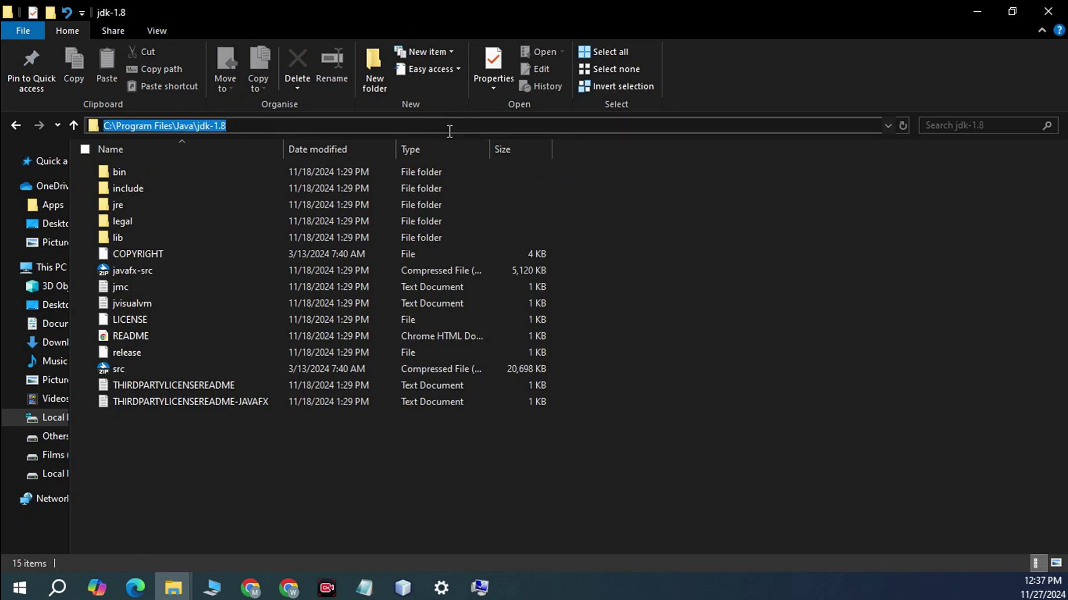
{"action": "left_click", "coordinate": [963, 10]}
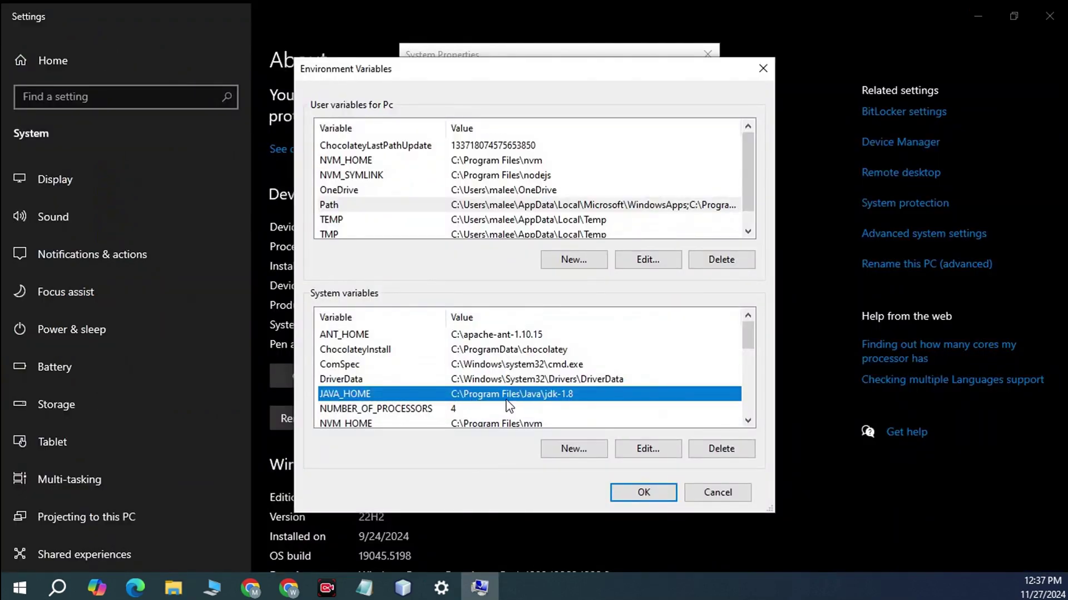
Open the JAVA_HOME system variable, examine its name and jdk-1.8 path value, and close it without changes.
{"action": "left_click", "coordinate": [646, 448]}
{"action": "left_click", "coordinate": [559, 296]}
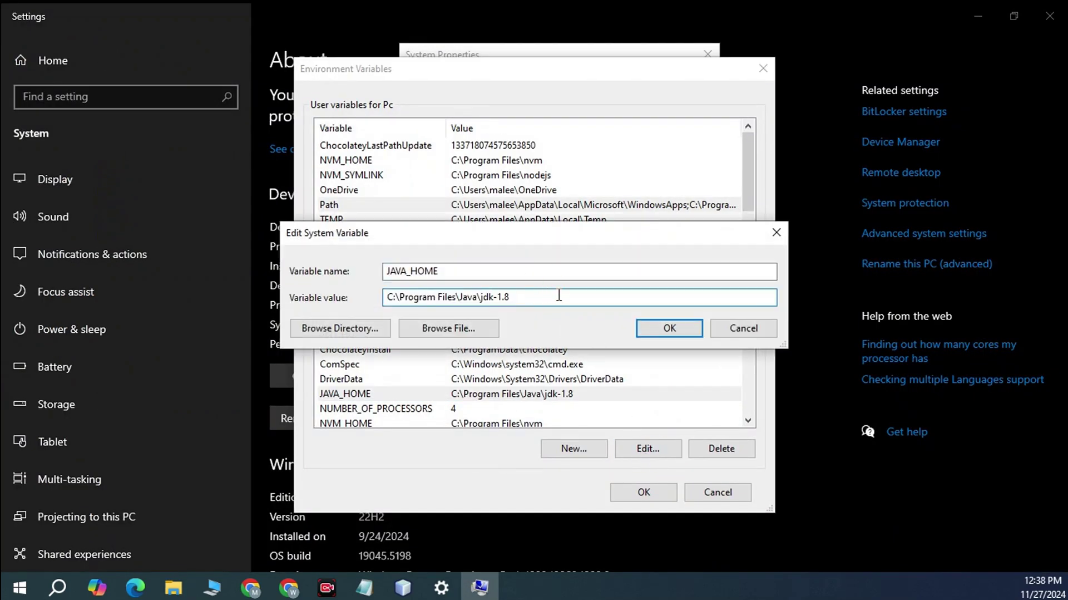
{"action": "left_click_drag", "start_coordinate": [559, 296], "coordinate": [389, 298]}
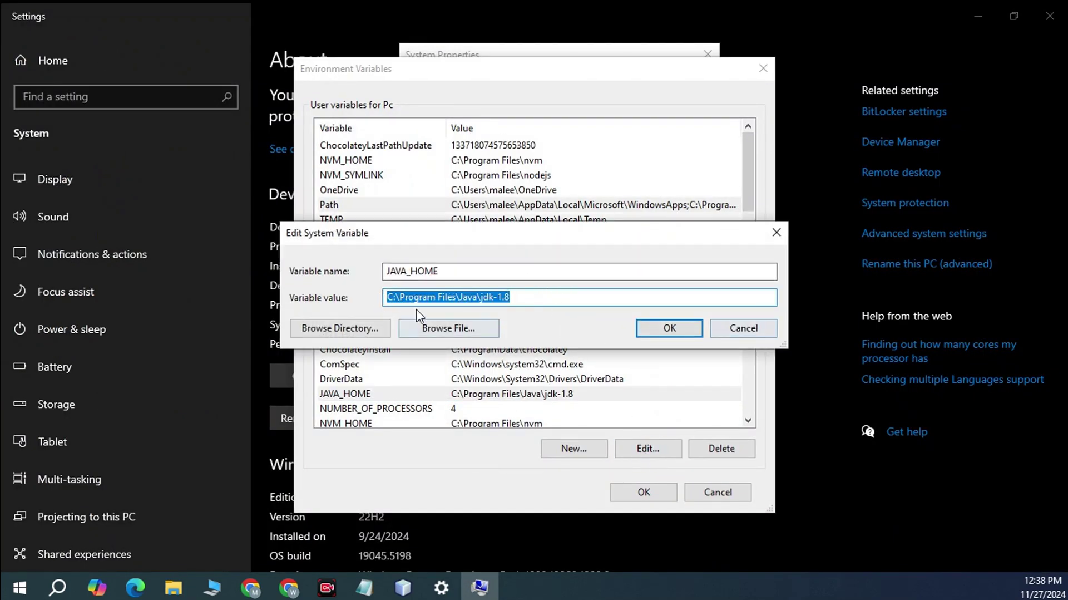
{"action": "left_click_drag", "start_coordinate": [533, 240], "coordinate": [260, 147]}
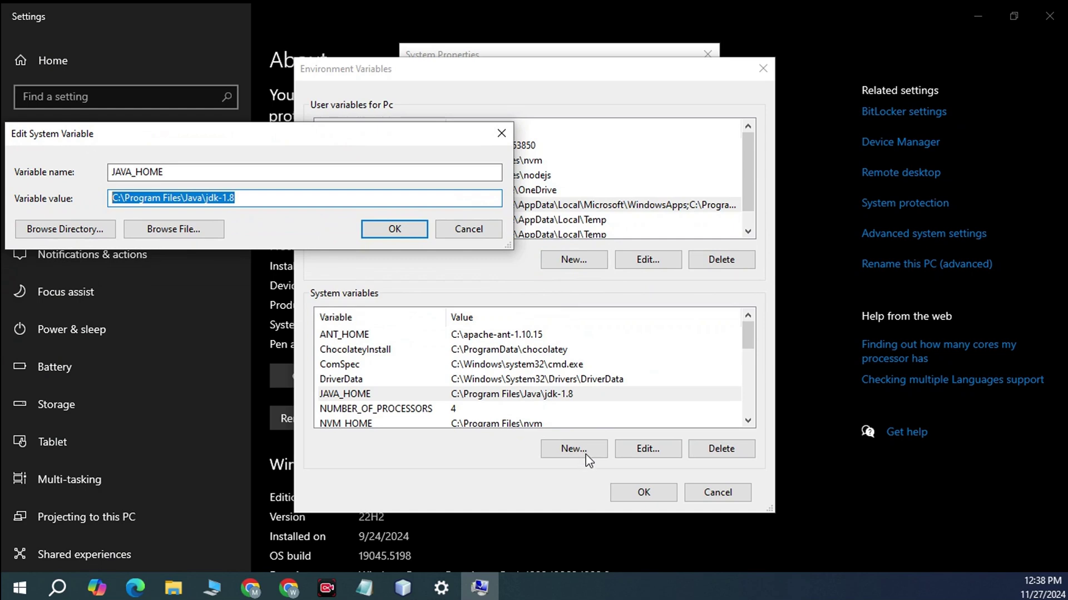
{"action": "left_click", "coordinate": [470, 229]}
Open a blank new system variable form, view its name and value fields, and cancel it.
{"action": "left_click", "coordinate": [561, 450]}
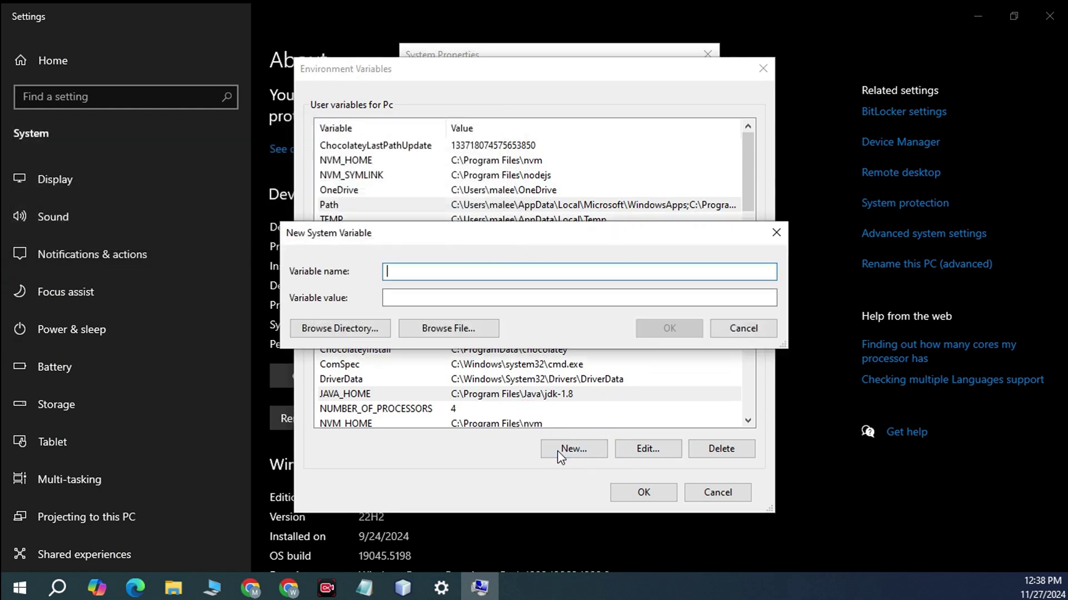
{"action": "left_click_drag", "start_coordinate": [596, 243], "coordinate": [877, 286]}
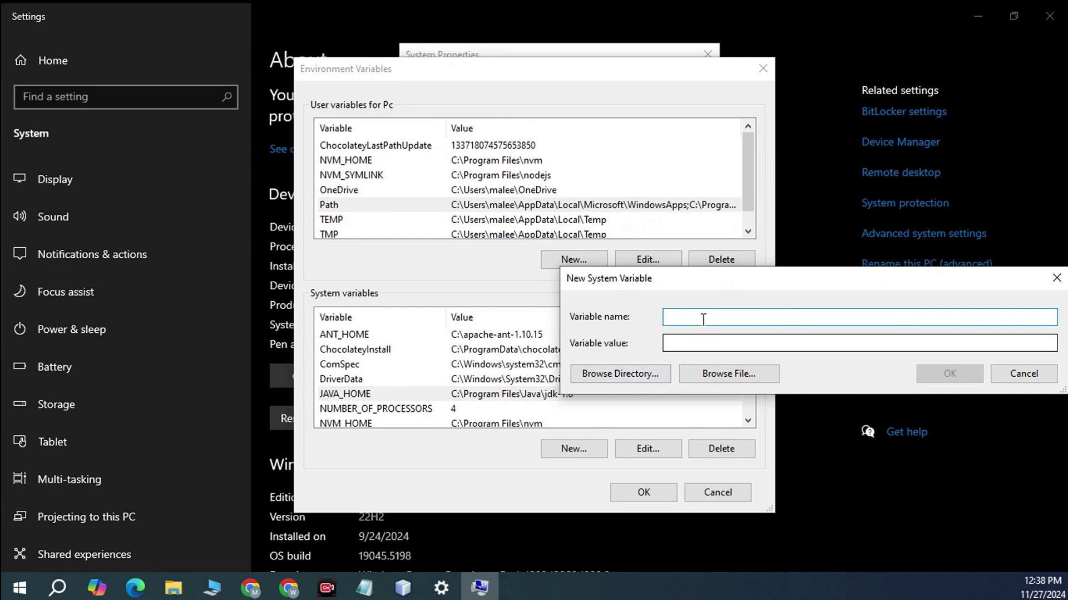
{"action": "left_click", "coordinate": [691, 342]}
{"action": "left_click_drag", "start_coordinate": [749, 281], "coordinate": [785, 302]}
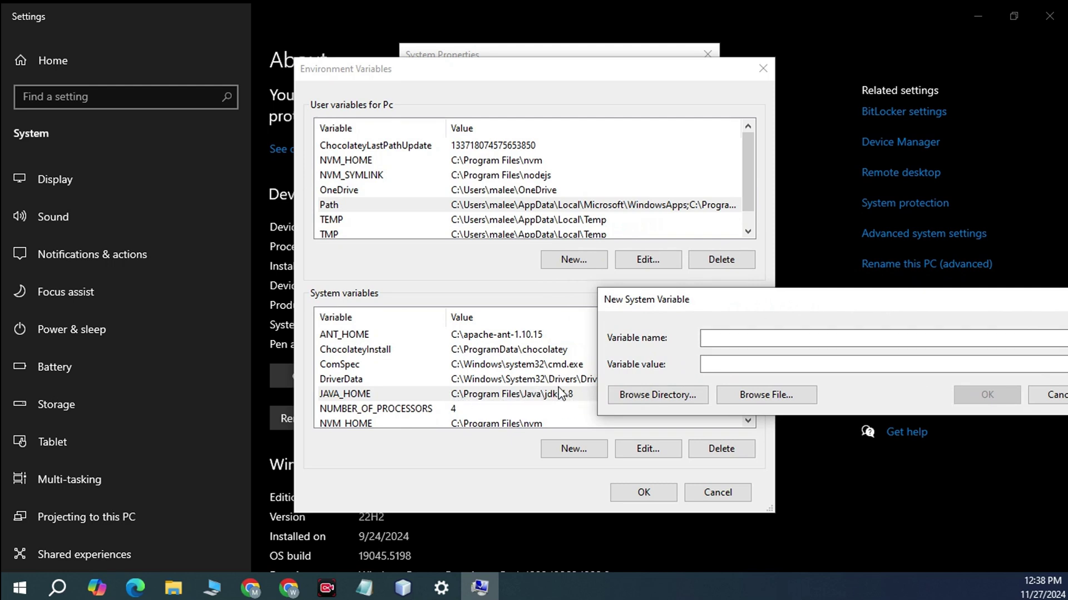
{"action": "left_click_drag", "start_coordinate": [907, 298], "coordinate": [612, 275]}
{"action": "left_click", "coordinate": [777, 362]}
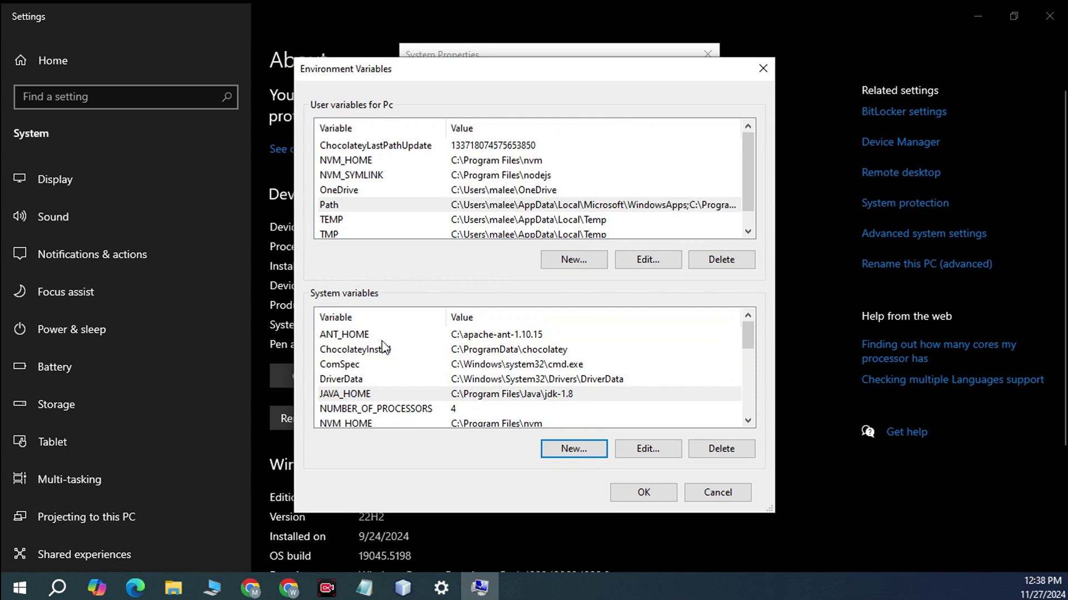
Review the ANT_HOME and JAVA_HOME system variables, and open the system Path variable's list of entries.
{"action": "left_click", "coordinate": [497, 338]}
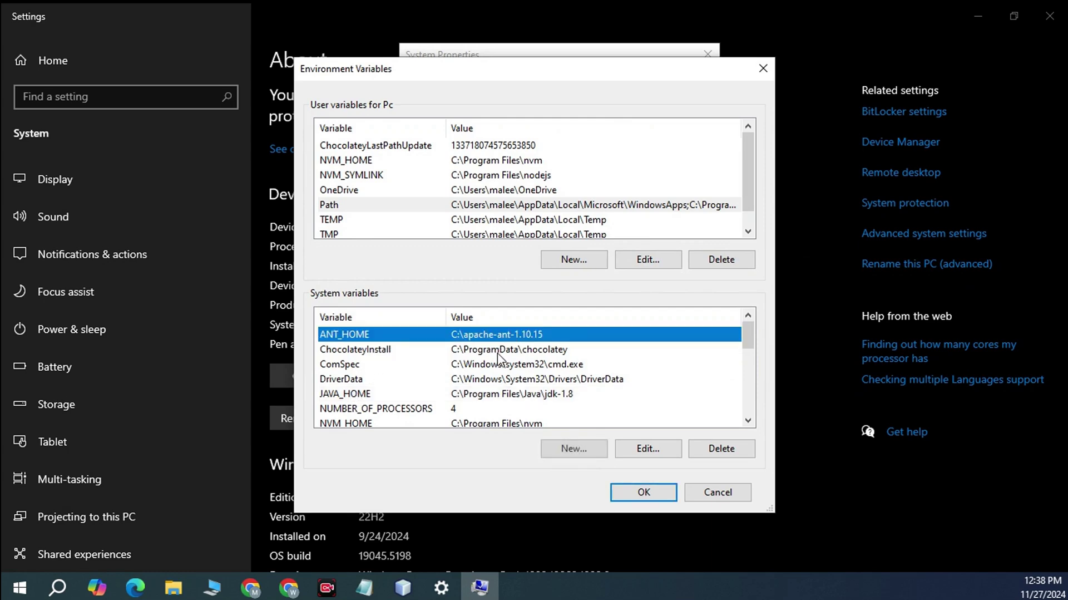
{"action": "left_click", "coordinate": [488, 393]}
{"action": "scroll", "coordinate": [487, 396], "scroll_direction": "down", "scroll_amount": 1}
{"action": "scroll", "coordinate": [442, 379], "scroll_direction": "down", "scroll_amount": 3}
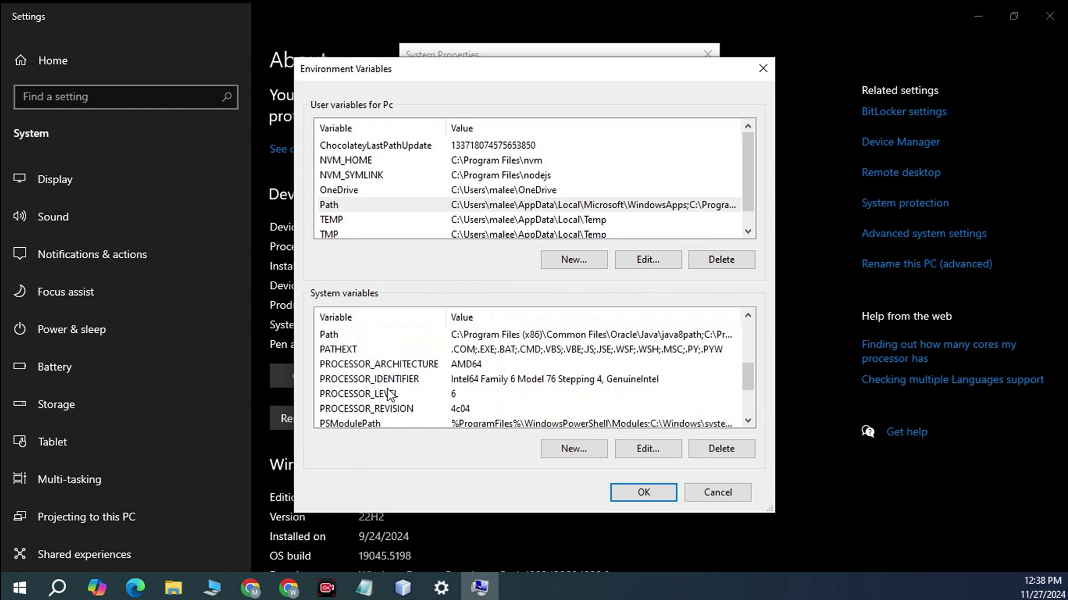
{"action": "scroll", "coordinate": [505, 423], "scroll_direction": "down", "scroll_amount": 1}
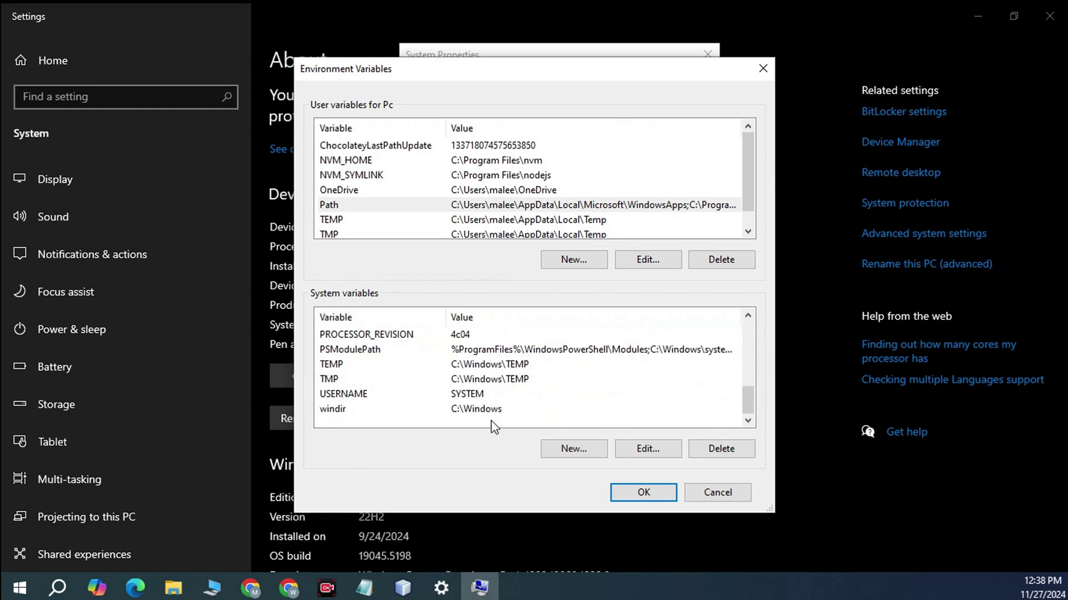
{"action": "scroll", "coordinate": [490, 423], "scroll_direction": "up", "scroll_amount": 1}
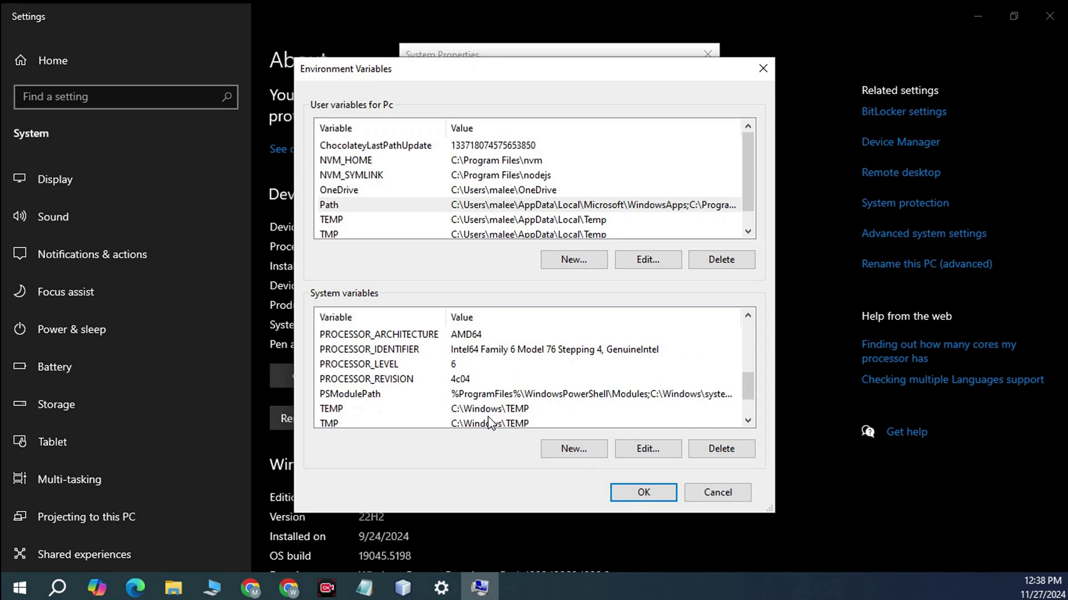
{"action": "scroll", "coordinate": [432, 384], "scroll_direction": "up", "scroll_amount": 1}
{"action": "left_click", "coordinate": [396, 350]}
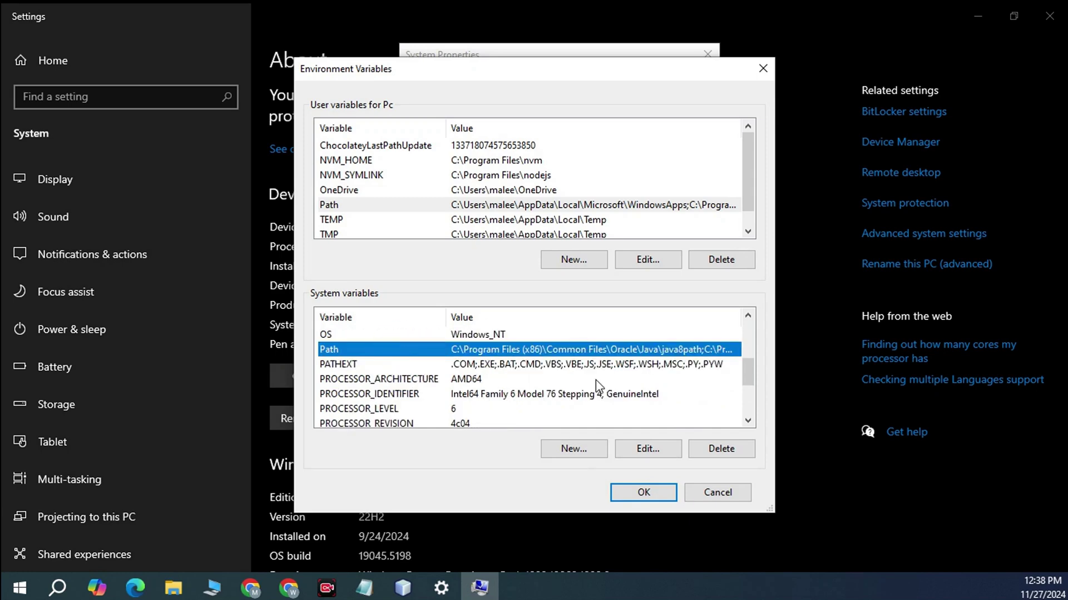
{"action": "left_click", "coordinate": [634, 452]}
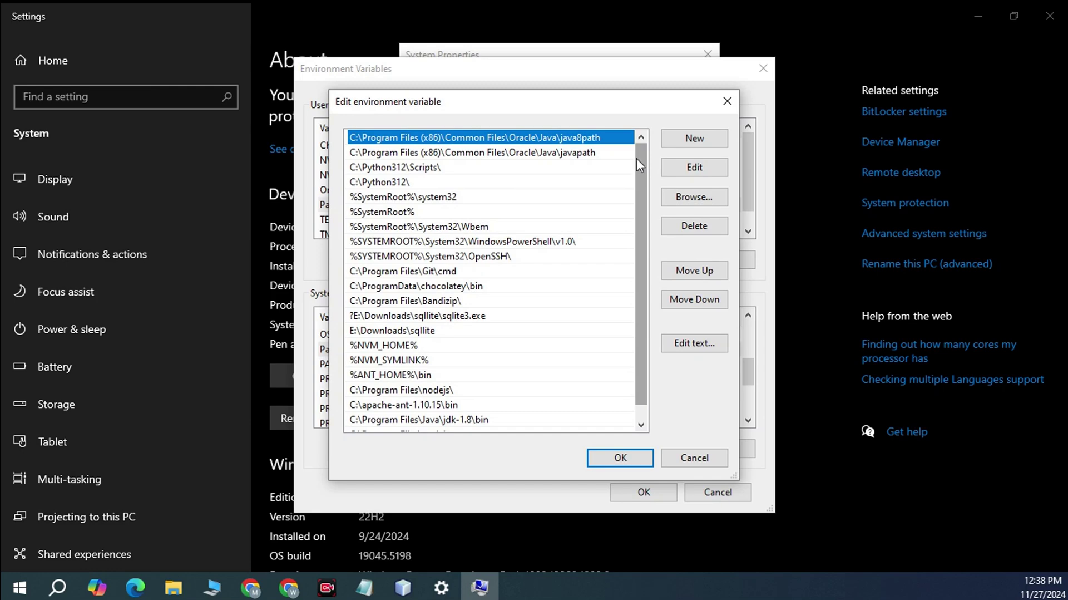
Examine the Path entries for Oracle's java8path and javapath, and select the C:\Program Files\Java\jdk-1.8\bin entry.
{"action": "left_click", "coordinate": [503, 153]}
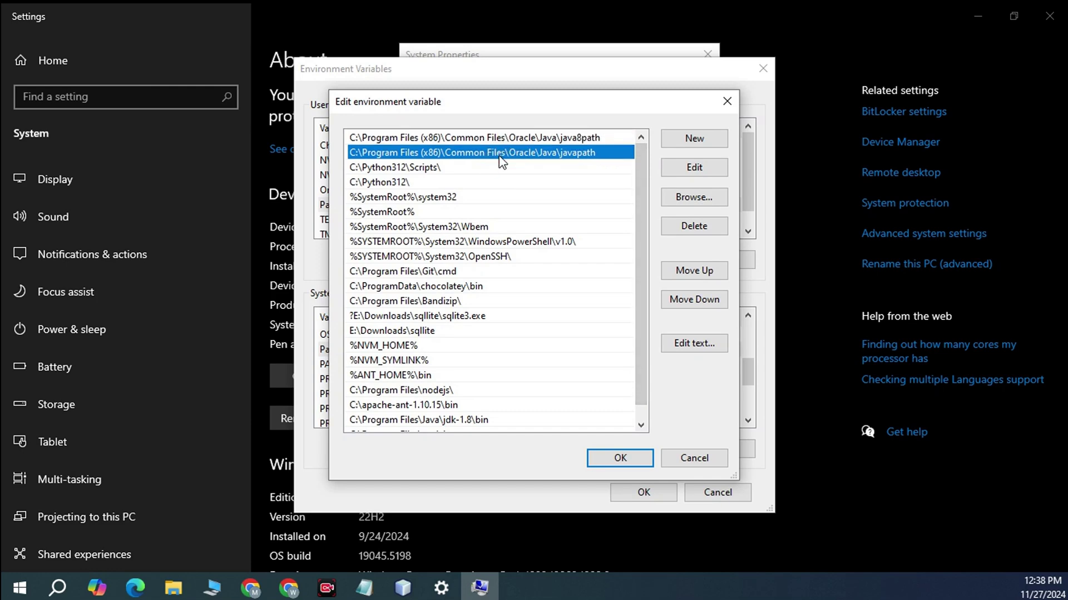
{"action": "left_click", "coordinate": [524, 137]}
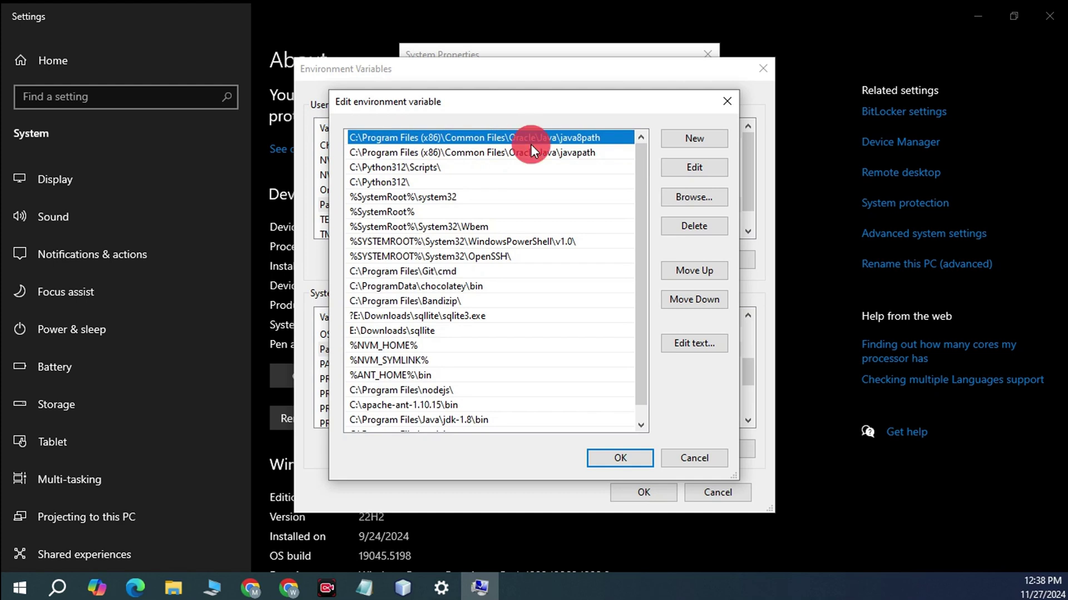
{"action": "left_click", "coordinate": [534, 155]}
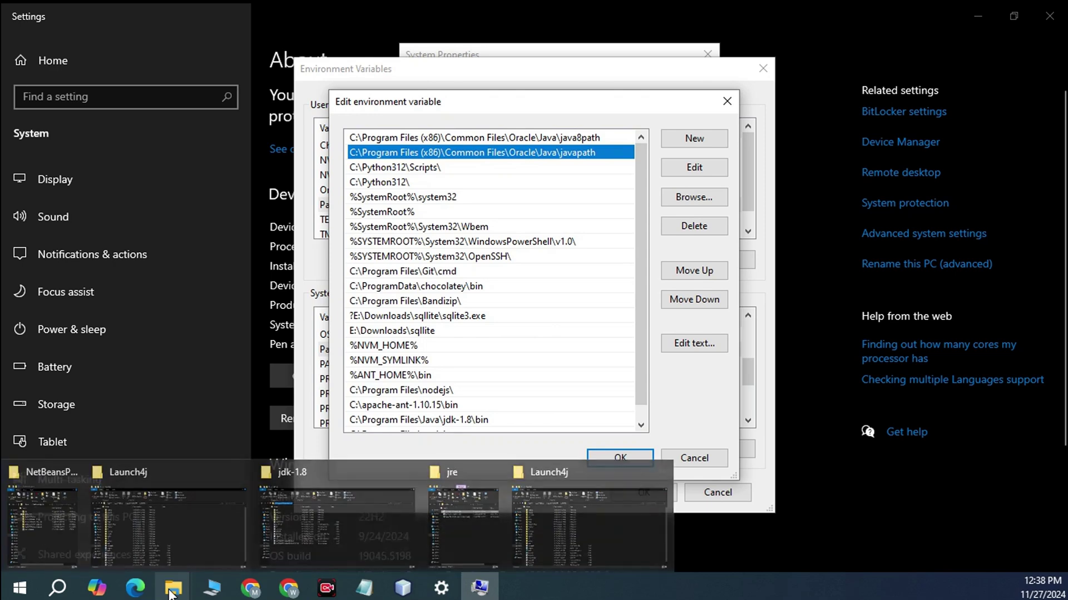
{"action": "scroll", "coordinate": [404, 425], "scroll_direction": "down", "scroll_amount": 1}
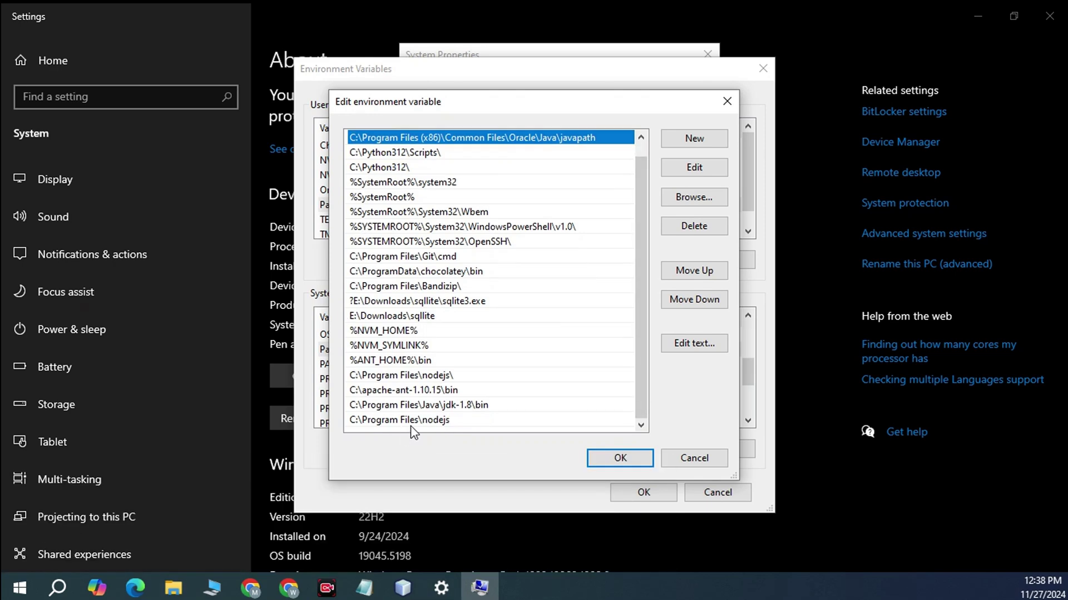
{"action": "left_click", "coordinate": [437, 409]}
Open a new File Explorer window at This PC beside the Path entries, keeping the jdk-1.8\bin entry selected for comparison.
{"action": "left_click", "coordinate": [173, 587]}
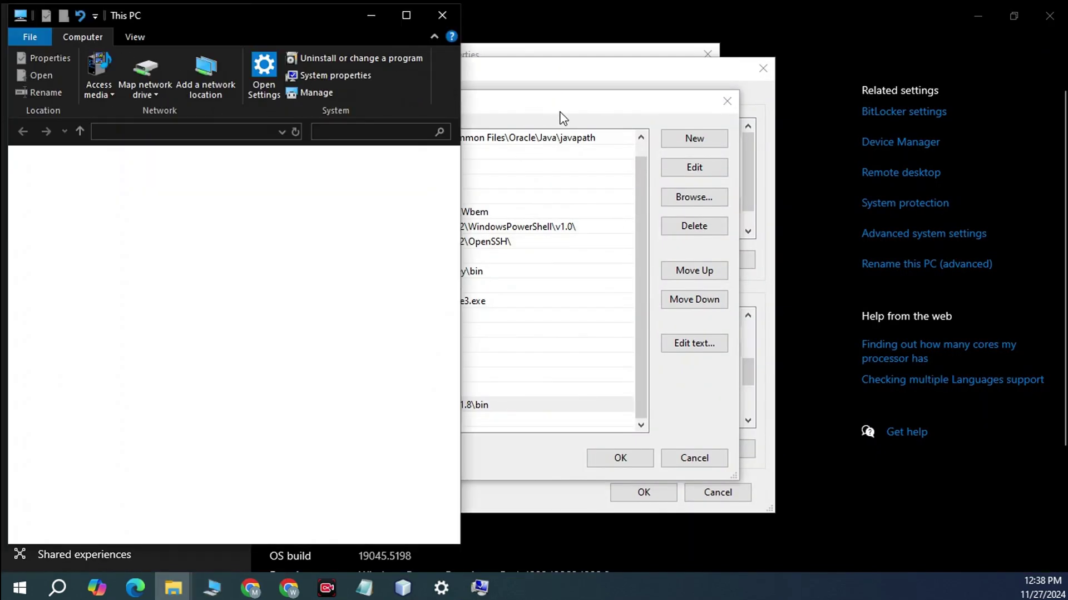
{"action": "left_click_drag", "start_coordinate": [563, 116], "coordinate": [817, 70]}
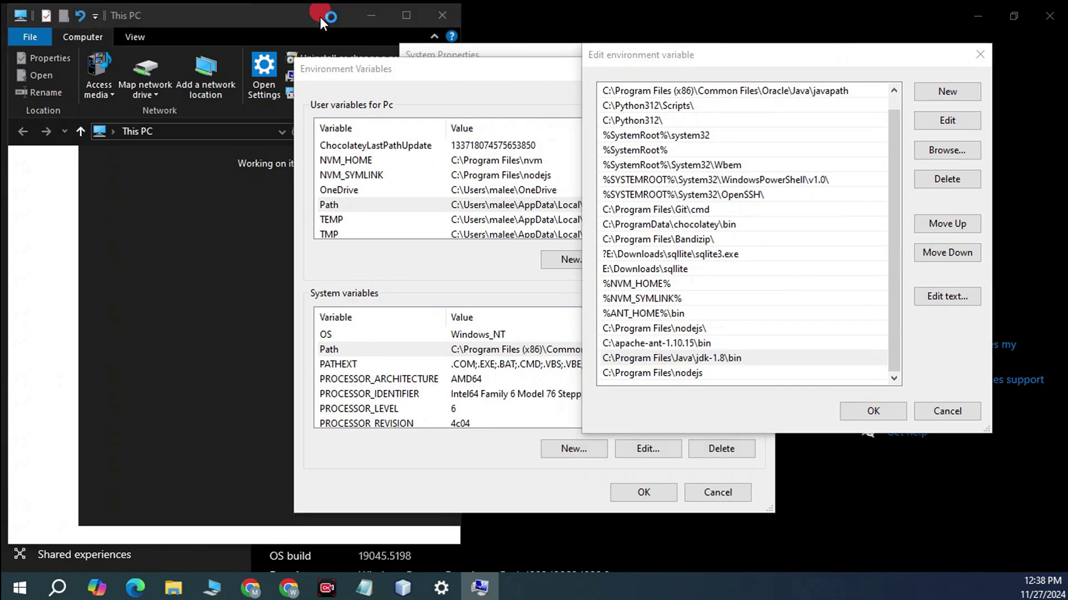
{"action": "left_click", "coordinate": [319, 16]}
{"action": "scroll", "coordinate": [430, 276], "scroll_direction": "down", "scroll_amount": 3}
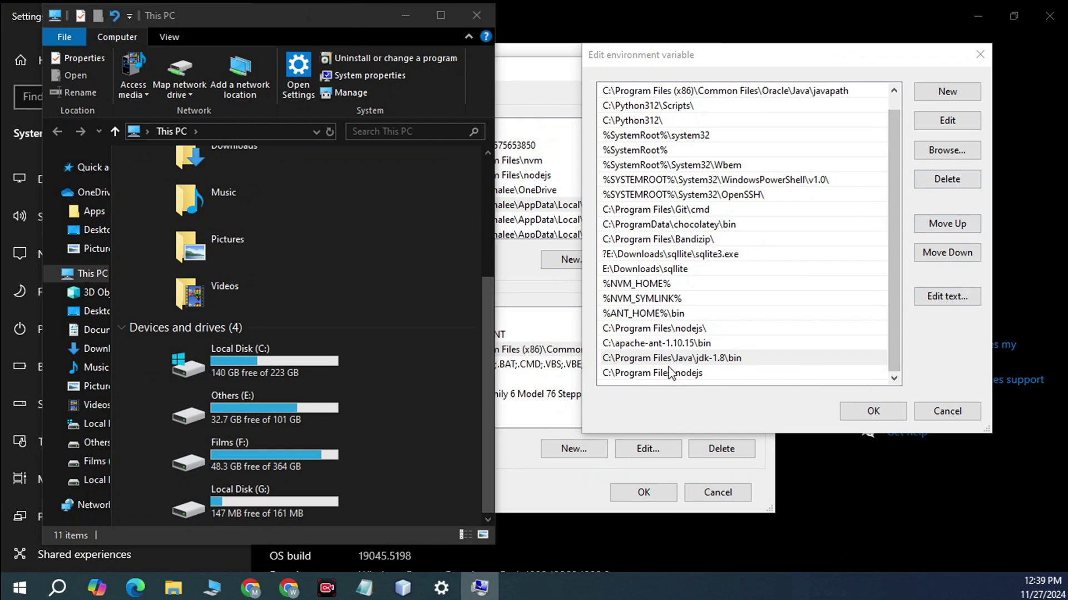
{"action": "left_click", "coordinate": [702, 358]}
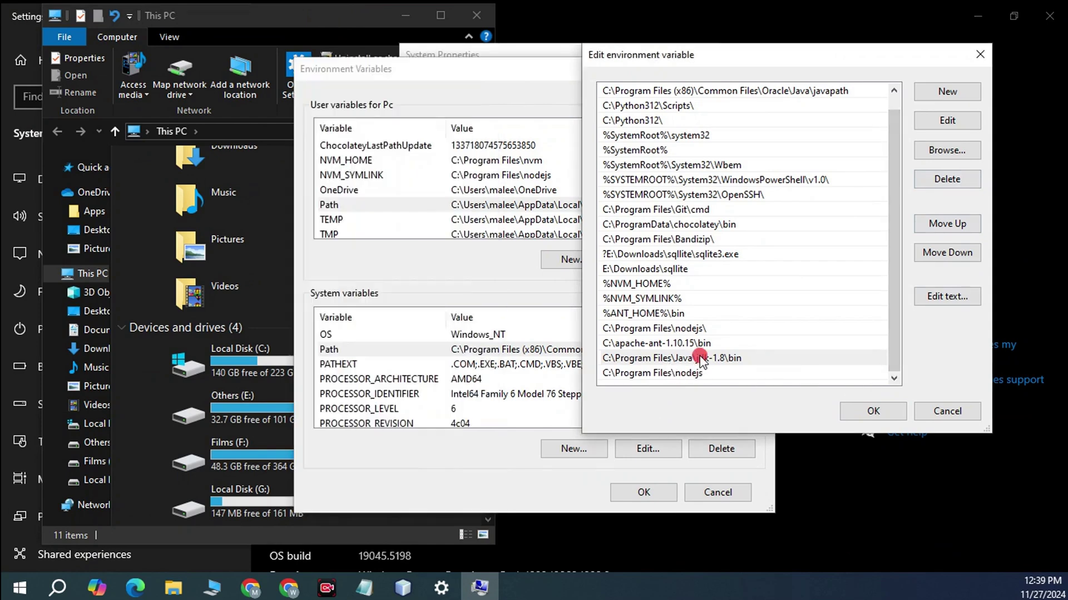
{"action": "left_click", "coordinate": [702, 358]}
{"action": "left_click", "coordinate": [310, 19]}
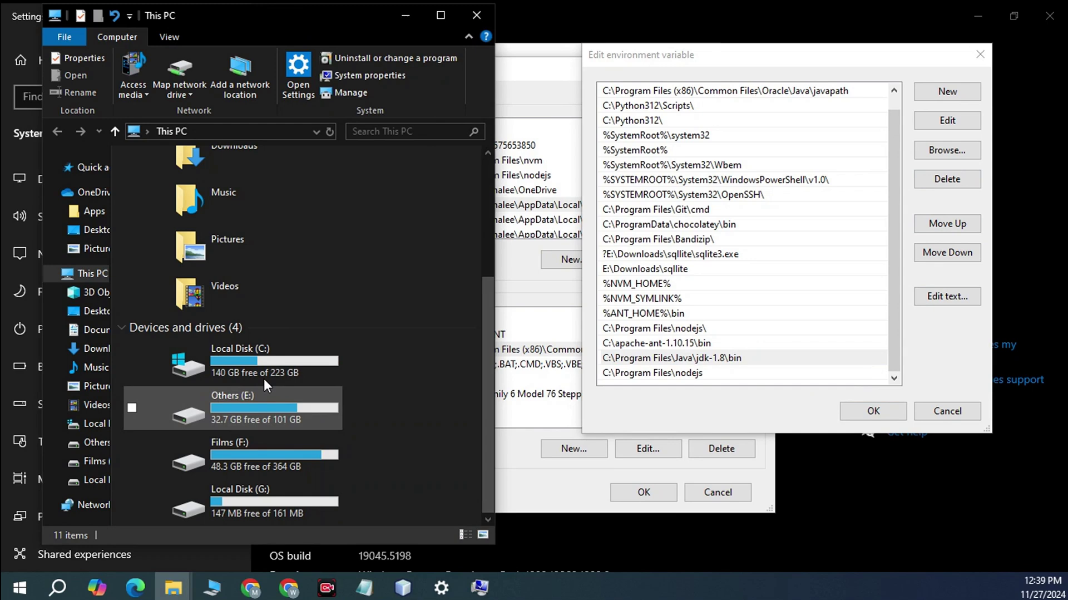
Open the C:\Program Files\Java\jdk-1.8\bin folder in File Explorer and copy its full path.
{"action": "double_click", "coordinate": [275, 356]}
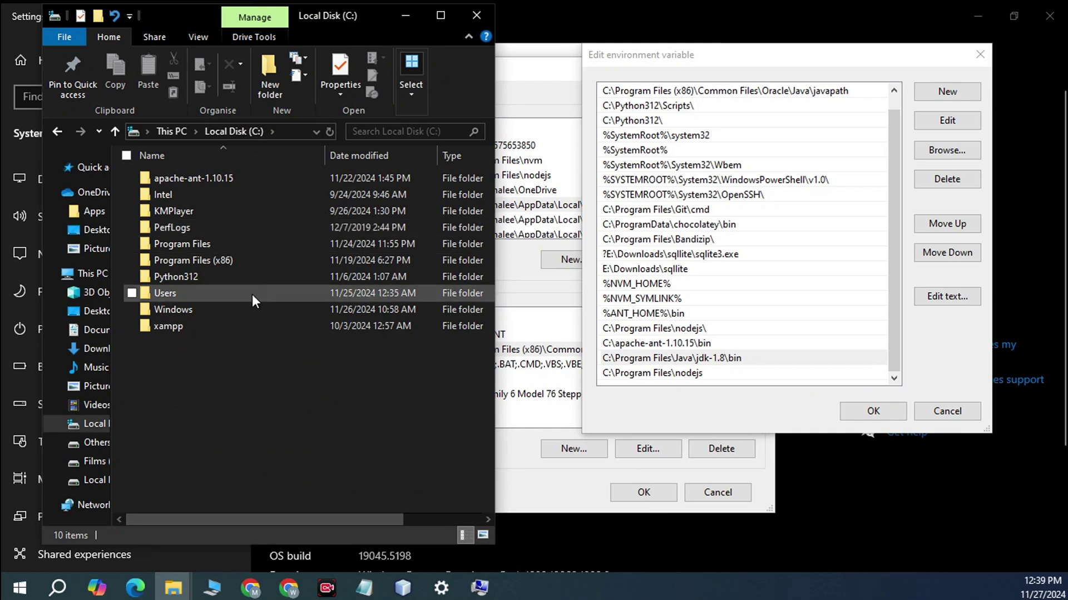
{"action": "double_click", "coordinate": [212, 245]}
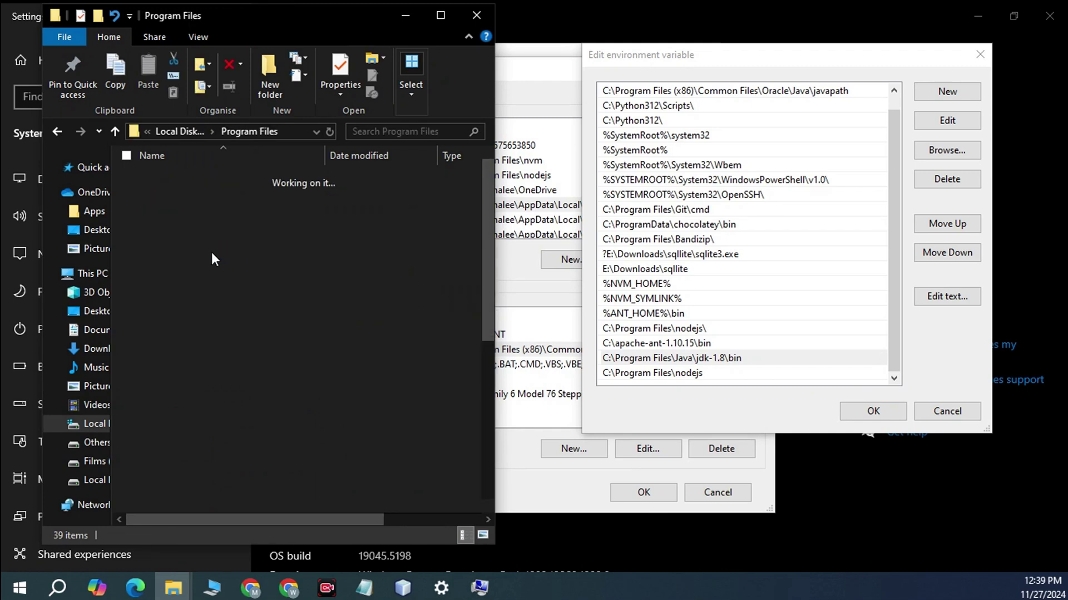
{"action": "left_click", "coordinate": [193, 342]}
{"action": "double_click", "coordinate": [193, 342]}
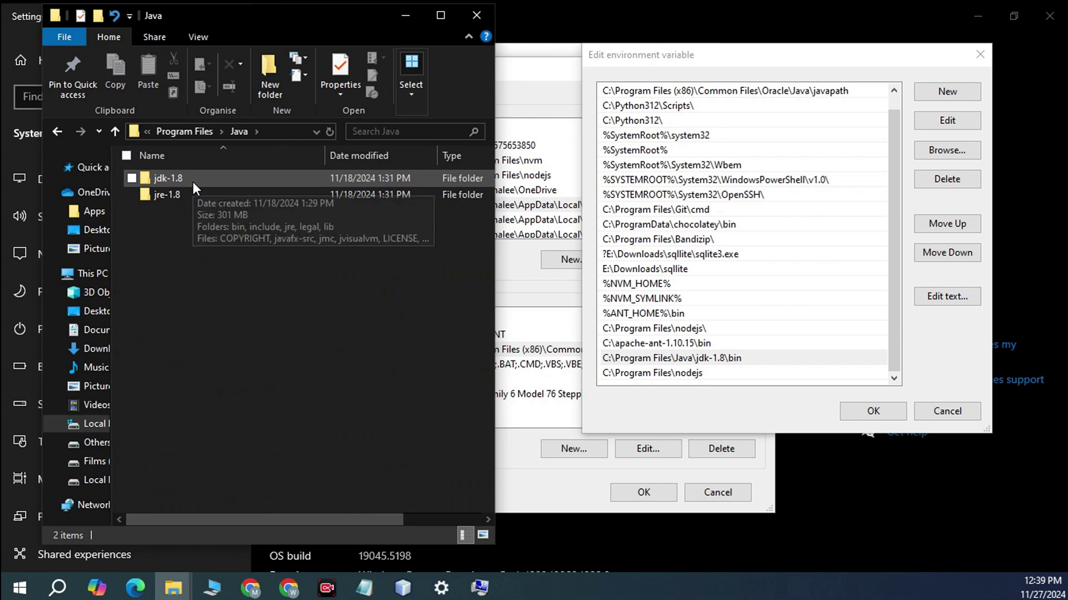
{"action": "double_click", "coordinate": [192, 177]}
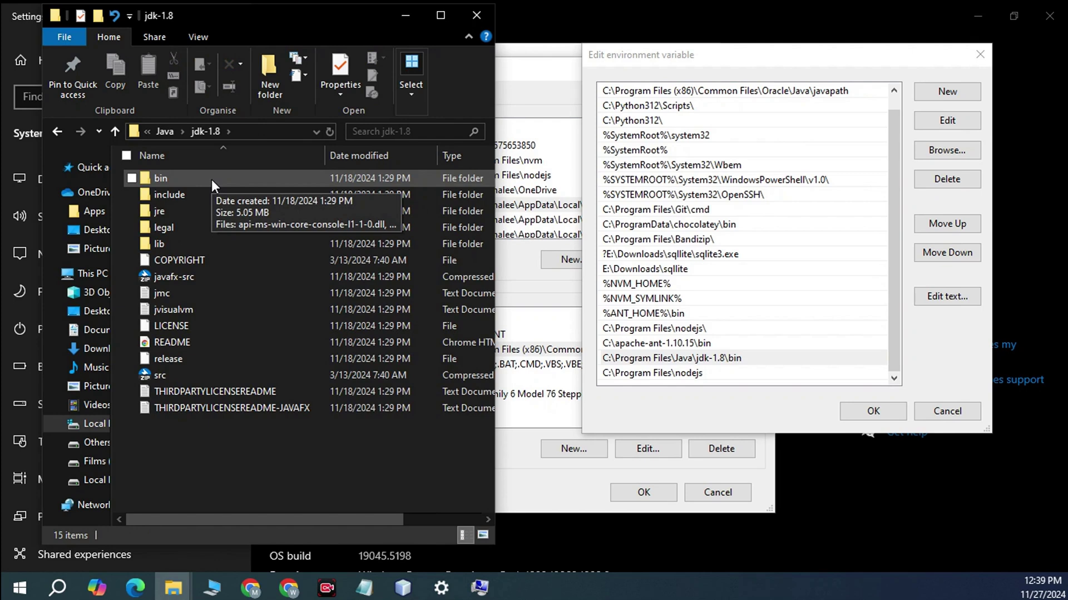
{"action": "left_click", "coordinate": [155, 178]}
{"action": "double_click", "coordinate": [154, 179]}
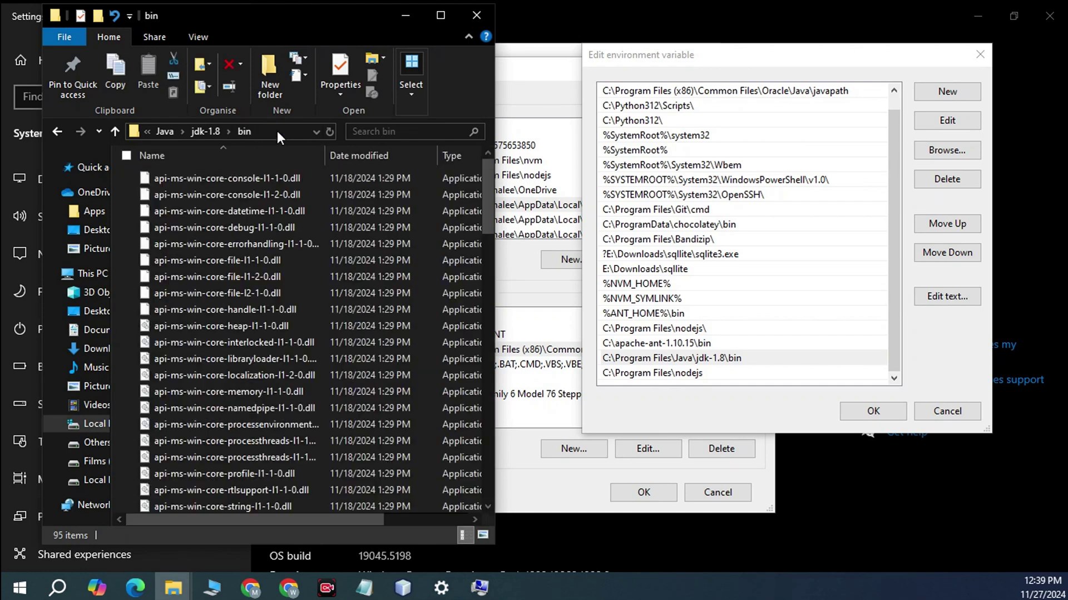
{"action": "left_click", "coordinate": [277, 131]}
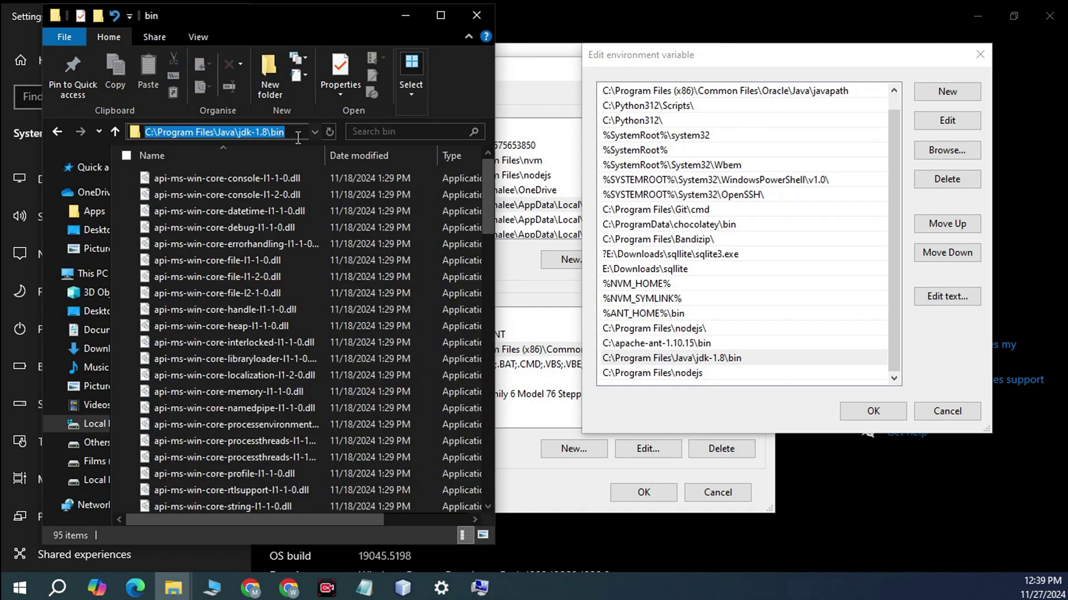
{"action": "key", "text": "ctrl+c"}
Add a new system Path entry containing the copied path C:\Program Files\Java\jdk-1.8\bin.
{"action": "left_click", "coordinate": [948, 91]}
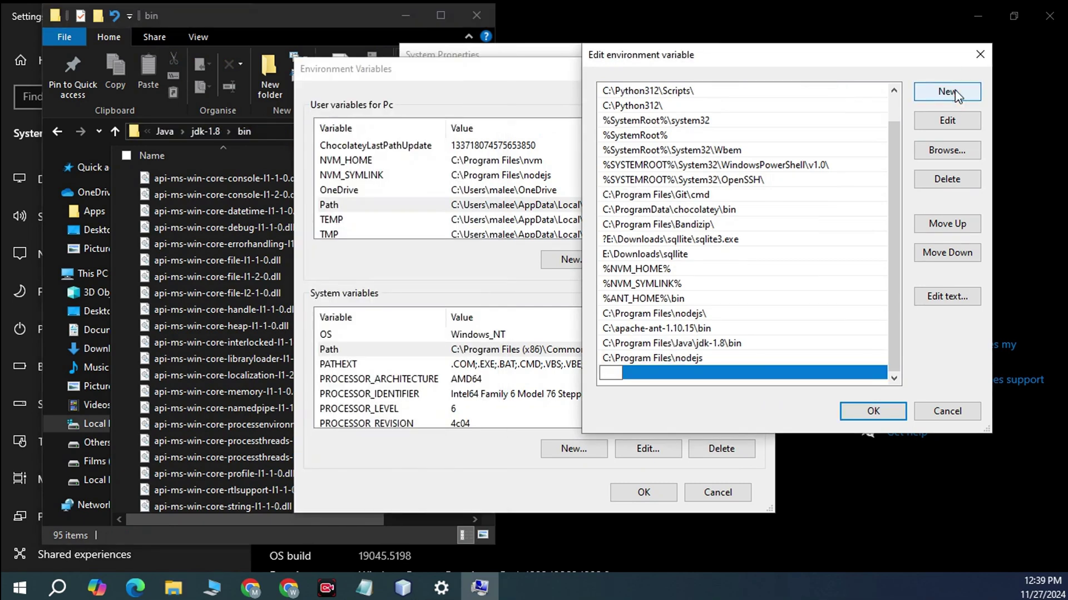
{"action": "left_click", "coordinate": [948, 92]}
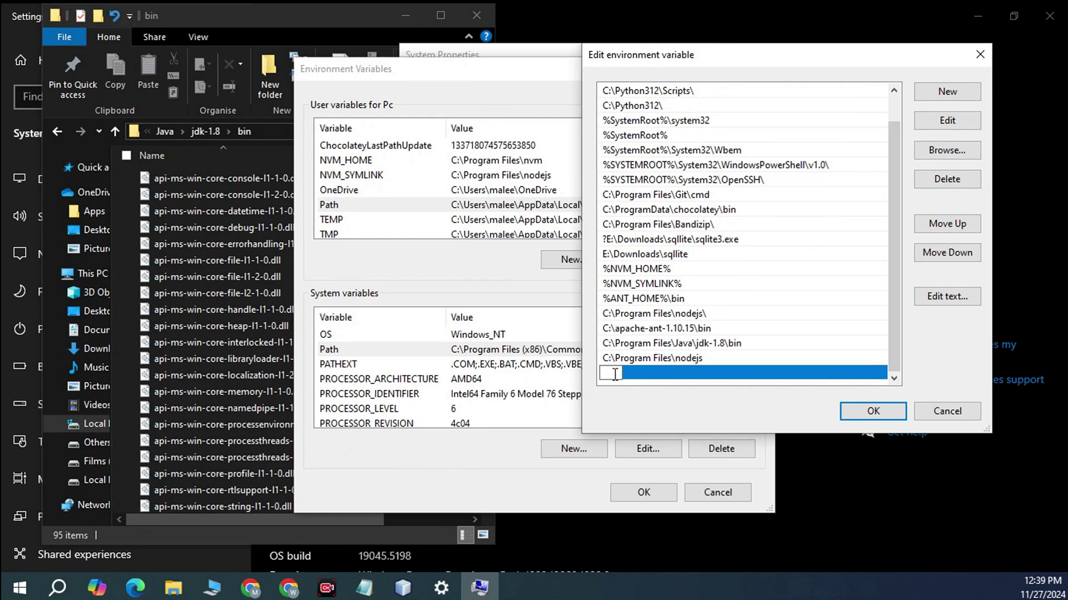
{"action": "key", "text": "ctrl+v"}
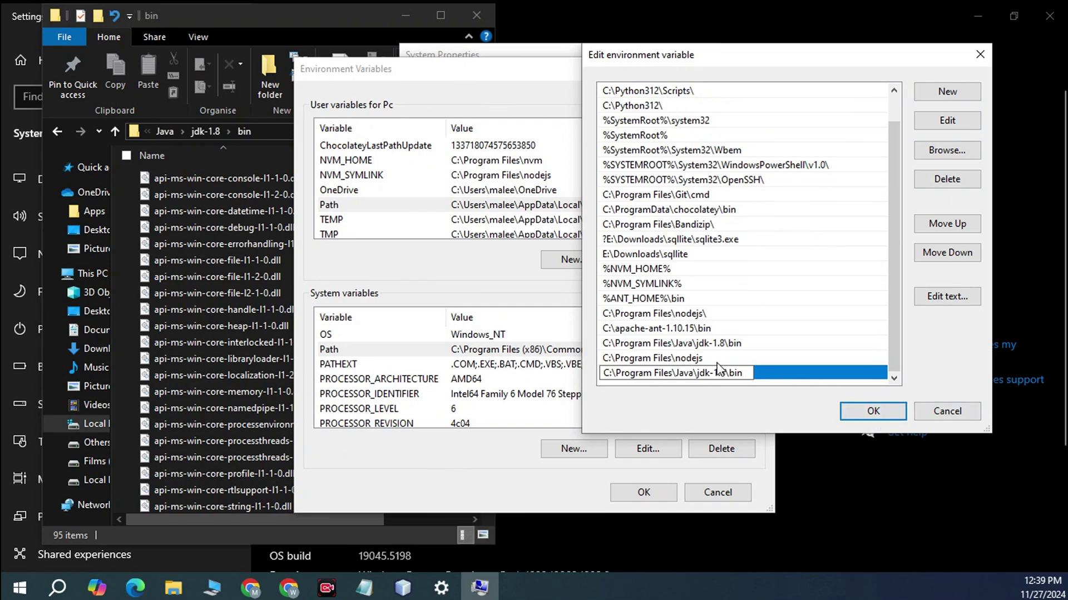
Erase the newly pasted duplicate path and discard the blank entry by selecting the existing jdk-1.8\bin entry.
{"action": "key", "text": "BackSpace"}
{"action": "key", "text": "BackSpace"}
{"action": "key", "text": "BackSpace"}
{"action": "key", "text": "BackSpace"}
{"action": "key", "text": "BackSpace"}
{"action": "key", "text": "BackSpace"}
{"action": "key", "text": "BackSpace"}
{"action": "key", "text": "BackSpace"}
{"action": "key", "text": "BackSpace"}
{"action": "key", "text": "BackSpace"}
{"action": "key", "text": "BackSpace"}
{"action": "key", "text": "BackSpace"}
{"action": "key", "text": "BackSpace"}
{"action": "key", "text": "BackSpace"}
{"action": "key", "text": "BackSpace"}
{"action": "key", "text": "BackSpace"}
{"action": "key", "text": "BackSpace"}
{"action": "key", "text": "BackSpace"}
{"action": "key", "text": "BackSpace"}
{"action": "key", "text": "BackSpace"}
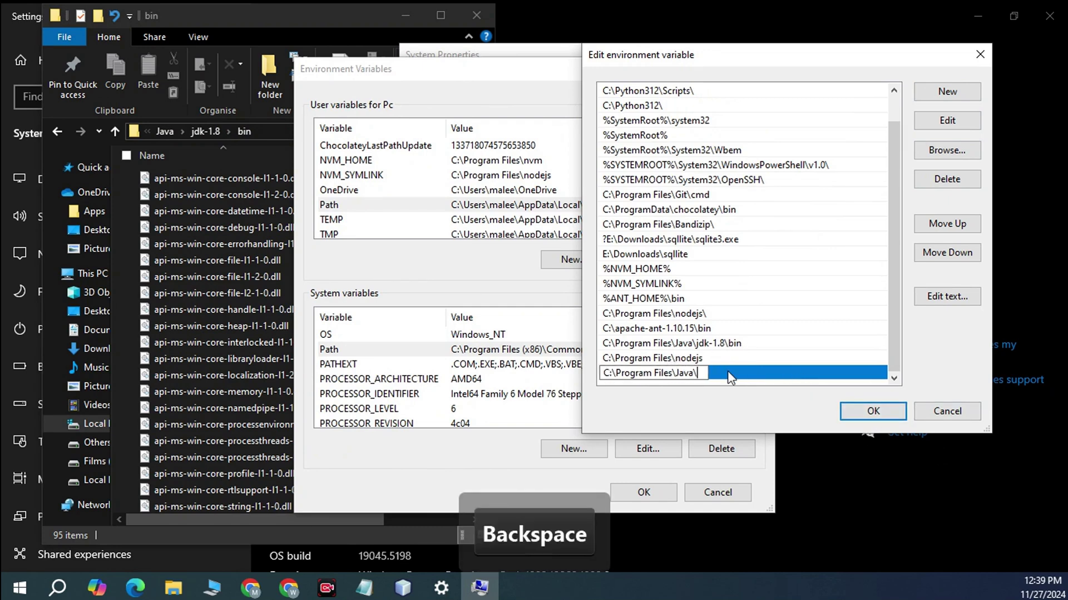
{"action": "key", "text": "BackSpace"}
{"action": "key", "text": "BackSpace"}
{"action": "key", "text": "BackSpace"}
{"action": "key", "text": "BackSpace"}
{"action": "key", "text": "BackSpace"}
{"action": "key", "text": "BackSpace"}
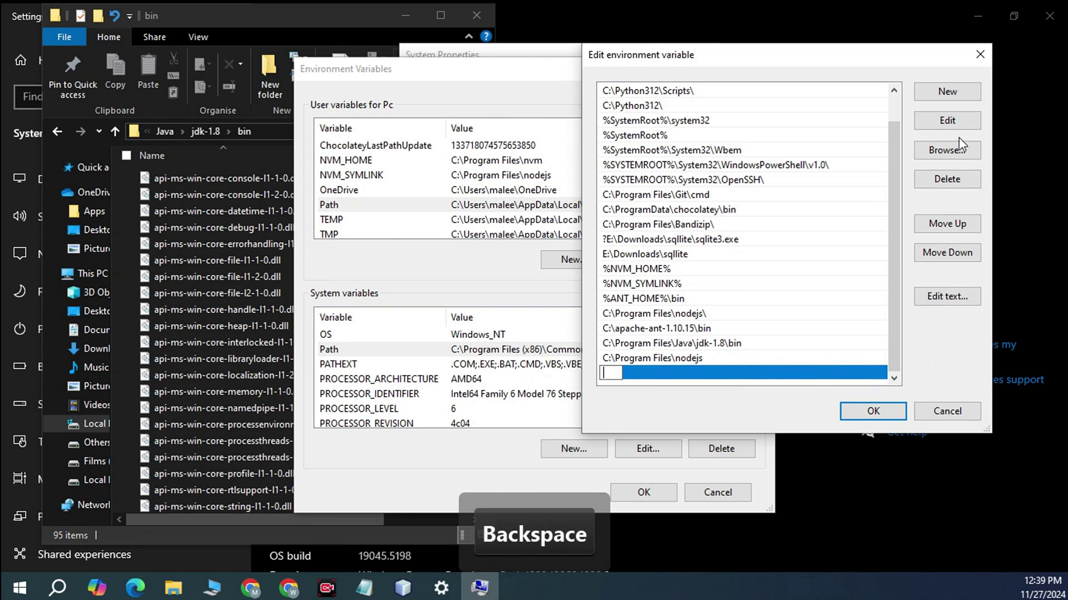
{"action": "left_click", "coordinate": [699, 343]}
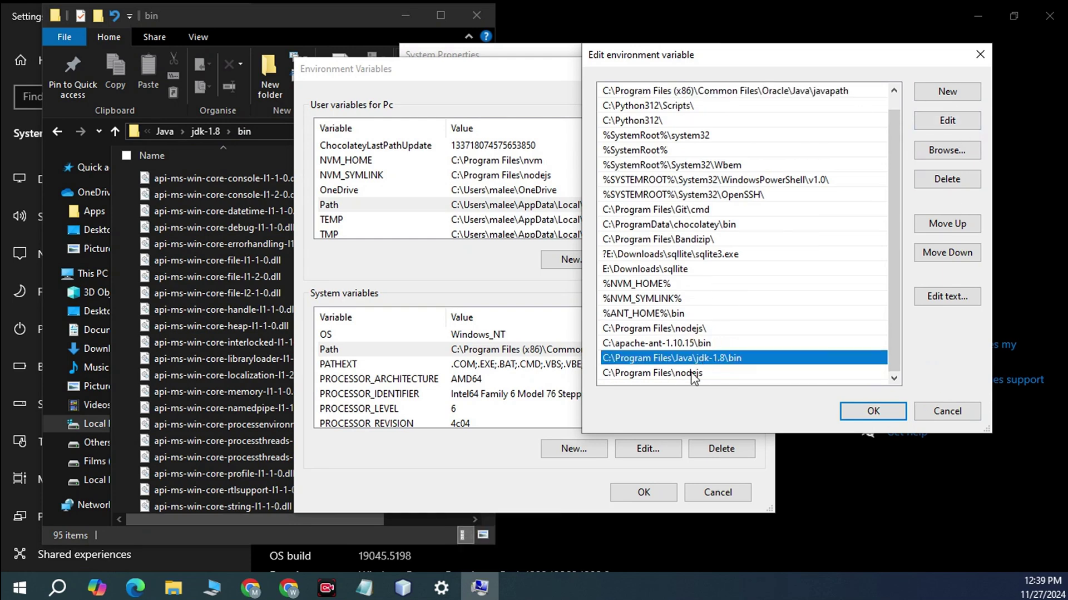
Select the Apache Ant bin entry, open the C:\apache-ant-1.10.15\bin folder in File Explorer, and copy its full path.
{"action": "left_click", "coordinate": [665, 346]}
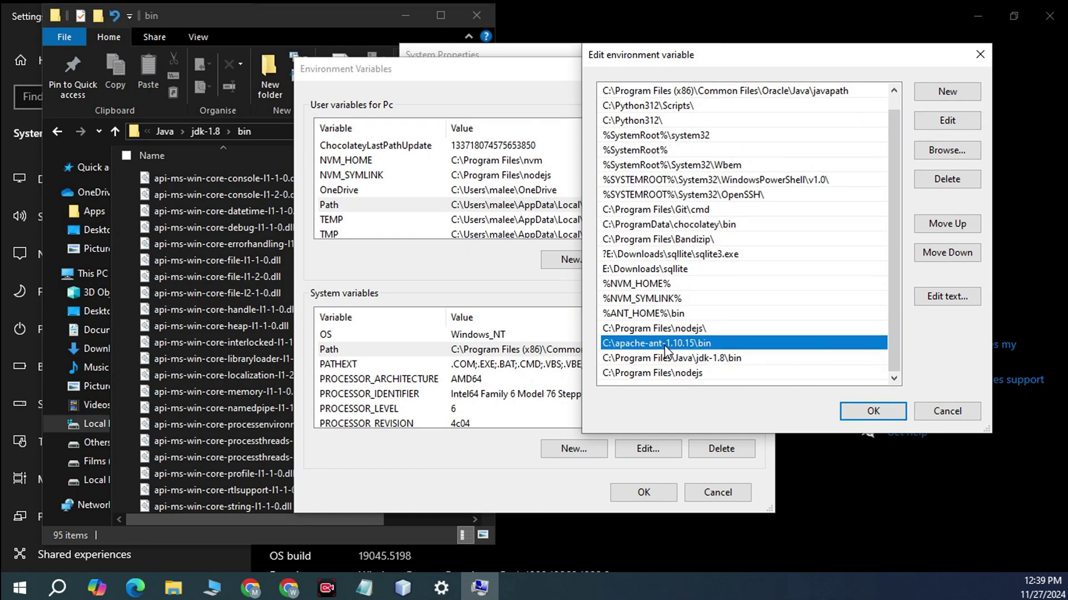
{"action": "left_click", "coordinate": [90, 276]}
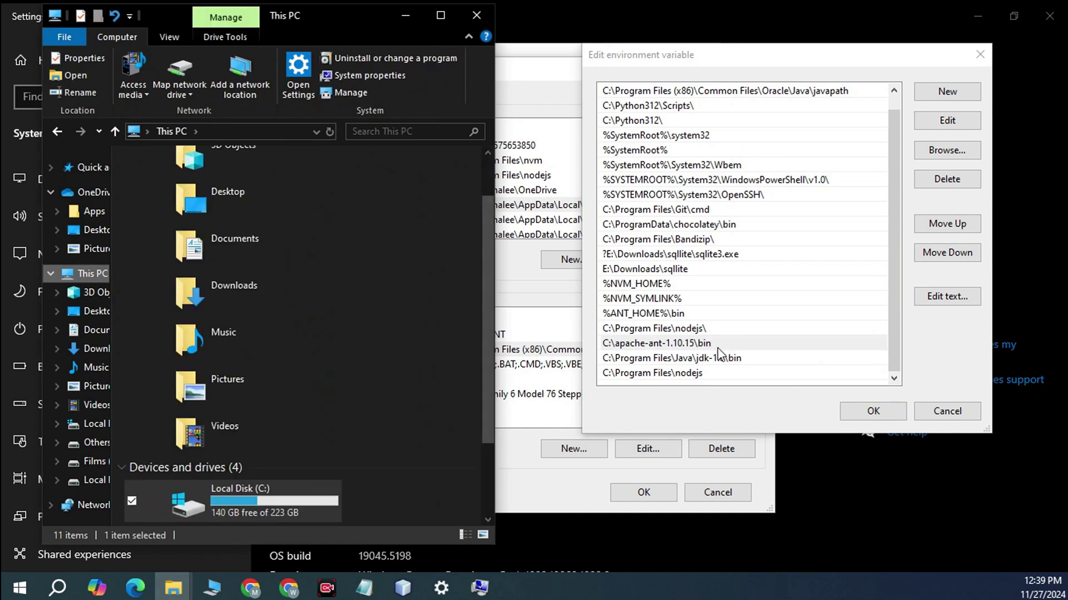
{"action": "scroll", "coordinate": [410, 456], "scroll_direction": "down", "scroll_amount": 2}
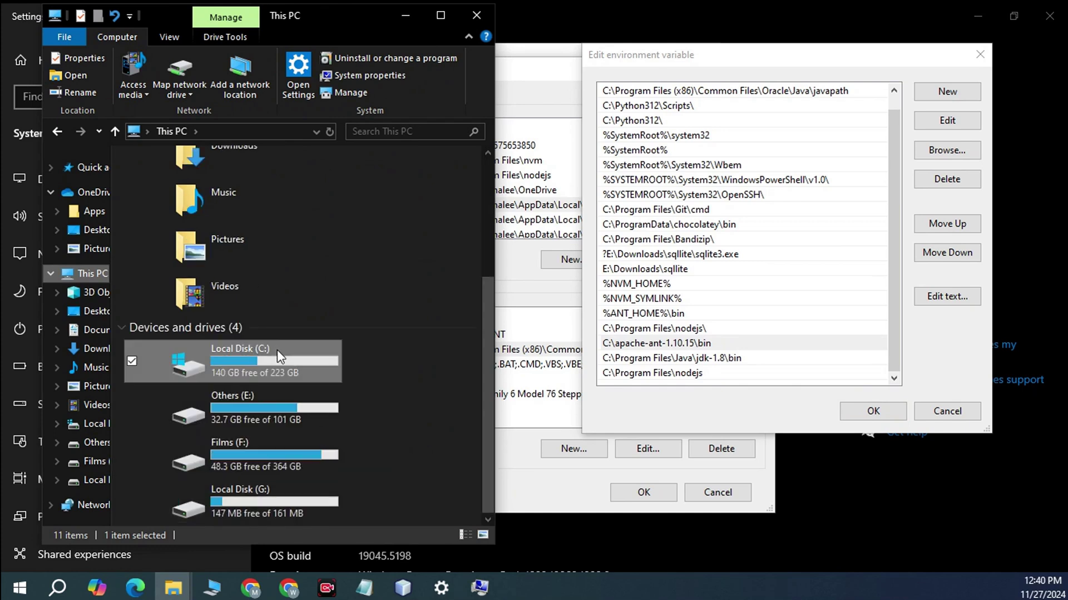
{"action": "left_click", "coordinate": [273, 365]}
{"action": "double_click", "coordinate": [273, 365]}
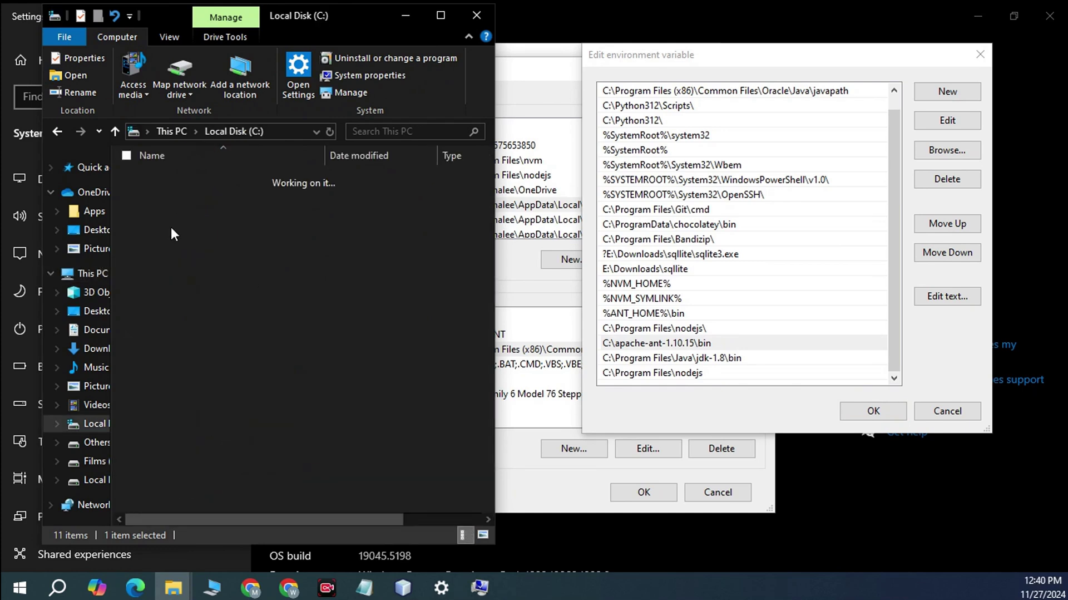
{"action": "double_click", "coordinate": [195, 179]}
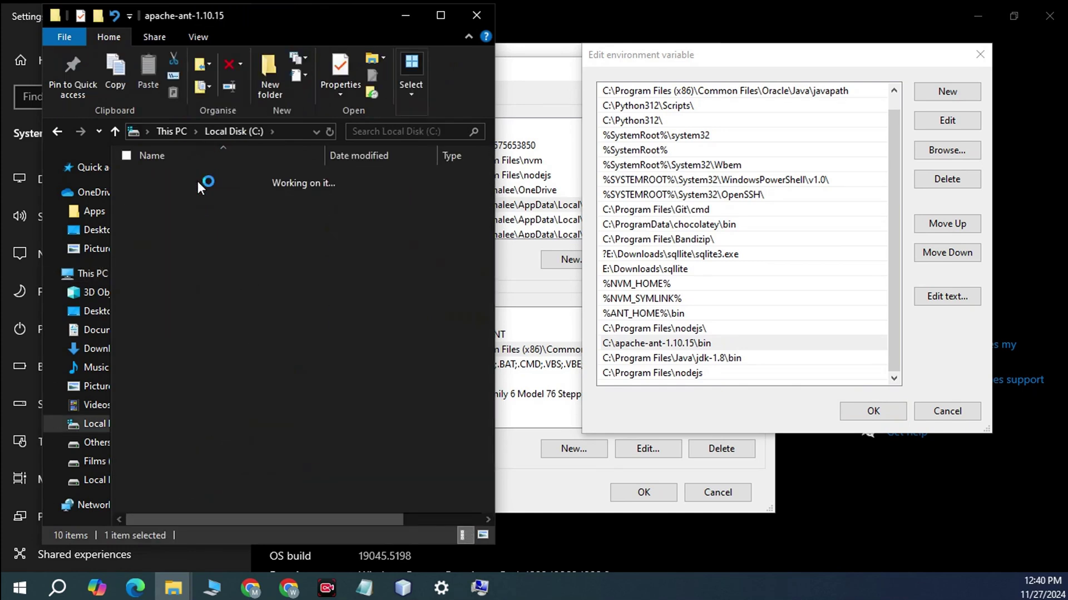
{"action": "double_click", "coordinate": [188, 176]}
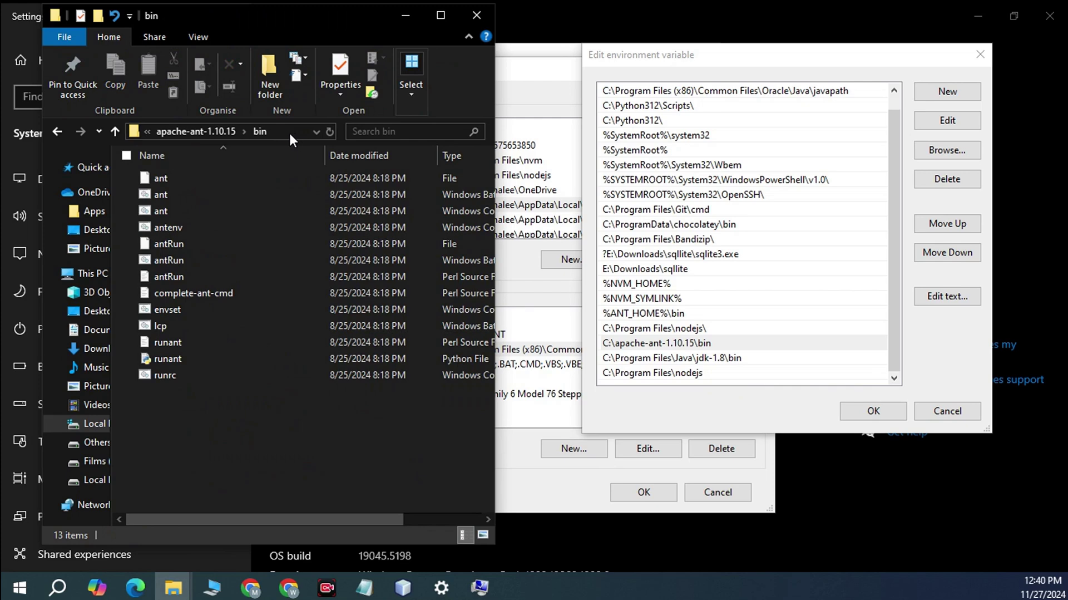
{"action": "left_click", "coordinate": [291, 132]}
{"action": "key", "text": "ctrl+c"}
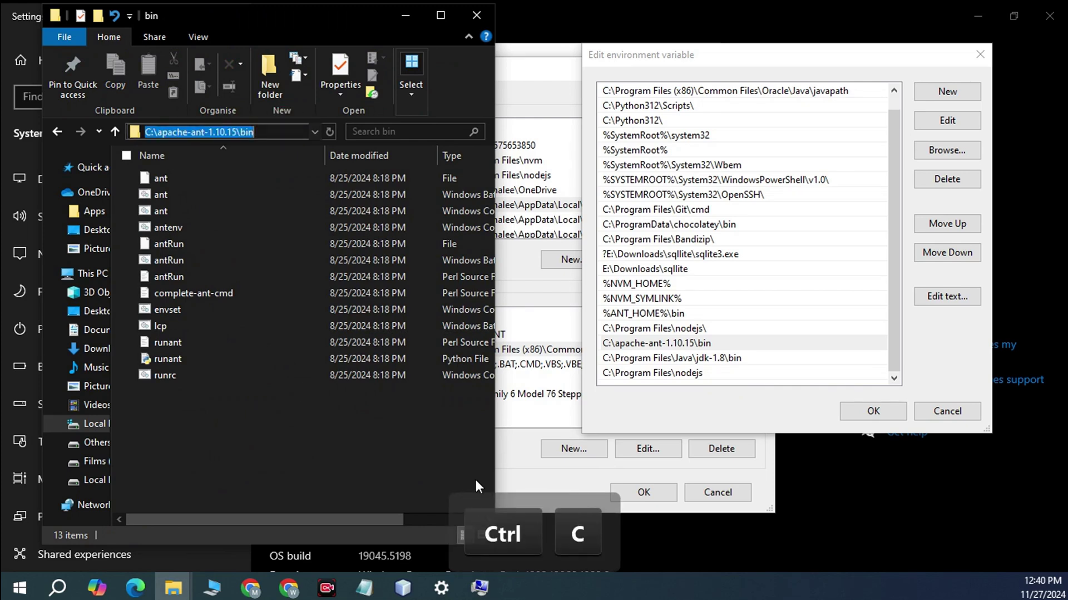
Try the copied C:\apache-ant-1.10.15\bin path in a new Path entry, and erase it to discard the duplicate.
{"action": "left_click", "coordinate": [948, 91]}
{"action": "key", "text": "ctrl+v"}
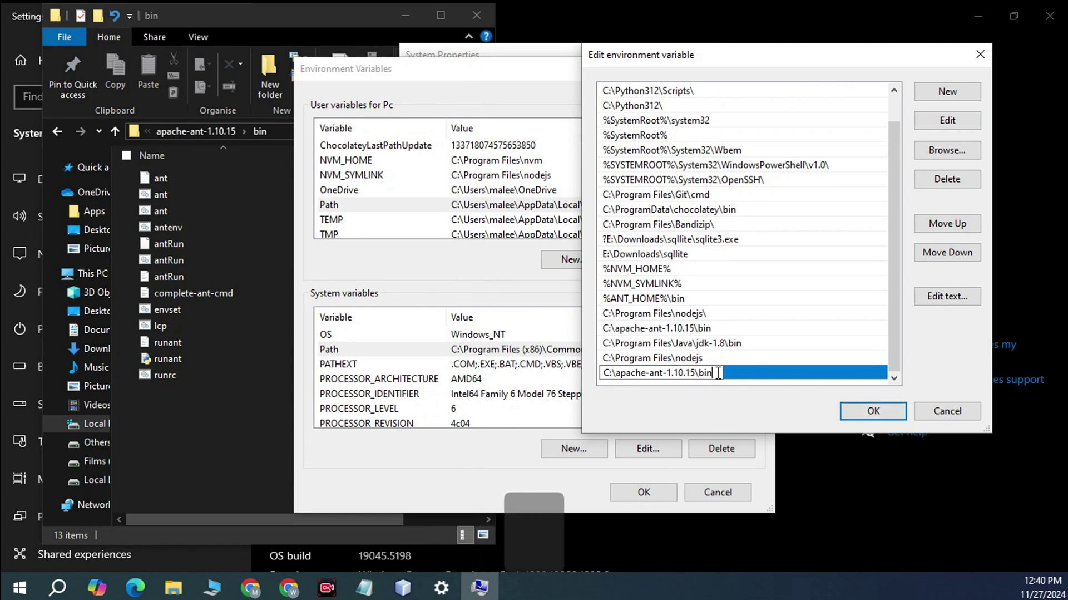
{"action": "left_click_drag", "start_coordinate": [715, 373], "coordinate": [606, 378]}
{"action": "key", "text": "BackSpace"}
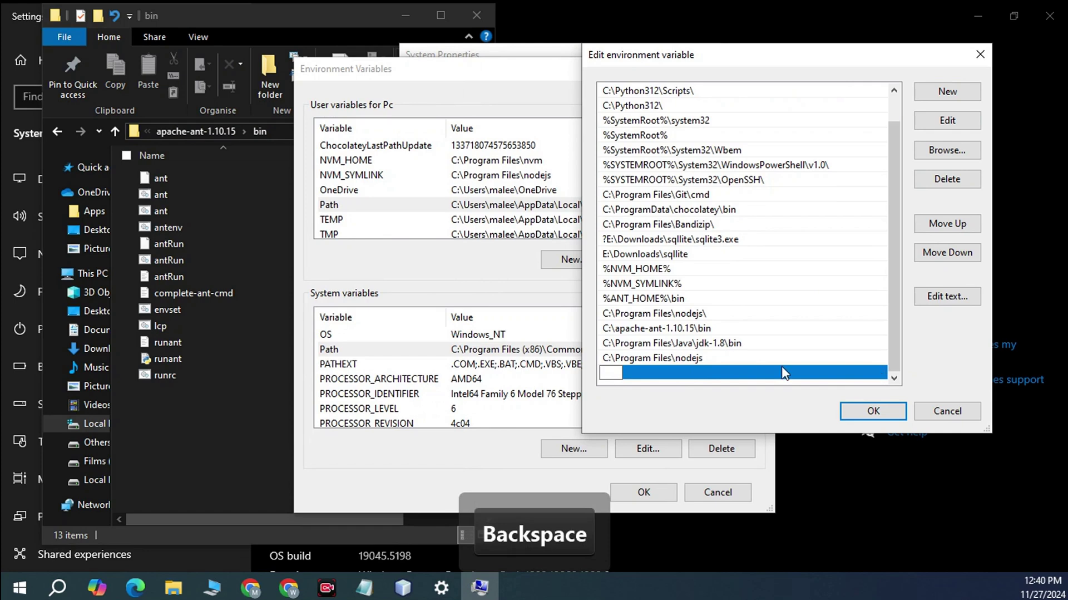
{"action": "left_click", "coordinate": [693, 329]}
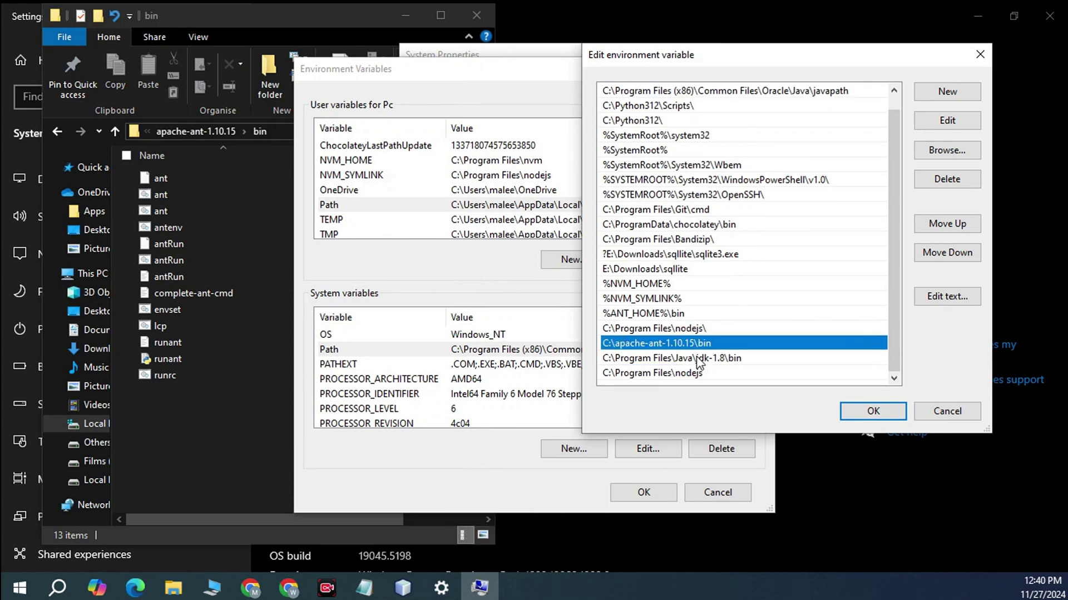
Review the existing jdk-1.8\bin, apache-ant-1.10.15\bin and %ANT_HOME%\bin entries in the system Path list.
{"action": "left_click", "coordinate": [696, 357]}
{"action": "left_click", "coordinate": [699, 346]}
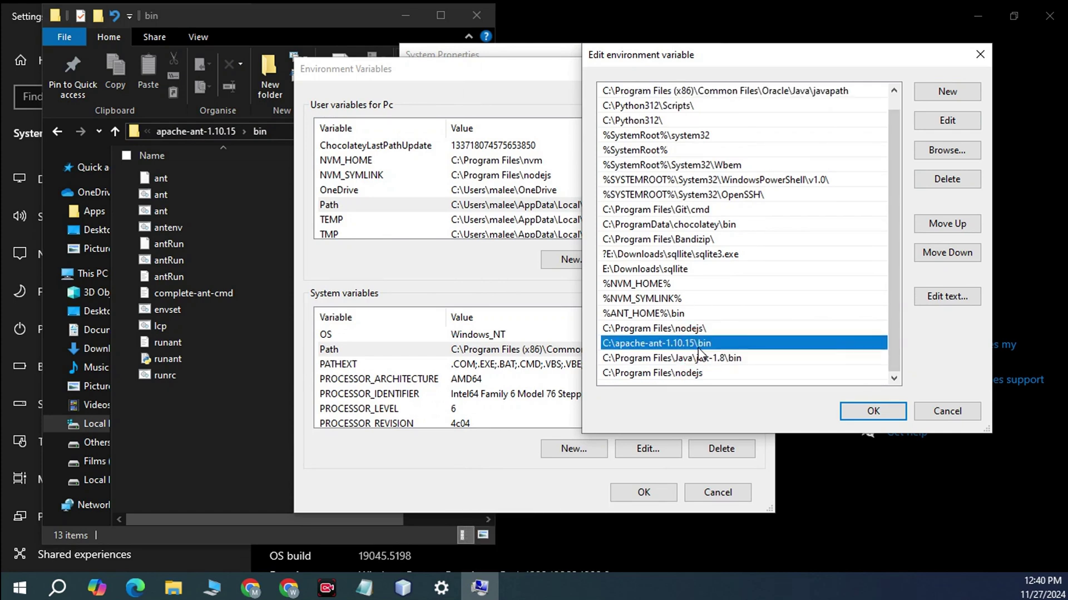
{"action": "left_click", "coordinate": [680, 315]}
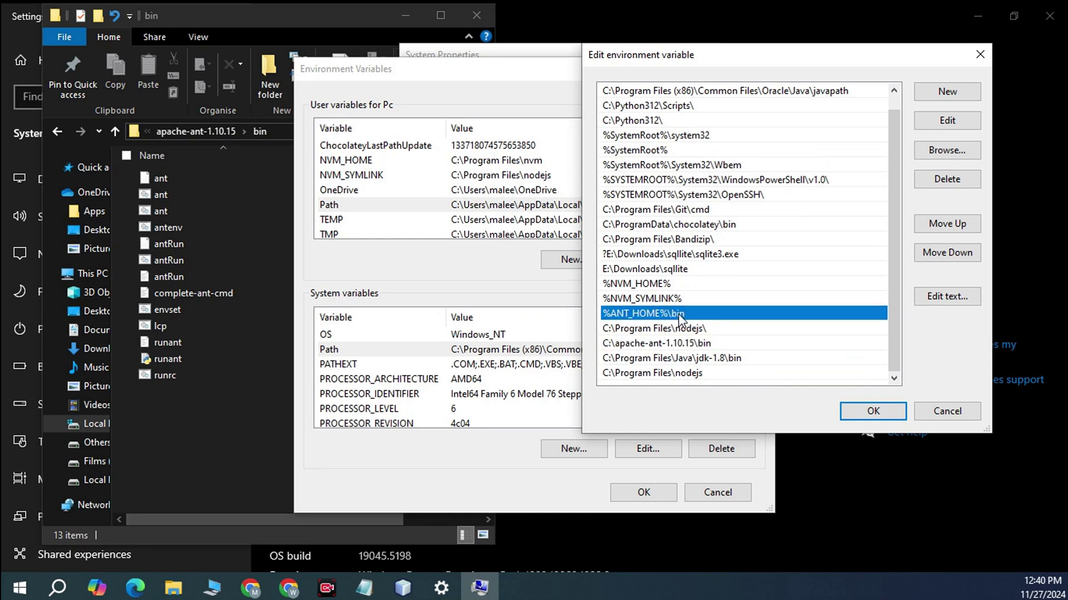
{"action": "left_click", "coordinate": [661, 315]}
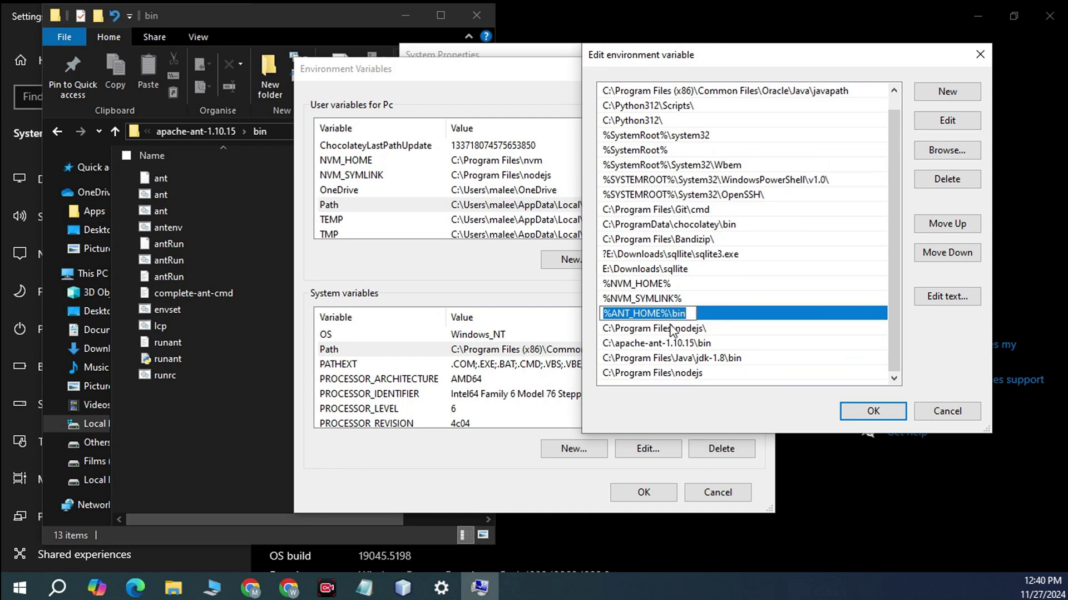
{"action": "left_click", "coordinate": [746, 313]}
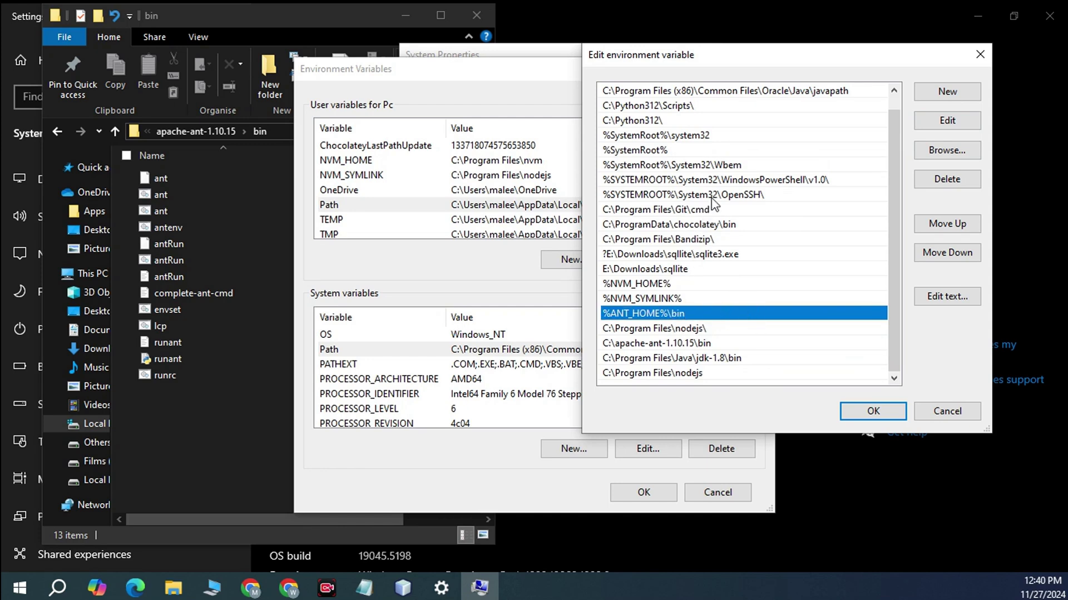
Compare the Oracle java8path and javapath entries in the system Path list, leaving the javapath entry selected.
{"action": "scroll", "coordinate": [706, 162], "scroll_direction": "up", "scroll_amount": 1}
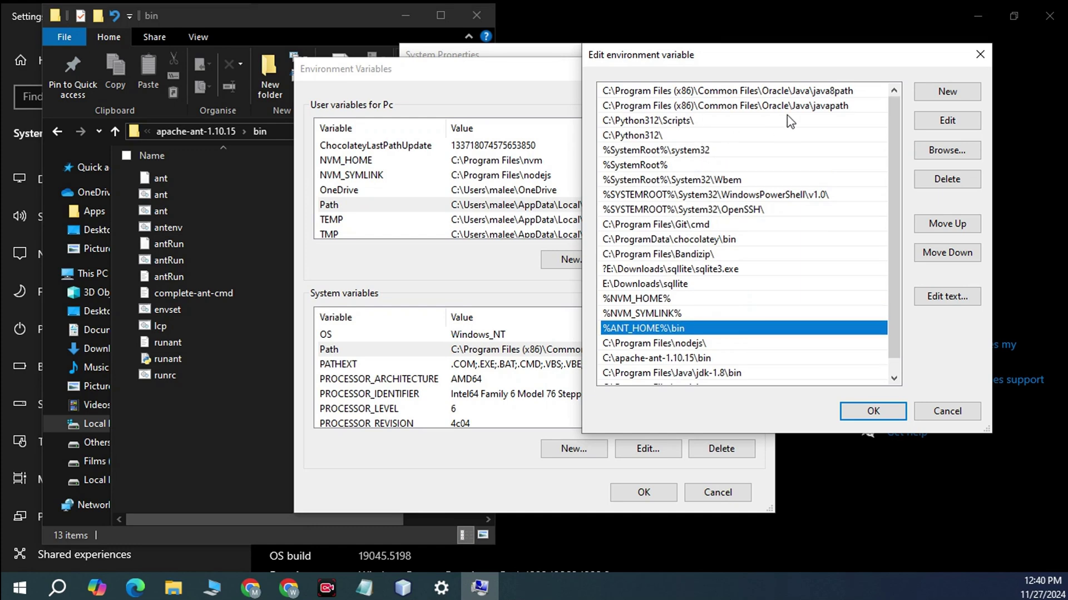
{"action": "left_click", "coordinate": [788, 108]}
{"action": "left_click", "coordinate": [800, 91]}
{"action": "left_click", "coordinate": [797, 105]}
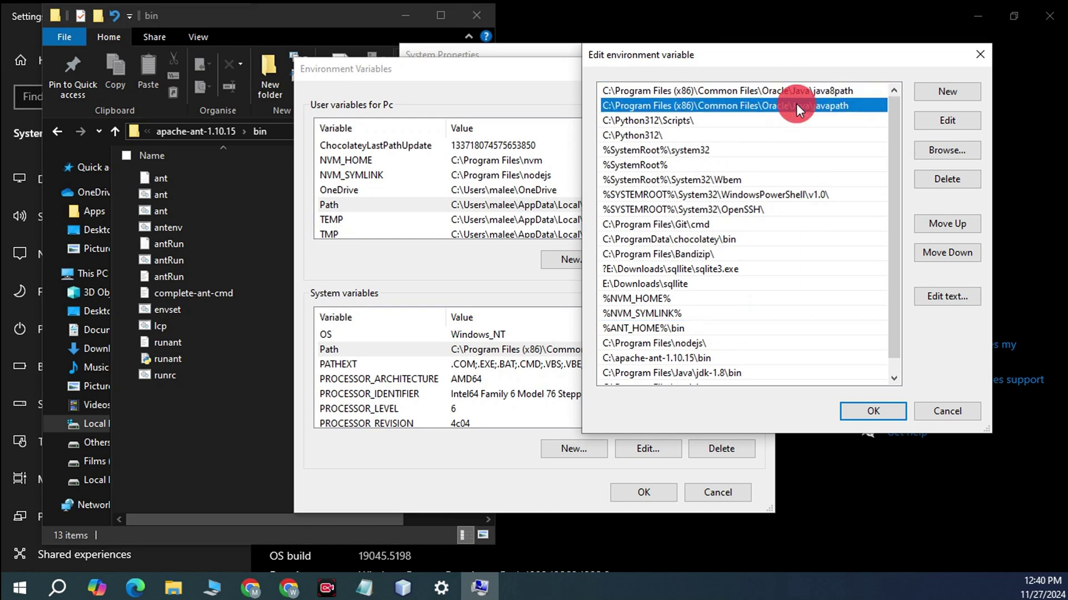
{"action": "left_click", "coordinate": [807, 91]}
{"action": "left_click", "coordinate": [810, 104]}
Browse to C:\Program Files (x86)\Common Files\Oracle\Java\java8path in File Explorer and select its full path.
{"action": "left_click", "coordinate": [219, 428]}
{"action": "left_click", "coordinate": [92, 424]}
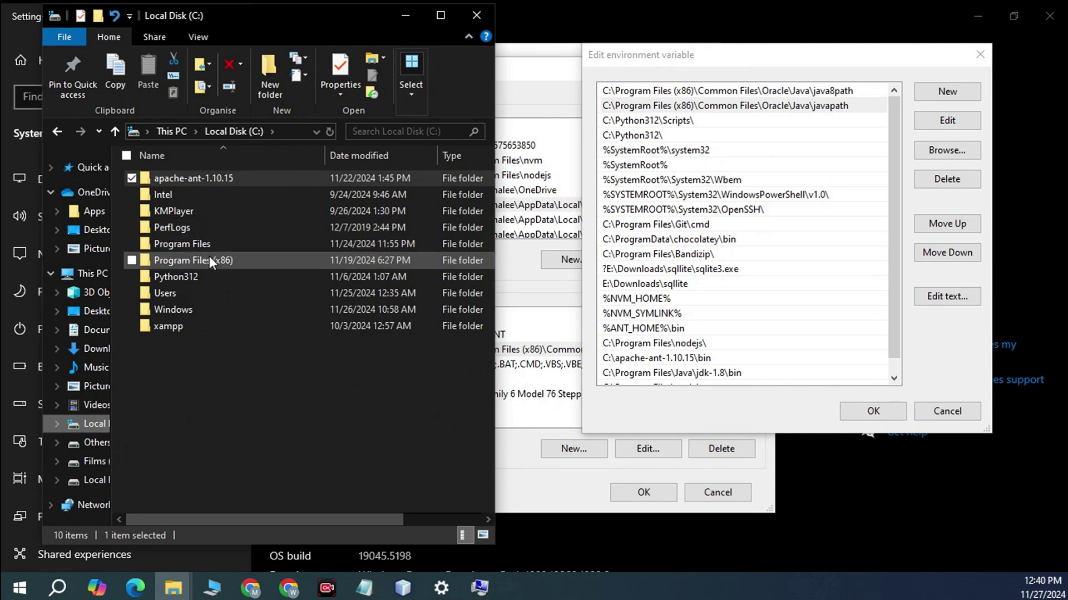
{"action": "double_click", "coordinate": [209, 259]}
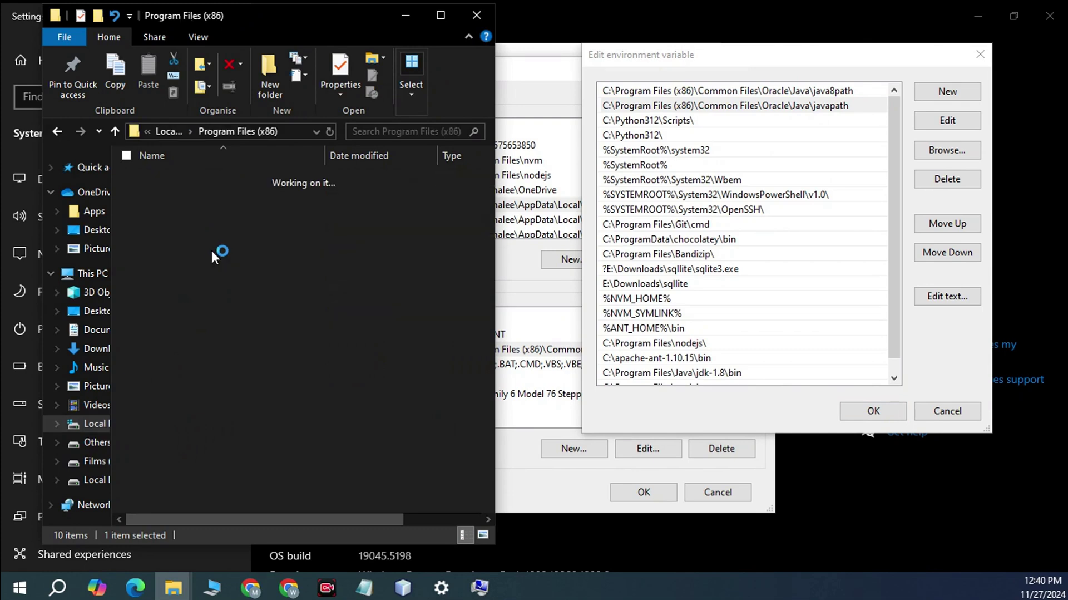
{"action": "double_click", "coordinate": [206, 194]}
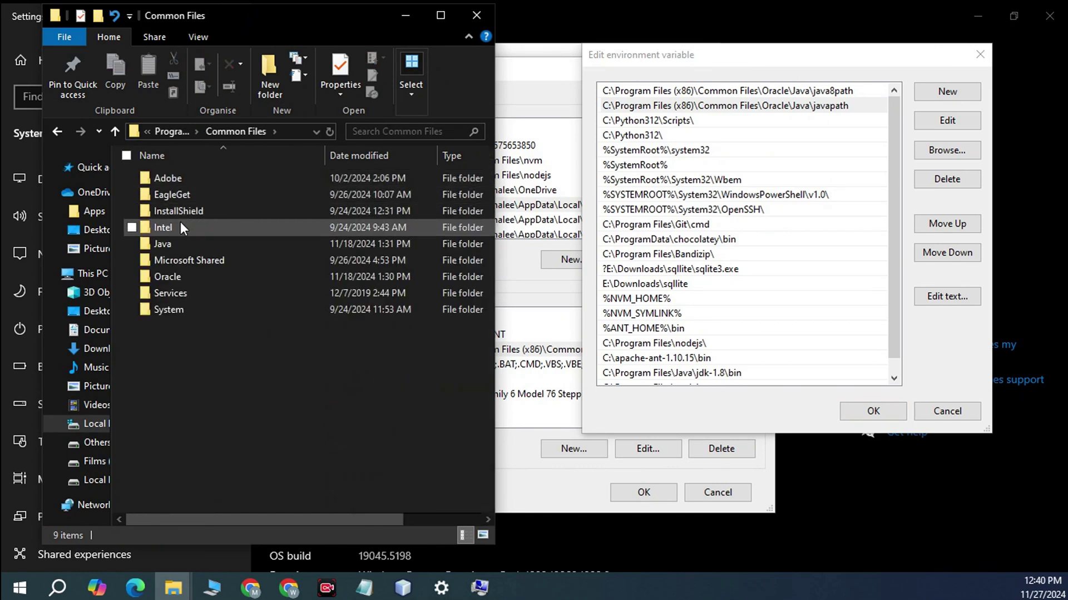
{"action": "double_click", "coordinate": [172, 273]}
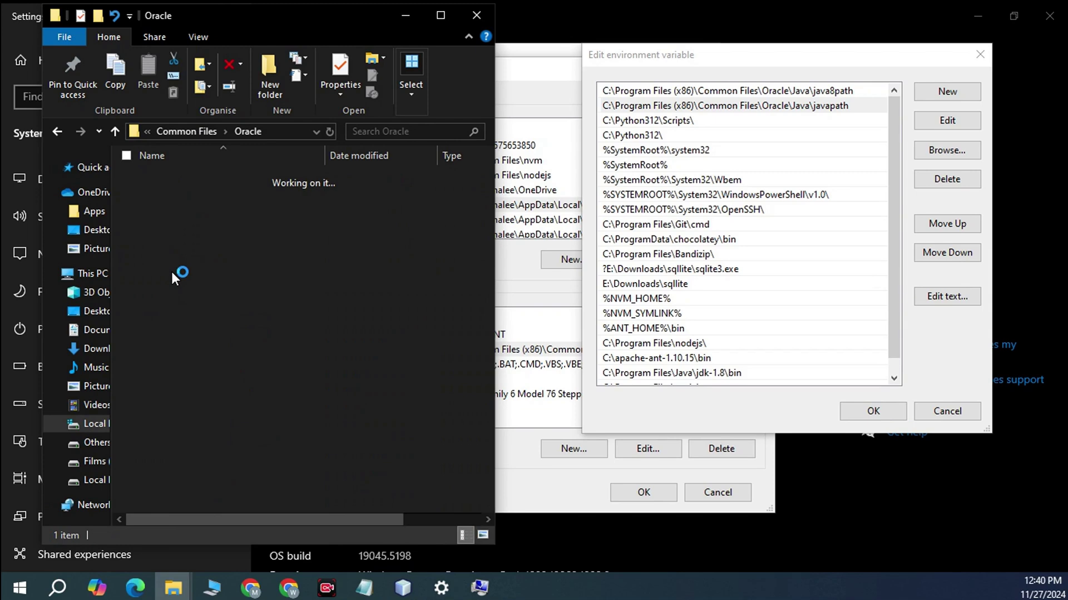
{"action": "double_click", "coordinate": [184, 179]}
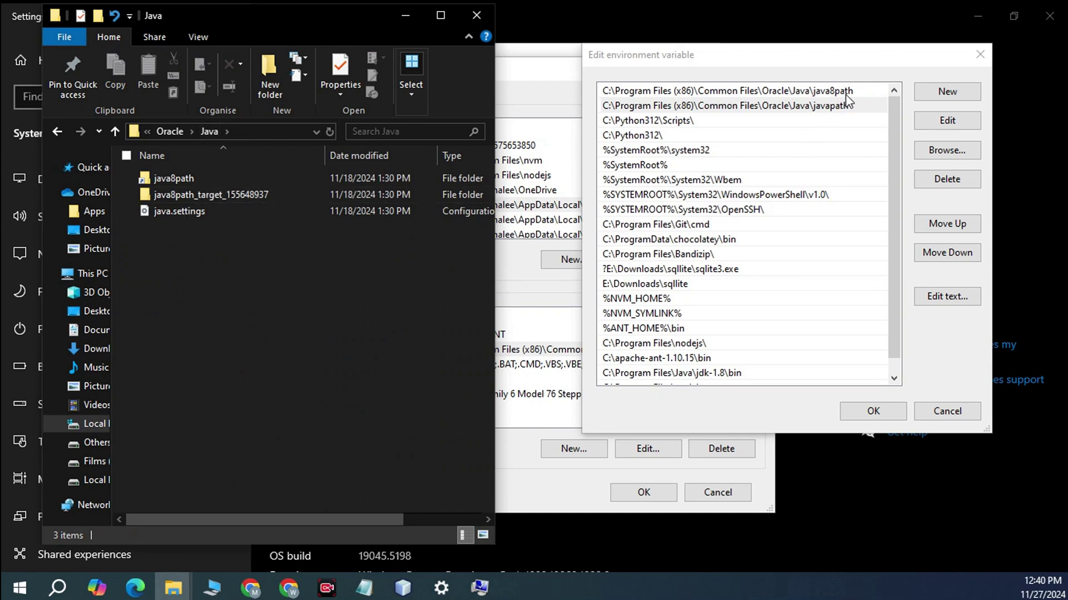
{"action": "double_click", "coordinate": [208, 177]}
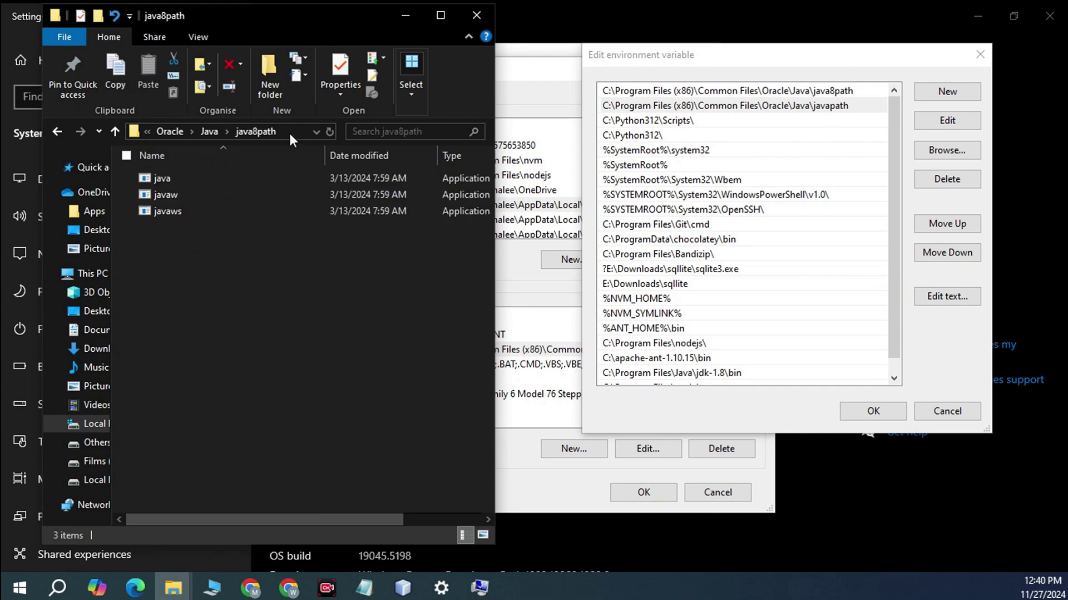
{"action": "left_click", "coordinate": [289, 131]}
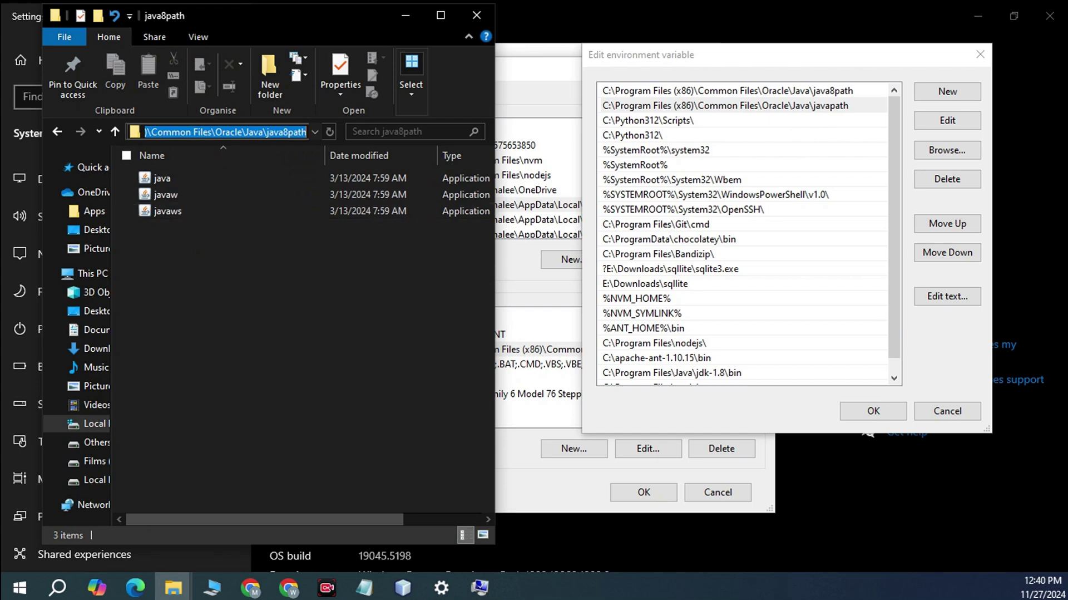
{"action": "left_click", "coordinate": [948, 92]}
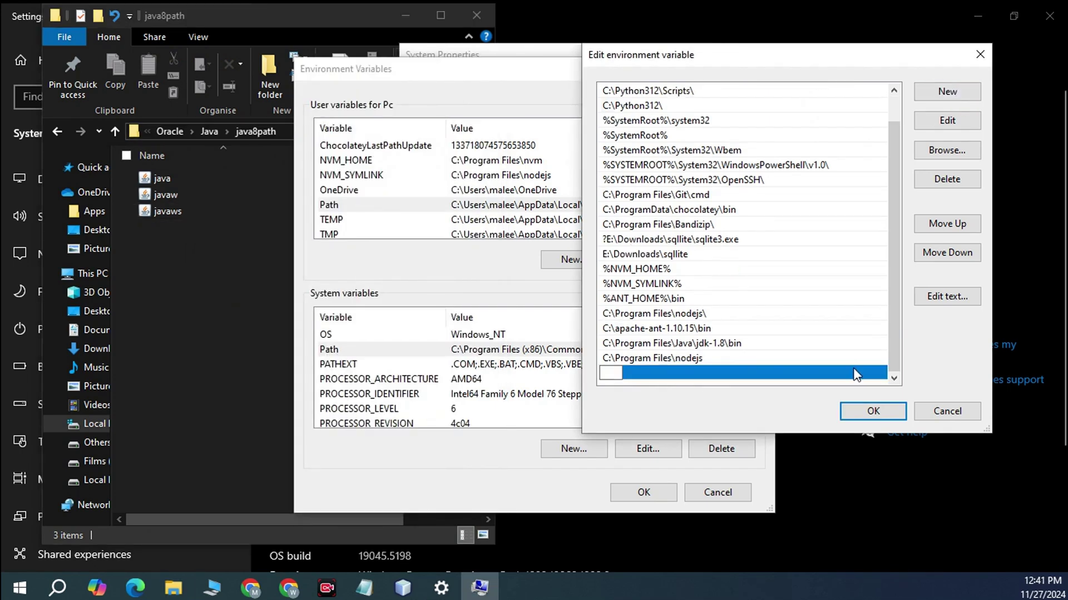
{"action": "left_click", "coordinate": [894, 115]}
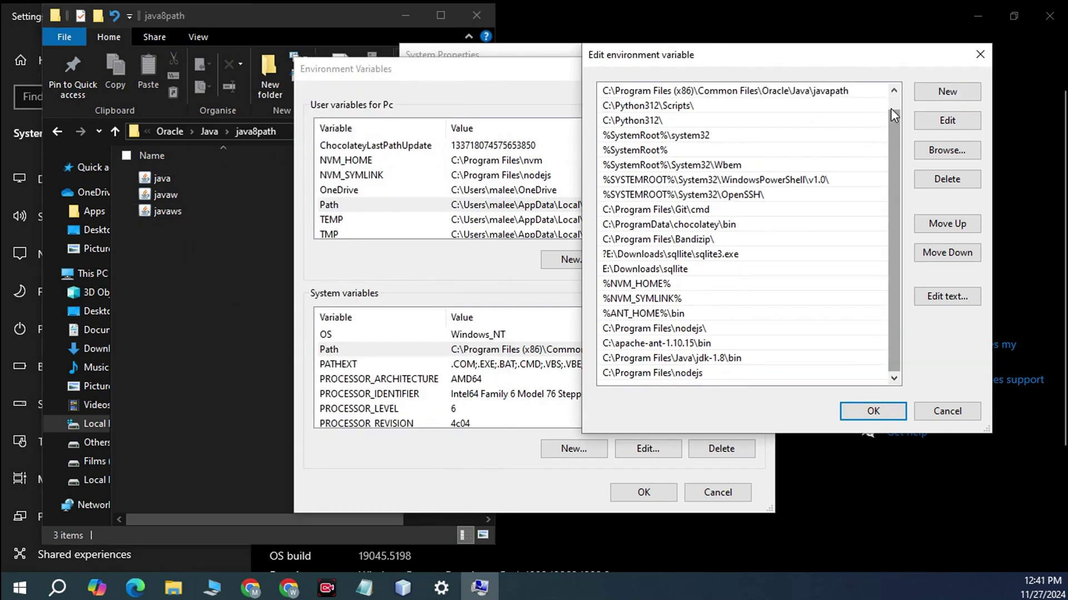
{"action": "left_click_drag", "start_coordinate": [894, 115], "coordinate": [846, 106]}
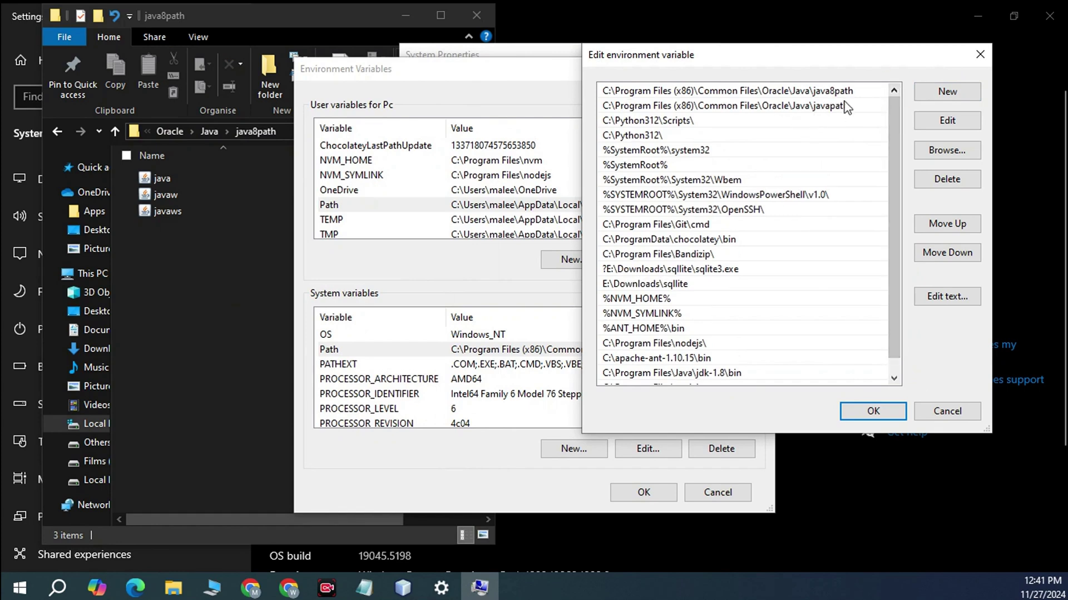
Return File Explorer to the Oracle Java folder and compare its contents with the java8path and javapath entries in the system Path list.
{"action": "left_click", "coordinate": [219, 293]}
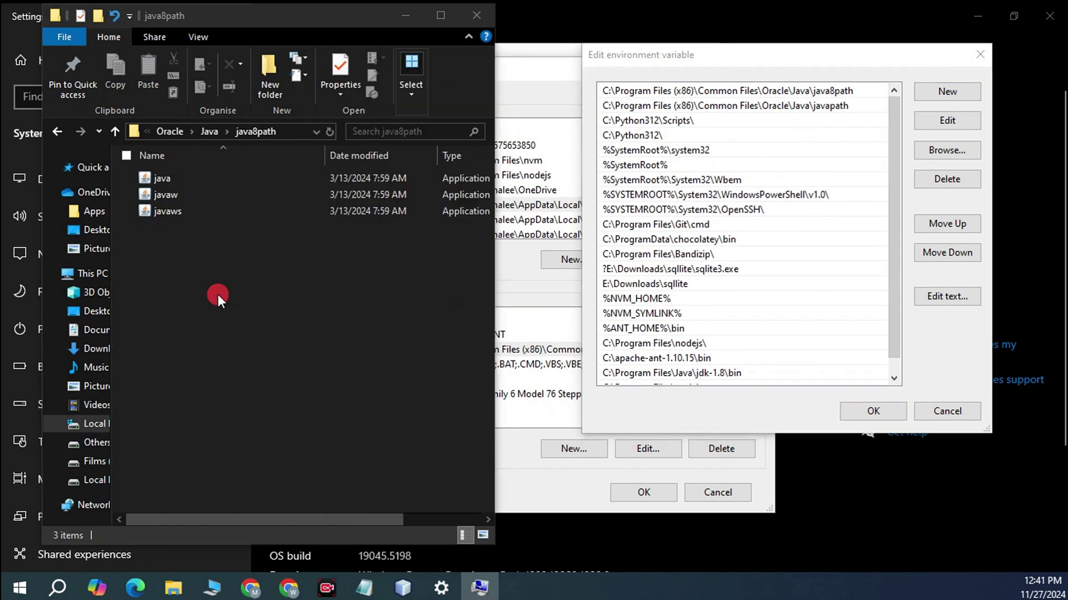
{"action": "left_click", "coordinate": [53, 133]}
{"action": "left_click", "coordinate": [851, 109]}
{"action": "key", "text": "Up"}
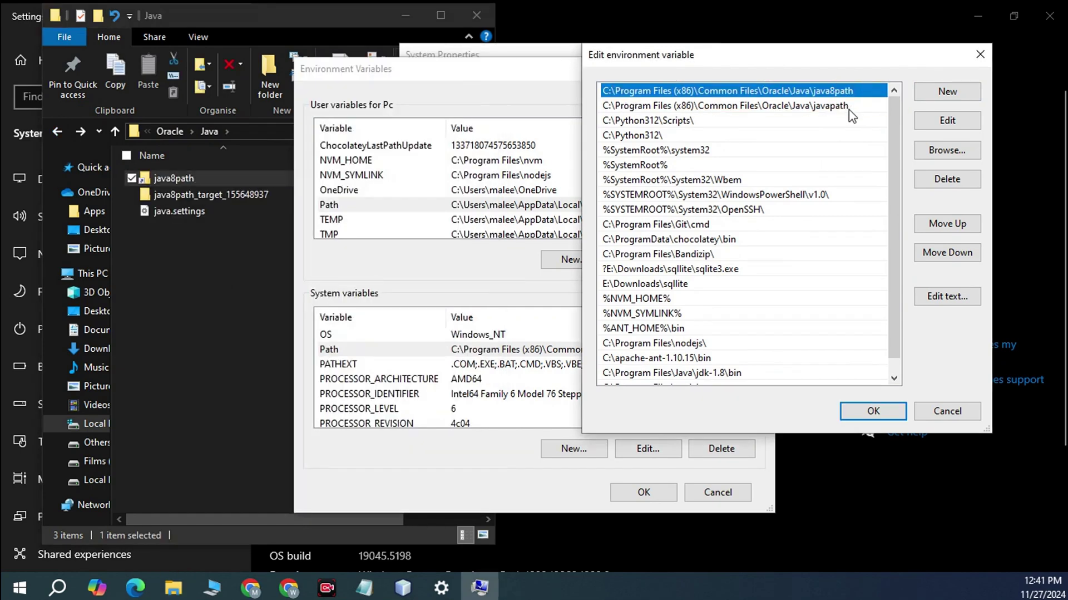
{"action": "left_click", "coordinate": [850, 110]}
{"action": "left_click", "coordinate": [829, 92]}
{"action": "left_click", "coordinate": [829, 105]}
{"action": "key", "text": "Delete"}
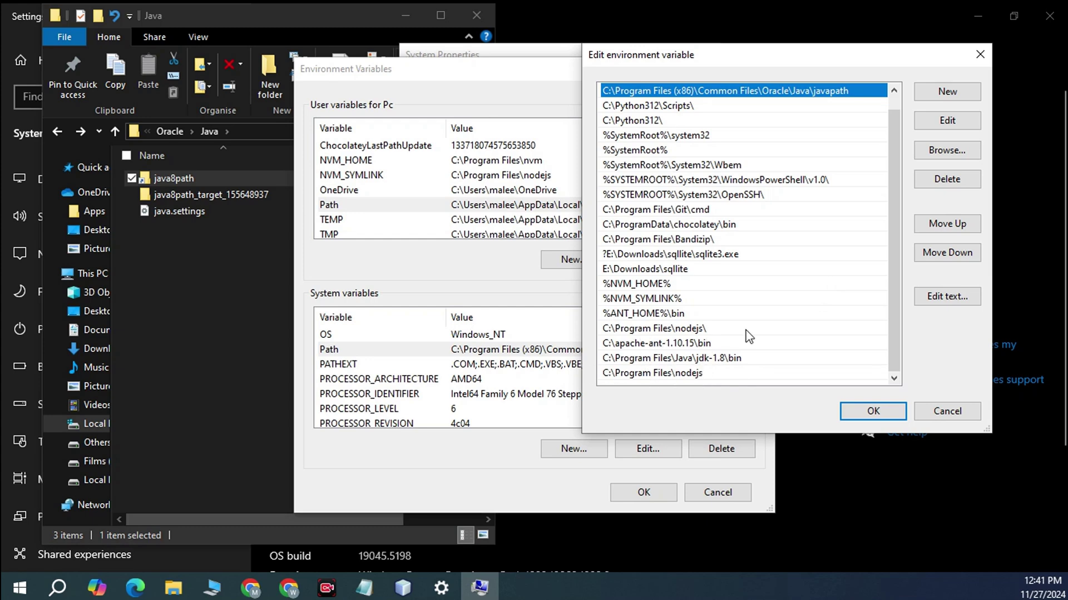
Cancel the Path edit and close Environment Variables, System Properties, File Explorer and Settings to return to the desktop.
{"action": "left_click", "coordinate": [939, 414]}
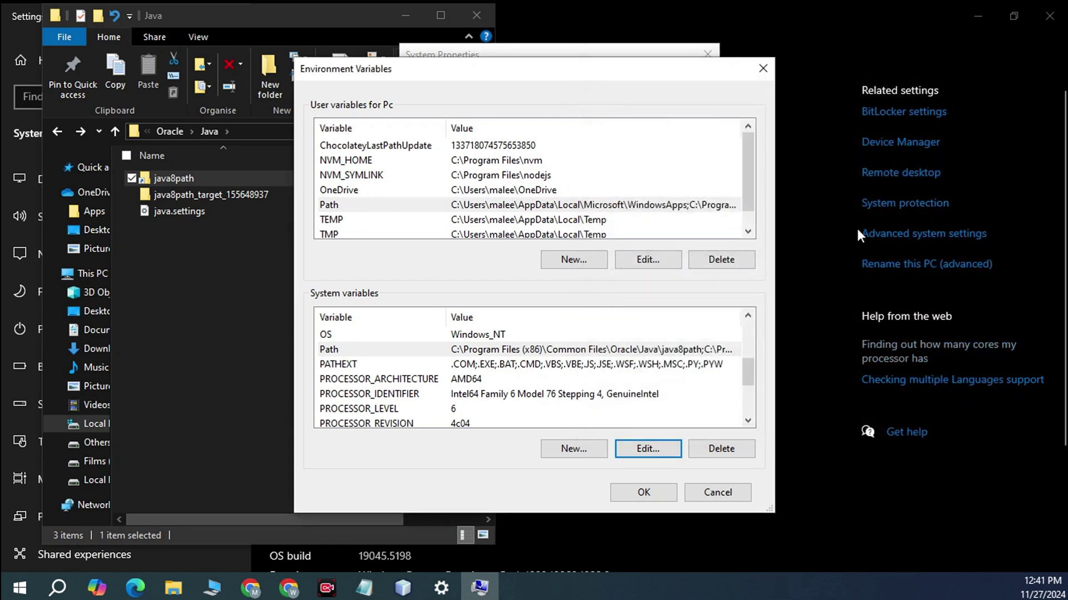
{"action": "left_click", "coordinate": [761, 65]}
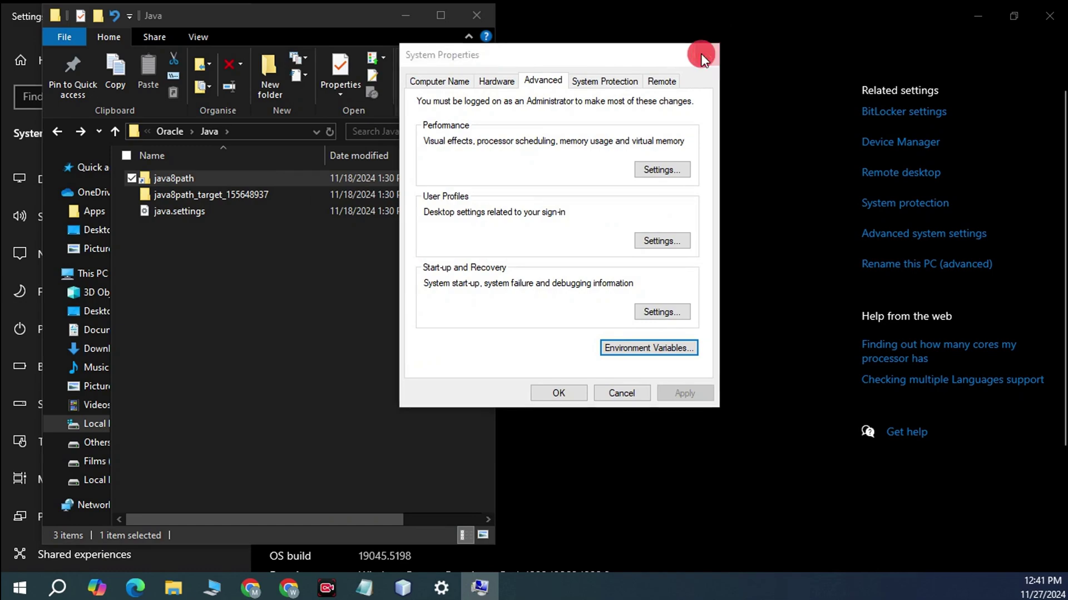
{"action": "left_click", "coordinate": [704, 56]}
{"action": "left_click", "coordinate": [475, 14]}
{"action": "left_click", "coordinate": [1050, 16]}
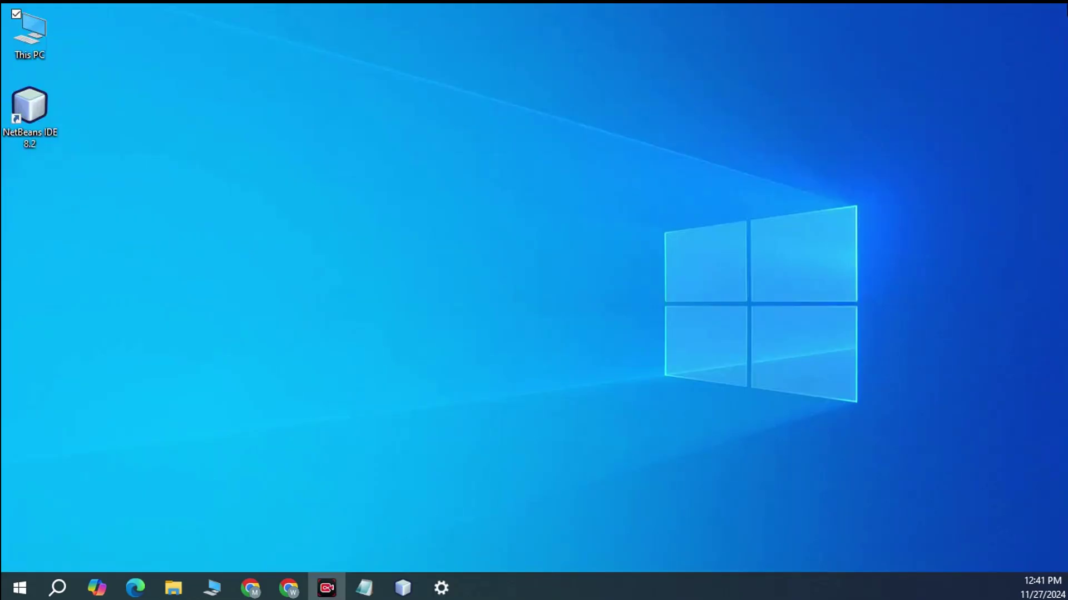
{"action": "left_click", "coordinate": [897, 243]}
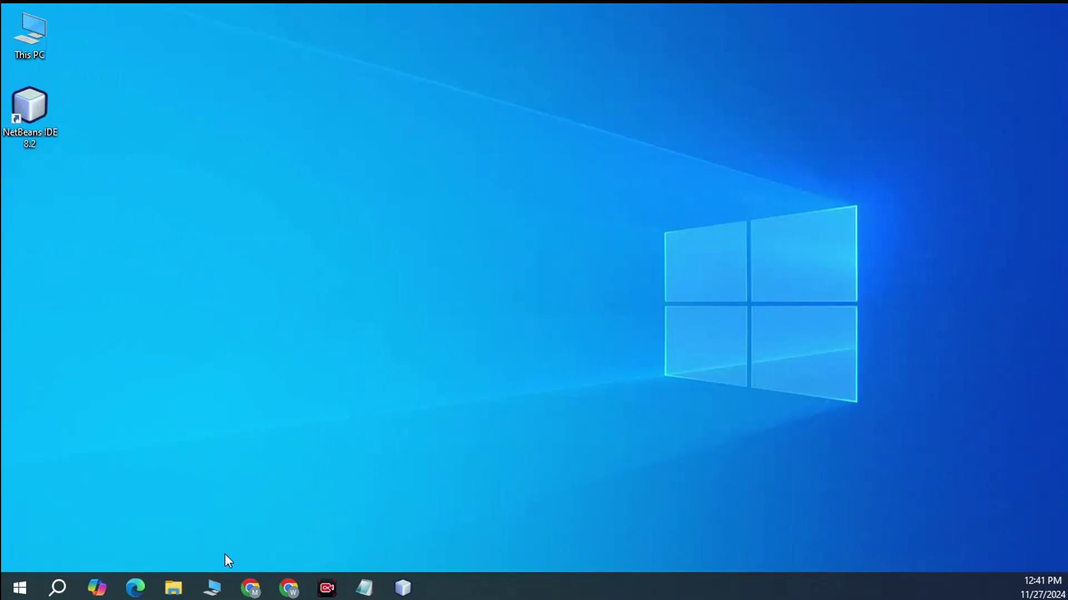
Search Windows for cmd and open Command Prompt.
{"action": "left_click", "coordinate": [20, 588]}
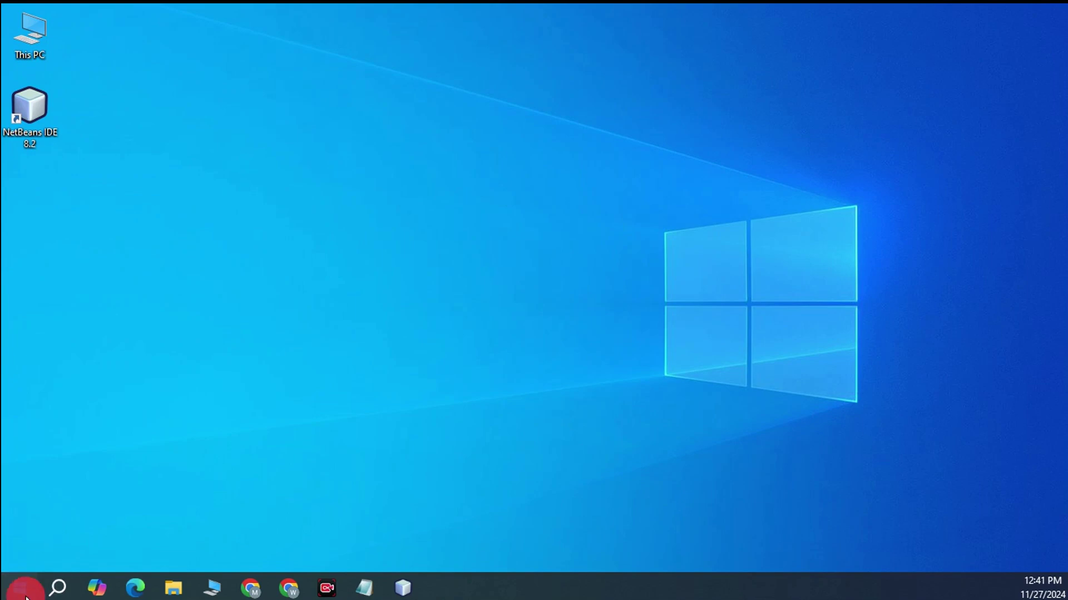
{"action": "left_click", "coordinate": [56, 587]}
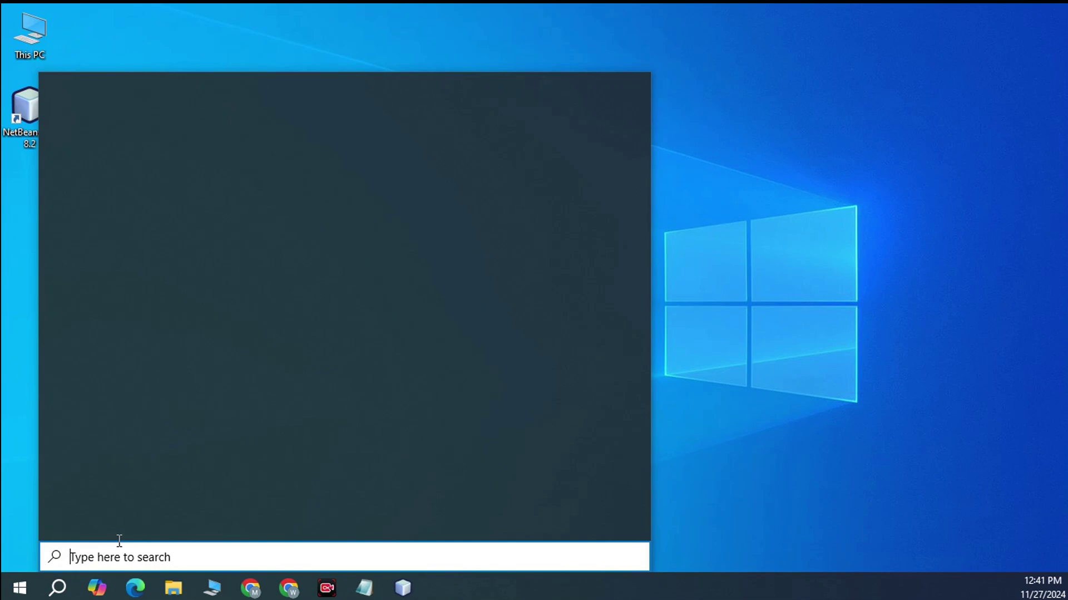
{"action": "type", "text": "cmd"}
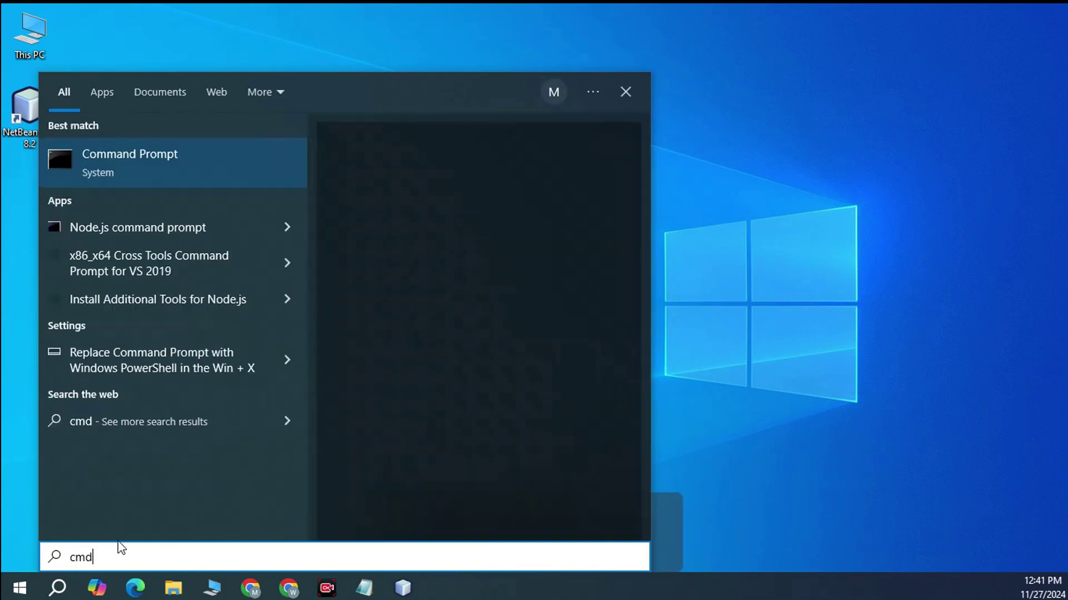
{"action": "key", "text": "Return"}
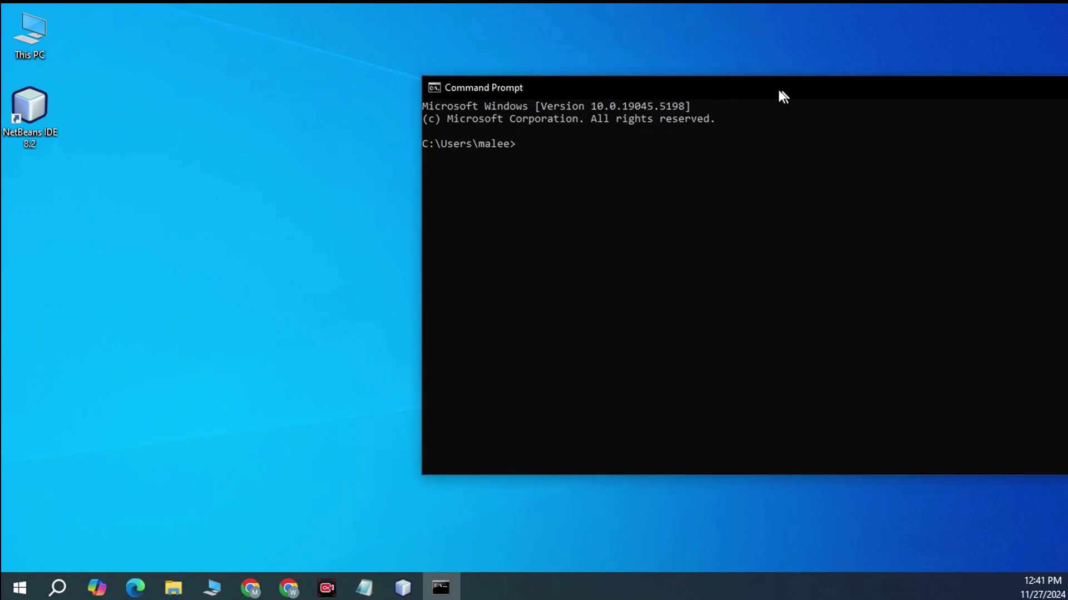
Check the installed Java version by running java -version in Command Prompt.
{"action": "left_click", "coordinate": [587, 213]}
{"action": "type", "text": "ja"}
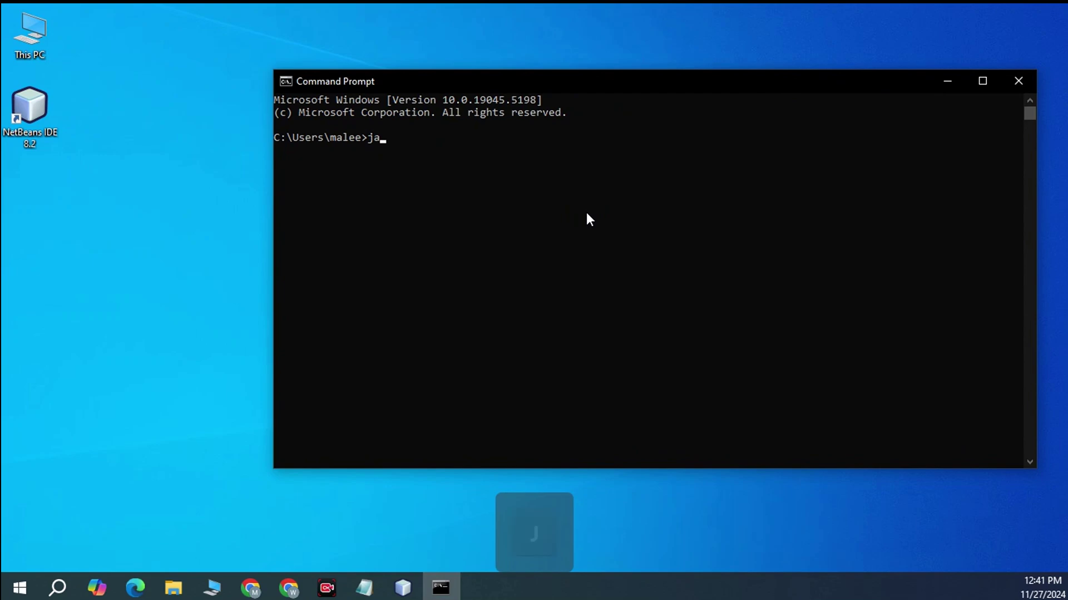
{"action": "type", "text": "va -version"}
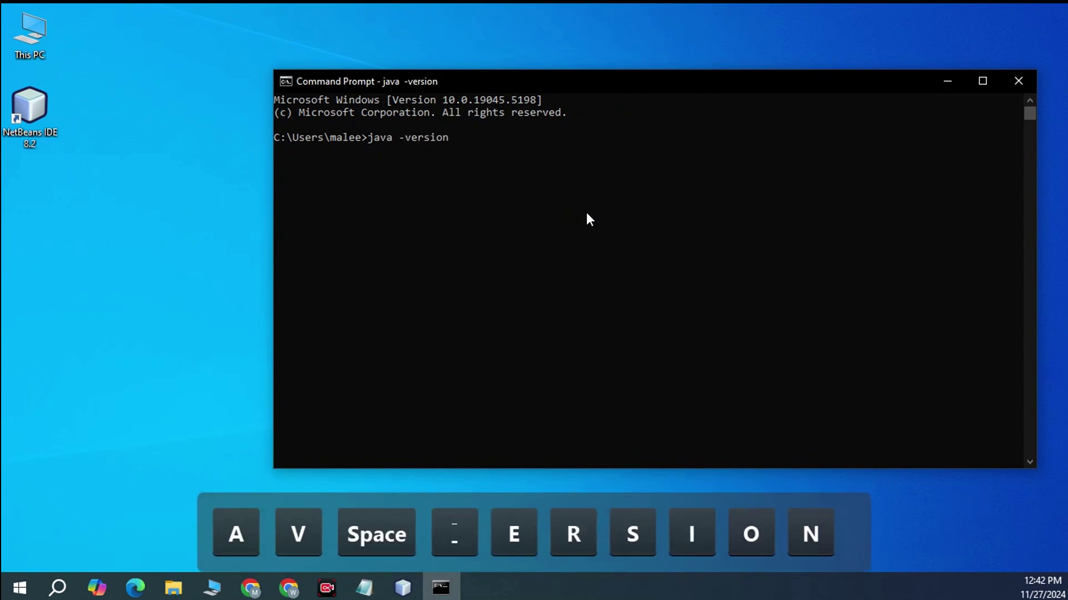
{"action": "key", "text": "Return"}
Check the Apache Ant version by running ant -version, highlight part of the output line, and close Command Prompt.
{"action": "type", "text": "ant -"}
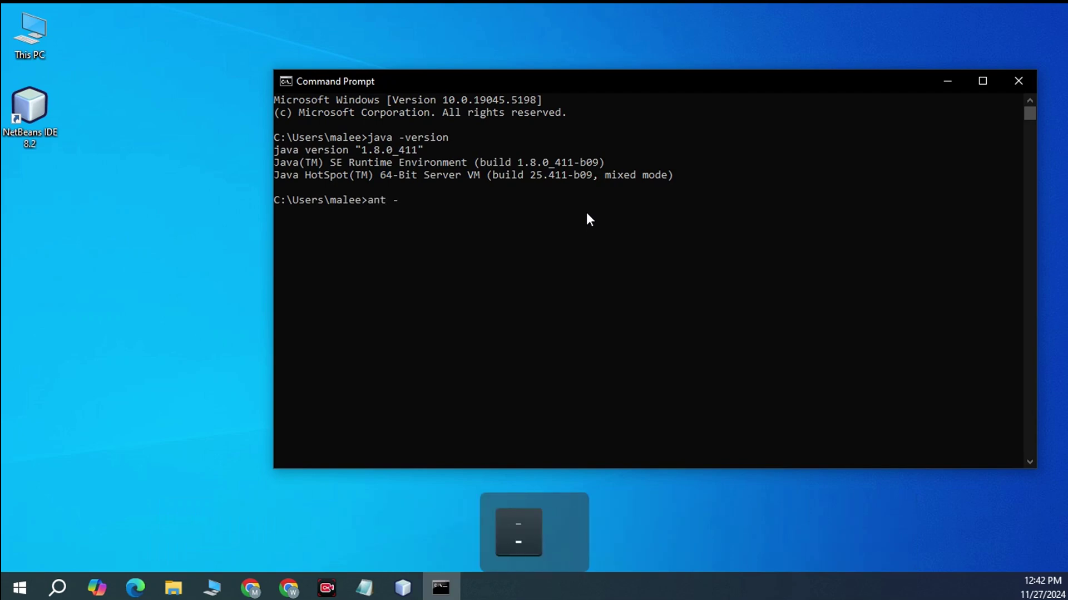
{"action": "type", "text": "version"}
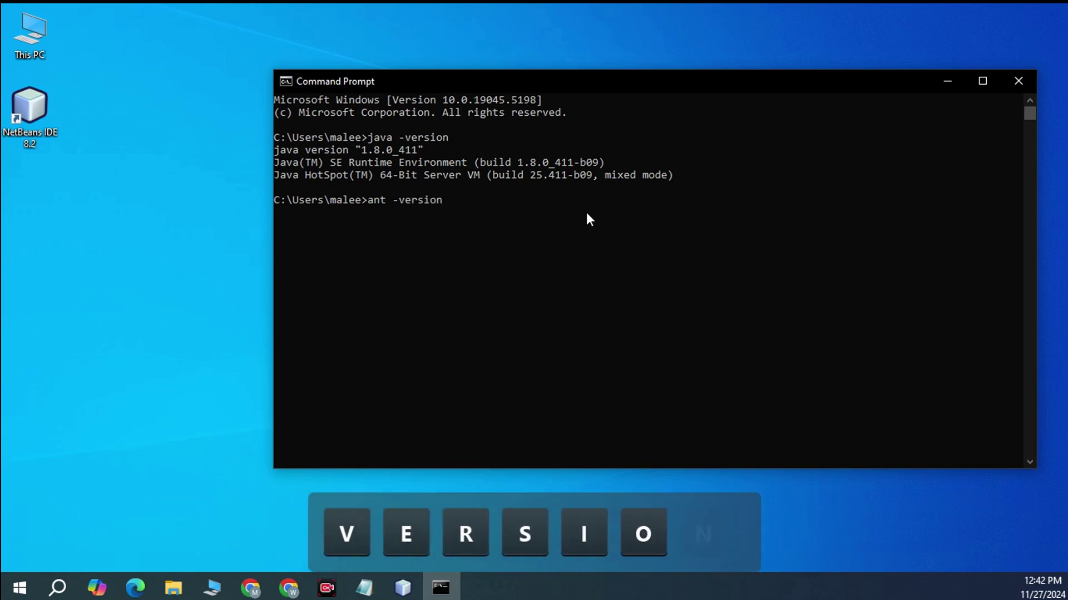
{"action": "key", "text": "Return"}
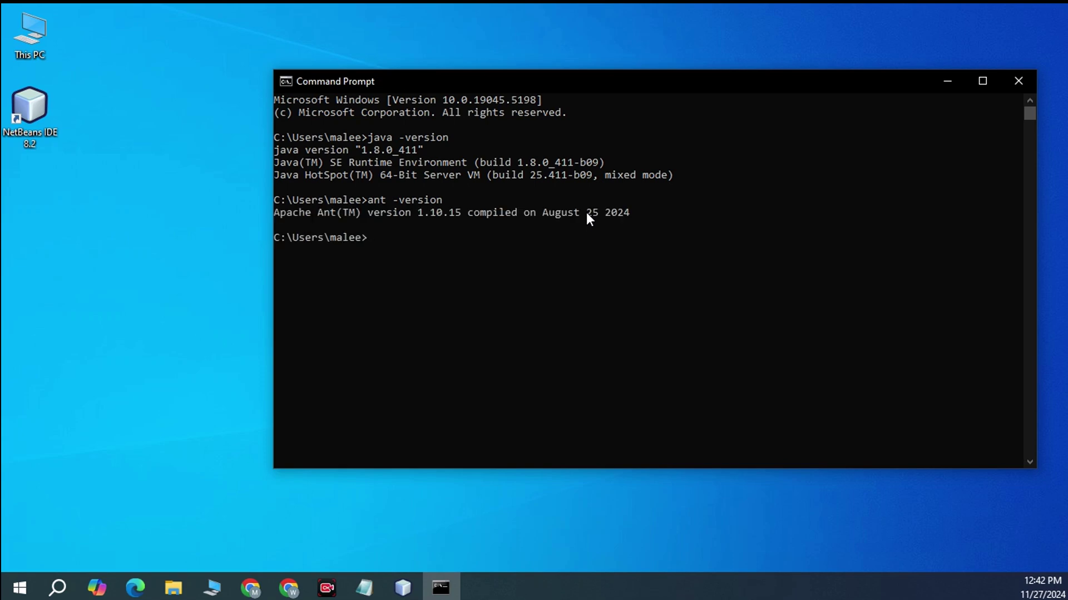
{"action": "left_click_drag", "start_coordinate": [652, 212], "coordinate": [506, 217]}
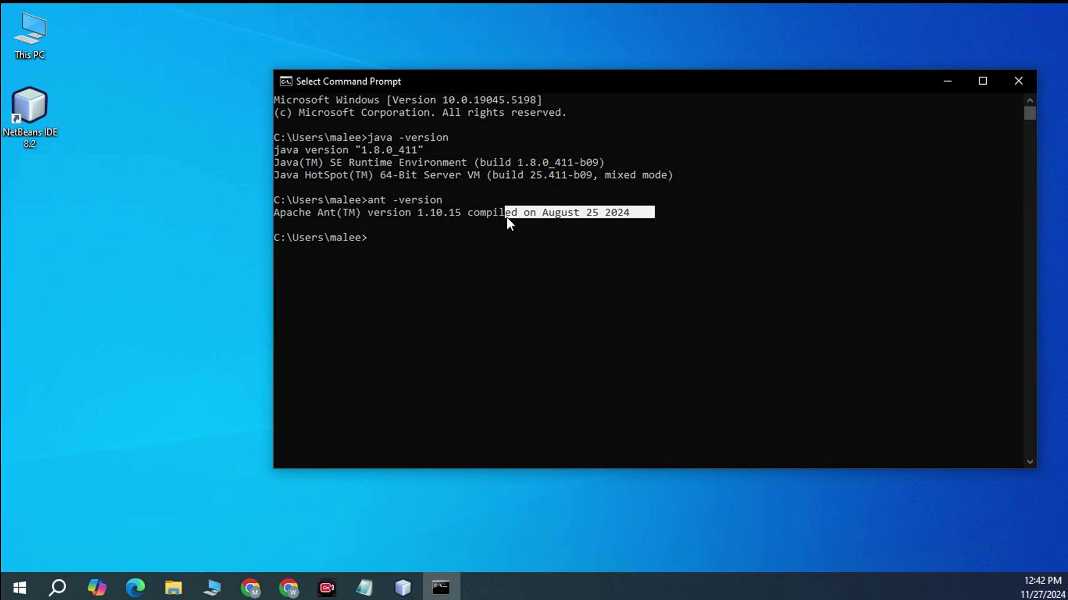
{"action": "left_click", "coordinate": [615, 229]}
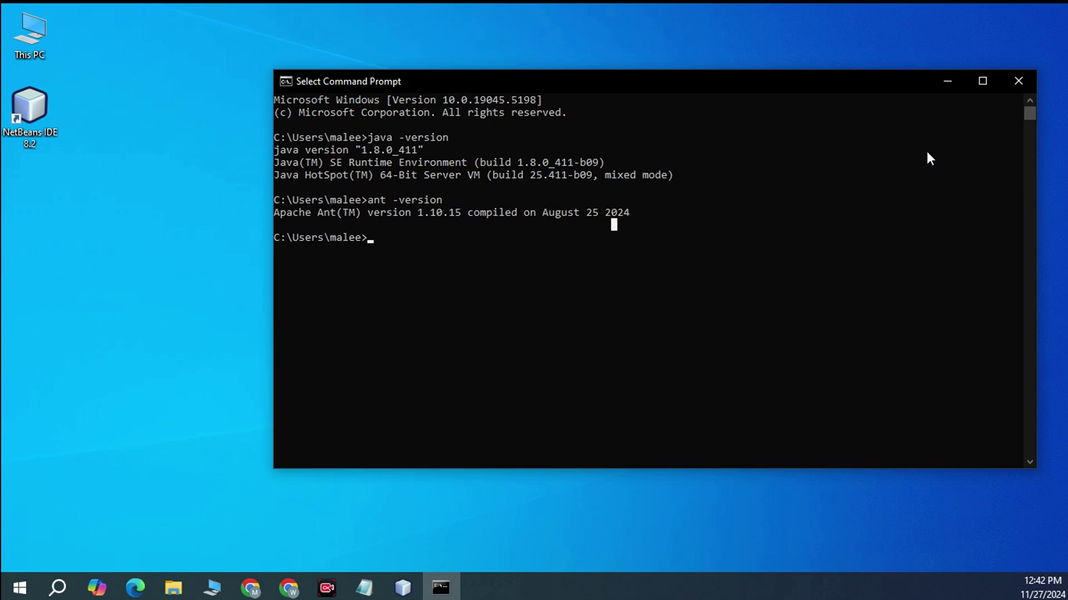
{"action": "left_click", "coordinate": [1019, 82]}
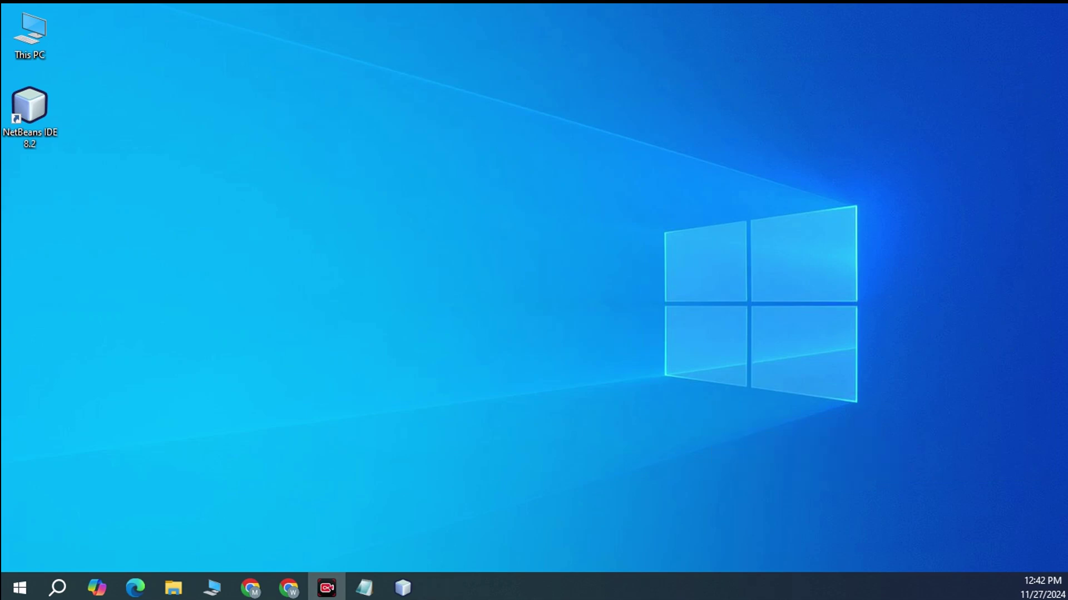
Switch to NetBeans IDE 8.2, view the Package as options for the selected Doctor Software project, and dismiss them.
{"action": "left_click", "coordinate": [401, 587]}
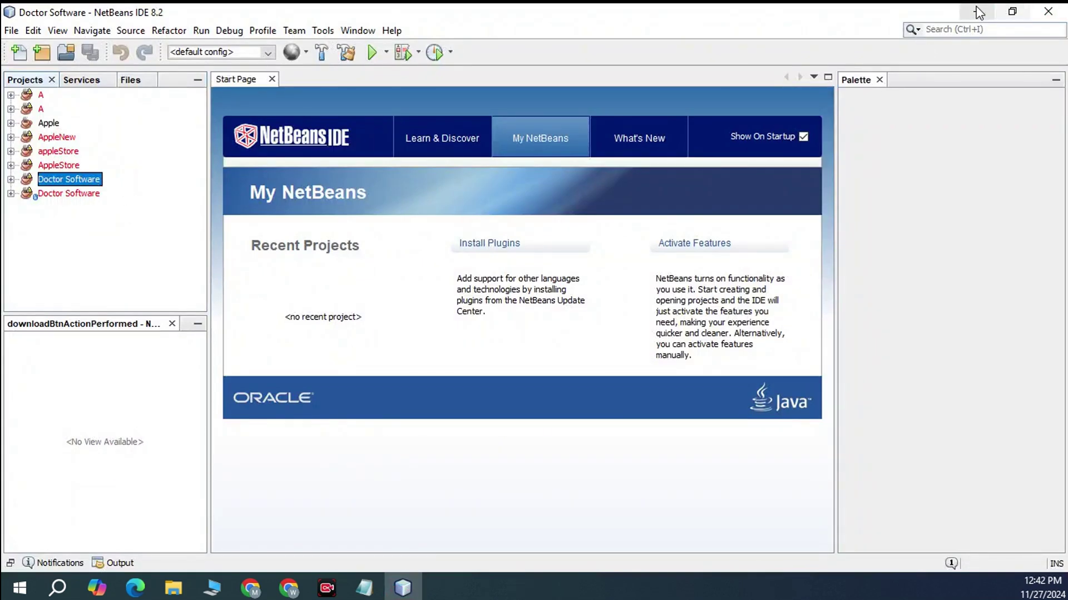
{"action": "left_click", "coordinate": [85, 184]}
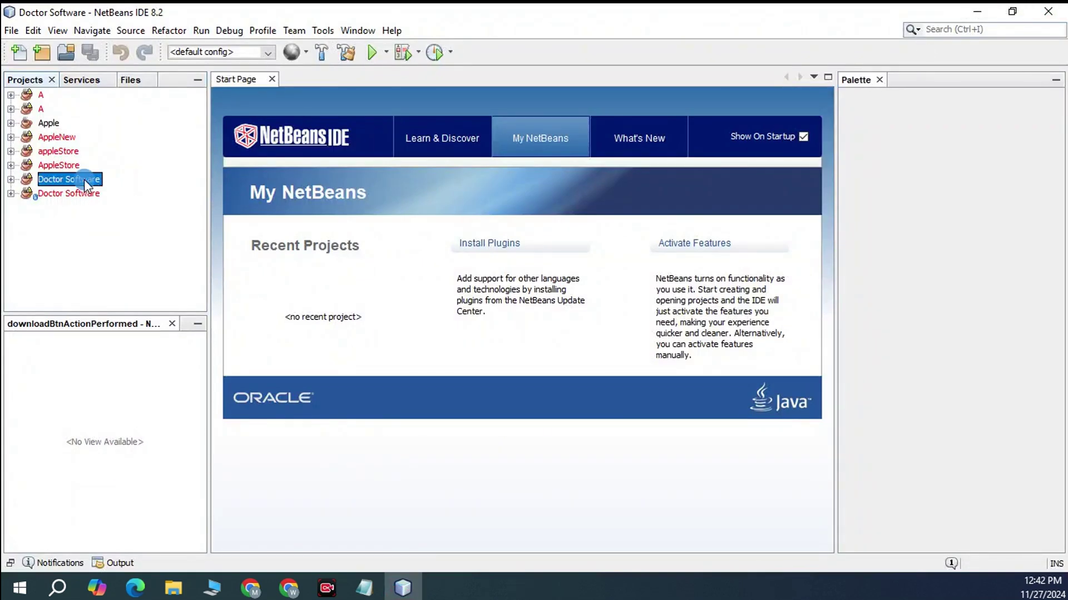
{"action": "right_click", "coordinate": [84, 184]}
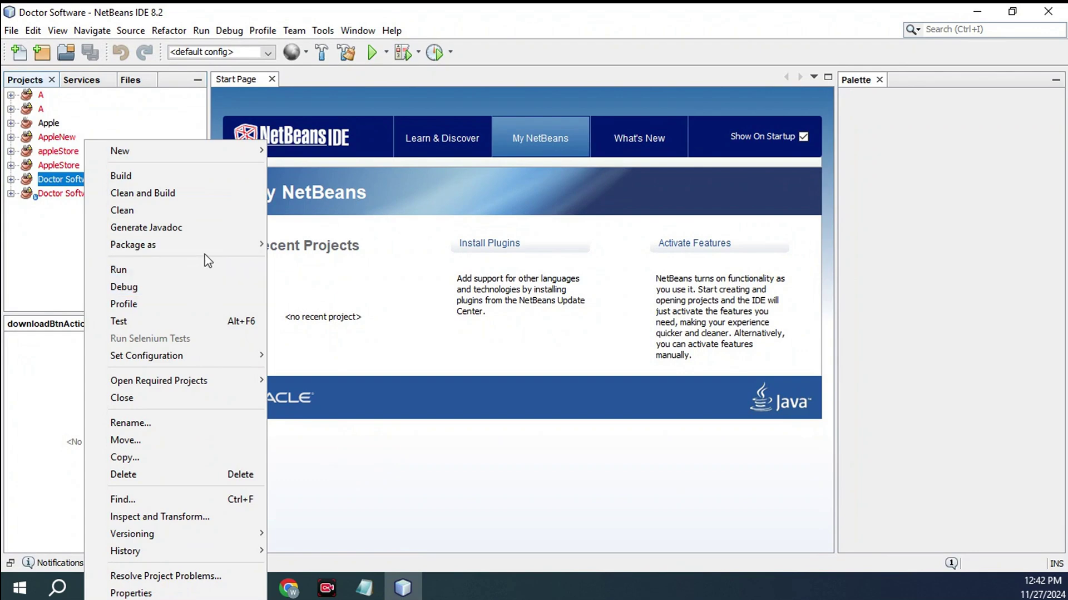
{"action": "mouse_move", "coordinate": [209, 255]}
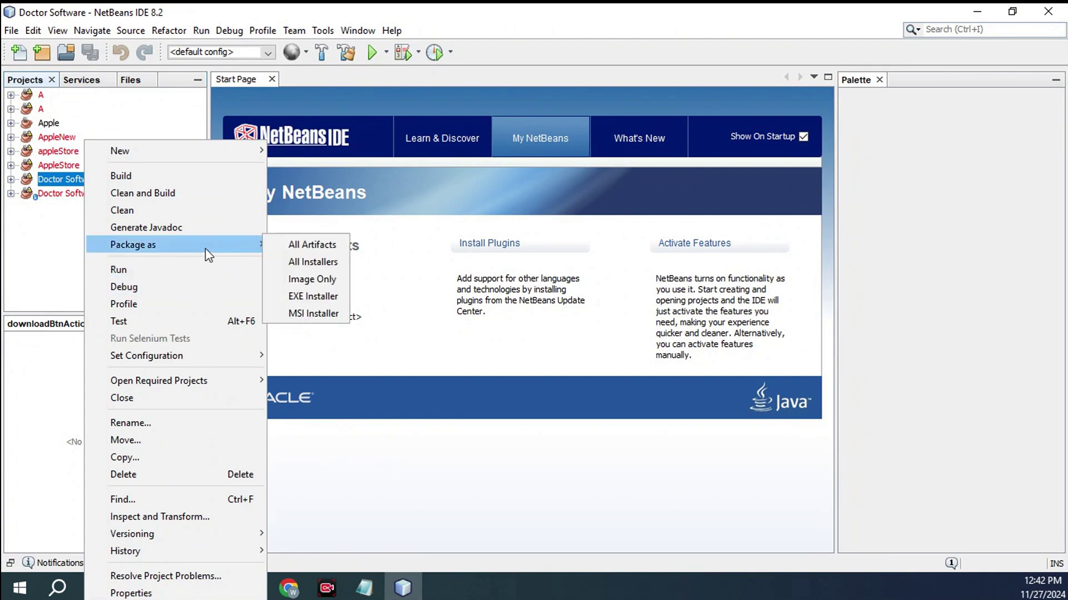
{"action": "left_click", "coordinate": [53, 214]}
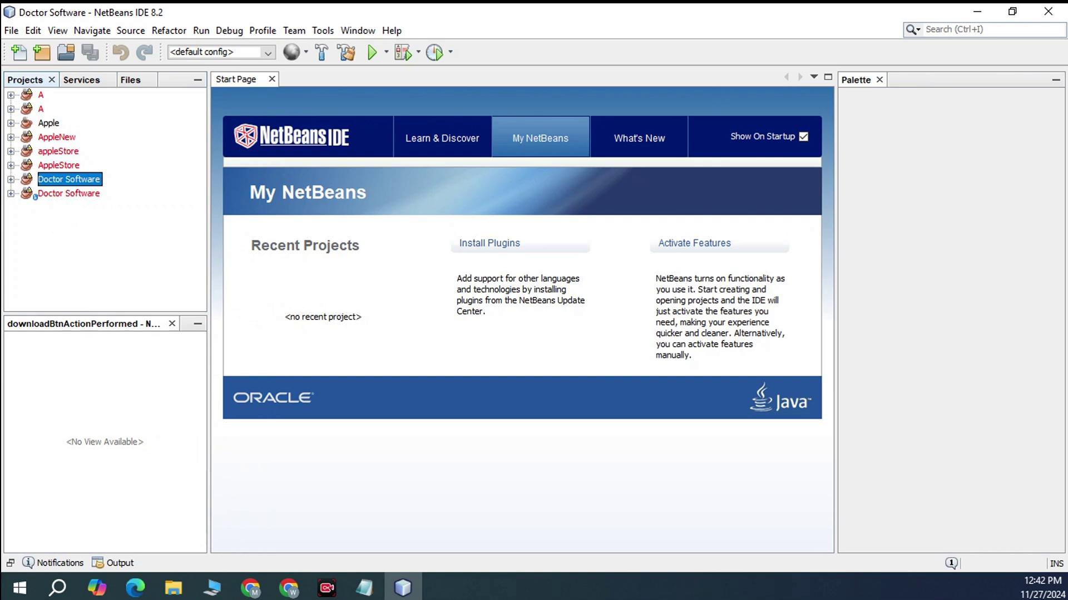
Open File Explorer, move its window over the NetBeans workspace, and open the Doctor Software folder inside Doctor New.
{"action": "key", "text": "super+e"}
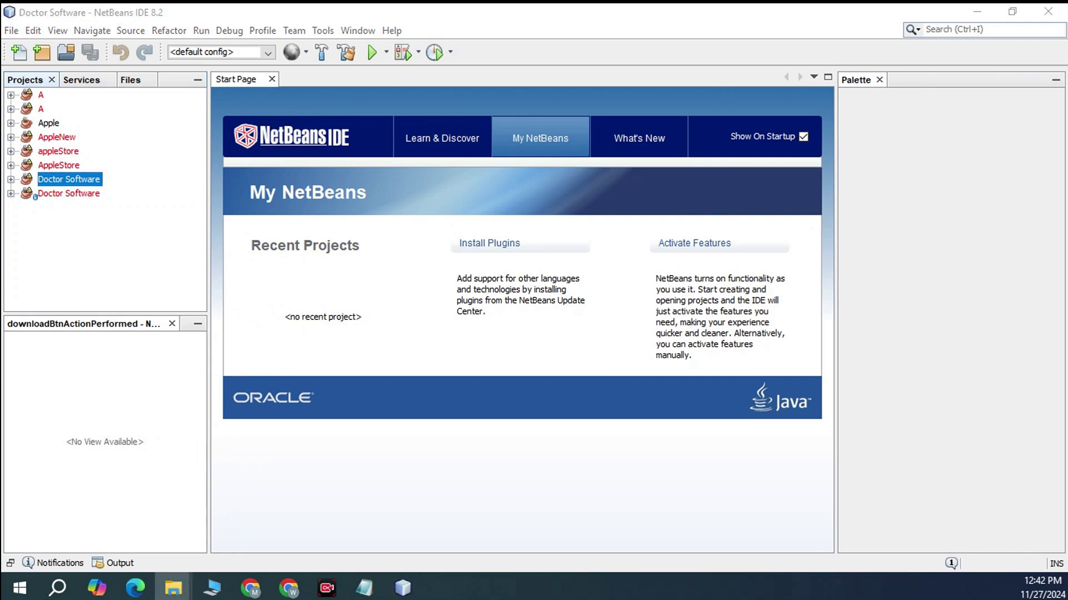
{"action": "left_click_drag", "start_coordinate": [183, 107], "coordinate": [667, 38]}
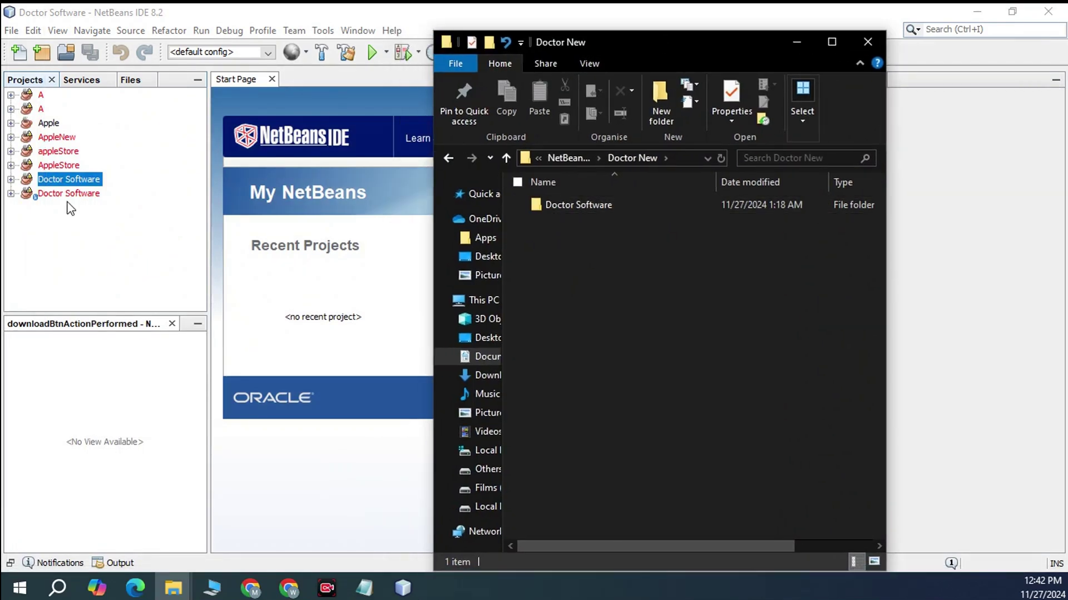
{"action": "left_click", "coordinate": [548, 203]}
{"action": "double_click", "coordinate": [548, 203]}
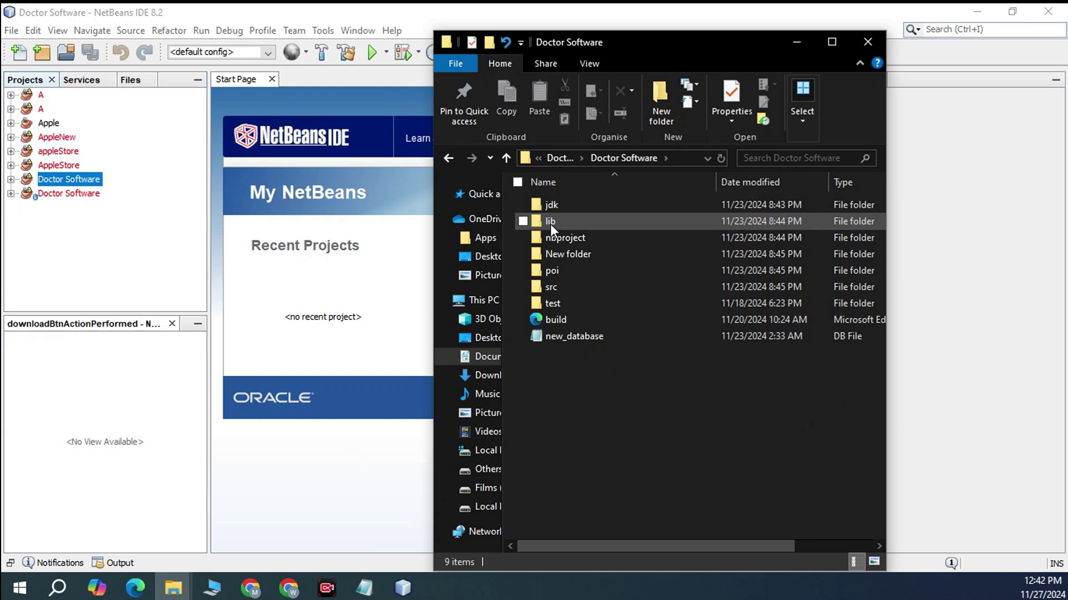
Open the lib folder of Doctor Software, select all its JAR files to show them, and return to the project folder.
{"action": "left_click", "coordinate": [551, 222]}
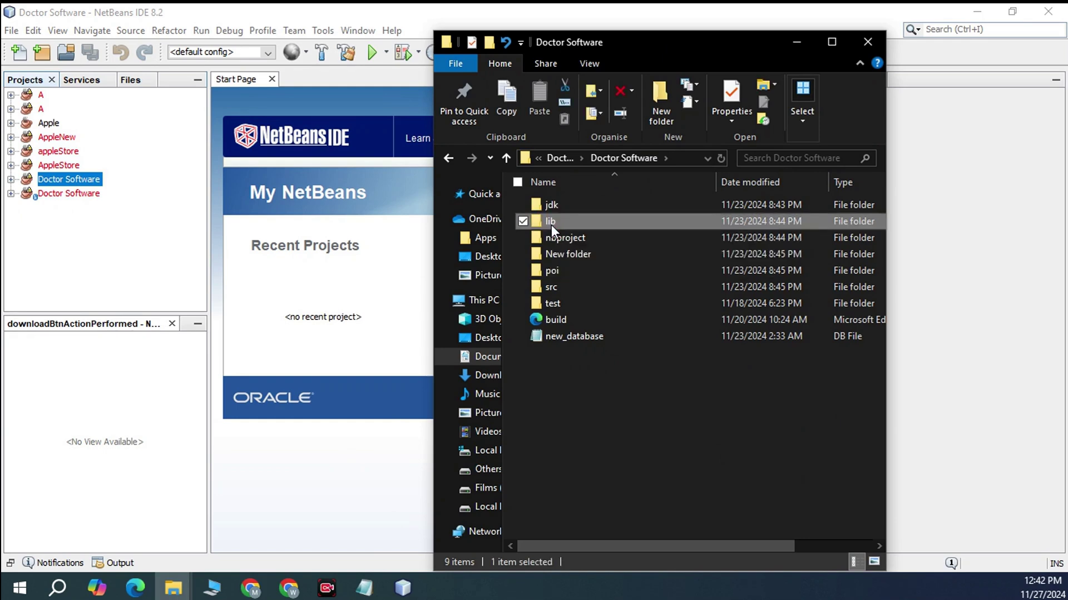
{"action": "double_click", "coordinate": [552, 223]}
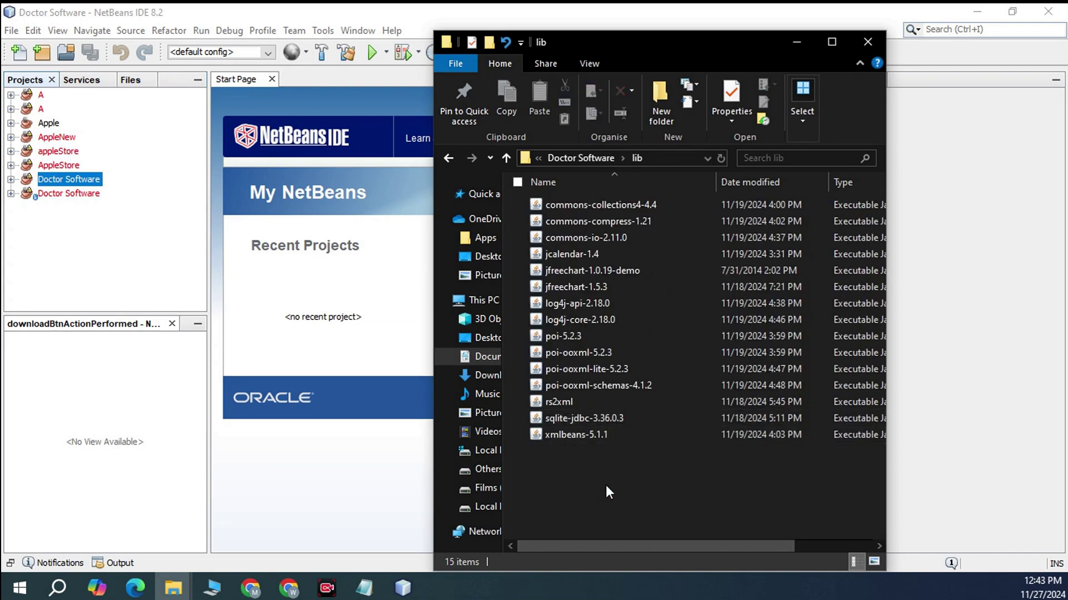
{"action": "left_click_drag", "start_coordinate": [735, 502], "coordinate": [479, 152]}
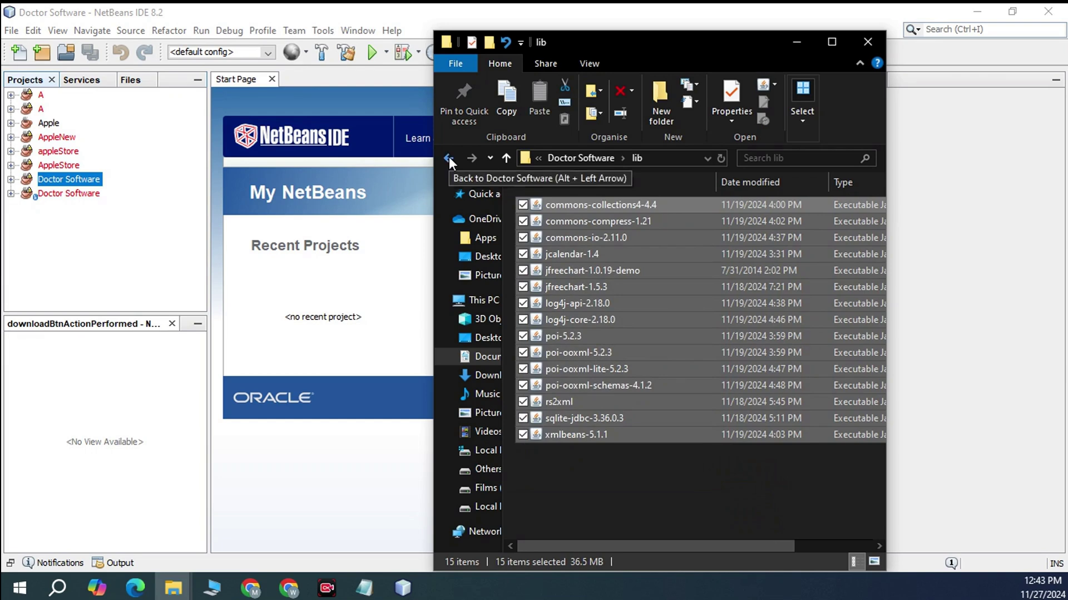
{"action": "left_click", "coordinate": [449, 158]}
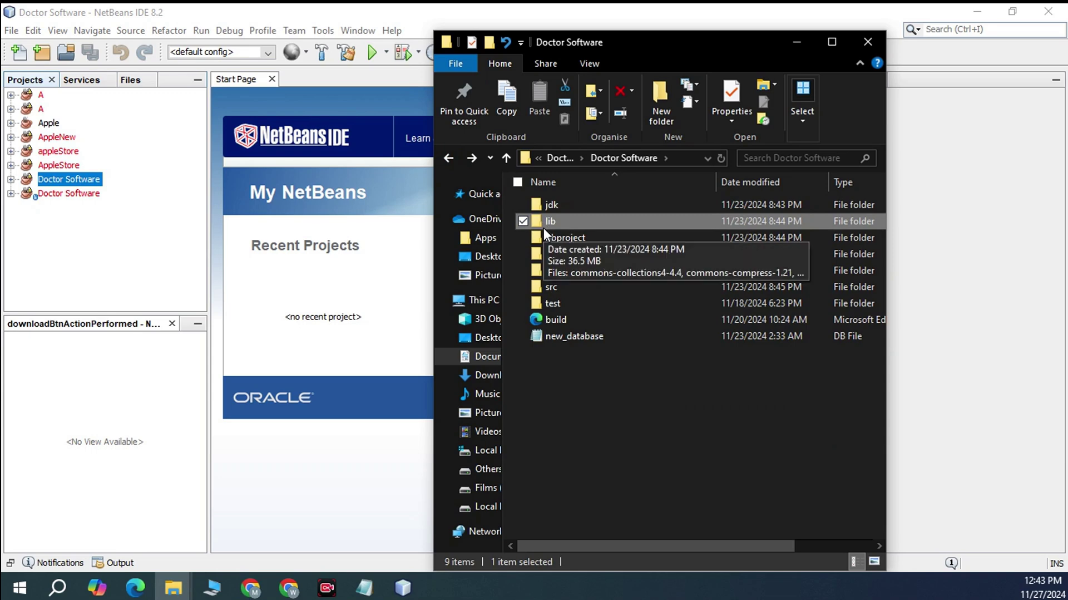
Switch back to NetBeans IDE 8.2 and expand the selected Doctor Software project in the project tree.
{"action": "left_click", "coordinate": [11, 179]}
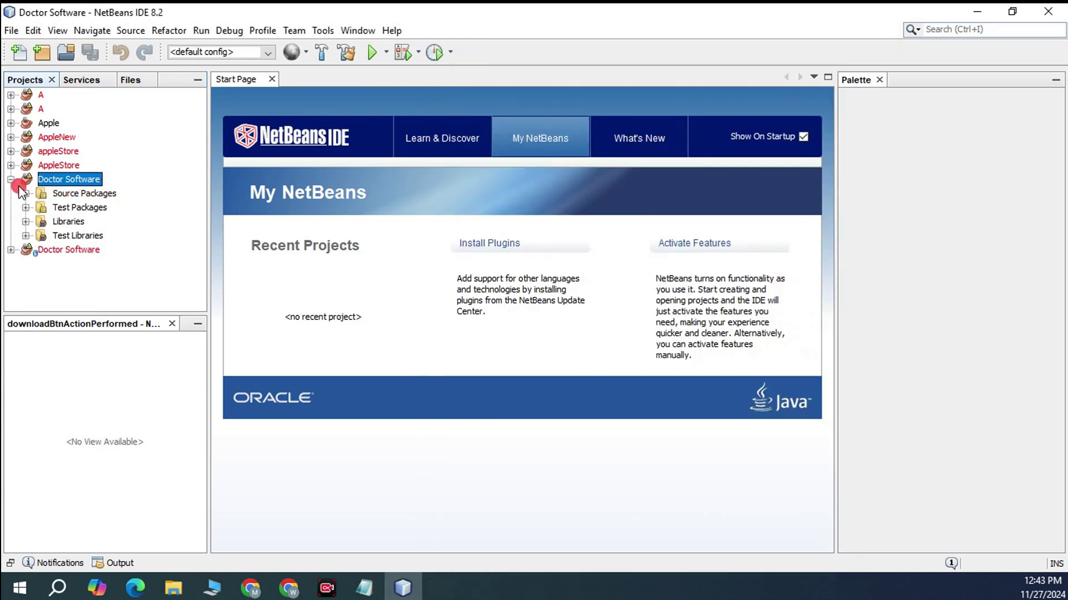
Expand the Libraries node of the Doctor Software project and review its JAR files.
{"action": "double_click", "coordinate": [88, 223]}
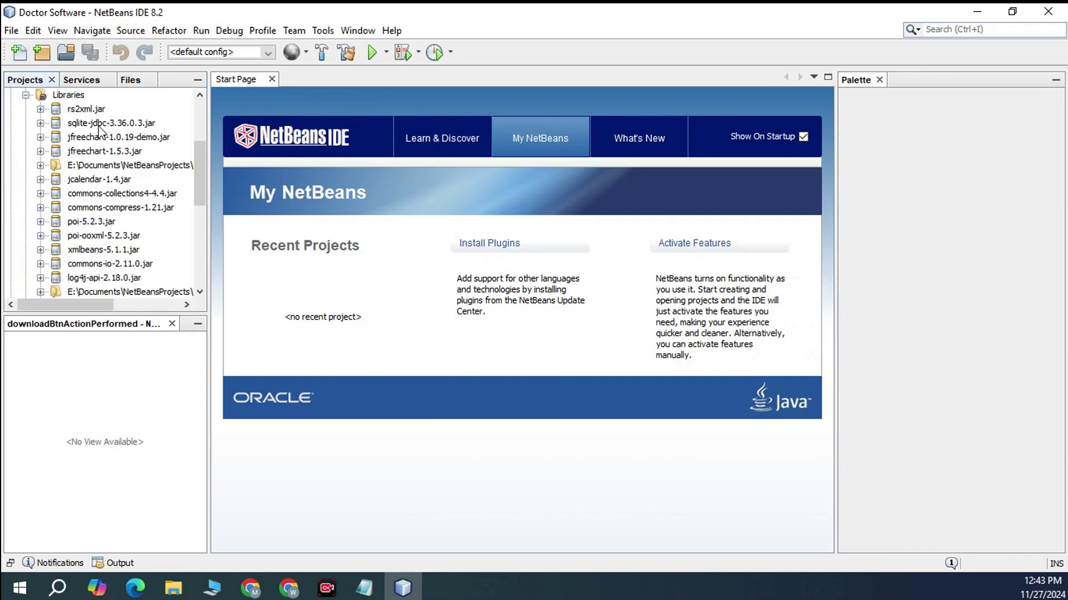
{"action": "scroll", "coordinate": [101, 134], "scroll_direction": "up", "scroll_amount": 1}
{"action": "scroll", "coordinate": [92, 167], "scroll_direction": "down", "scroll_amount": 1}
{"action": "scroll", "coordinate": [100, 174], "scroll_direction": "down", "scroll_amount": 2}
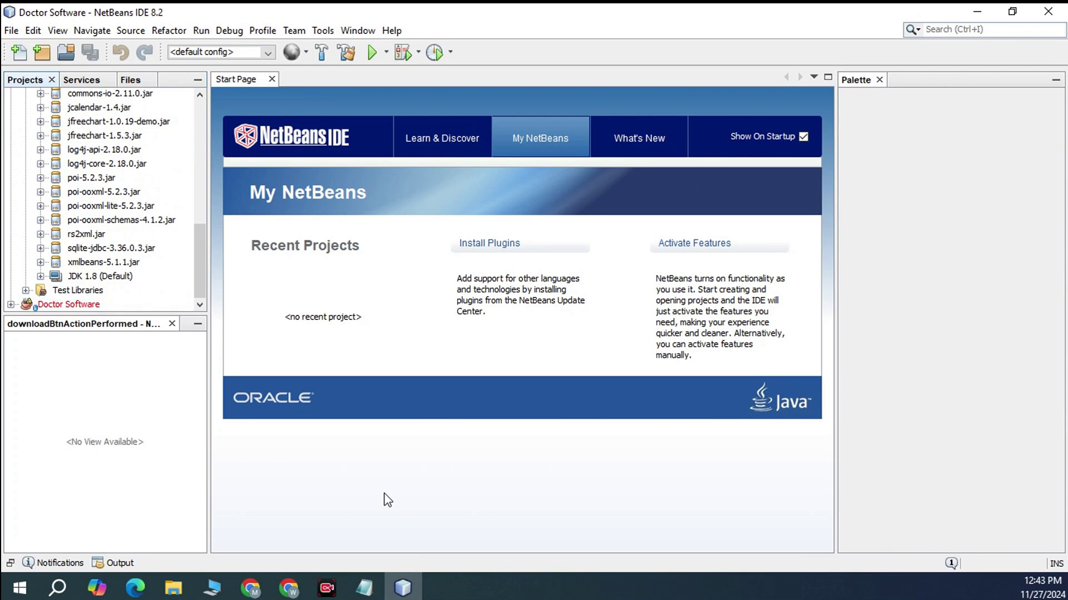
Switch to the Doctor Software folder in File Explorer and open its jdk subfolder.
{"action": "left_click", "coordinate": [173, 587]}
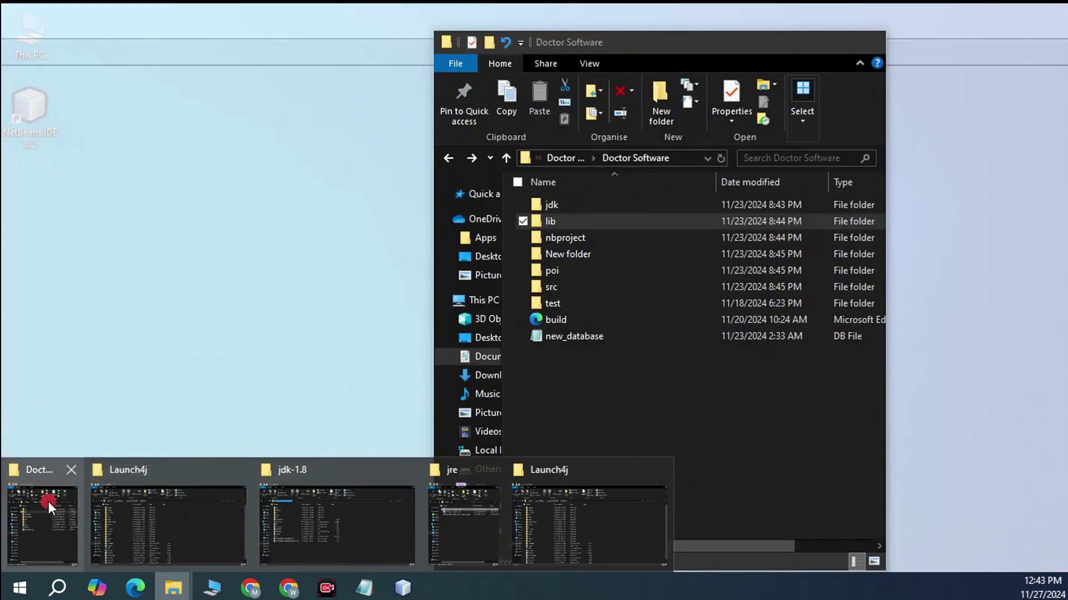
{"action": "left_click", "coordinate": [48, 499]}
{"action": "left_click_drag", "start_coordinate": [753, 38], "coordinate": [798, 27]}
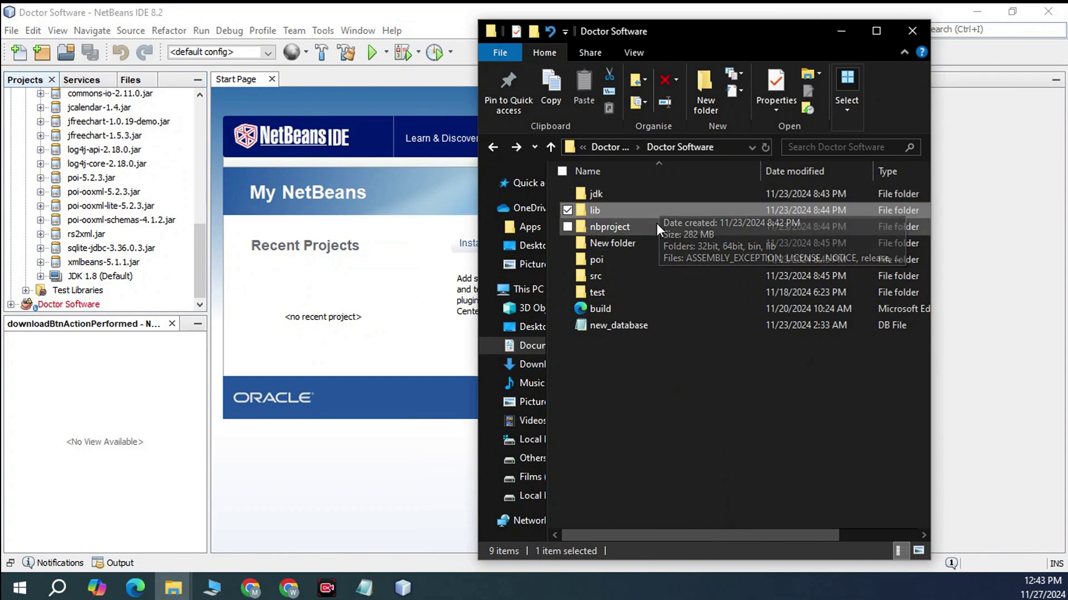
{"action": "mouse_move", "coordinate": [612, 214]}
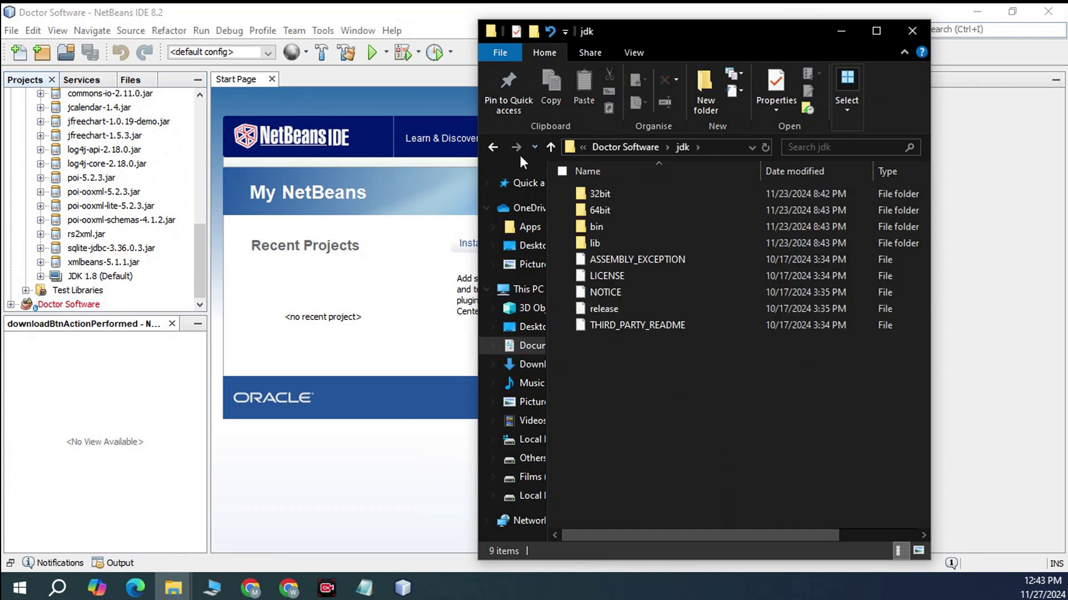
{"action": "left_click", "coordinate": [496, 153]}
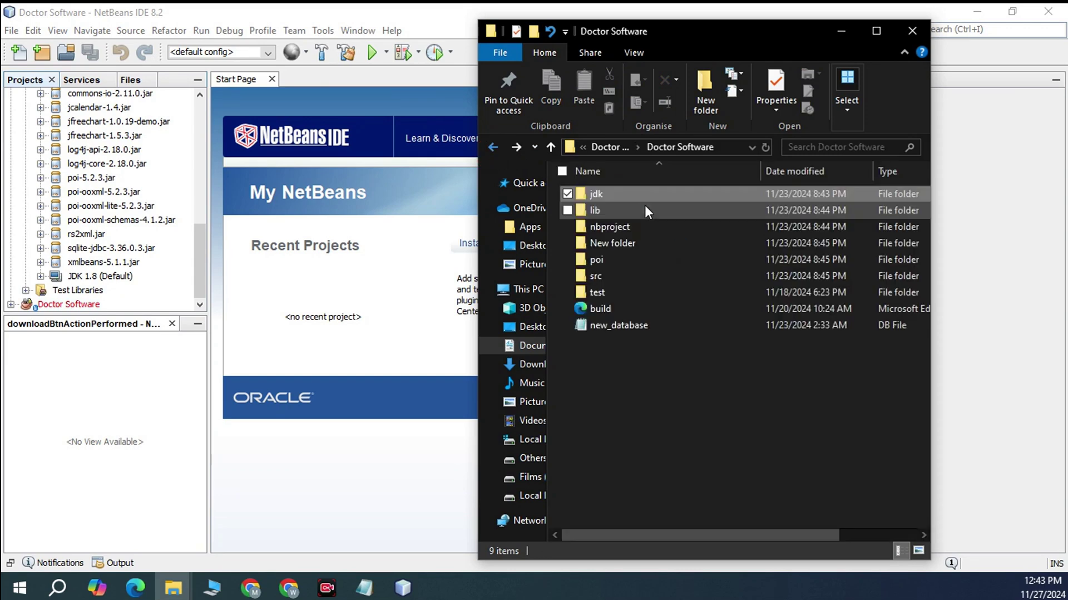
{"action": "left_click", "coordinate": [642, 196]}
{"action": "double_click", "coordinate": [642, 195]}
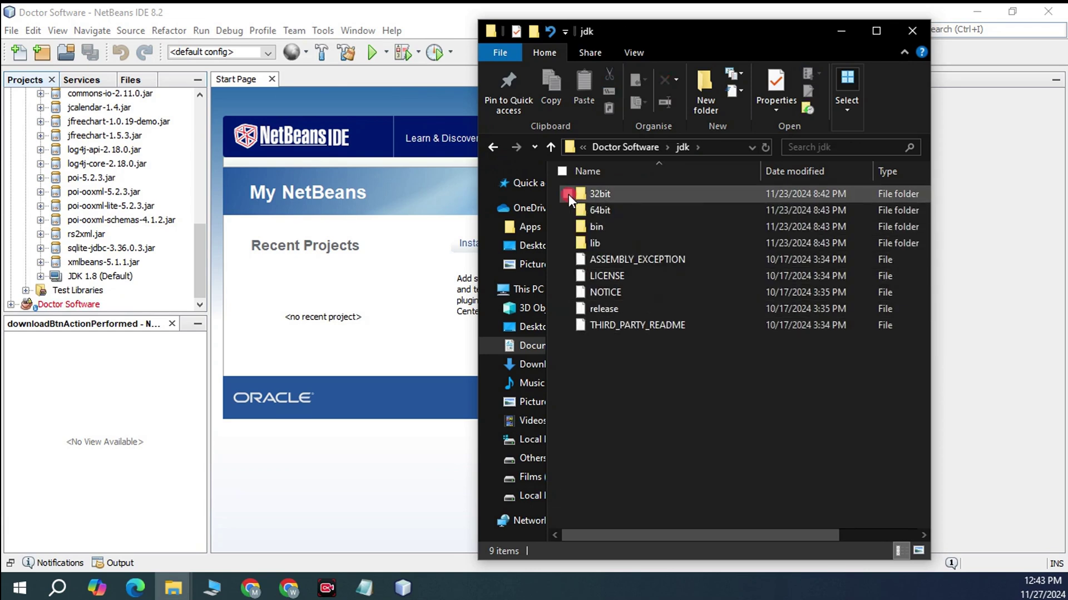
Inspect the contents of the 32bit folder, then return to jdk and select everything except the 32bit and 64bit folders.
{"action": "left_click", "coordinate": [567, 211]}
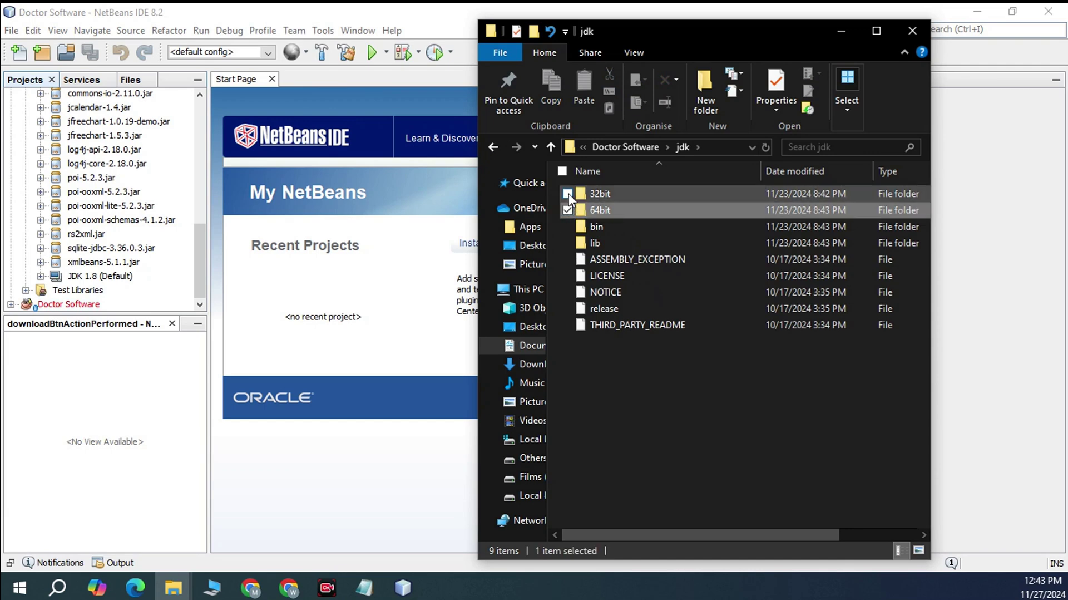
{"action": "left_click", "coordinate": [569, 192]}
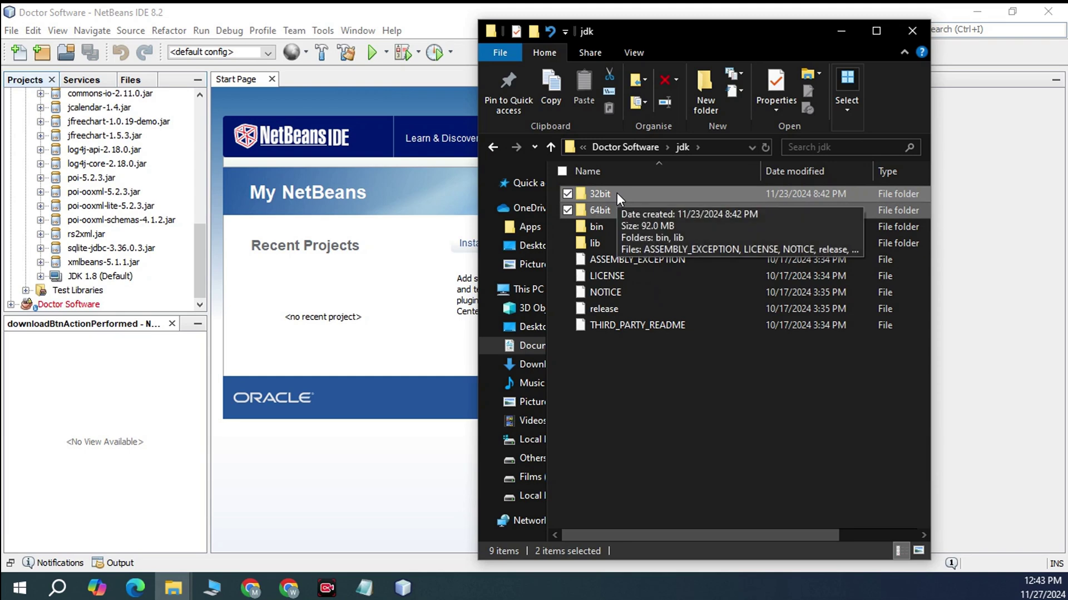
{"action": "left_click", "coordinate": [569, 210]}
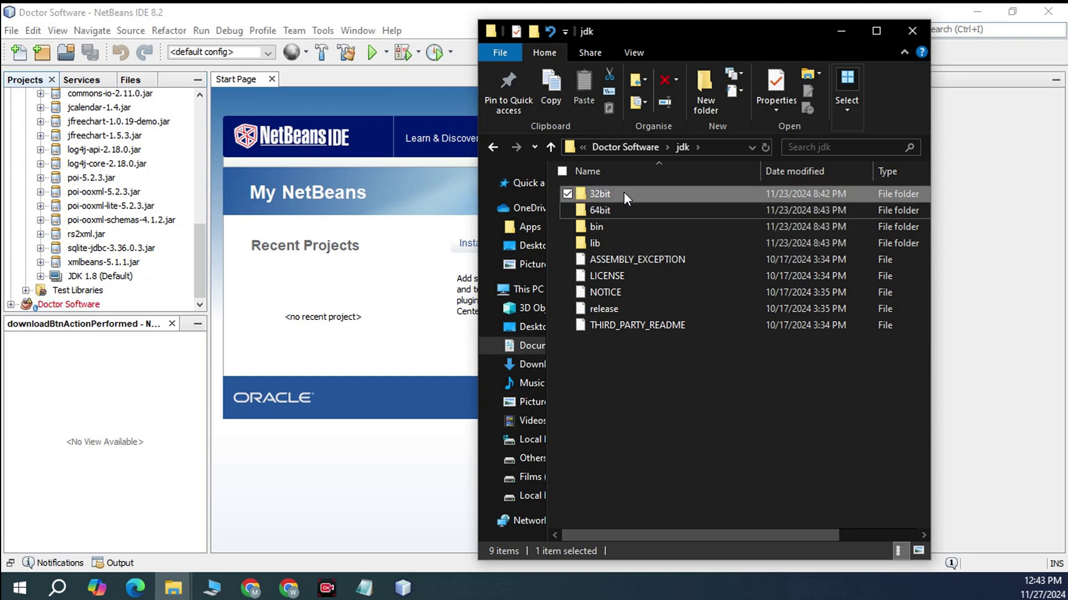
{"action": "left_click", "coordinate": [623, 194]}
{"action": "double_click", "coordinate": [623, 194]}
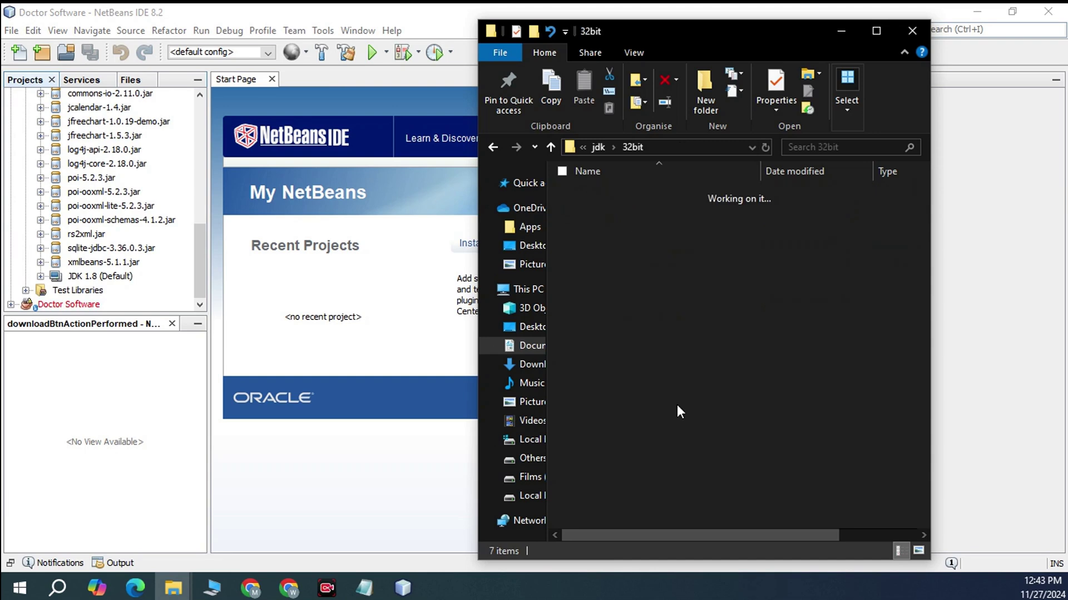
{"action": "left_click_drag", "start_coordinate": [621, 370], "coordinate": [619, 172]}
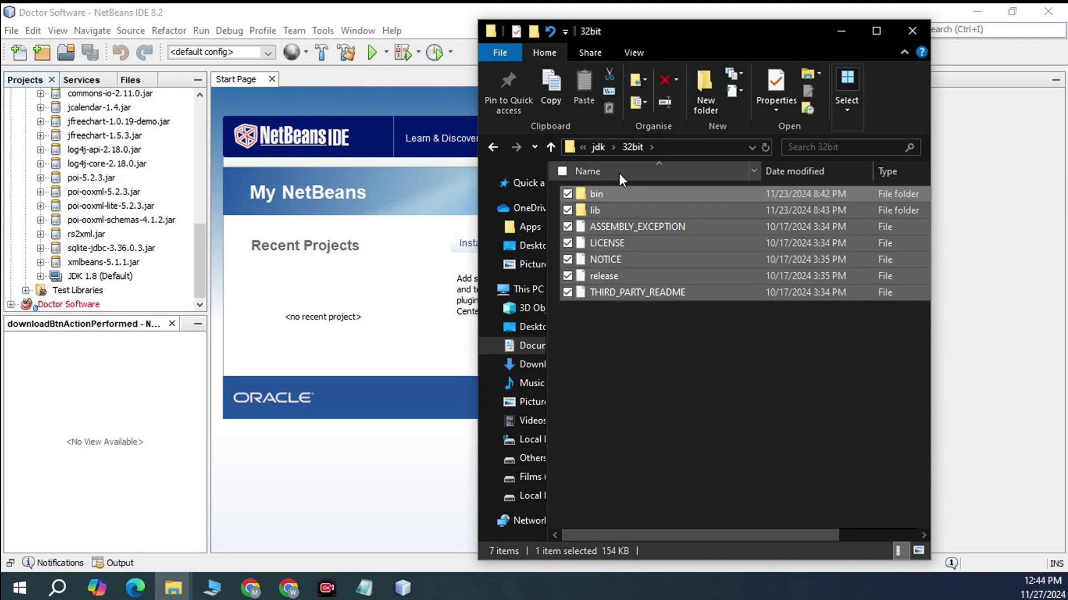
{"action": "left_click", "coordinate": [492, 148]}
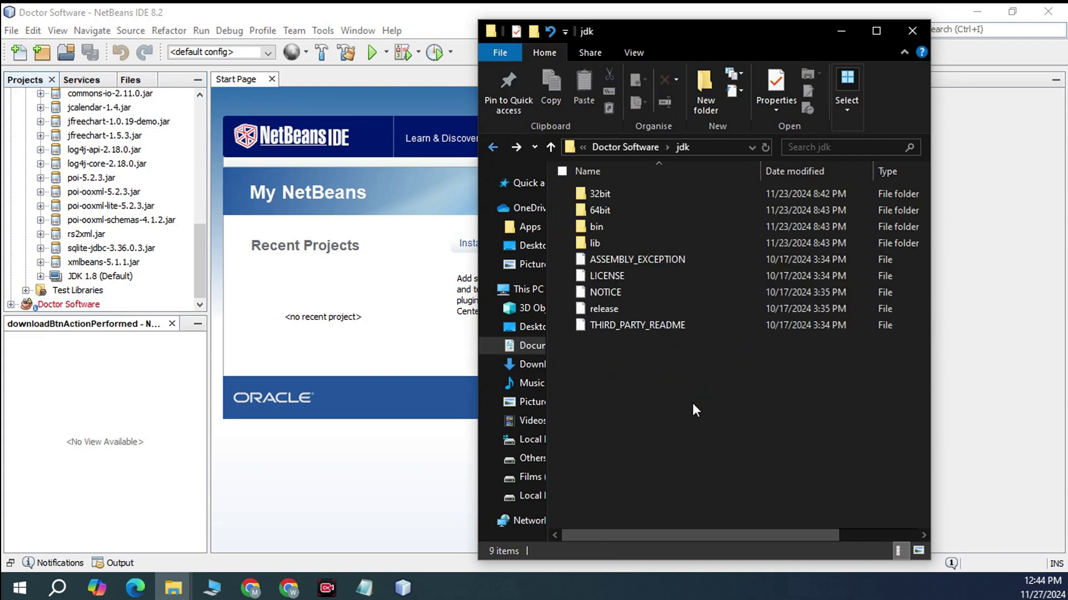
{"action": "left_click_drag", "start_coordinate": [693, 402], "coordinate": [582, 212]}
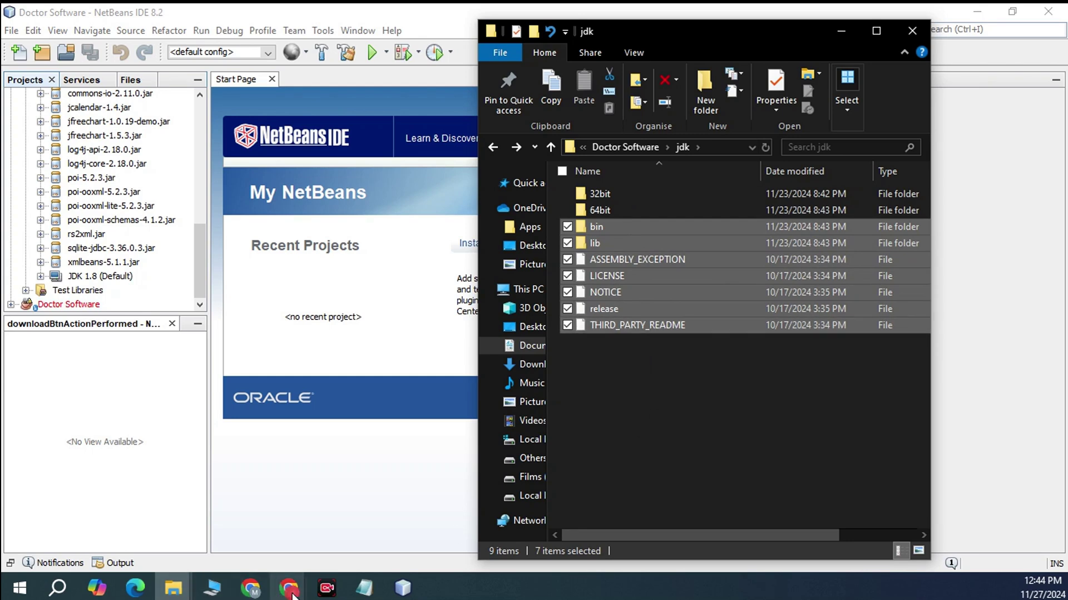
Switch to the Oracle Java Downloads page in Chrome and examine the JDK 23 Windows installers and the compressed archive link.
{"action": "mouse_move", "coordinate": [293, 594]}
{"action": "left_click", "coordinate": [370, 517]}
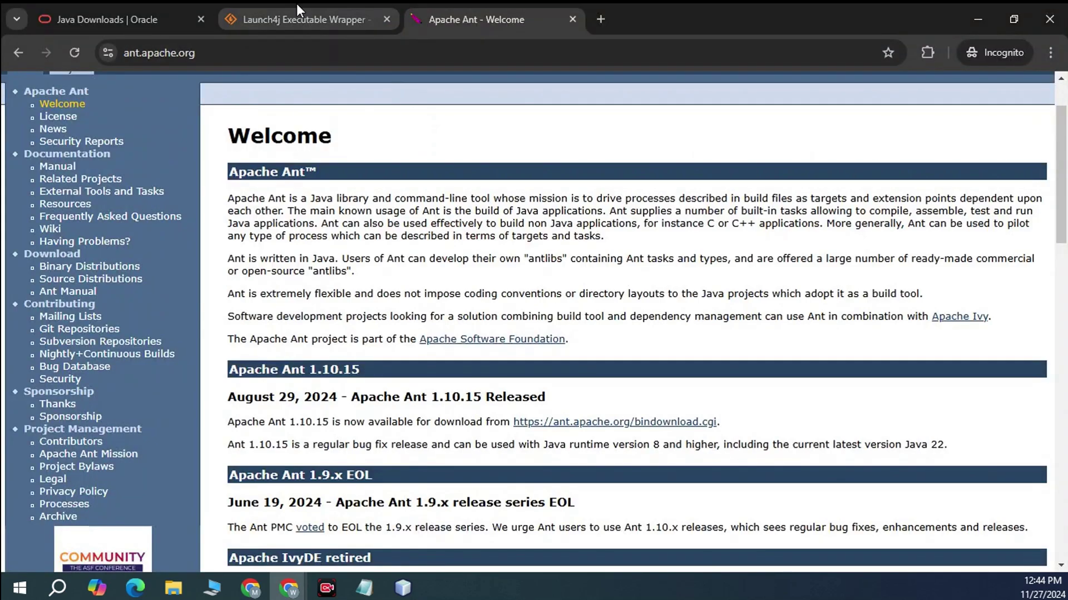
{"action": "left_click", "coordinate": [102, 11]}
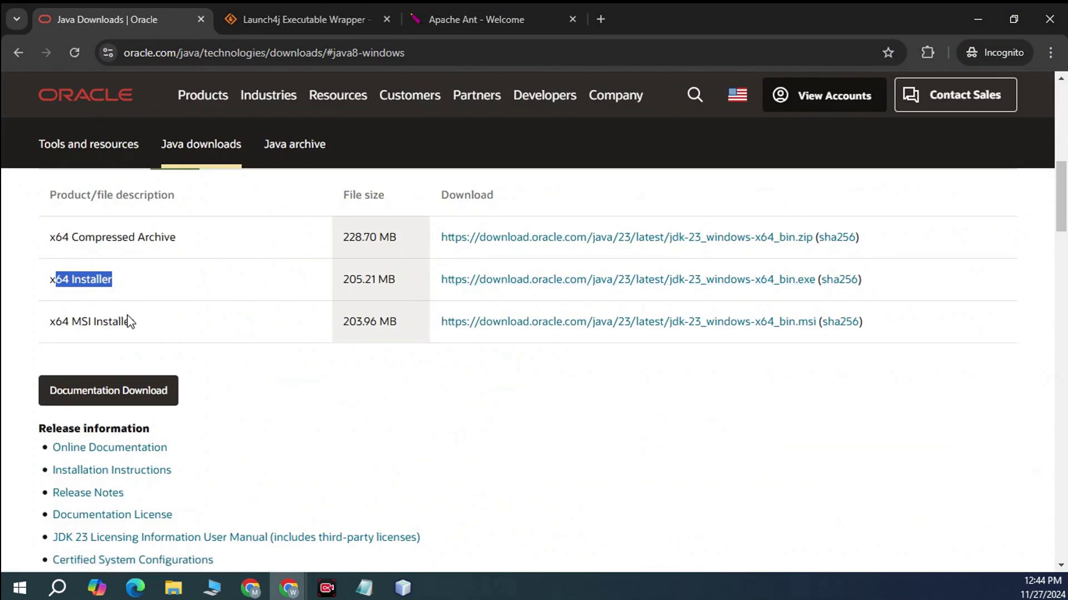
{"action": "left_click", "coordinate": [65, 317]}
{"action": "left_click_drag", "start_coordinate": [41, 327], "coordinate": [153, 328]}
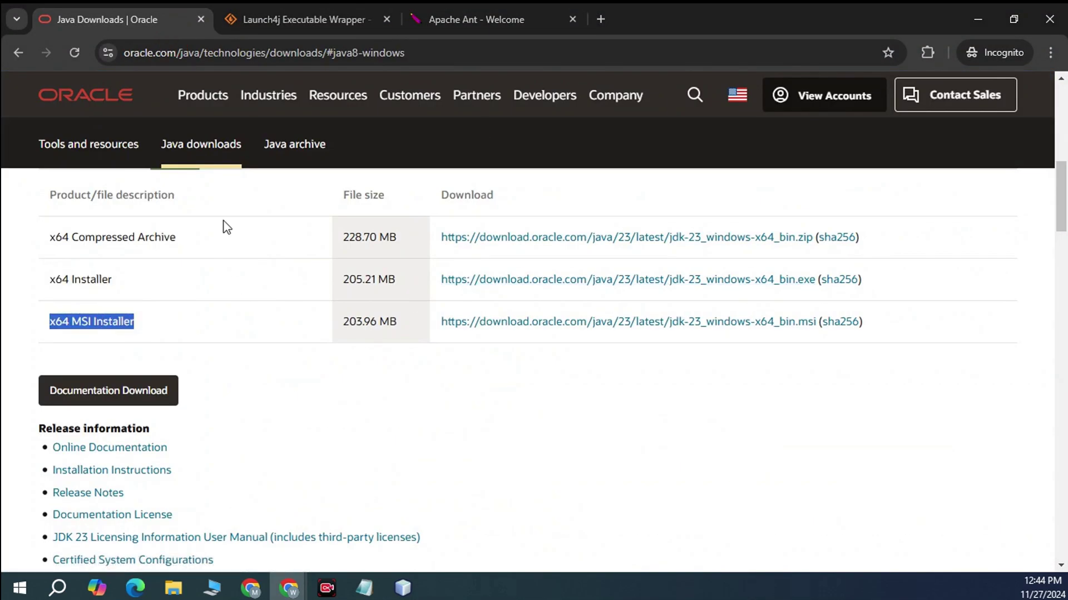
{"action": "scroll", "coordinate": [228, 234], "scroll_direction": "up", "scroll_amount": 3}
{"action": "scroll", "coordinate": [161, 384], "scroll_direction": "down", "scroll_amount": 2}
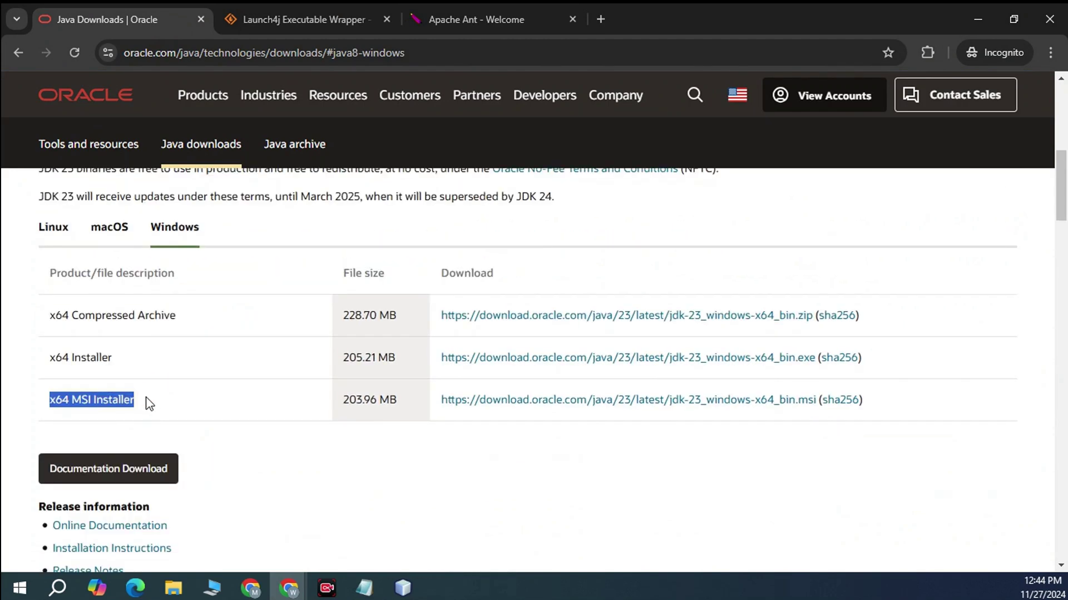
{"action": "left_click_drag", "start_coordinate": [141, 401], "coordinate": [48, 401]}
{"action": "left_click", "coordinate": [141, 401]}
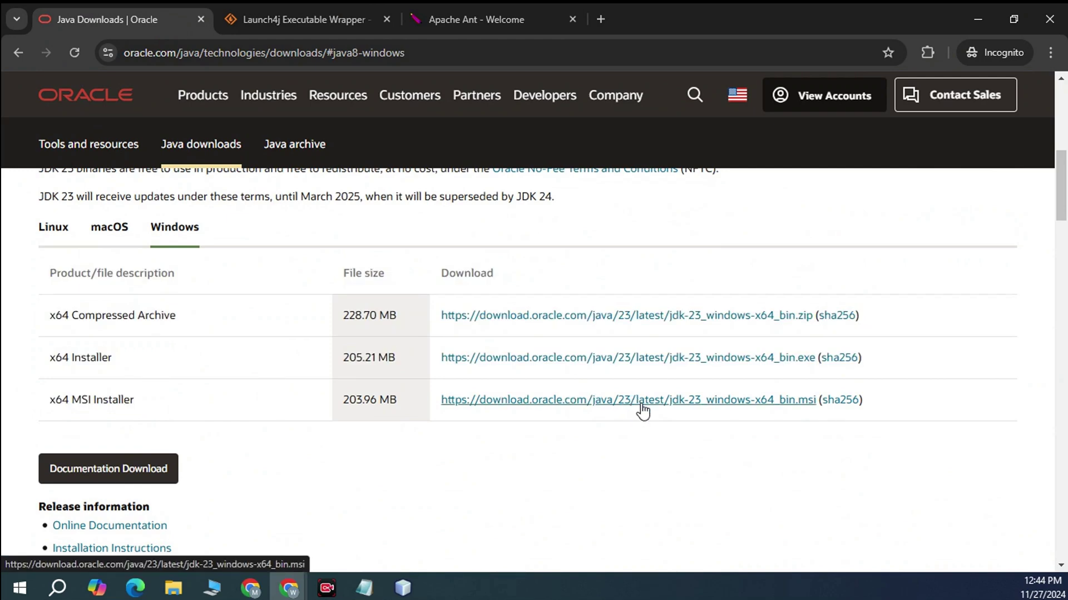
{"action": "left_click", "coordinate": [116, 307]}
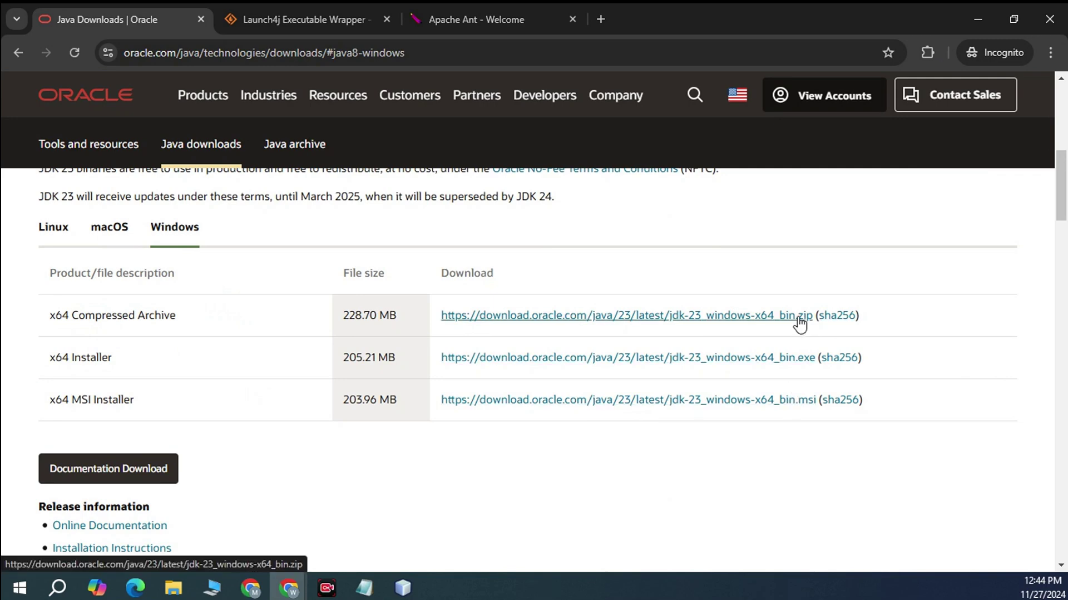
{"action": "left_click_drag", "start_coordinate": [887, 321], "coordinate": [443, 314]}
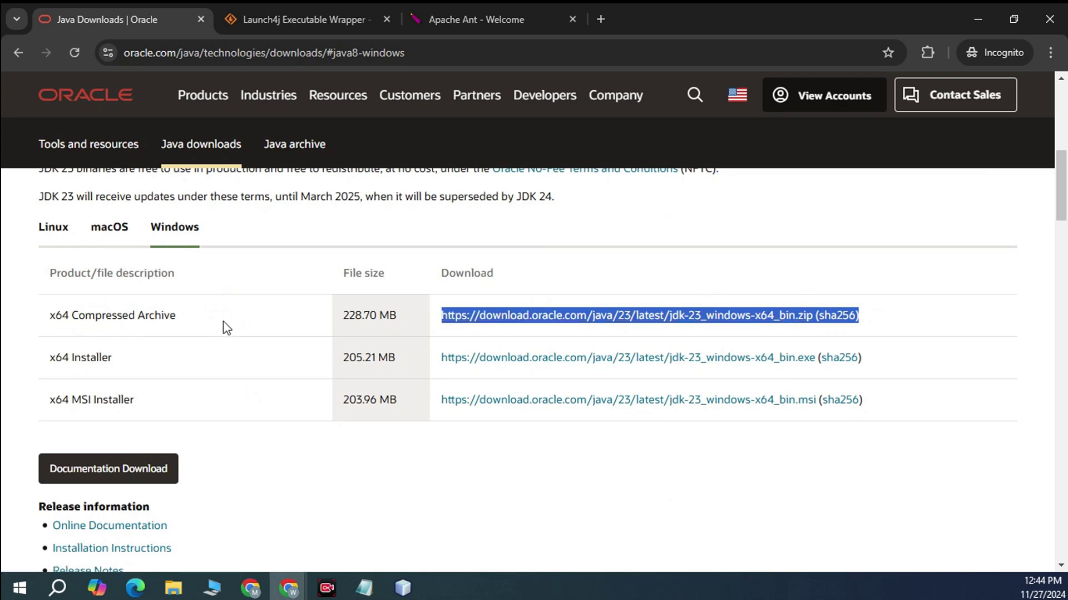
Find the Java 8 section on the Java Downloads page and show its Windows download table.
{"action": "scroll", "coordinate": [185, 273], "scroll_direction": "up", "scroll_amount": 1}
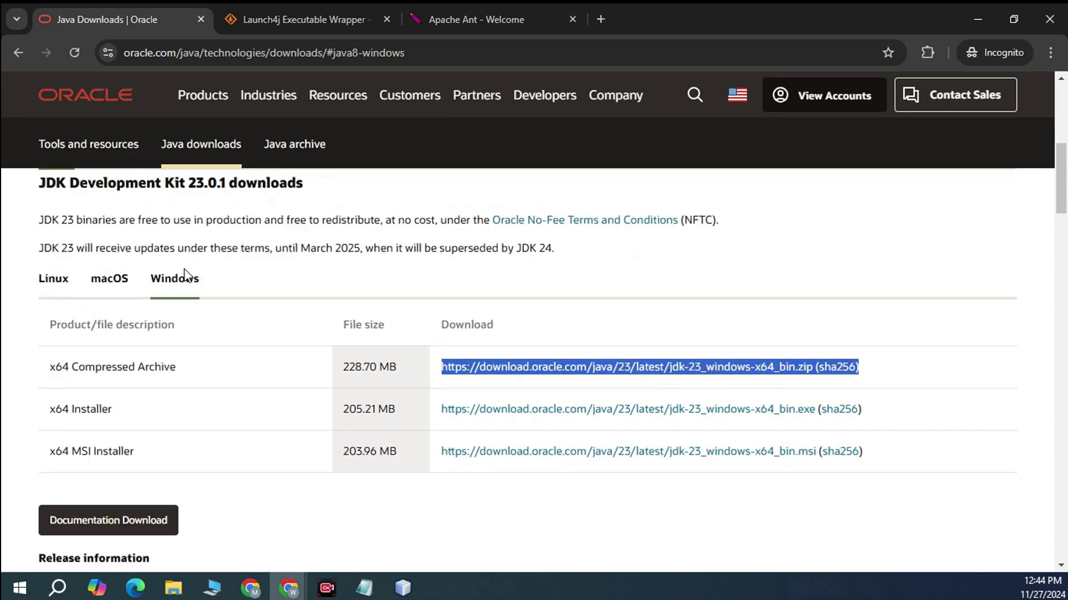
{"action": "scroll", "coordinate": [185, 273], "scroll_direction": "up", "scroll_amount": 1}
{"action": "scroll", "coordinate": [125, 245], "scroll_direction": "up", "scroll_amount": 2}
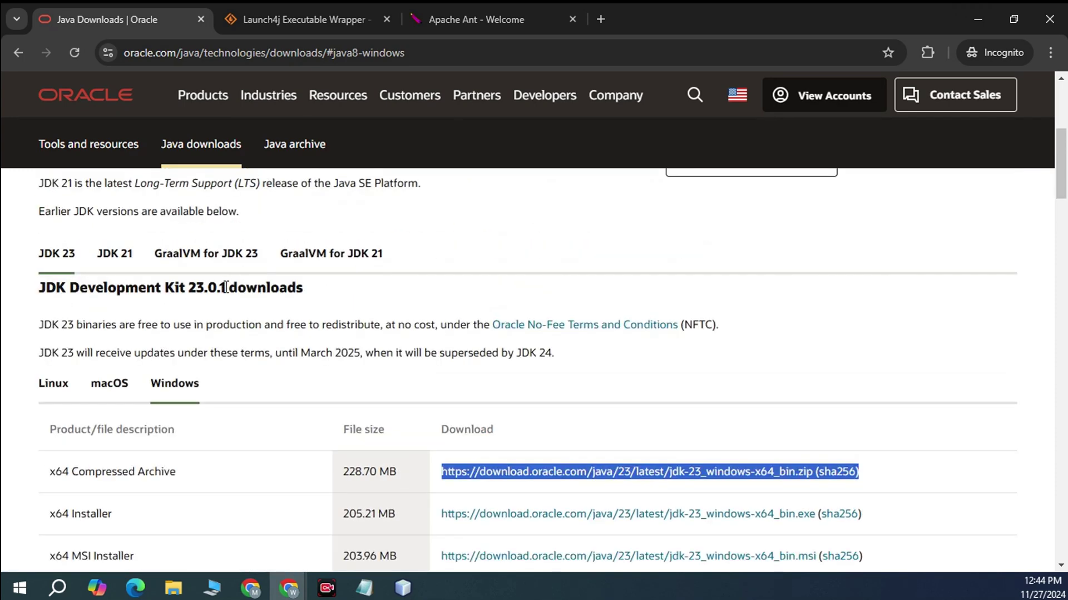
{"action": "left_click_drag", "start_coordinate": [205, 289], "coordinate": [186, 288]}
{"action": "scroll", "coordinate": [339, 319], "scroll_direction": "down", "scroll_amount": 15}
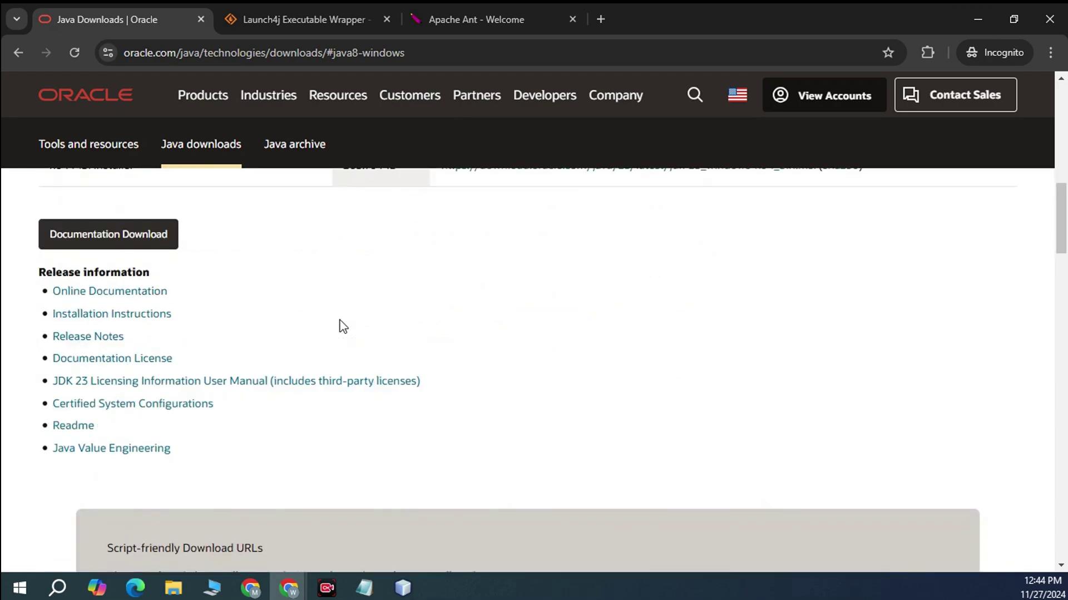
{"action": "scroll", "coordinate": [291, 399], "scroll_direction": "up", "scroll_amount": 4}
{"action": "scroll", "coordinate": [291, 399], "scroll_direction": "down", "scroll_amount": 1}
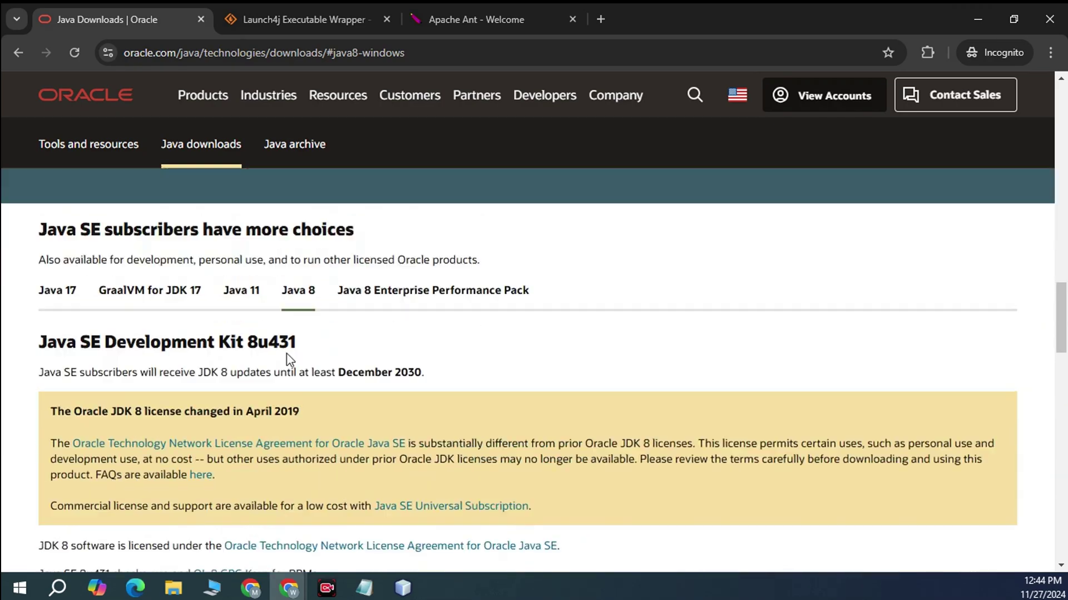
{"action": "left_click", "coordinate": [296, 291]}
{"action": "scroll", "coordinate": [327, 339], "scroll_direction": "down", "scroll_amount": 2}
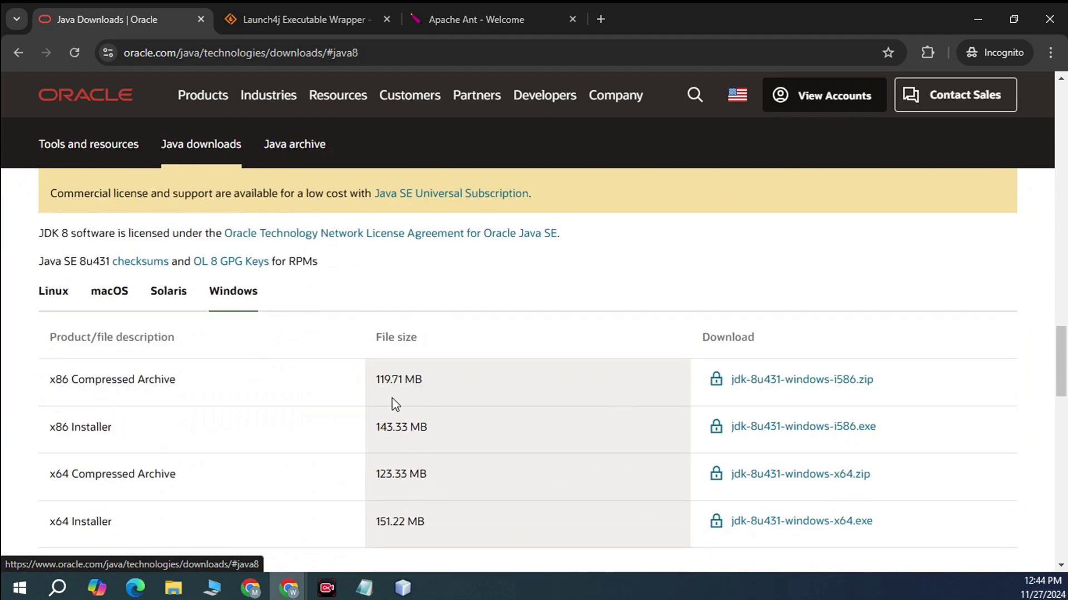
{"action": "scroll", "coordinate": [396, 403], "scroll_direction": "down", "scroll_amount": 3}
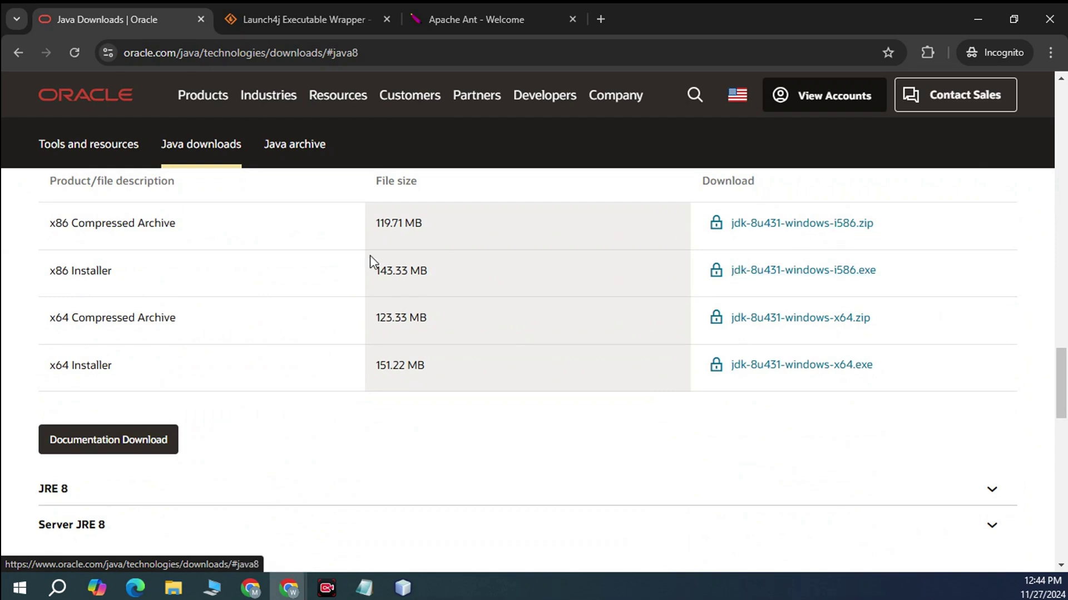
Examine the Java 8 Windows downloads, highlighting the x86 archive size, the x64 and x86 zip links and the x86 installer link.
{"action": "left_click_drag", "start_coordinate": [449, 238], "coordinate": [376, 225]}
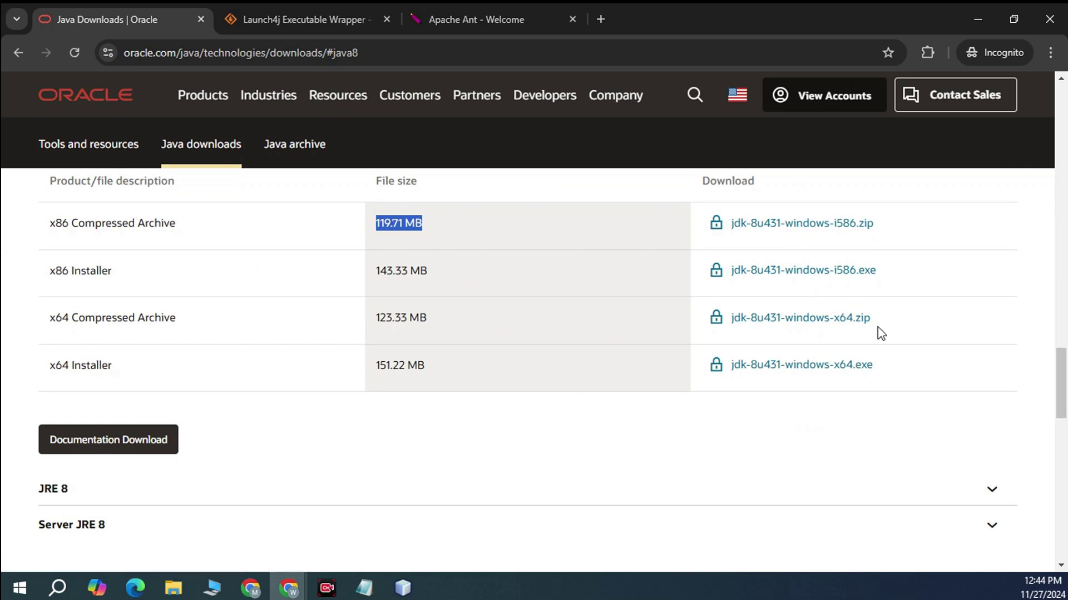
{"action": "left_click", "coordinate": [897, 320]}
{"action": "left_click_drag", "start_coordinate": [897, 320], "coordinate": [728, 316]}
{"action": "left_click", "coordinate": [974, 316]}
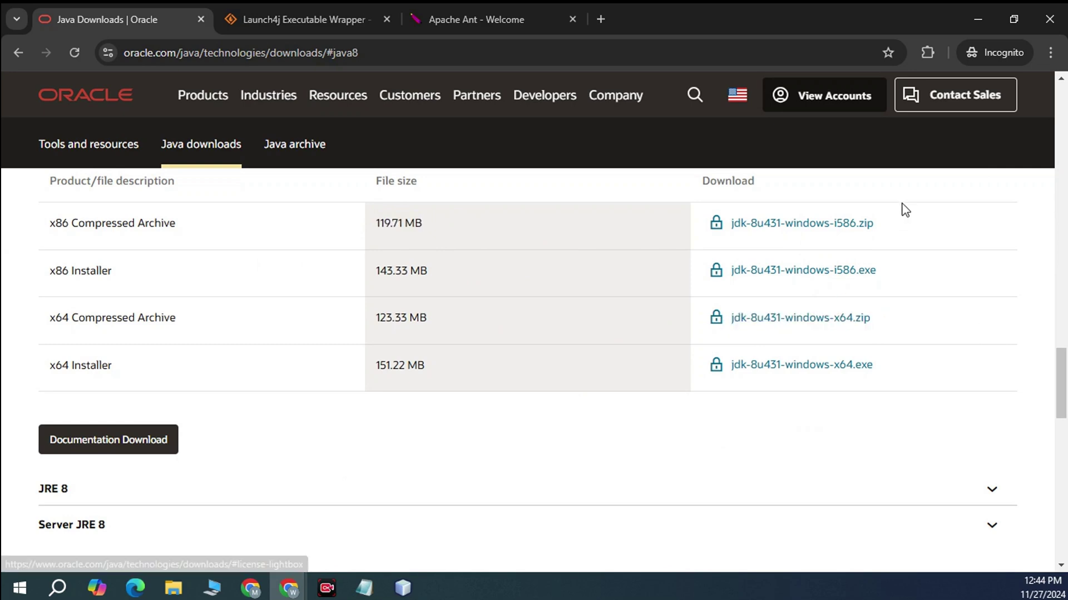
{"action": "left_click_drag", "start_coordinate": [897, 224], "coordinate": [733, 224]}
{"action": "left_click", "coordinate": [958, 224]}
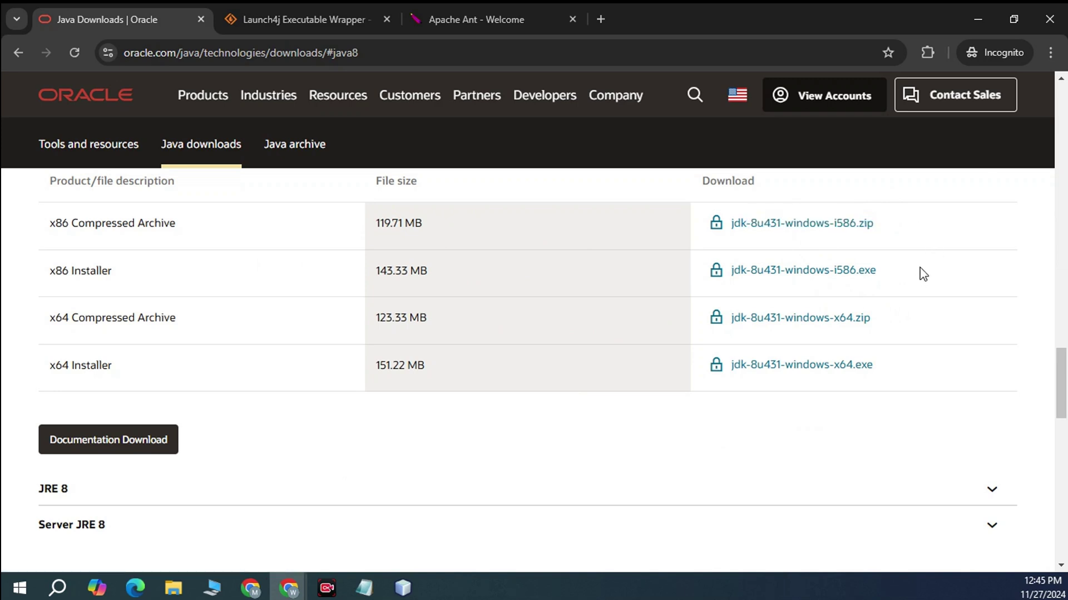
{"action": "left_click_drag", "start_coordinate": [920, 271], "coordinate": [699, 266]}
{"action": "left_click", "coordinate": [906, 279]}
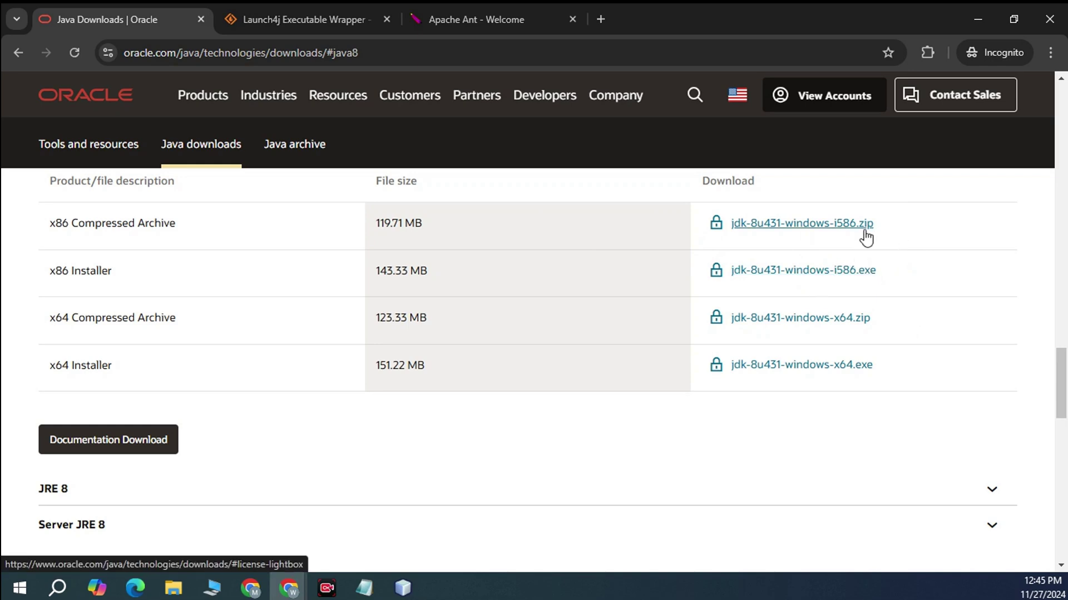
View the installed jdk-1.8 folder in File Explorer, minimize it, and bring up the Doctor Software project's jdk folder.
{"action": "mouse_move", "coordinate": [173, 587]}
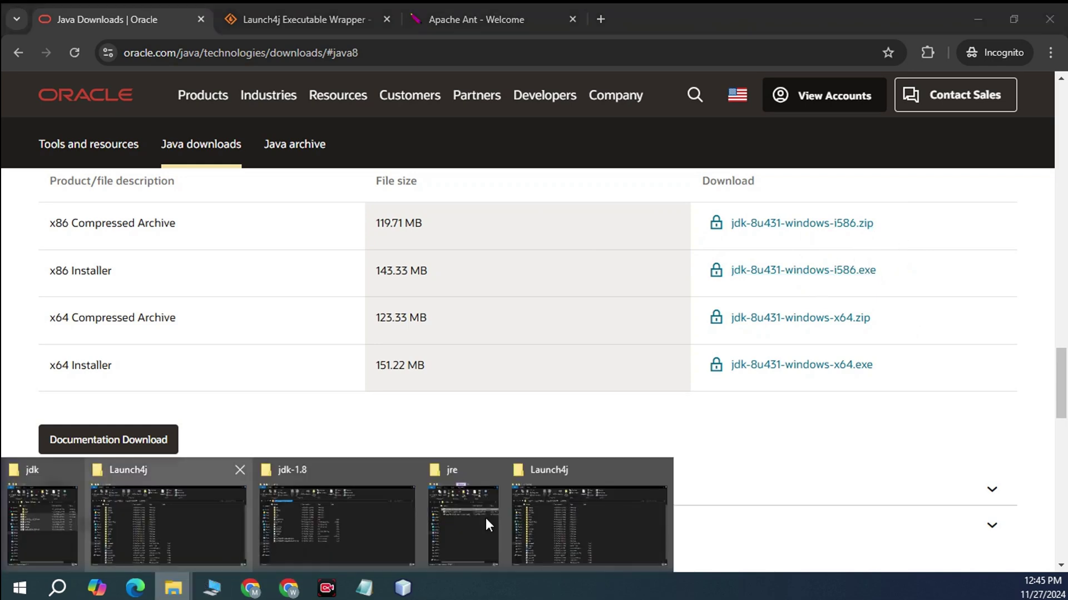
{"action": "left_click", "coordinate": [301, 509]}
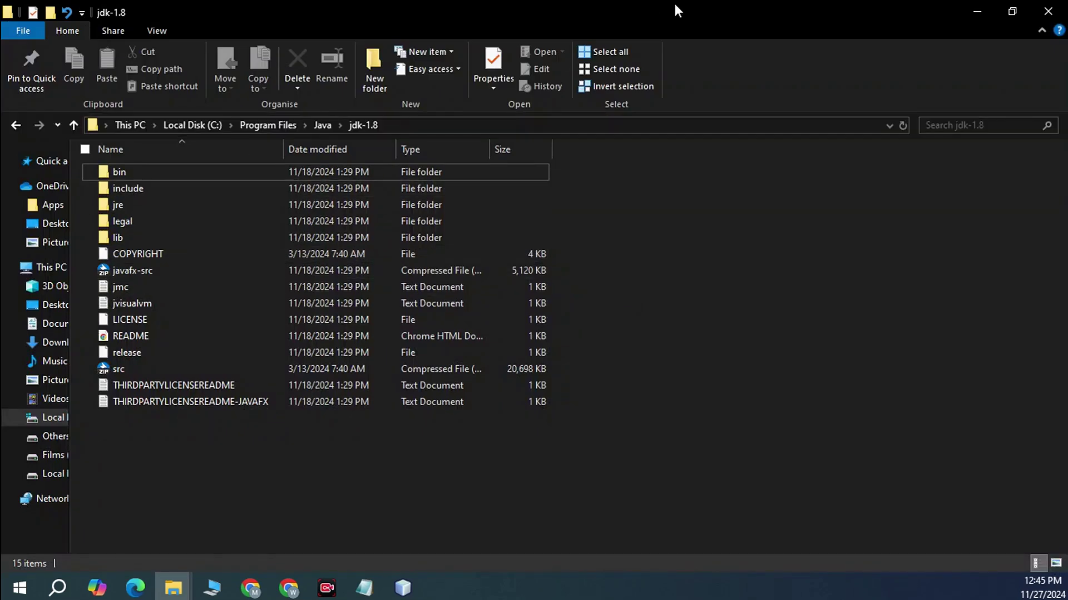
{"action": "left_click", "coordinate": [974, 11]}
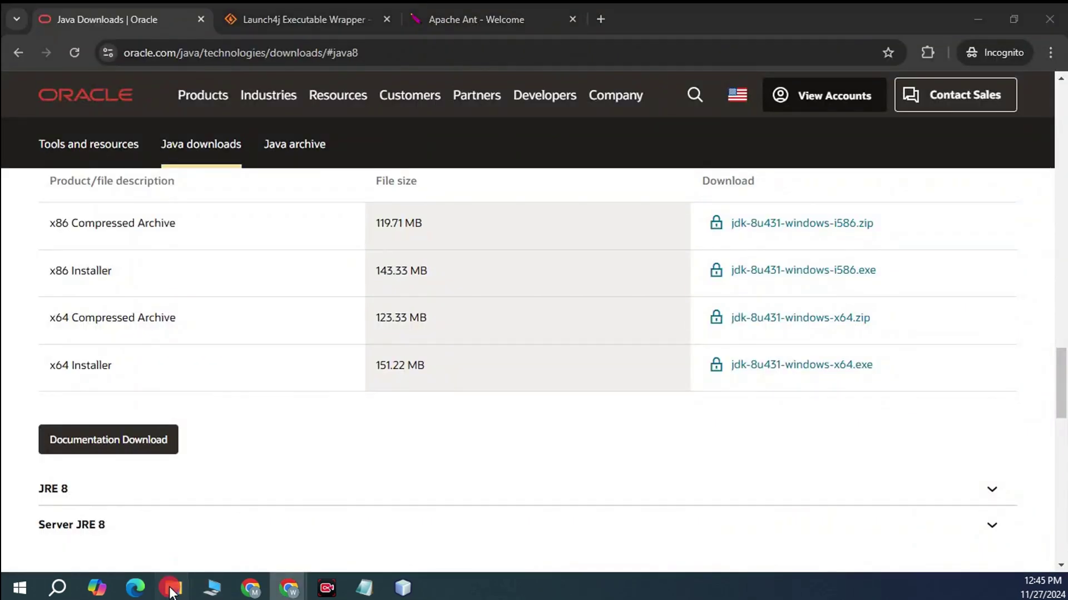
{"action": "mouse_move", "coordinate": [174, 587]}
{"action": "left_click", "coordinate": [78, 519]}
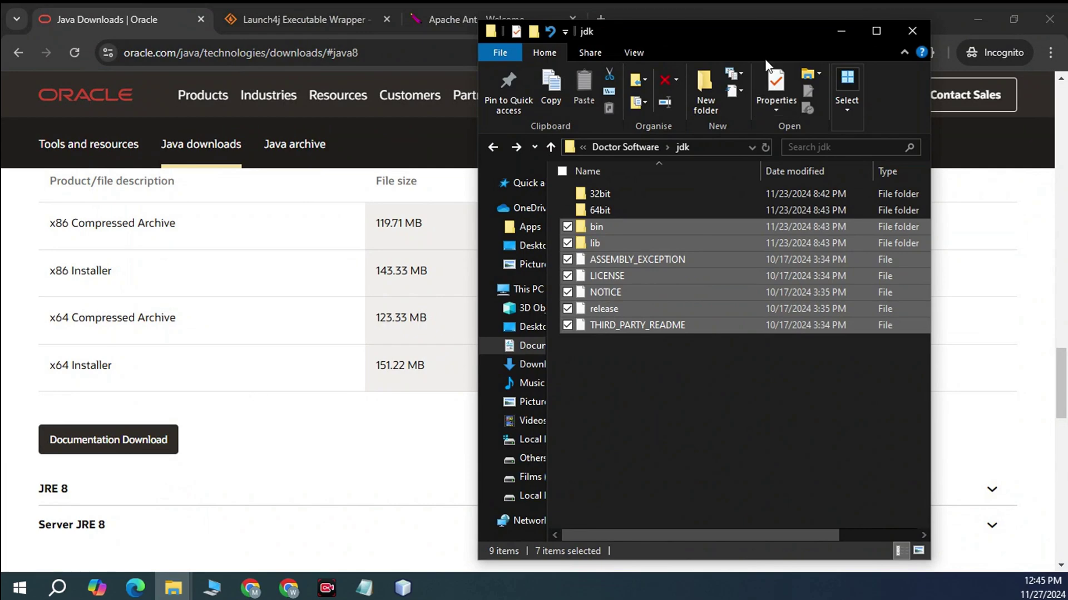
Compare the project's jdk folder with the Java 8 download links and select everything in it except the 32bit and 64bit folders.
{"action": "left_click", "coordinate": [610, 145]}
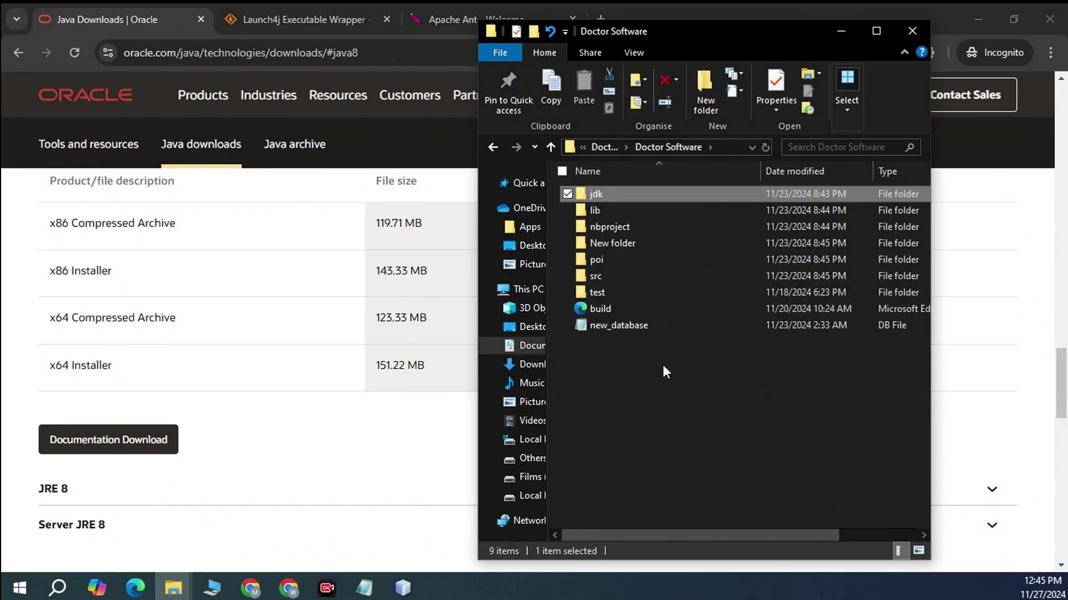
{"action": "left_click", "coordinate": [582, 195]}
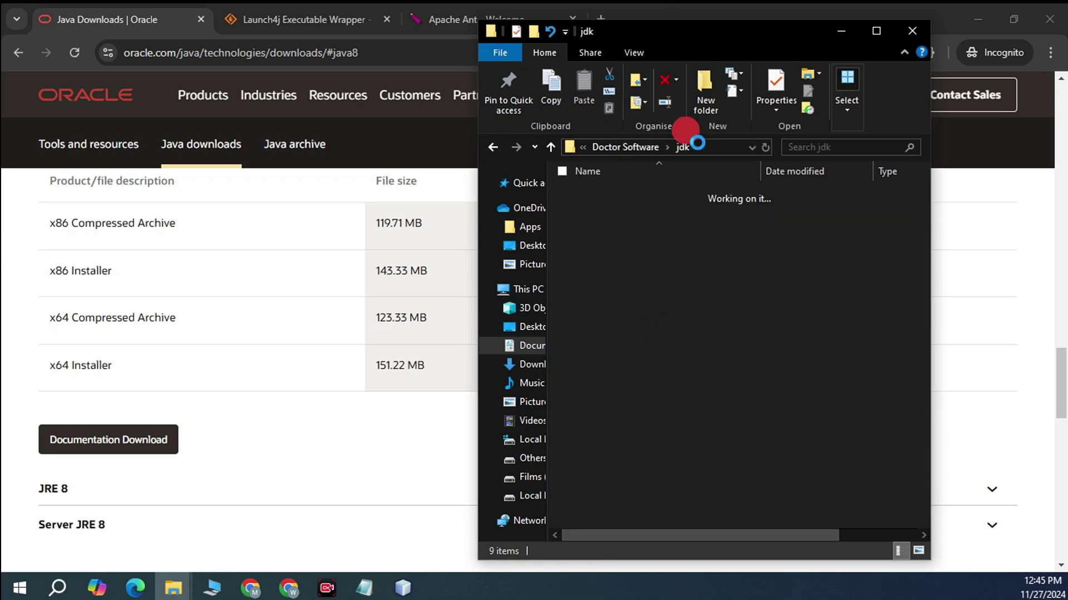
{"action": "left_click_drag", "start_coordinate": [683, 32], "coordinate": [314, 112]}
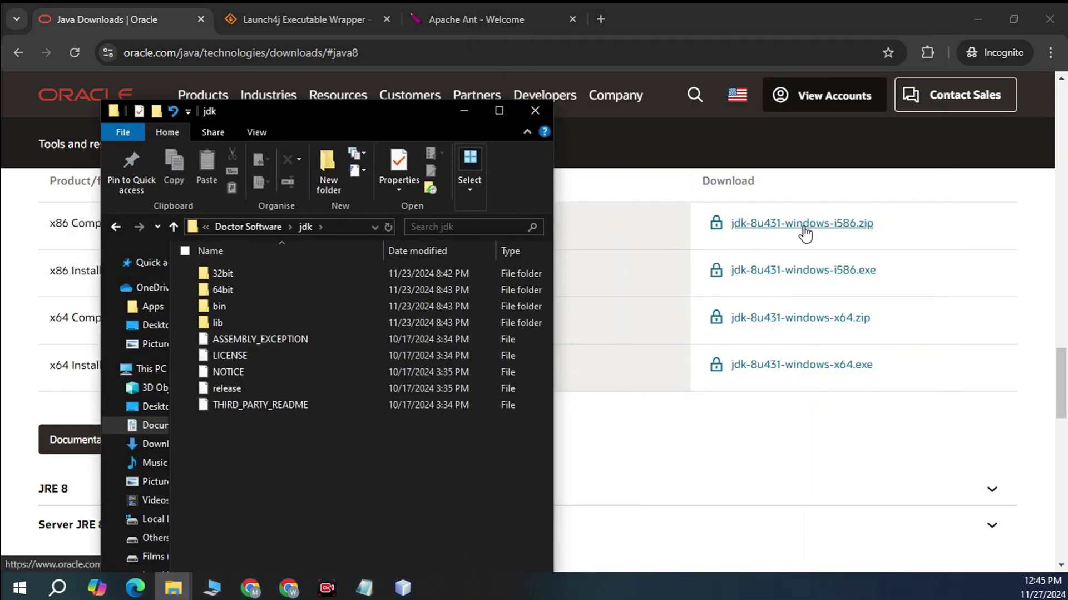
{"action": "left_click_drag", "start_coordinate": [289, 472], "coordinate": [236, 308]}
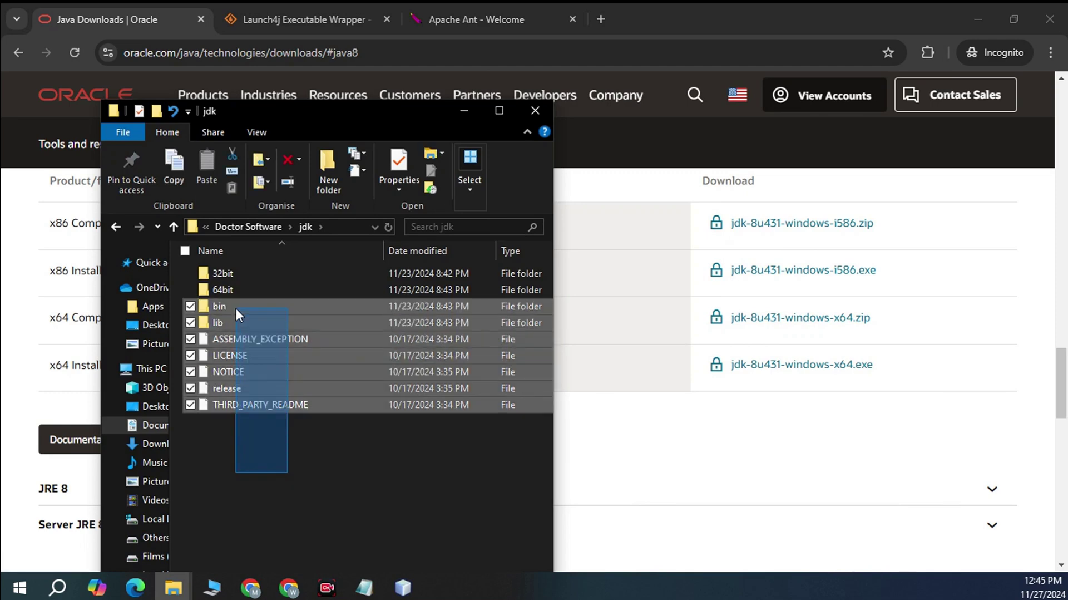
{"action": "left_click_drag", "start_coordinate": [336, 118], "coordinate": [711, 40]}
View the Doctor Software lib folder, return to the project folder, and select the jdk and lib folders together.
{"action": "left_click", "coordinate": [489, 152]}
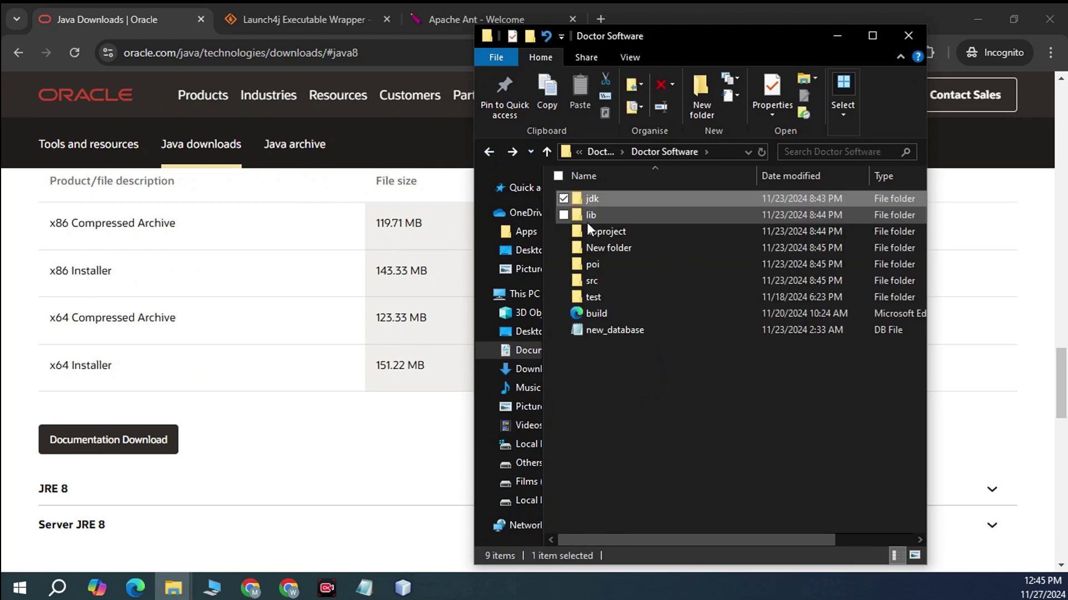
{"action": "double_click", "coordinate": [596, 216]}
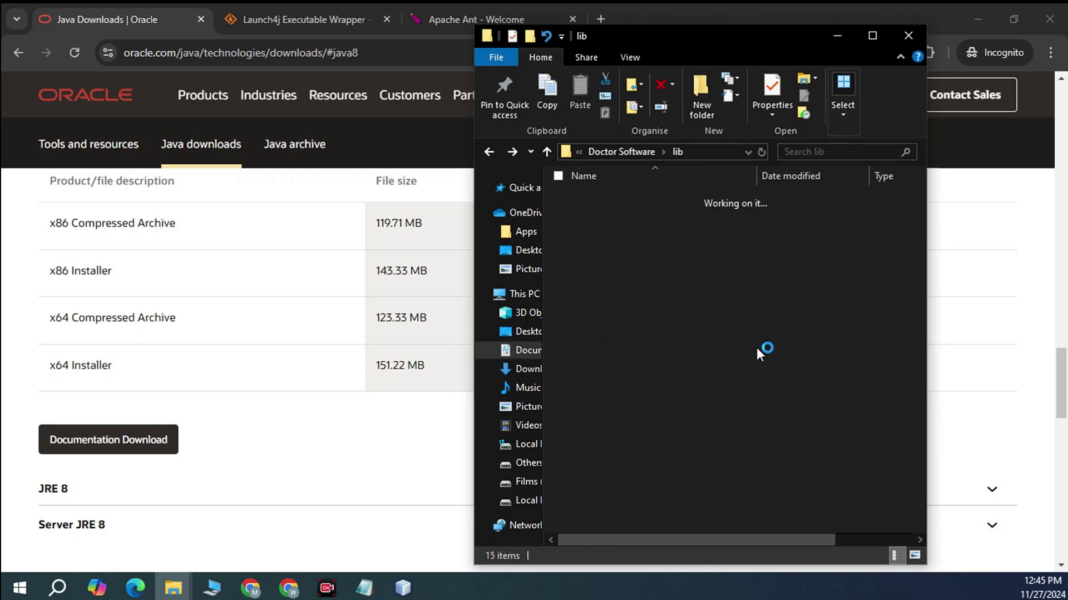
{"action": "left_click", "coordinate": [488, 150]}
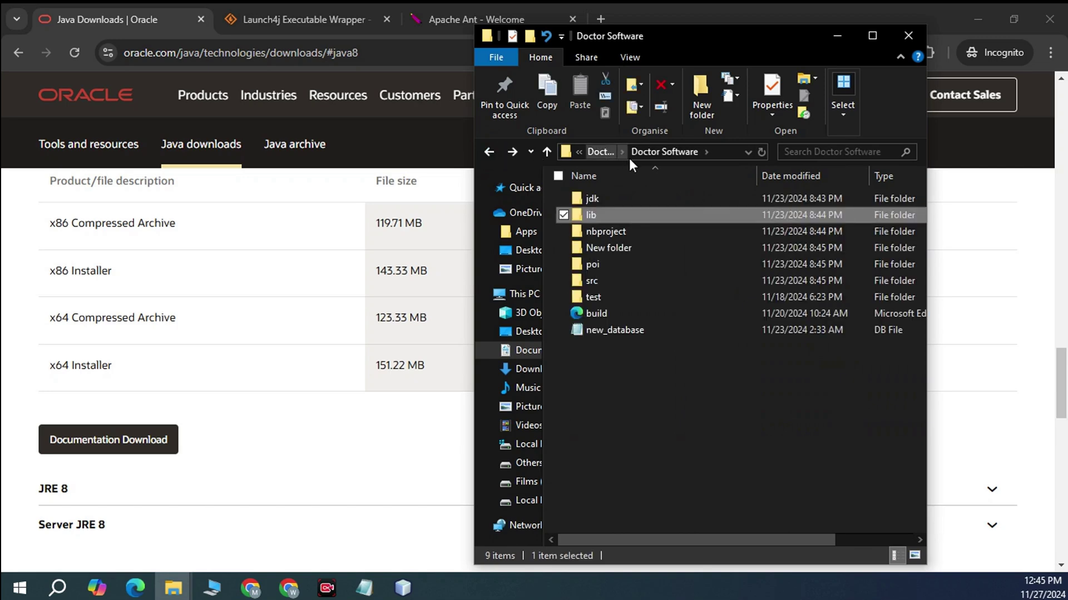
{"action": "left_click", "coordinate": [563, 198]}
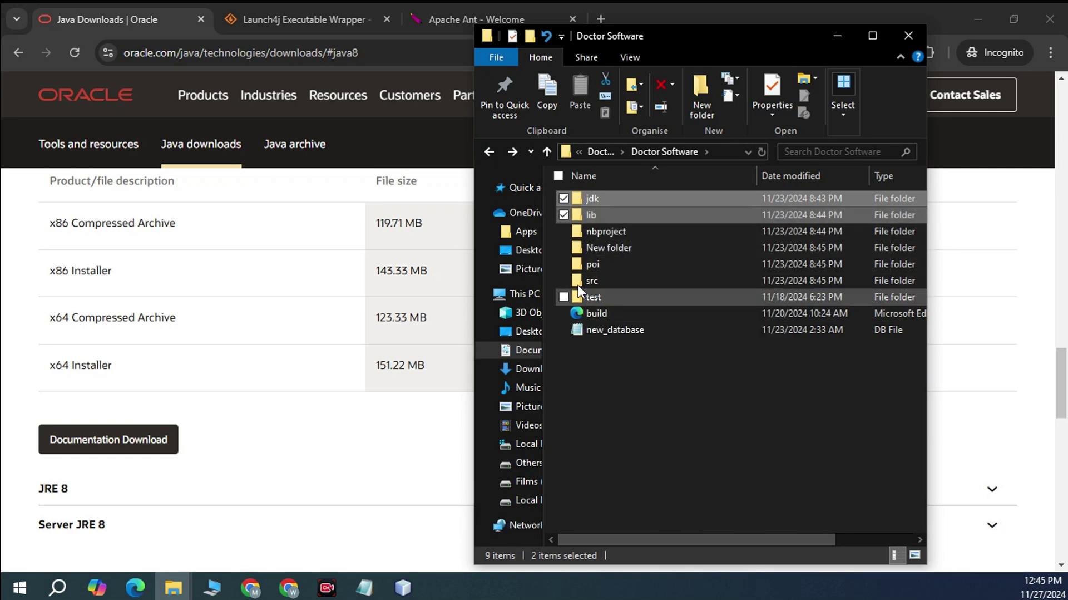
Switch to NetBeans, view the Doctor Software project's Libraries, collapse them, and minimize the IDE.
{"action": "left_click", "coordinate": [403, 587]}
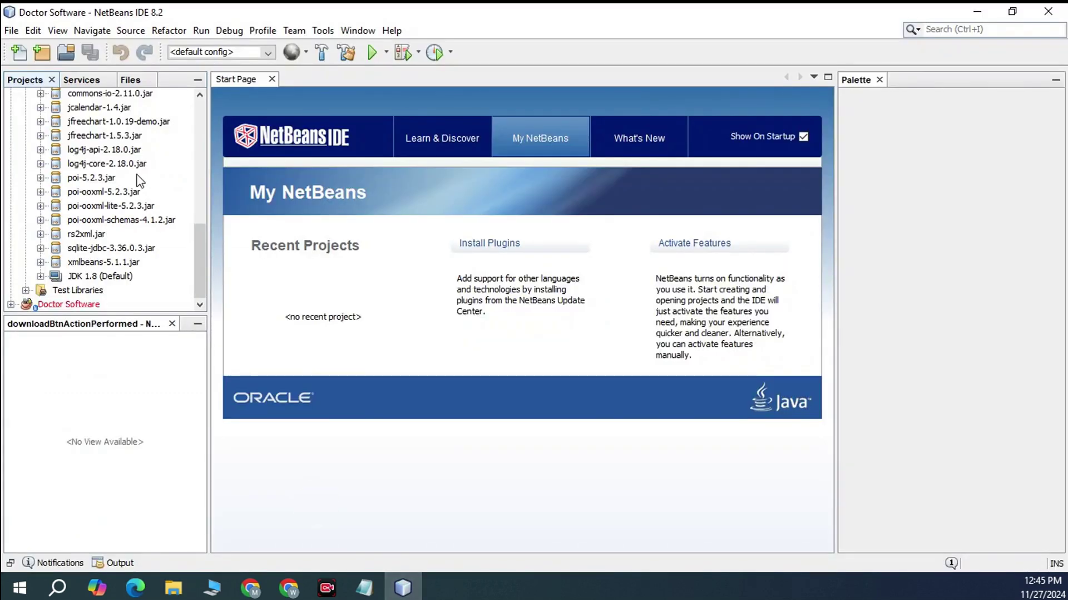
{"action": "scroll", "coordinate": [128, 211], "scroll_direction": "up", "scroll_amount": 5}
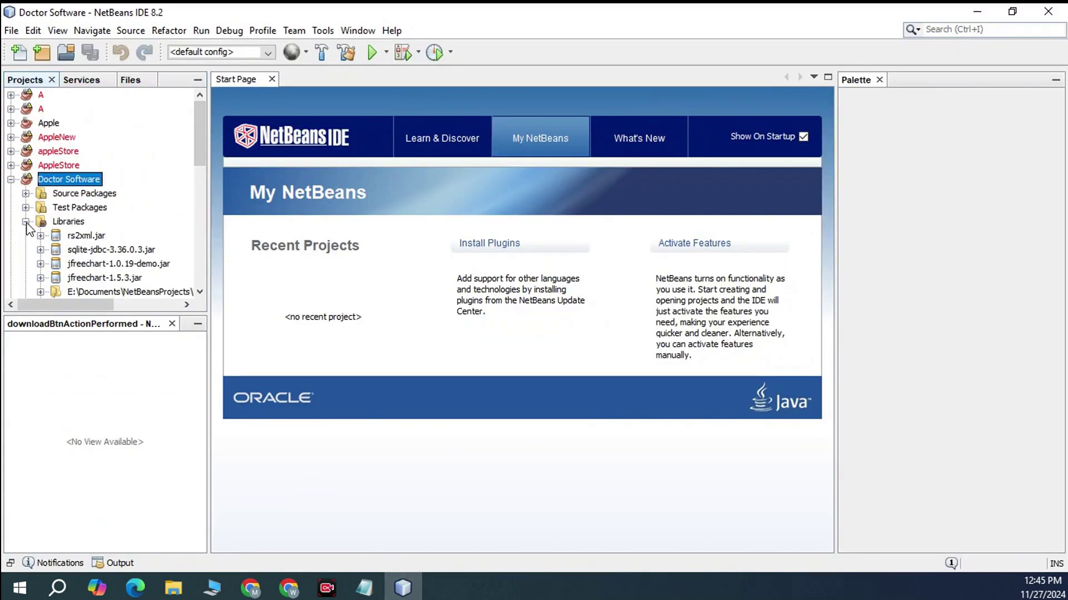
{"action": "left_click", "coordinate": [26, 222]}
{"action": "left_click", "coordinate": [978, 11]}
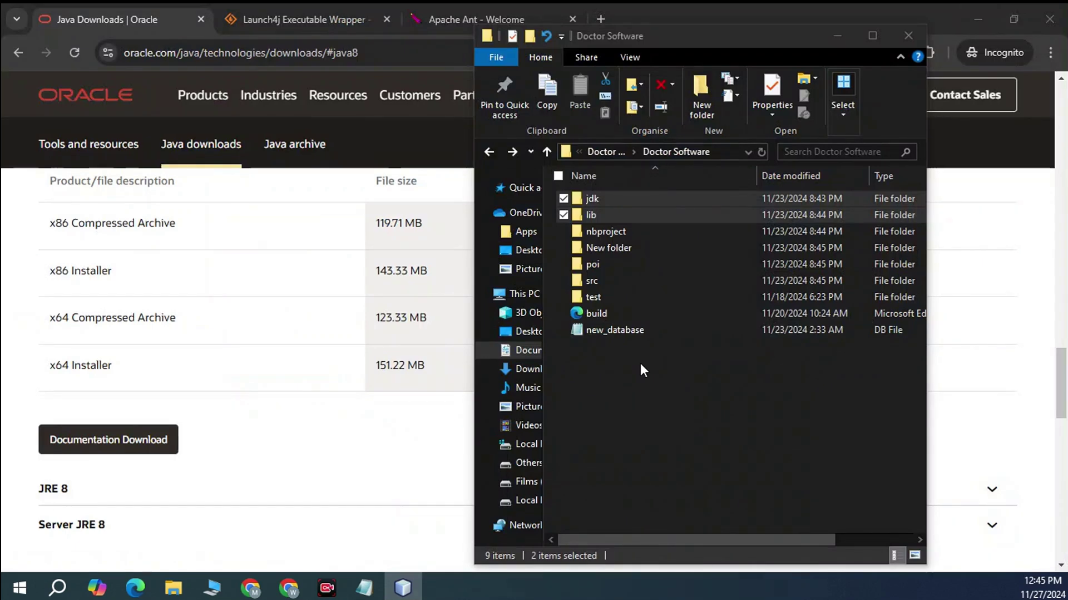
Select the new_database file in the project folder, and search Google for sqlite in a new Chrome tab.
{"action": "left_click", "coordinate": [635, 405]}
{"action": "left_click_drag", "start_coordinate": [717, 443], "coordinate": [615, 330]}
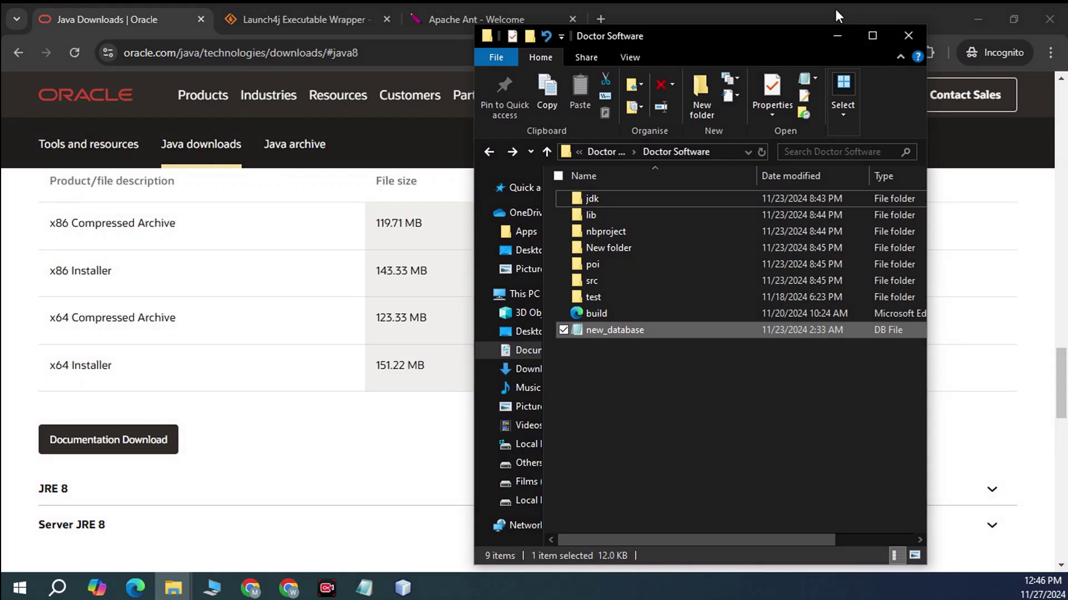
{"action": "left_click", "coordinate": [616, 15]}
{"action": "left_click", "coordinate": [609, 17]}
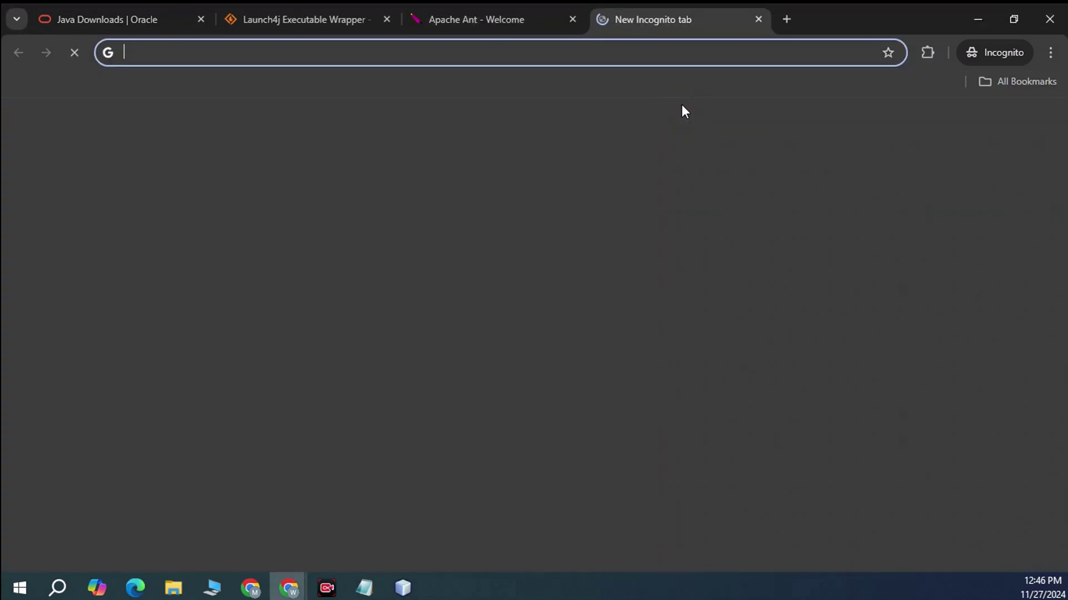
{"action": "type", "text": "sqlite"}
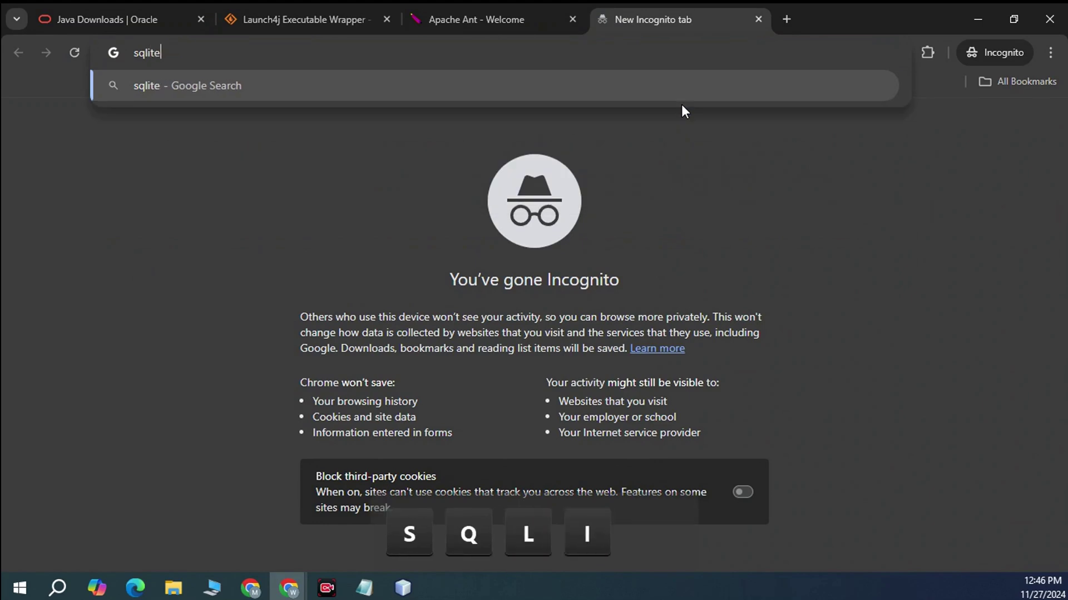
{"action": "key", "text": "Return"}
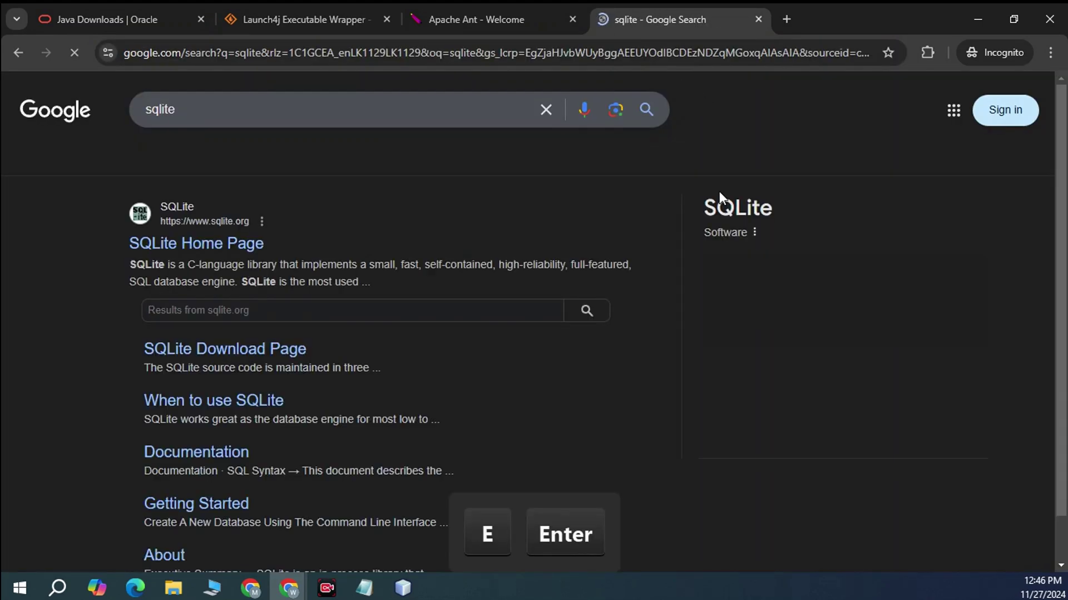
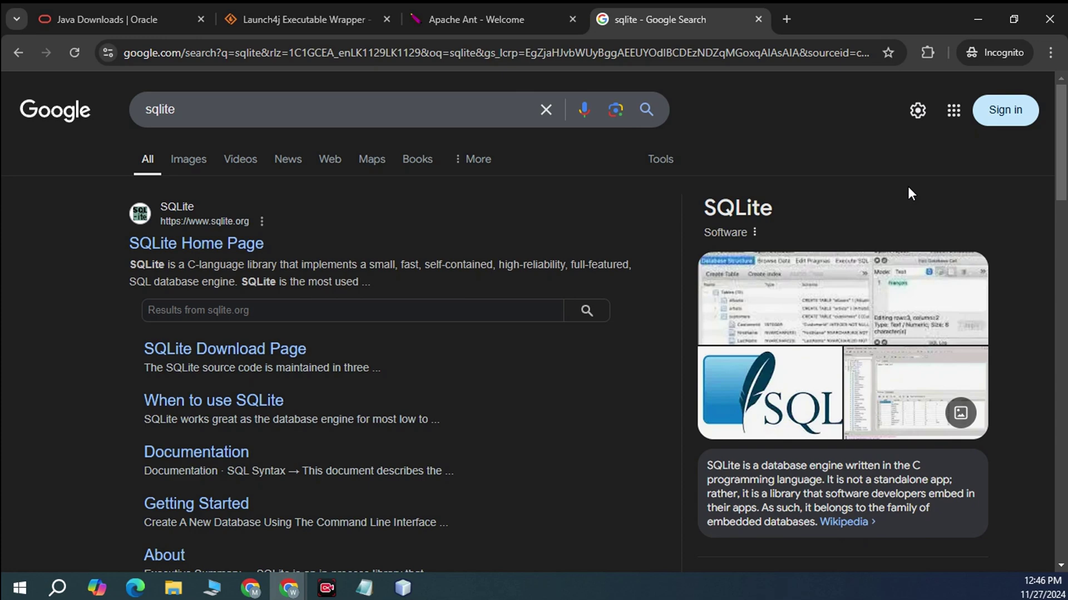
Look through the sqlite search results and highlight the SQLite heading of the software summary.
{"action": "scroll", "coordinate": [930, 205], "scroll_direction": "down", "scroll_amount": 4}
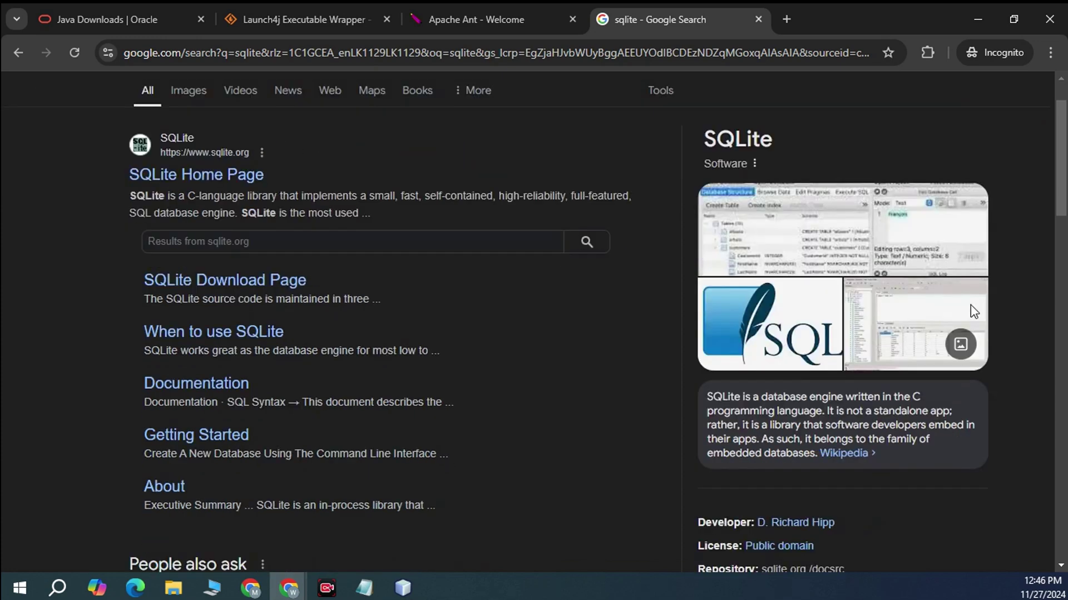
{"action": "scroll", "coordinate": [663, 278], "scroll_direction": "up", "scroll_amount": 5}
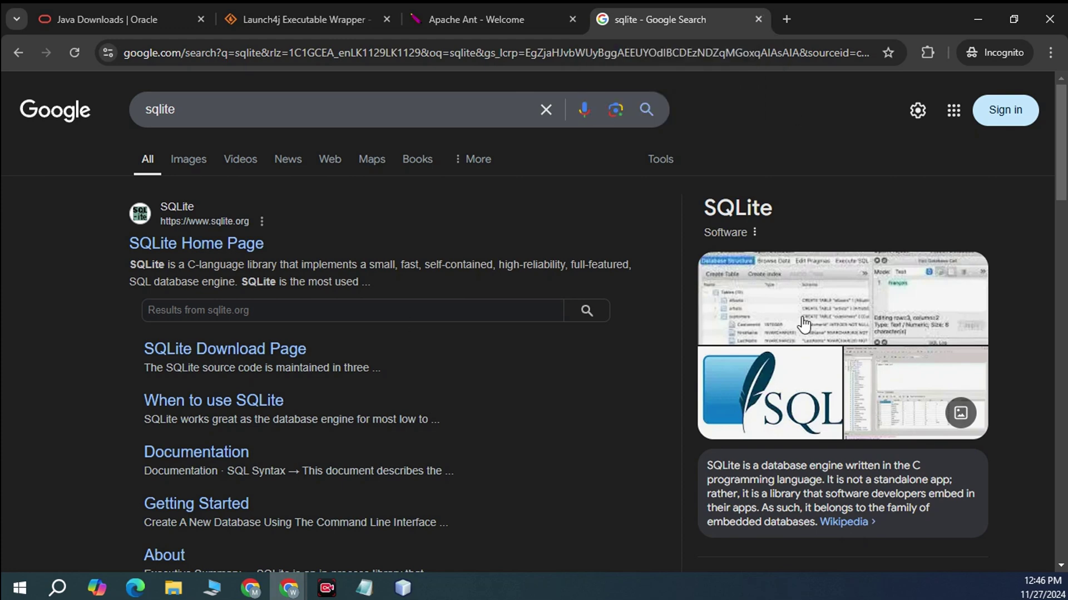
{"action": "scroll", "coordinate": [685, 319], "scroll_direction": "down", "scroll_amount": 7}
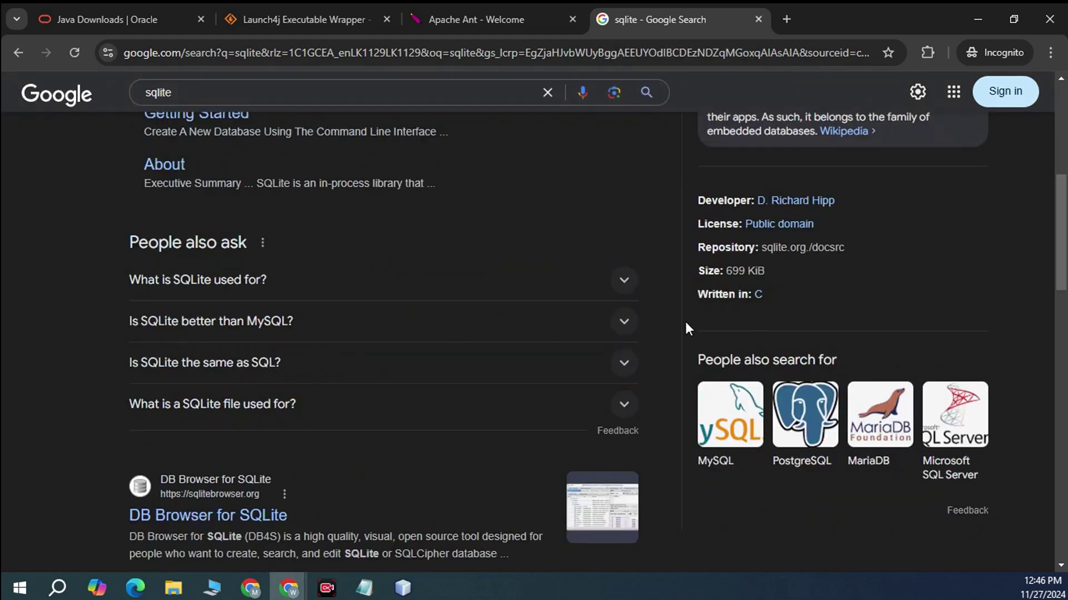
{"action": "scroll", "coordinate": [686, 319], "scroll_direction": "up", "scroll_amount": 7}
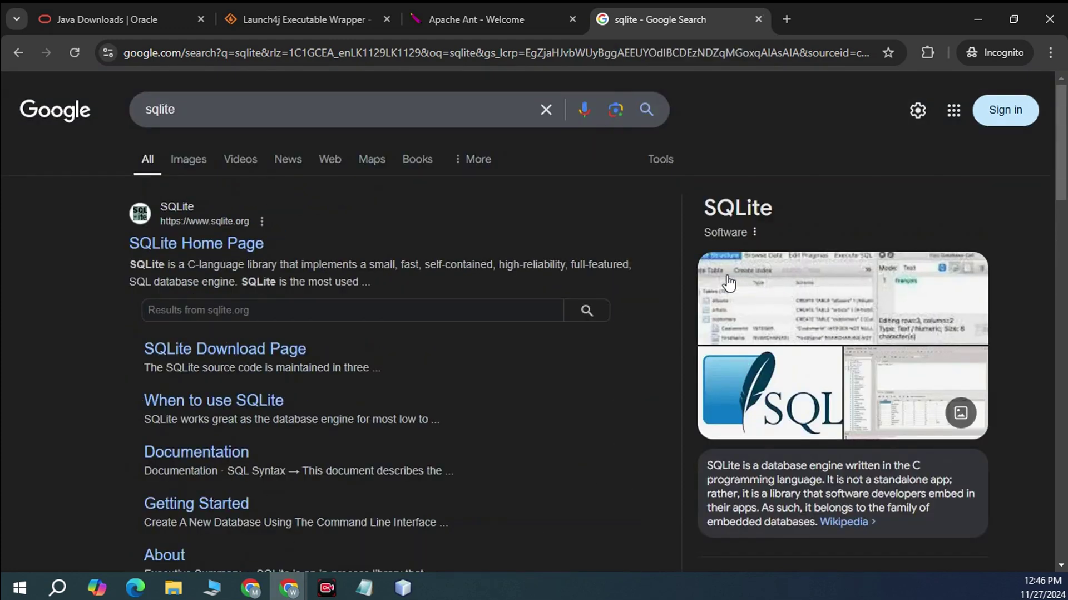
{"action": "left_click_drag", "start_coordinate": [694, 205], "coordinate": [791, 203]}
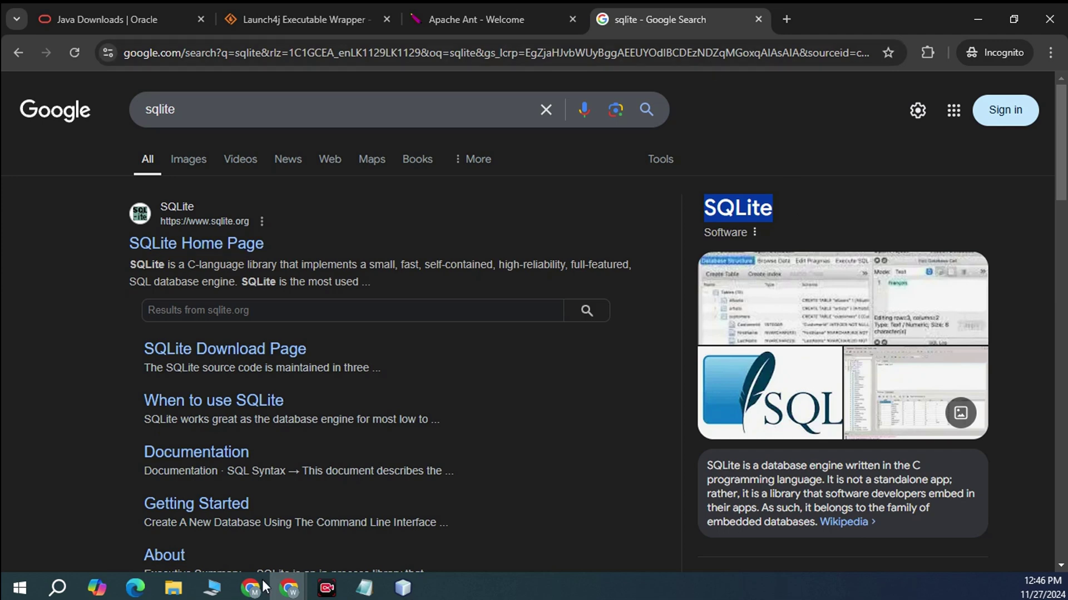
Return to the Doctor Software folder in File Explorer and point out the new_database file and the build file by selecting each.
{"action": "left_click", "coordinate": [179, 588]}
{"action": "left_click", "coordinate": [45, 520]}
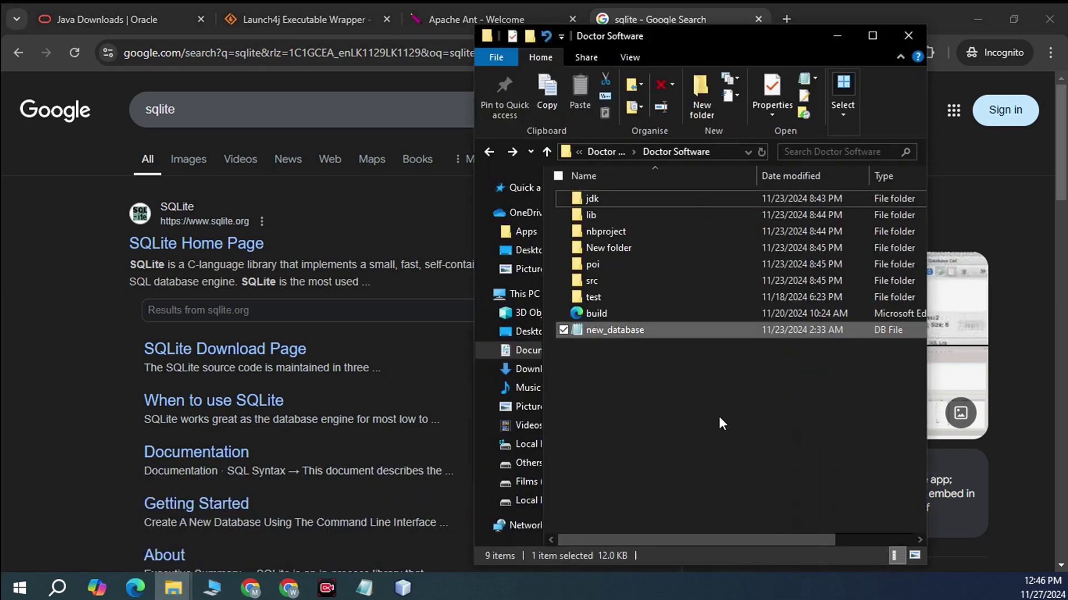
{"action": "left_click_drag", "start_coordinate": [676, 398], "coordinate": [618, 328]}
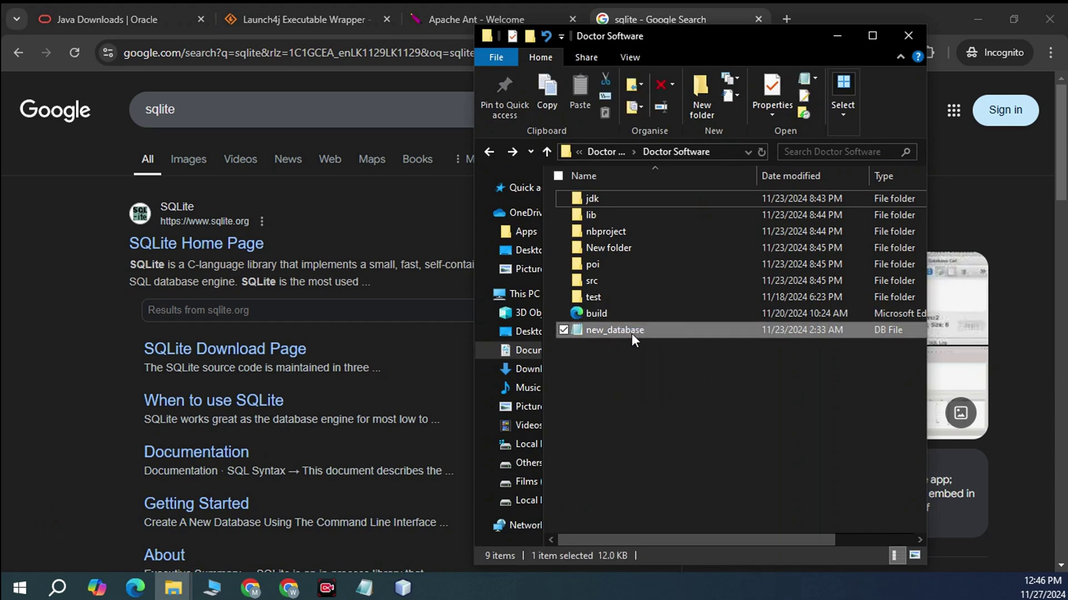
{"action": "left_click", "coordinate": [747, 409]}
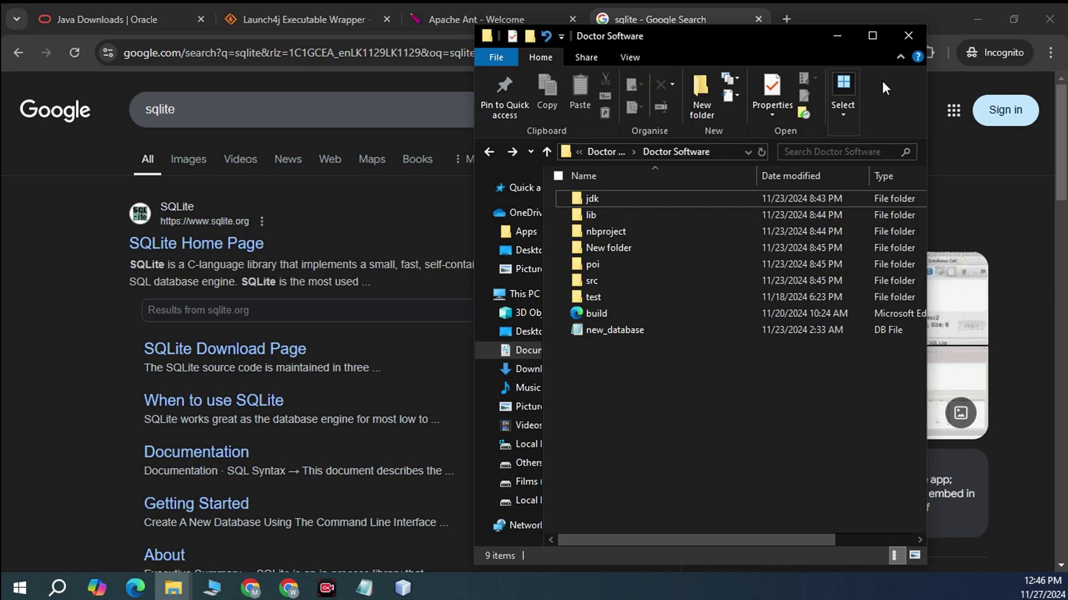
{"action": "left_click", "coordinate": [602, 315]}
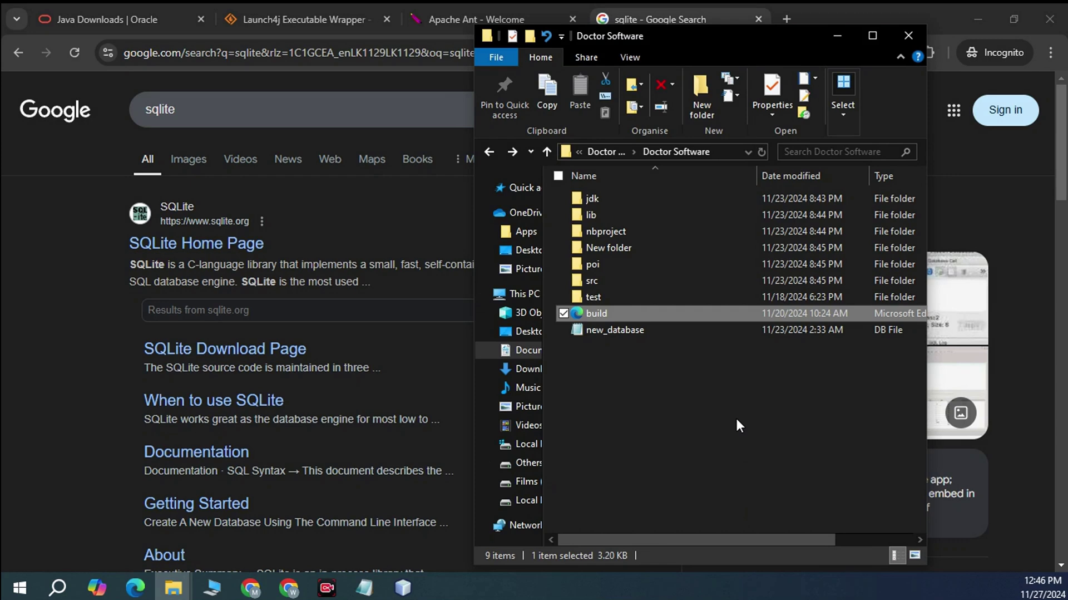
Switch to the Doctor-Software-Java GitHub repository in Chrome, examine its file list down to build.xml, and minimize the browser.
{"action": "left_click", "coordinate": [279, 591]}
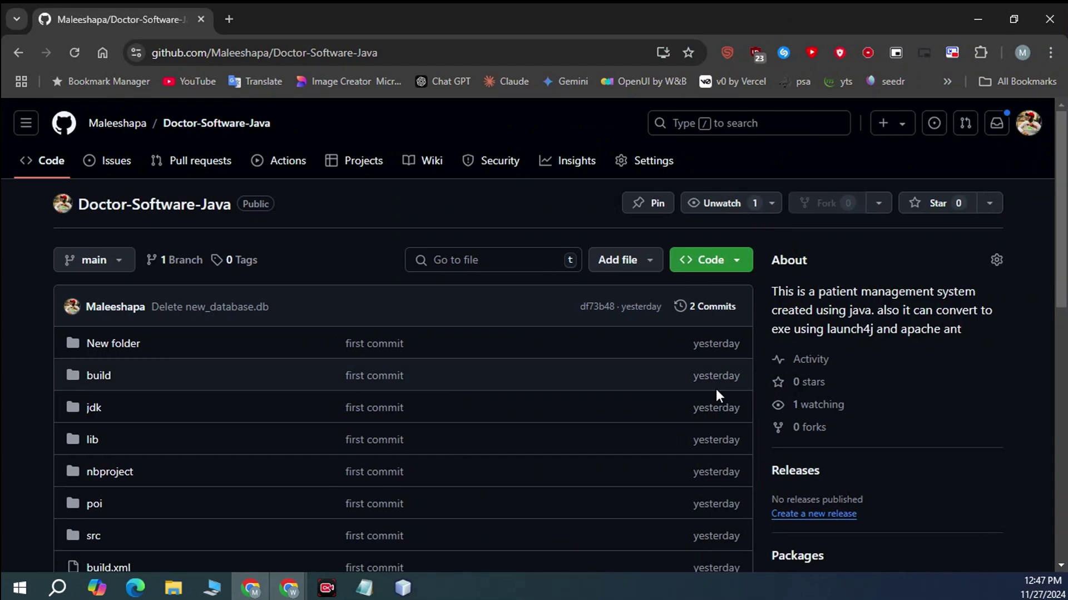
{"action": "scroll", "coordinate": [715, 387], "scroll_direction": "down", "scroll_amount": 2}
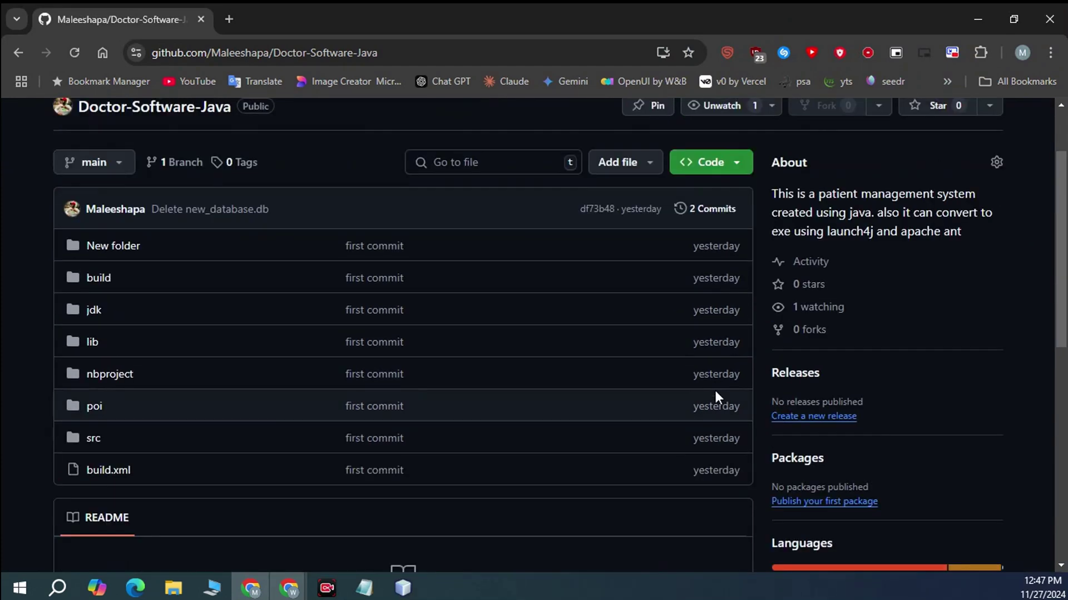
{"action": "scroll", "coordinate": [714, 388], "scroll_direction": "up", "scroll_amount": 2}
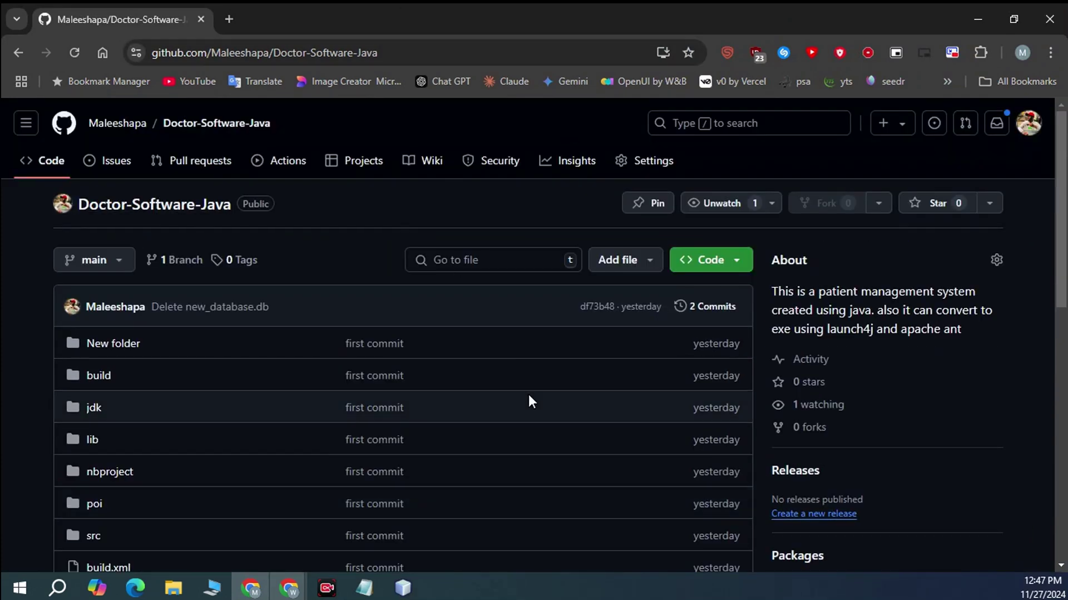
{"action": "scroll", "coordinate": [529, 396], "scroll_direction": "down", "scroll_amount": 3}
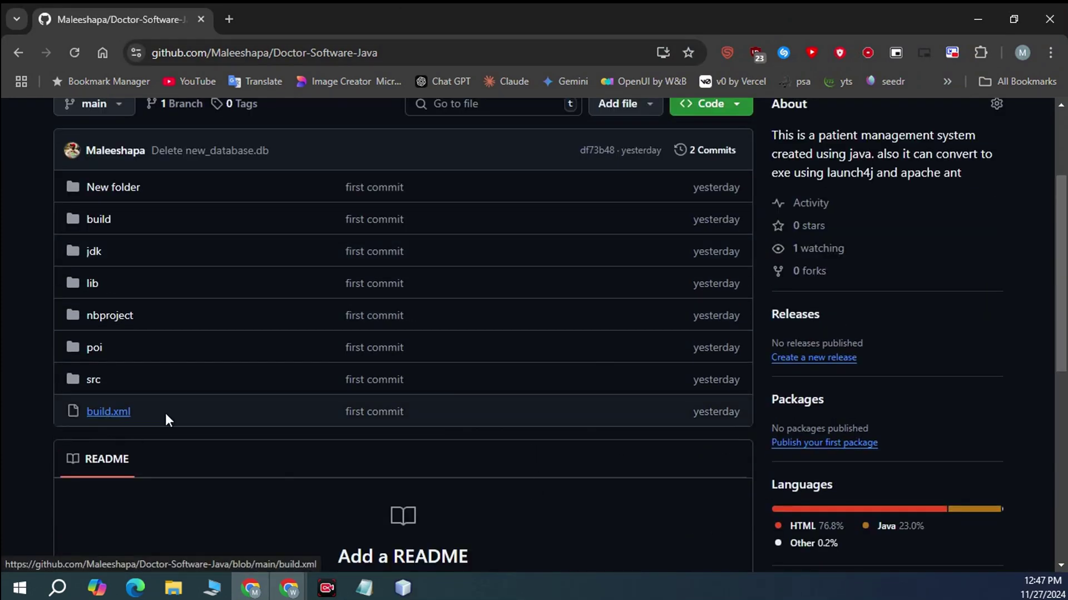
{"action": "left_click", "coordinate": [980, 18]}
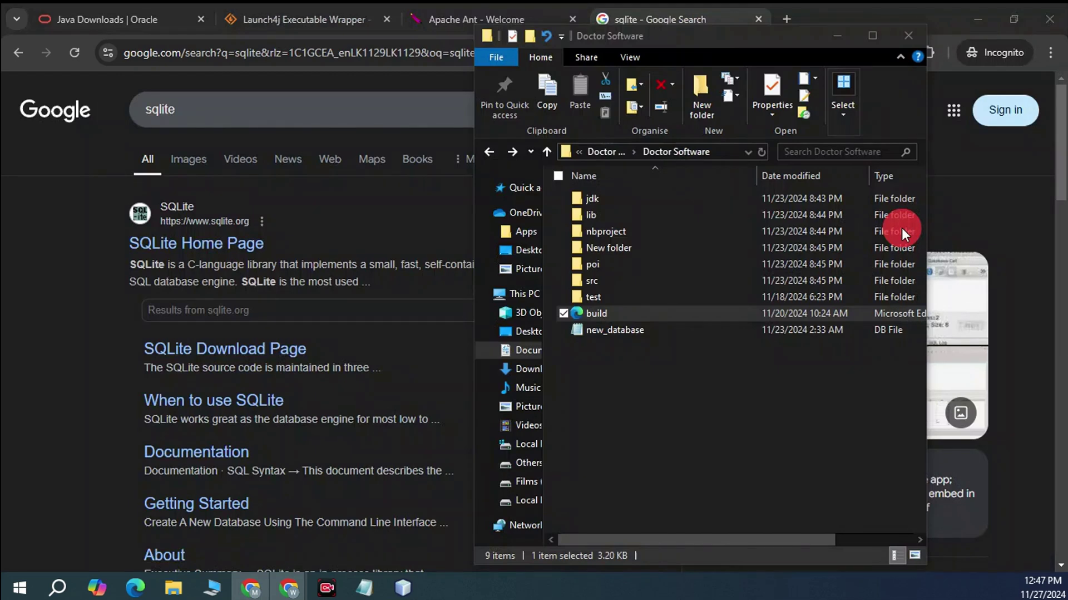
Maximize the Doctor Software folder window and open the build file for editing in Notepad.
{"action": "left_click", "coordinate": [863, 40]}
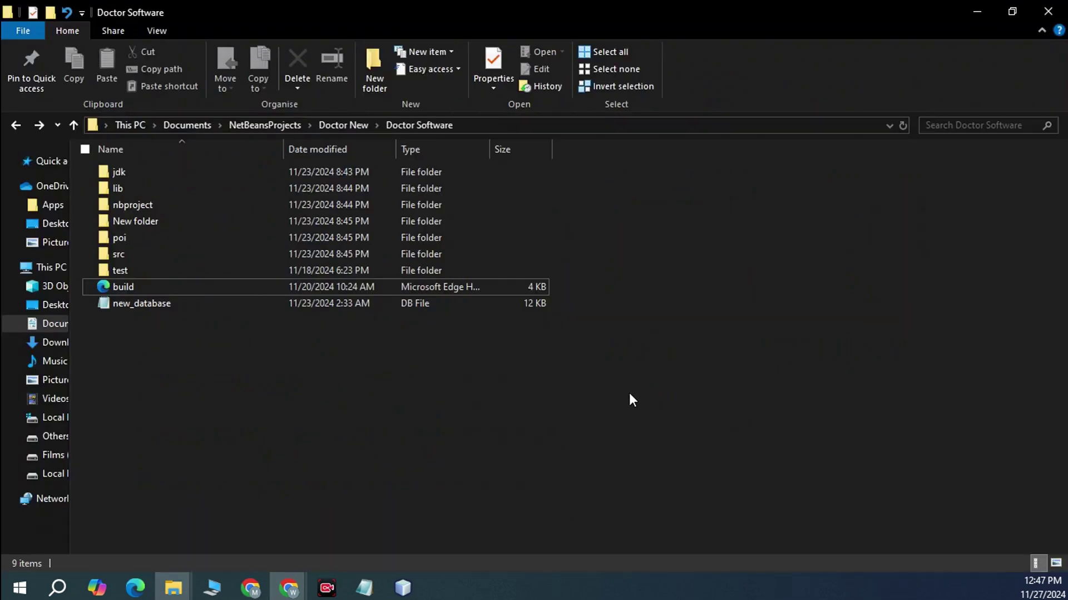
{"action": "left_click", "coordinate": [476, 283]}
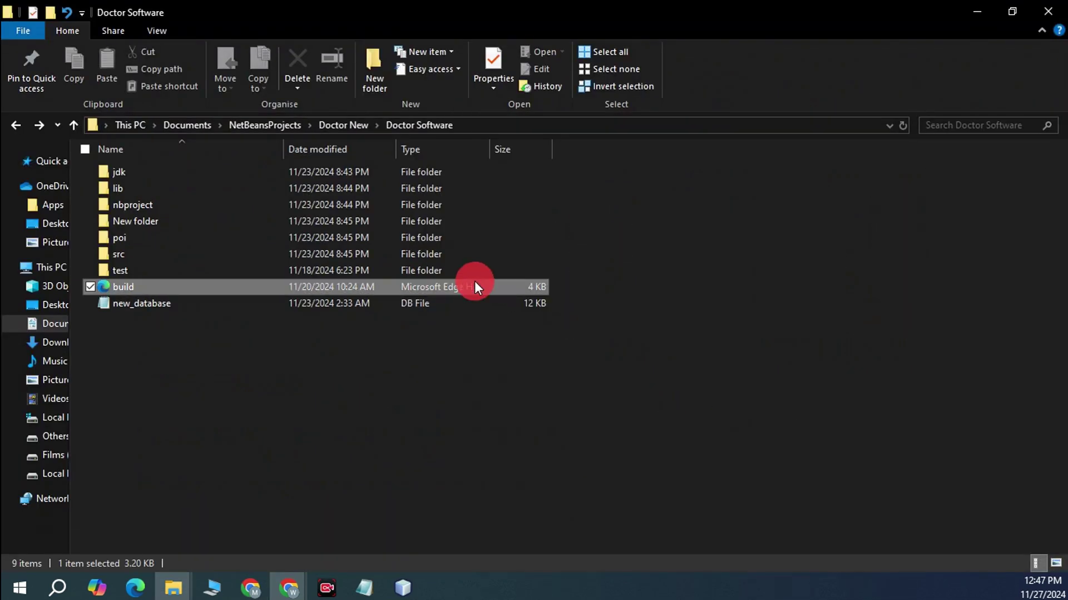
{"action": "right_click", "coordinate": [216, 290]}
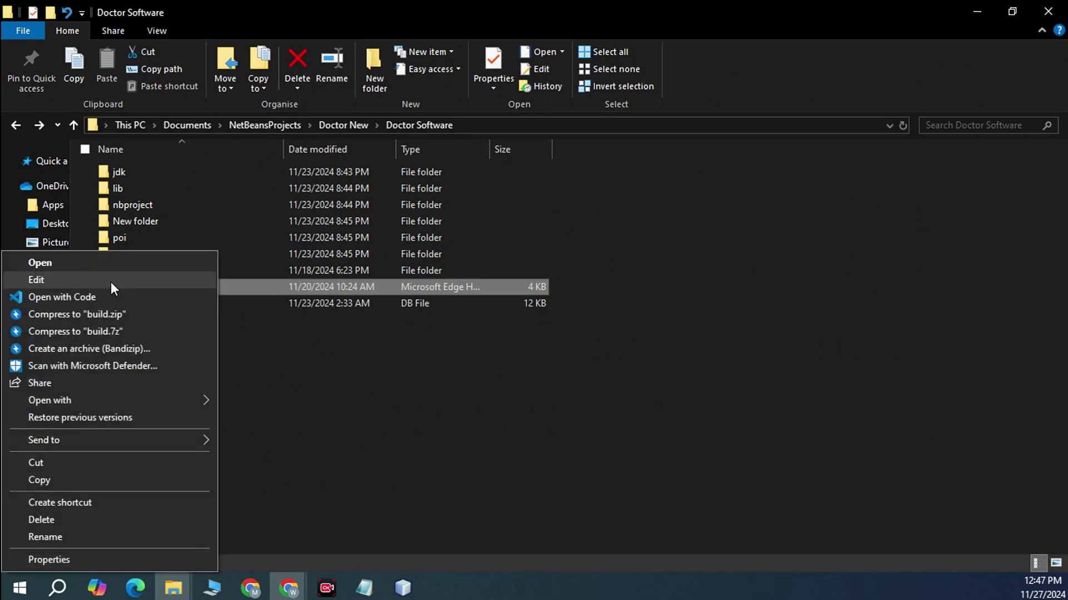
{"action": "left_click", "coordinate": [622, 349]}
{"action": "left_click", "coordinate": [219, 287]}
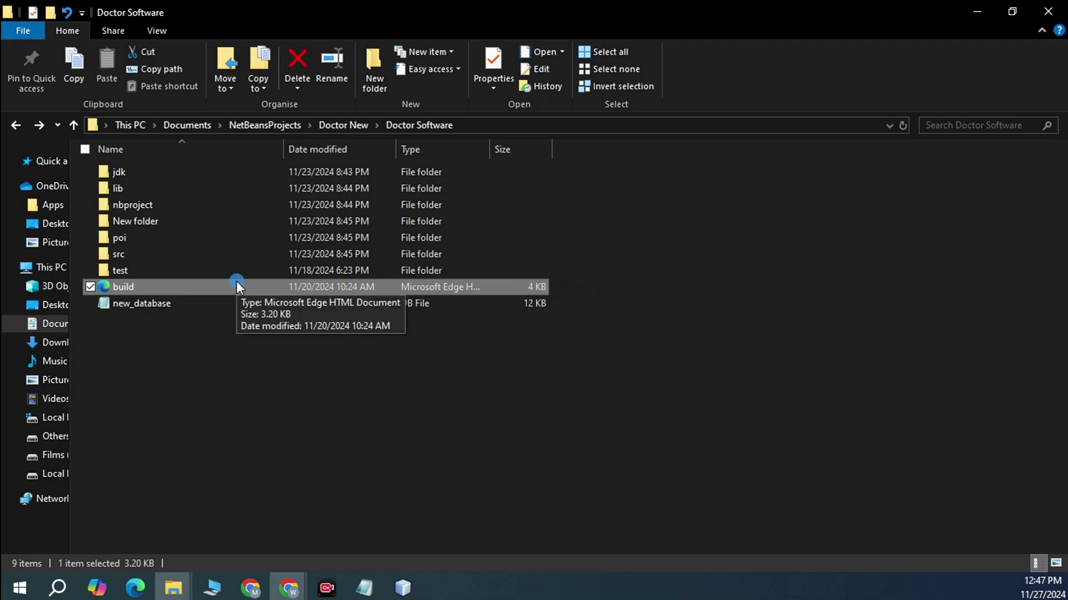
{"action": "right_click", "coordinate": [236, 281]}
{"action": "left_click", "coordinate": [105, 277]}
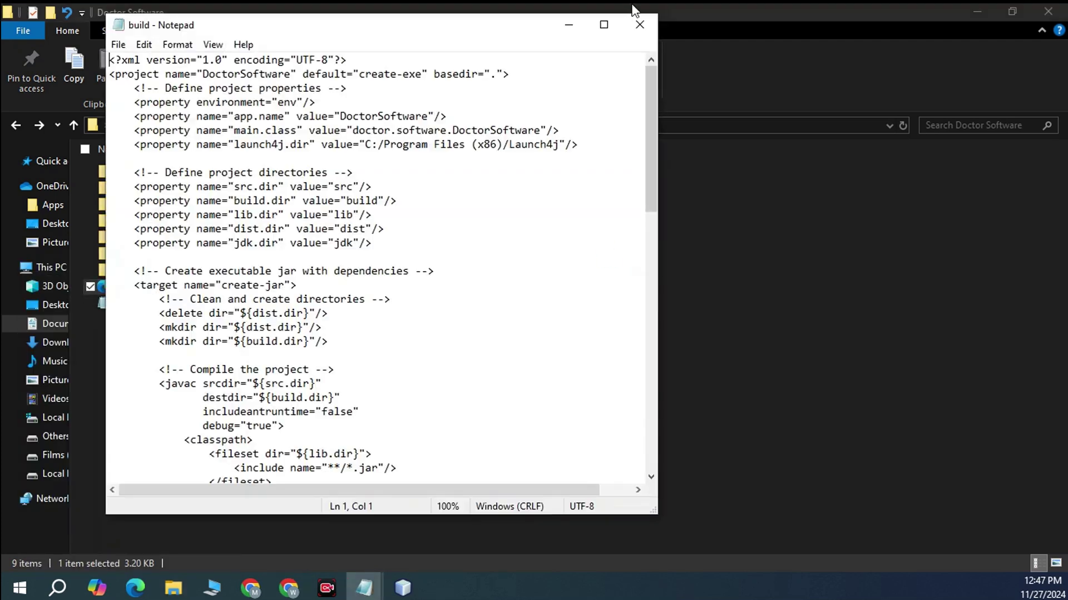
Maximize the build file window, enlarge its text to 150% and highlight the project name DoctorSoftware in the opening lines.
{"action": "left_click", "coordinate": [604, 24]}
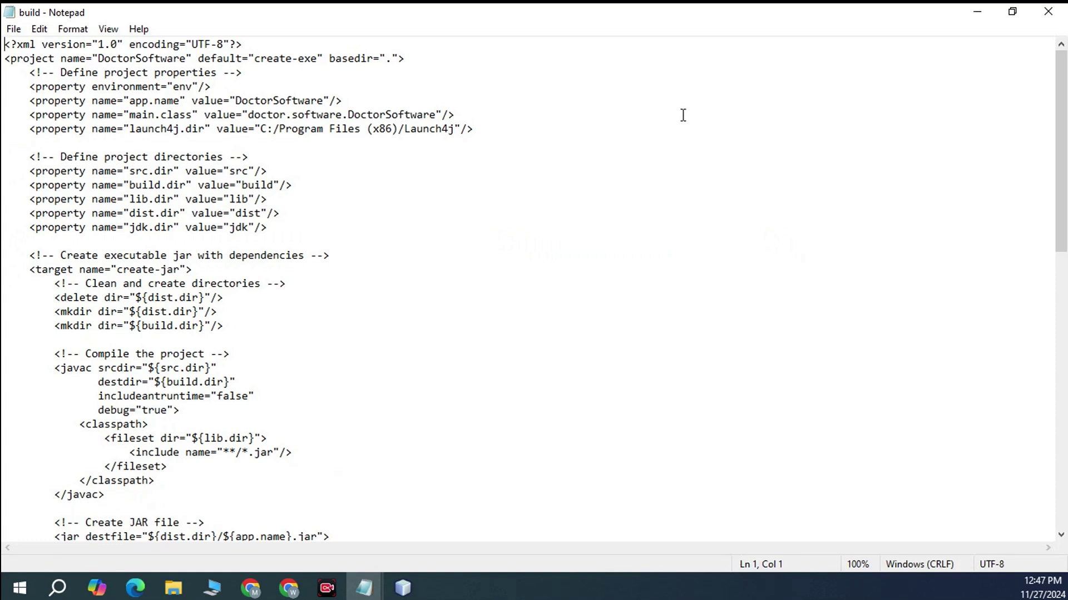
{"action": "scroll", "coordinate": [703, 179], "scroll_direction": "up", "scroll_amount": 5, "text": "ctrl"}
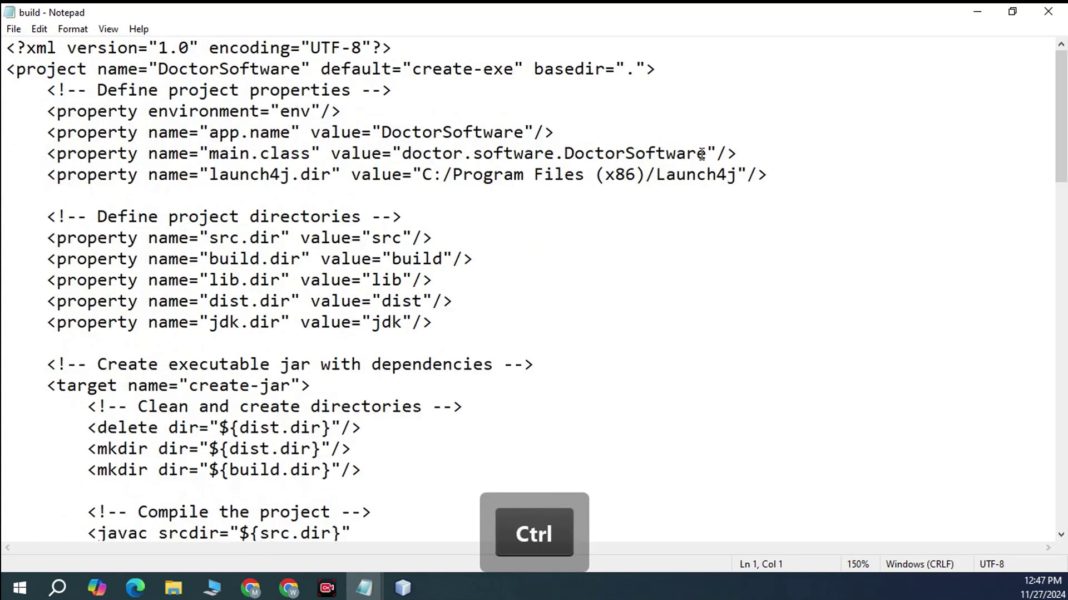
{"action": "left_click_drag", "start_coordinate": [6, 47], "coordinate": [679, 62]}
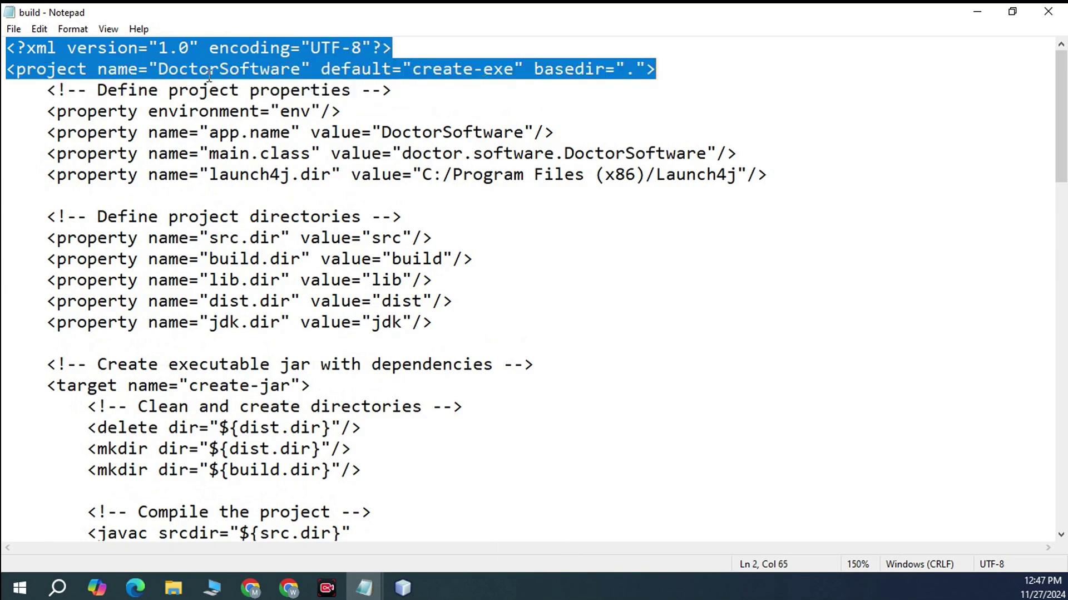
{"action": "left_click", "coordinate": [209, 69]}
{"action": "left_click_drag", "start_coordinate": [302, 69], "coordinate": [162, 68]}
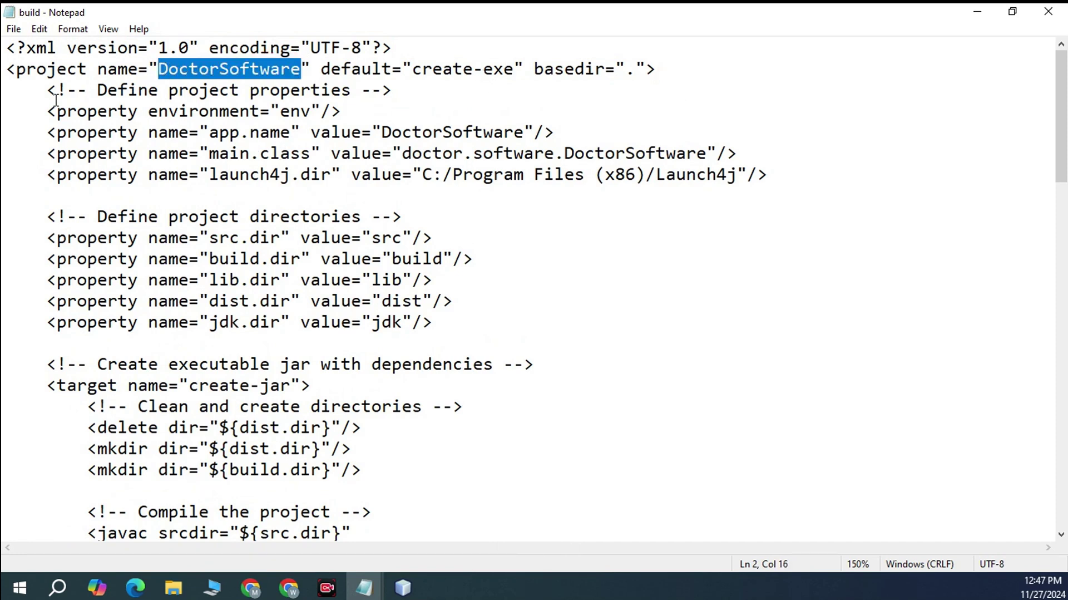
Skim the build file and return to its start to highlight the project name and the first project property lines.
{"action": "scroll", "coordinate": [575, 245], "scroll_direction": "down", "scroll_amount": 14}
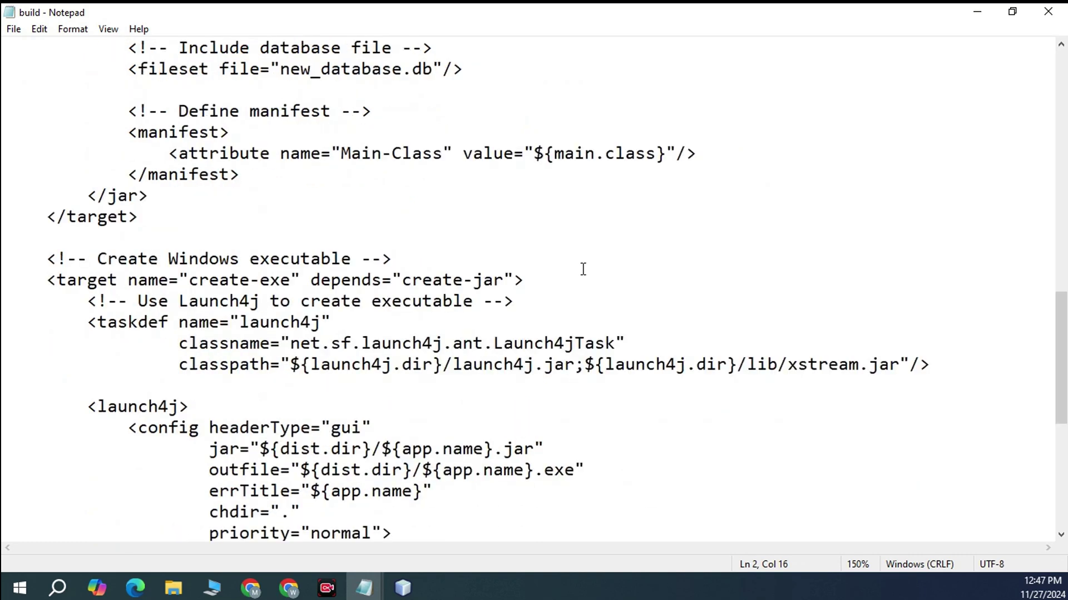
{"action": "scroll", "coordinate": [211, 180], "scroll_direction": "up", "scroll_amount": 14}
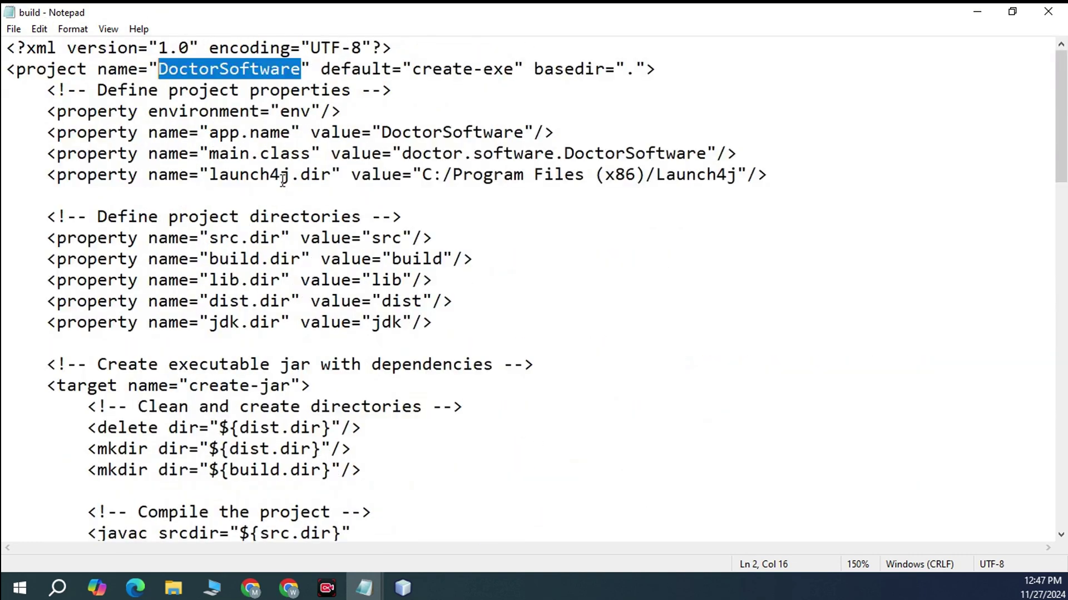
{"action": "left_click", "coordinate": [304, 71]}
{"action": "left_click_drag", "start_coordinate": [304, 71], "coordinate": [159, 74]}
{"action": "left_click", "coordinate": [158, 110]}
{"action": "left_click_drag", "start_coordinate": [36, 90], "coordinate": [596, 131]}
{"action": "left_click", "coordinate": [224, 134]}
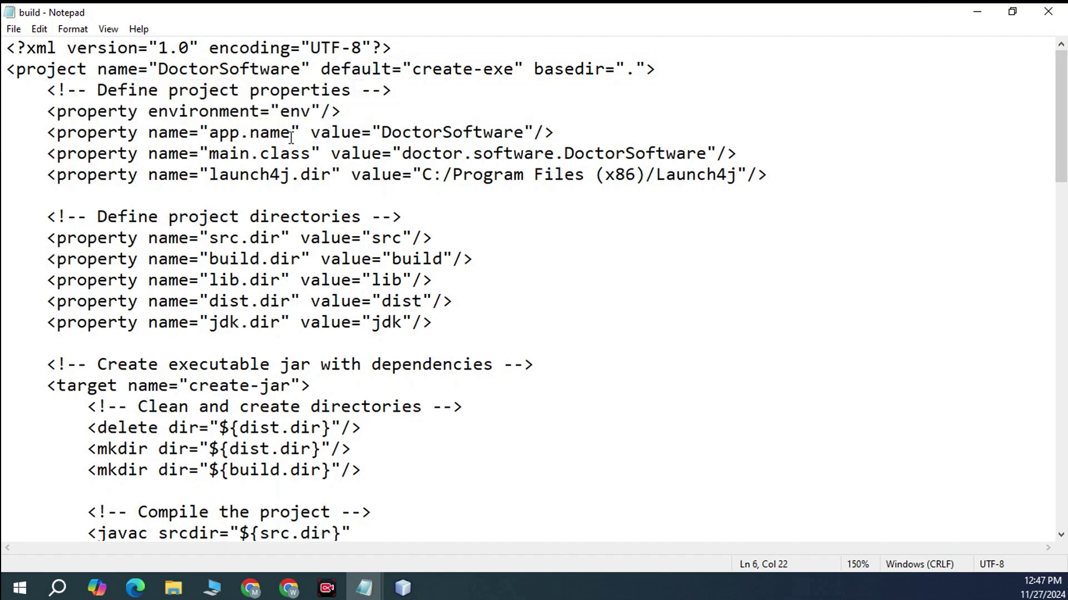
Highlight the app.name property with its value DoctorSoftware and the main.class value doctor.software.DoctorSoftware.
{"action": "left_click_drag", "start_coordinate": [290, 133], "coordinate": [209, 134]}
{"action": "left_click_drag", "start_coordinate": [381, 134], "coordinate": [524, 137]}
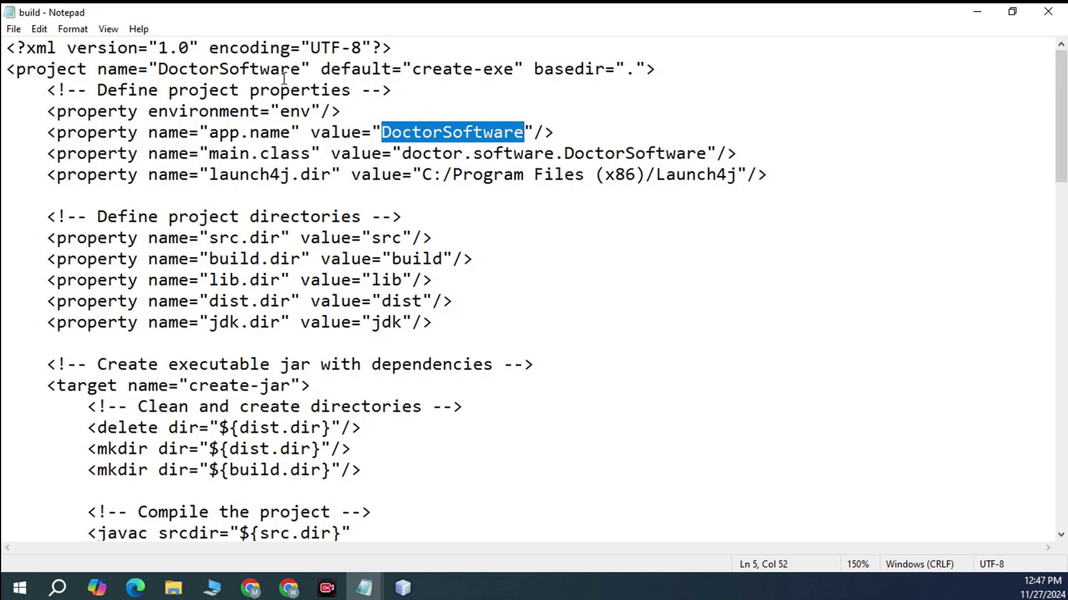
{"action": "left_click_drag", "start_coordinate": [49, 154], "coordinate": [708, 153]}
{"action": "left_click", "coordinate": [392, 154]}
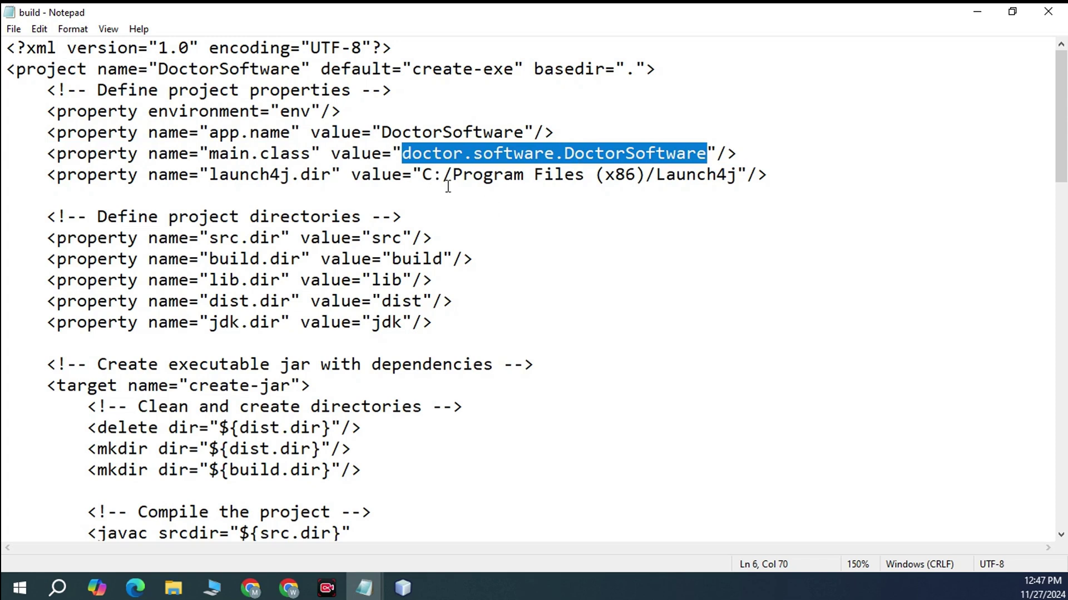
Switch to NetBeans, open the Run settings in the Doctor Software project's properties and highlight the main class.
{"action": "left_click", "coordinate": [403, 587]}
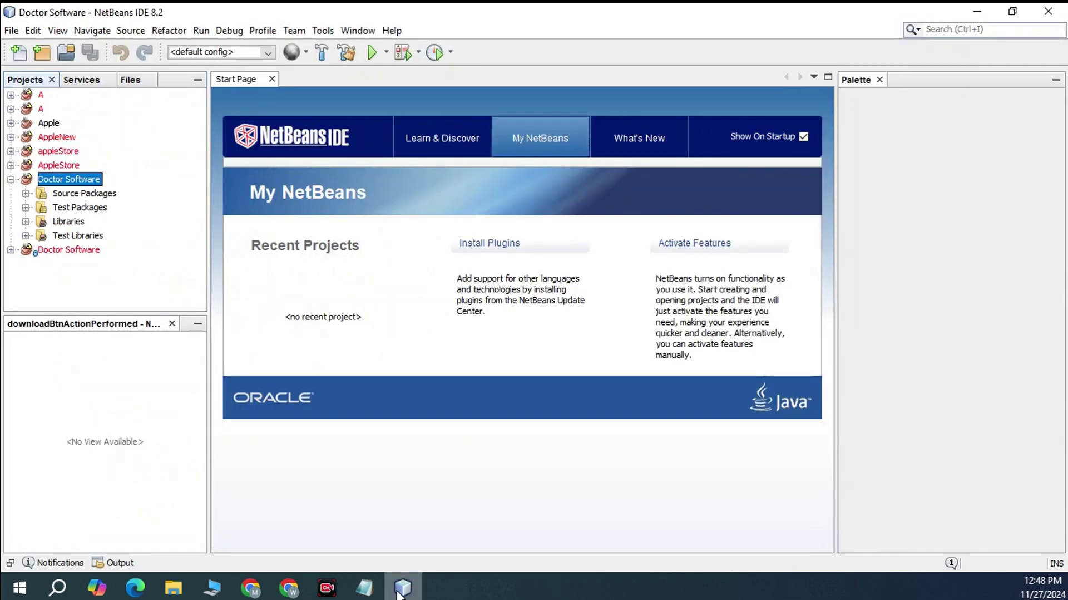
{"action": "right_click", "coordinate": [61, 180]}
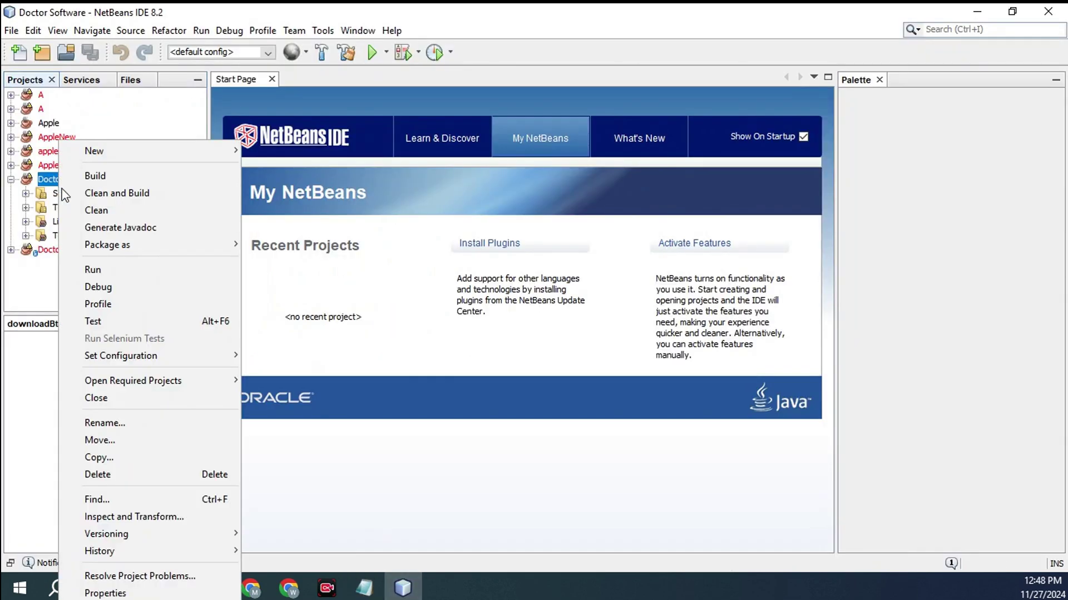
{"action": "left_click", "coordinate": [105, 592]}
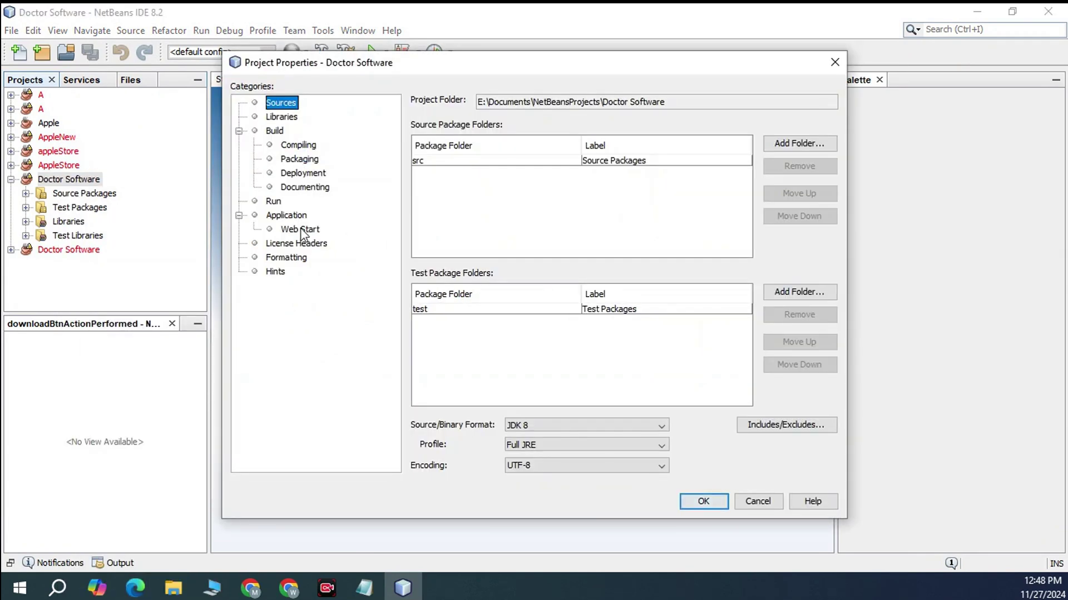
{"action": "left_click", "coordinate": [273, 201]}
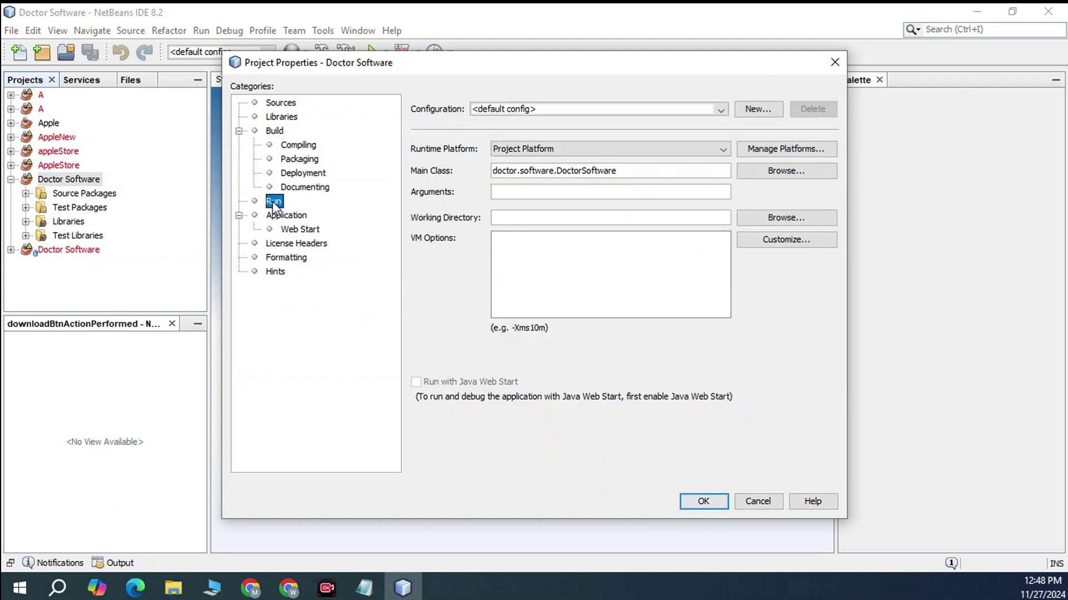
{"action": "left_click_drag", "start_coordinate": [632, 172], "coordinate": [494, 171]}
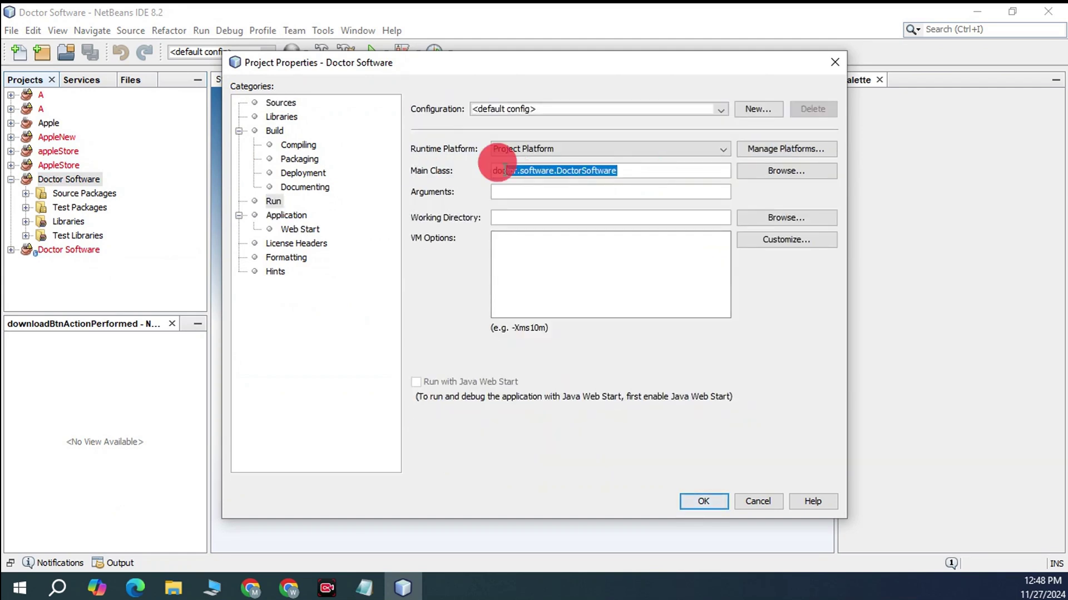
Place the build file window beside the project properties to compare the main class values, and close the properties dialog.
{"action": "mouse_move", "coordinate": [365, 587]}
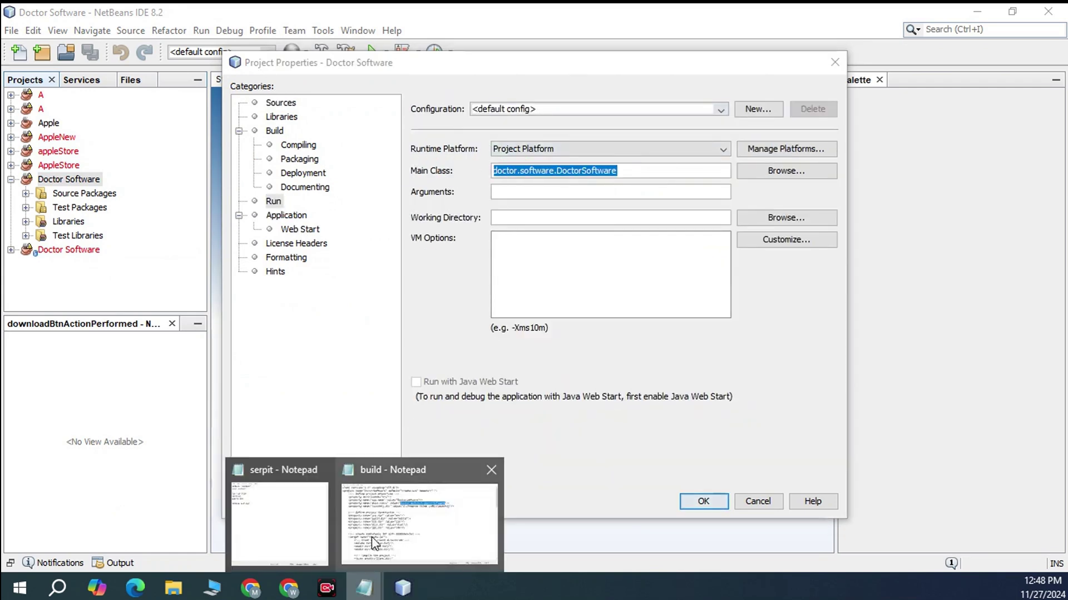
{"action": "left_click", "coordinate": [418, 515]}
{"action": "left_click_drag", "start_coordinate": [735, 10], "coordinate": [281, 41]}
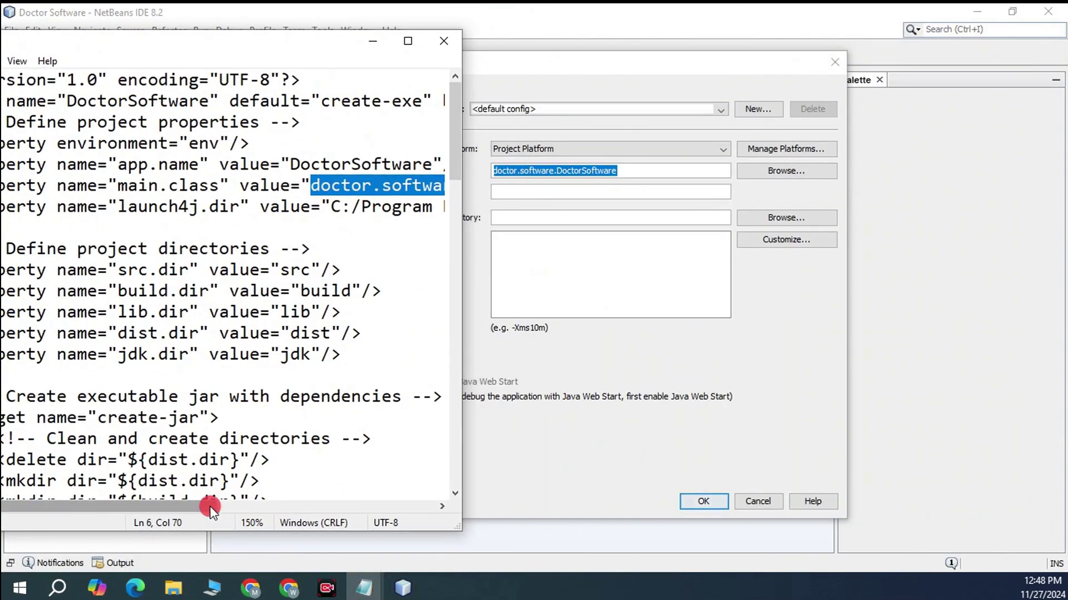
{"action": "left_click_drag", "start_coordinate": [210, 506], "coordinate": [337, 506]}
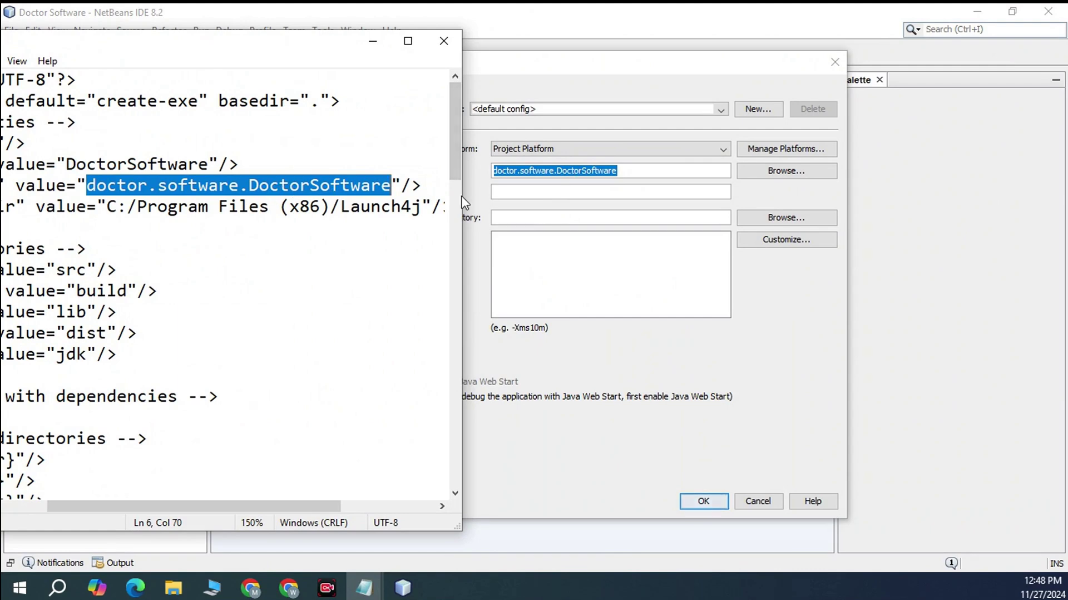
{"action": "left_click_drag", "start_coordinate": [634, 167], "coordinate": [400, 200]}
{"action": "left_click", "coordinate": [589, 168]}
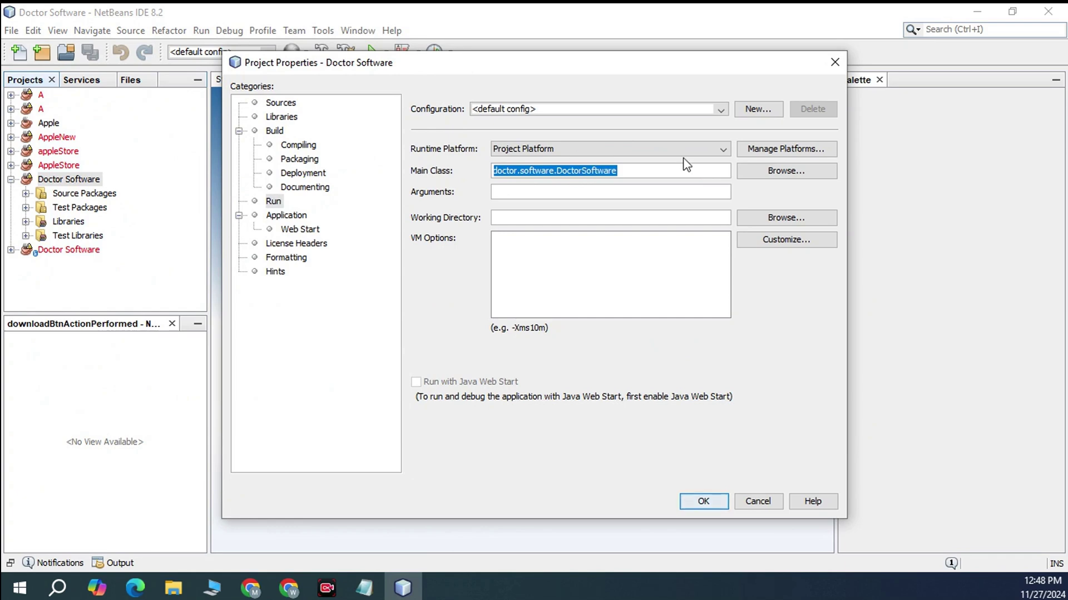
{"action": "key", "text": "Return"}
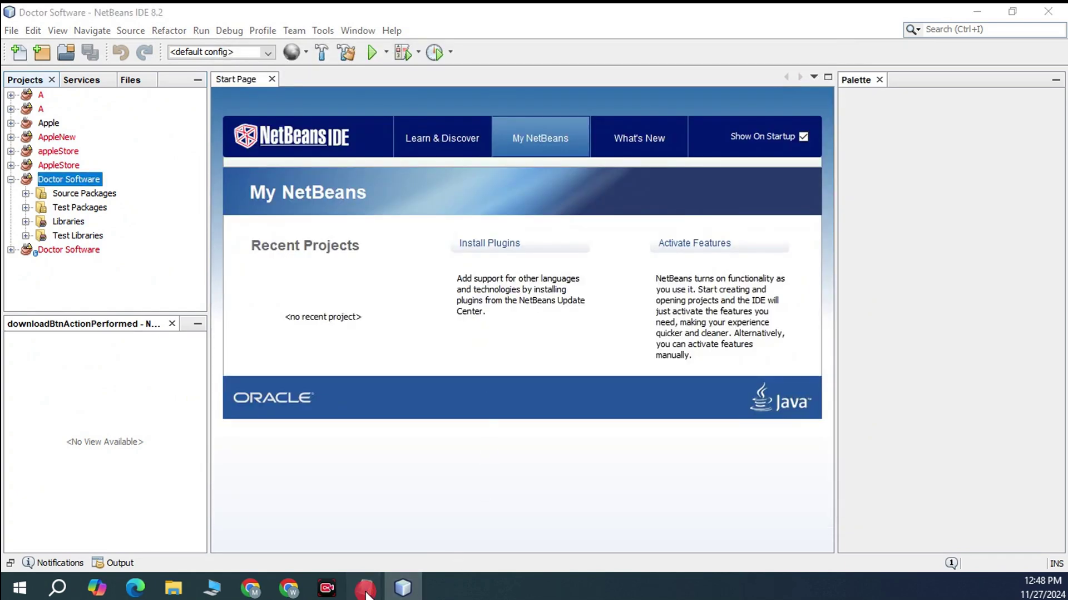
Switch back to the build file in Notepad, maximize its window and highlight the main.class value again.
{"action": "left_click", "coordinate": [366, 590]}
{"action": "left_click", "coordinate": [444, 537]}
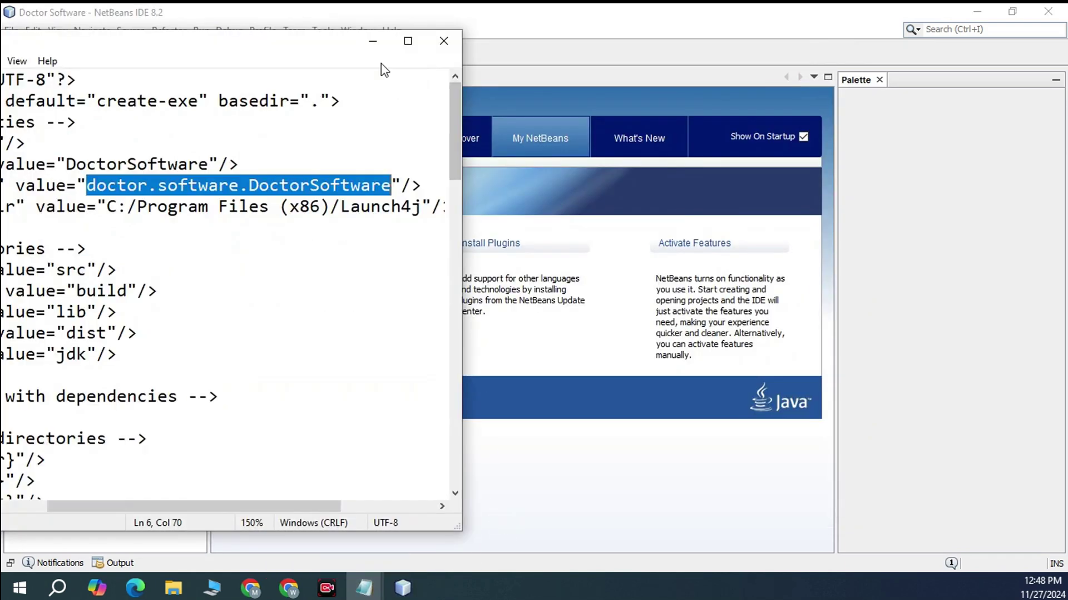
{"action": "double_click", "coordinate": [348, 49]}
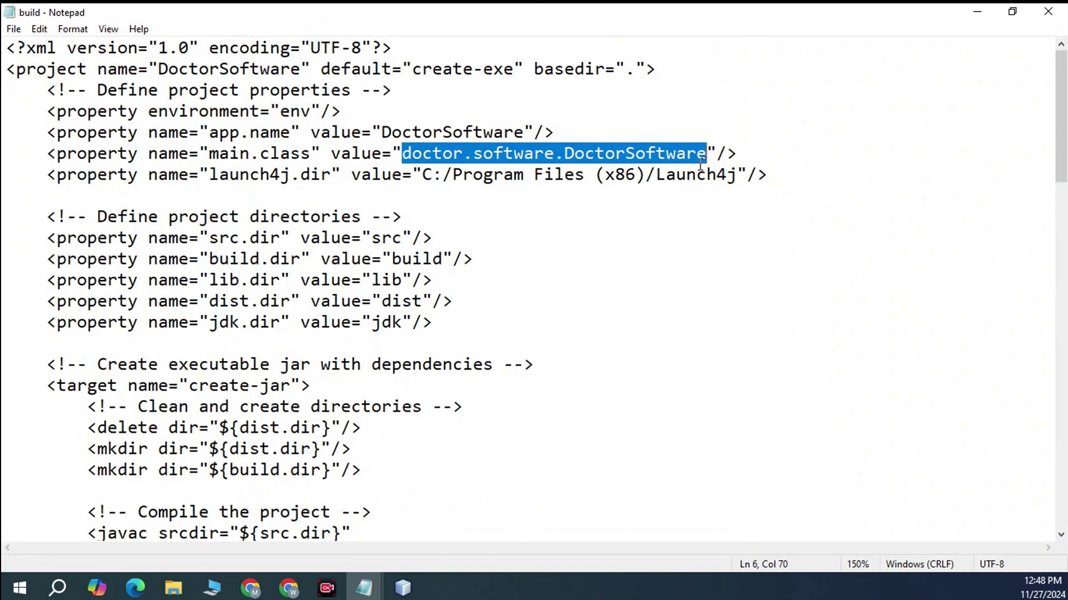
{"action": "left_click", "coordinate": [699, 167]}
{"action": "left_click_drag", "start_coordinate": [712, 153], "coordinate": [403, 153]}
Highlight the launch4j.dir property line and its path value C:/Program Files (x86)/Launch4j.
{"action": "left_click_drag", "start_coordinate": [34, 181], "coordinate": [673, 175]}
{"action": "left_click", "coordinate": [755, 178]}
{"action": "left_click_drag", "start_coordinate": [739, 175], "coordinate": [424, 177]}
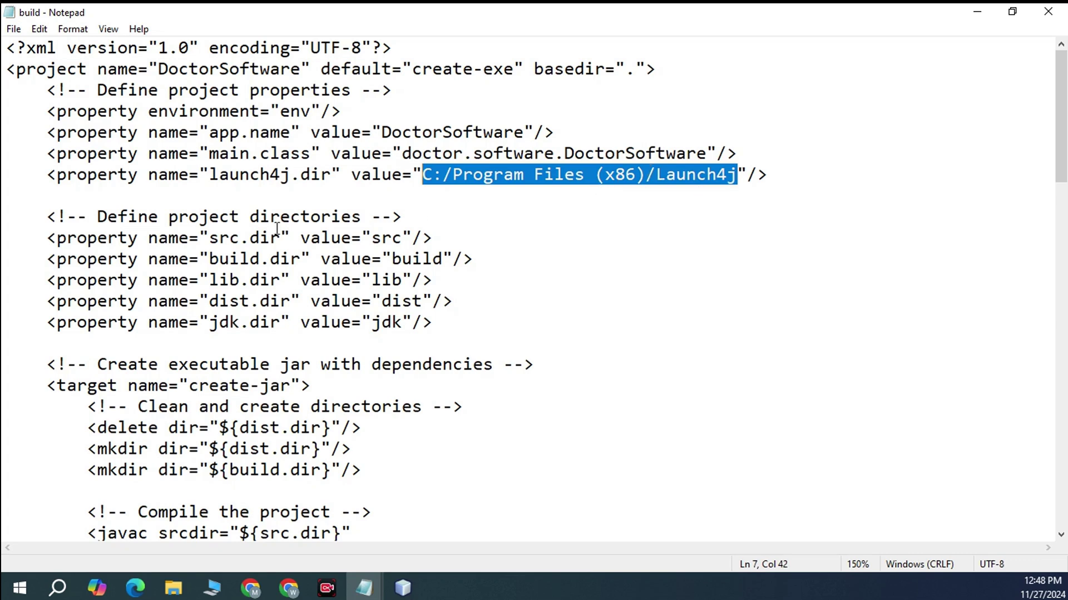
Highlight the project directory definitions, singling out the lib.dir and jdk.dir property names.
{"action": "left_click_drag", "start_coordinate": [52, 234], "coordinate": [481, 281]}
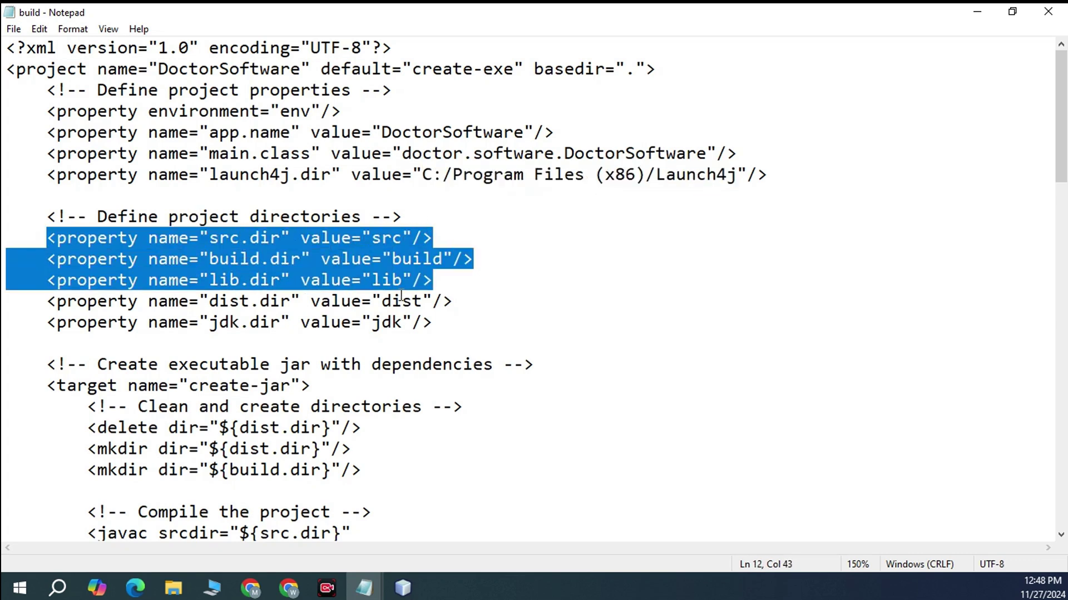
{"action": "left_click", "coordinate": [361, 281]}
{"action": "left_click_drag", "start_coordinate": [282, 278], "coordinate": [210, 280]}
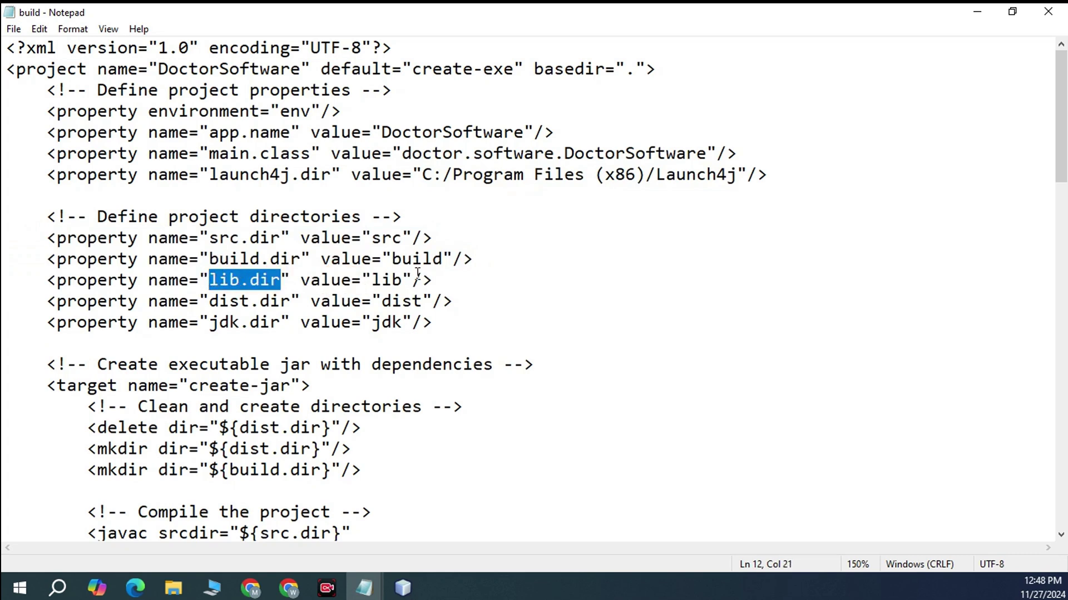
{"action": "left_click_drag", "start_coordinate": [283, 325], "coordinate": [211, 323]}
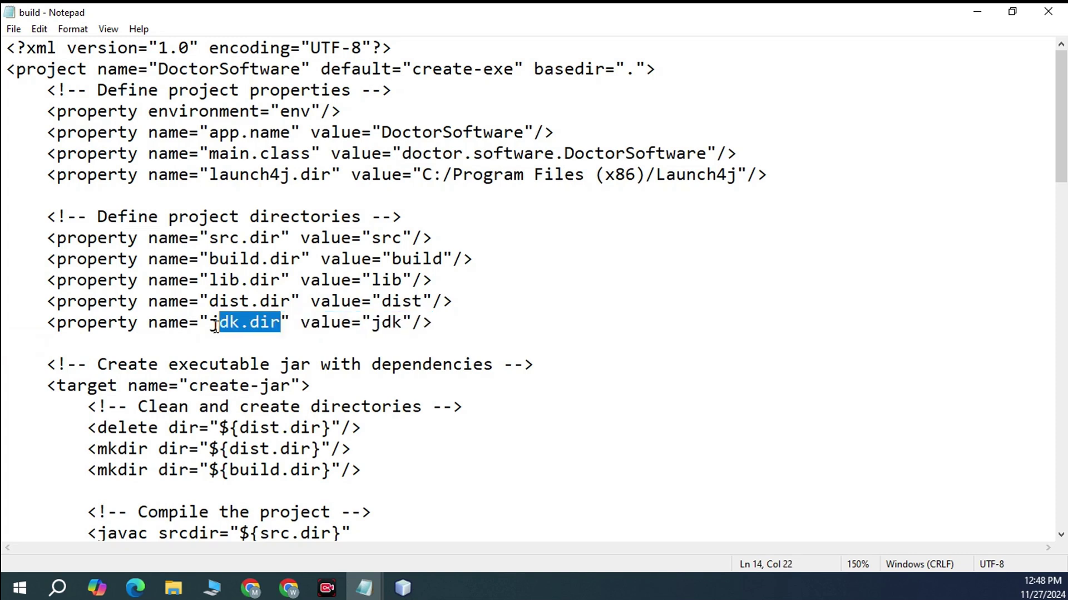
Highlight the start of the create-jar target with its directory commands and the block that compiles the project.
{"action": "scroll", "coordinate": [329, 315], "scroll_direction": "down", "scroll_amount": 1}
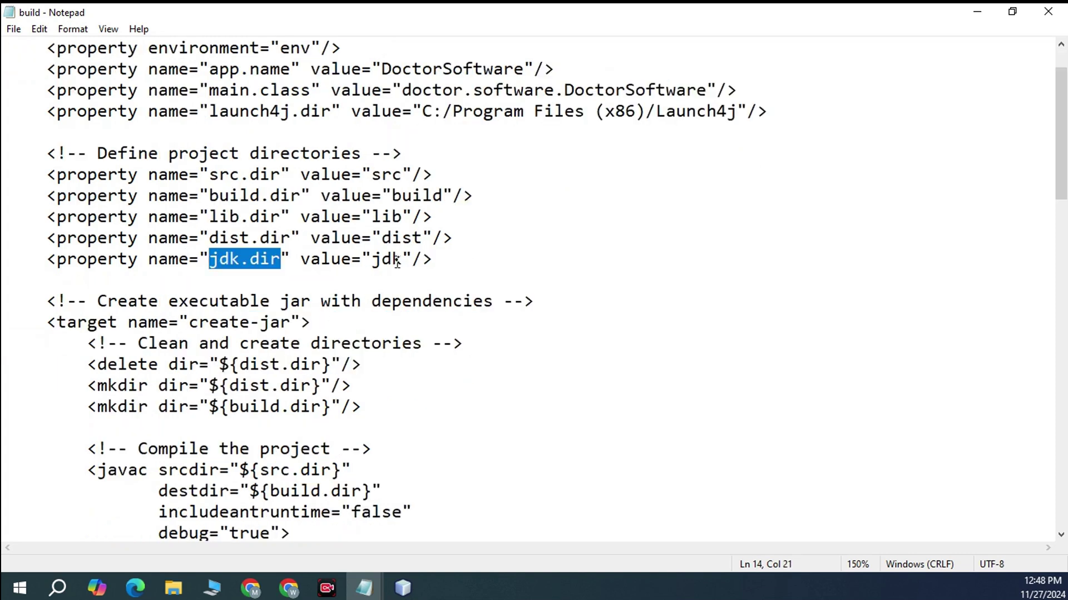
{"action": "scroll", "coordinate": [152, 273], "scroll_direction": "down", "scroll_amount": 2}
{"action": "left_click_drag", "start_coordinate": [46, 201], "coordinate": [415, 285]}
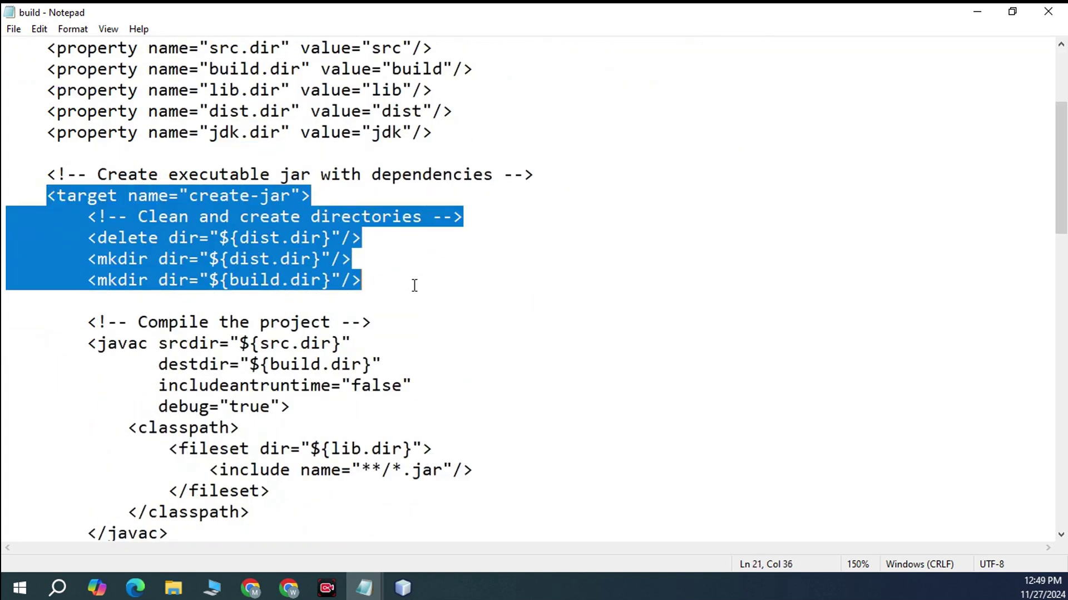
{"action": "scroll", "coordinate": [415, 285], "scroll_direction": "down", "scroll_amount": 1}
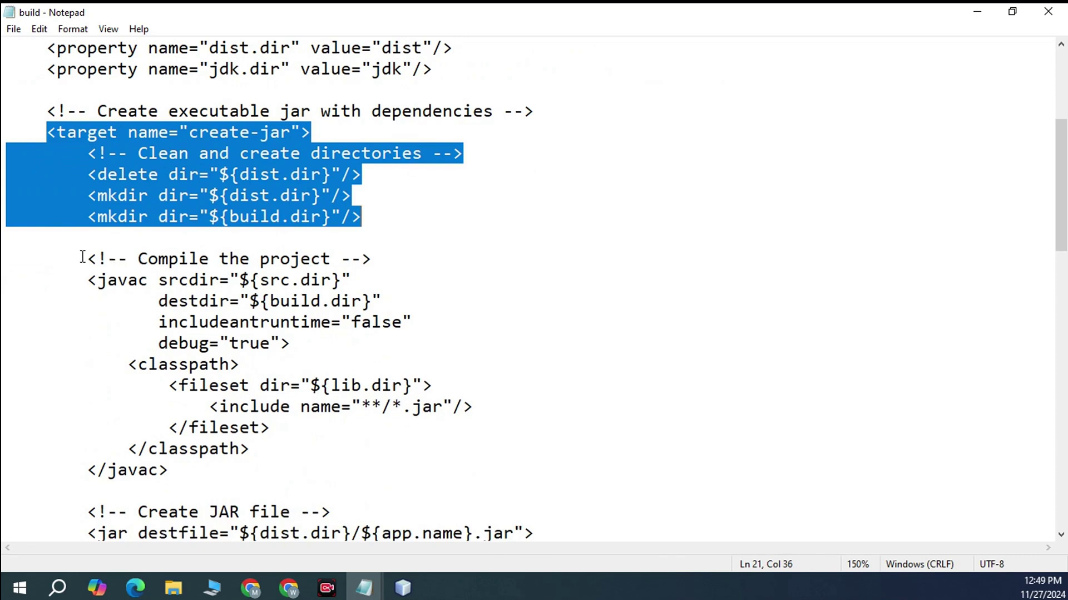
{"action": "left_click_drag", "start_coordinate": [82, 256], "coordinate": [481, 463]}
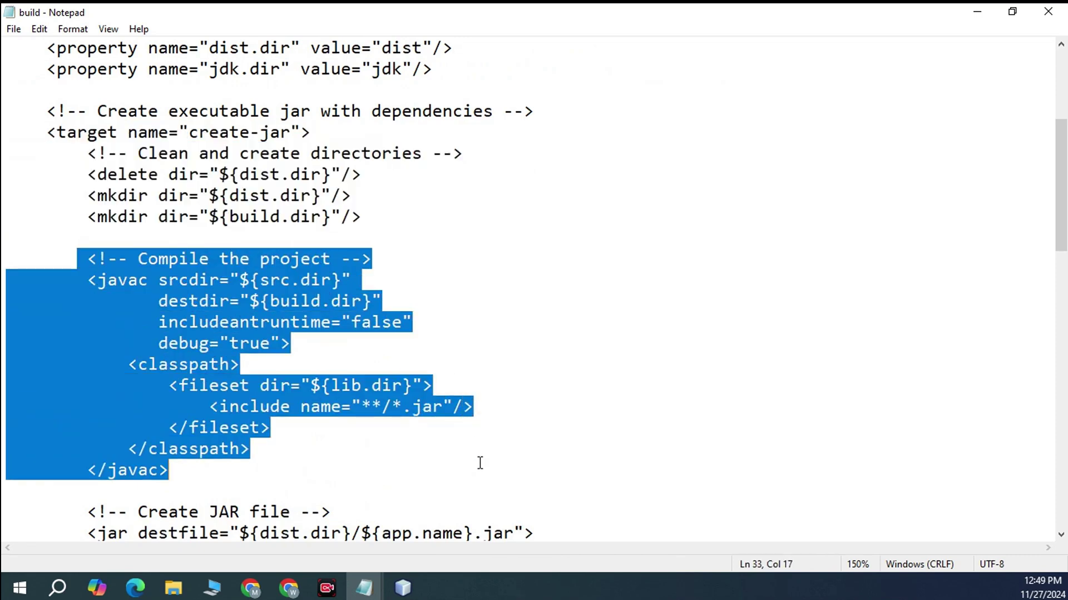
Highlight the block that creates the JAR file and the lines in it that include the database file.
{"action": "scroll", "coordinate": [484, 389], "scroll_direction": "down", "scroll_amount": 6}
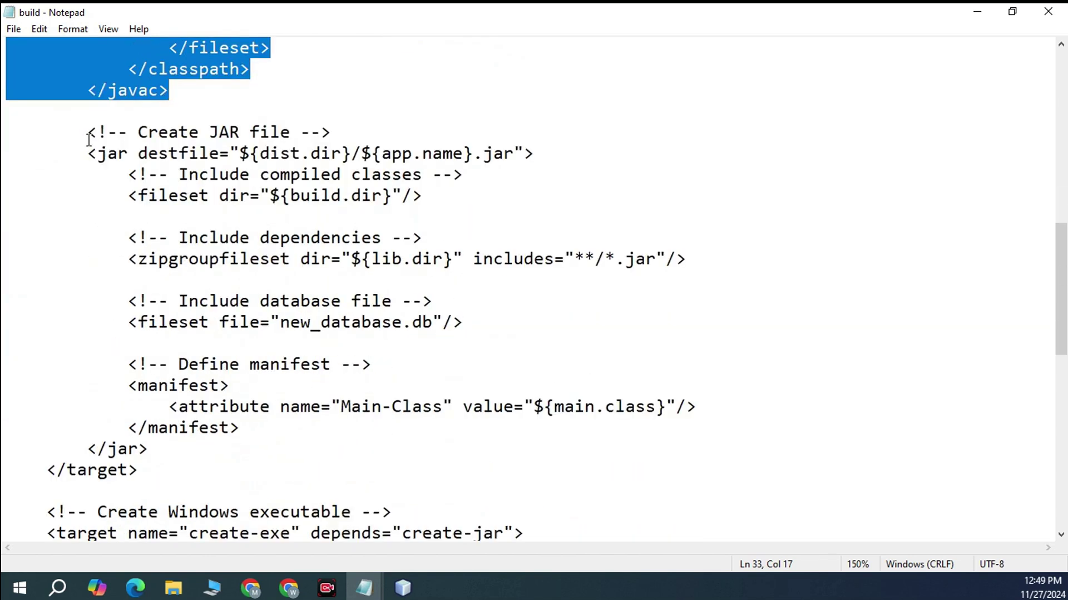
{"action": "left_click_drag", "start_coordinate": [90, 139], "coordinate": [432, 283]}
{"action": "left_click", "coordinate": [193, 361]}
{"action": "left_click", "coordinate": [102, 305]}
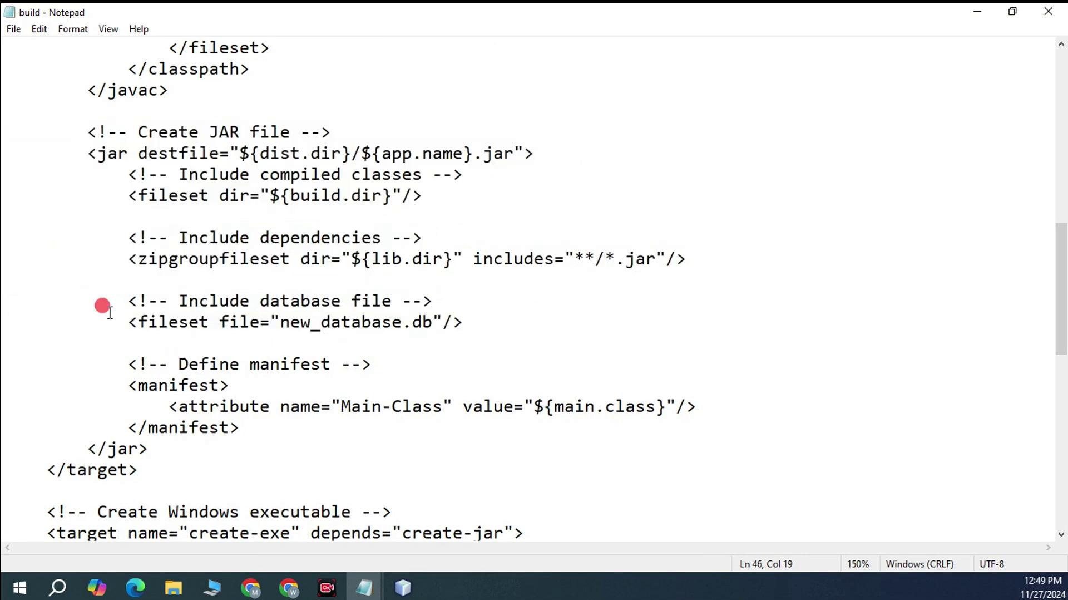
{"action": "mouse_move", "coordinate": [109, 312]}
{"action": "left_mouse_down"}
{"action": "mouse_move", "coordinate": [395, 258]}
{"action": "mouse_move", "coordinate": [489, 310]}
{"action": "mouse_move", "coordinate": [100, 306]}
{"action": "mouse_move", "coordinate": [125, 307]}
{"action": "left_mouse_up"}
{"action": "left_click", "coordinate": [508, 321]}
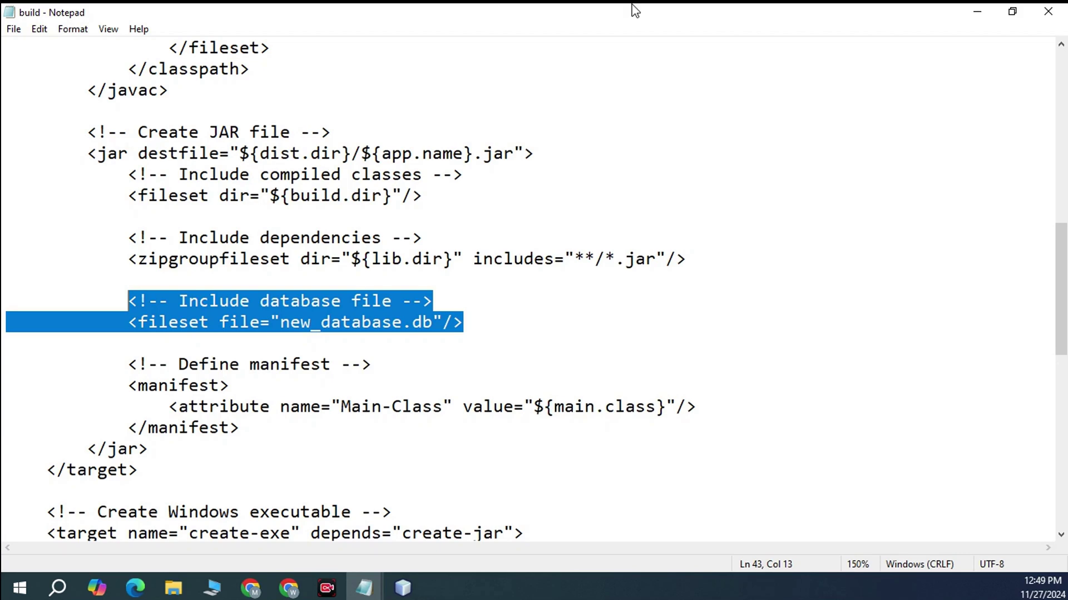
Highlight the file name new_database.db in the database fileset line and point out its parts.
{"action": "left_click", "coordinate": [409, 280]}
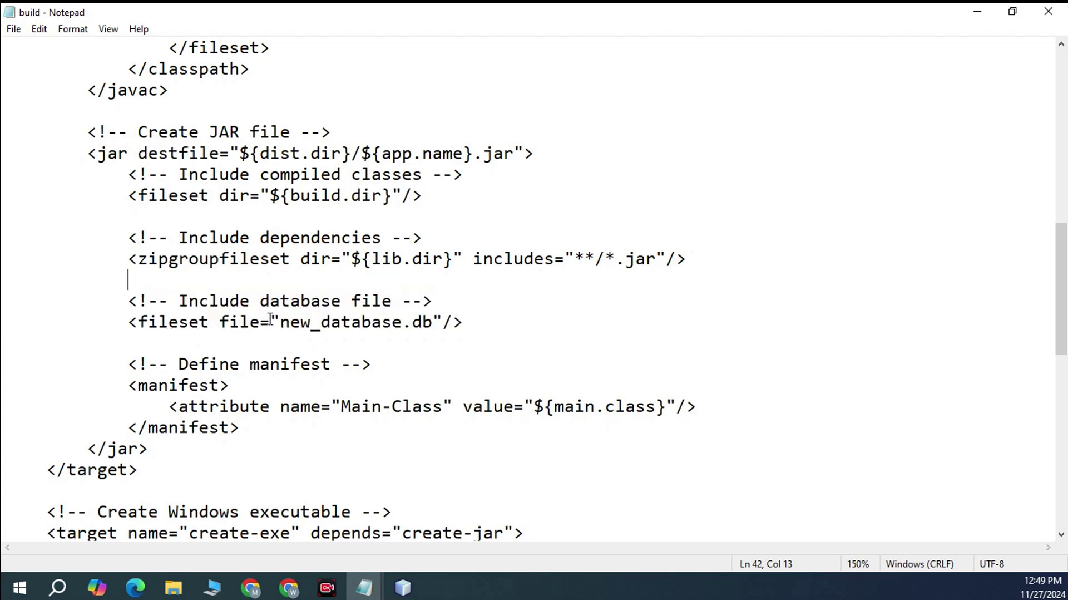
{"action": "left_click_drag", "start_coordinate": [279, 321], "coordinate": [424, 321]}
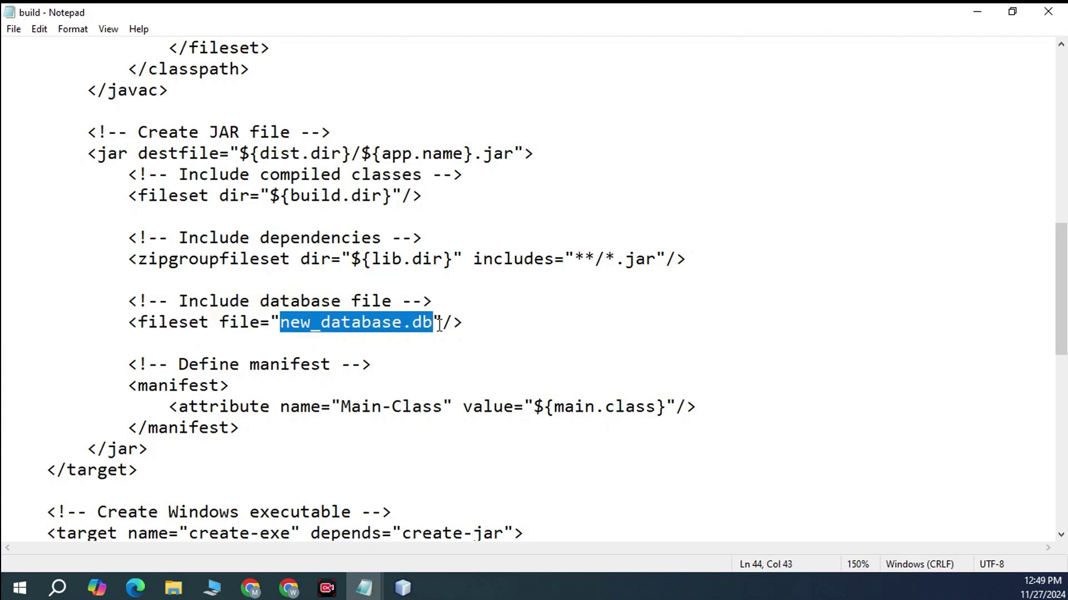
{"action": "left_click", "coordinate": [429, 323]}
{"action": "double_click", "coordinate": [364, 322]}
{"action": "left_click", "coordinate": [310, 322]}
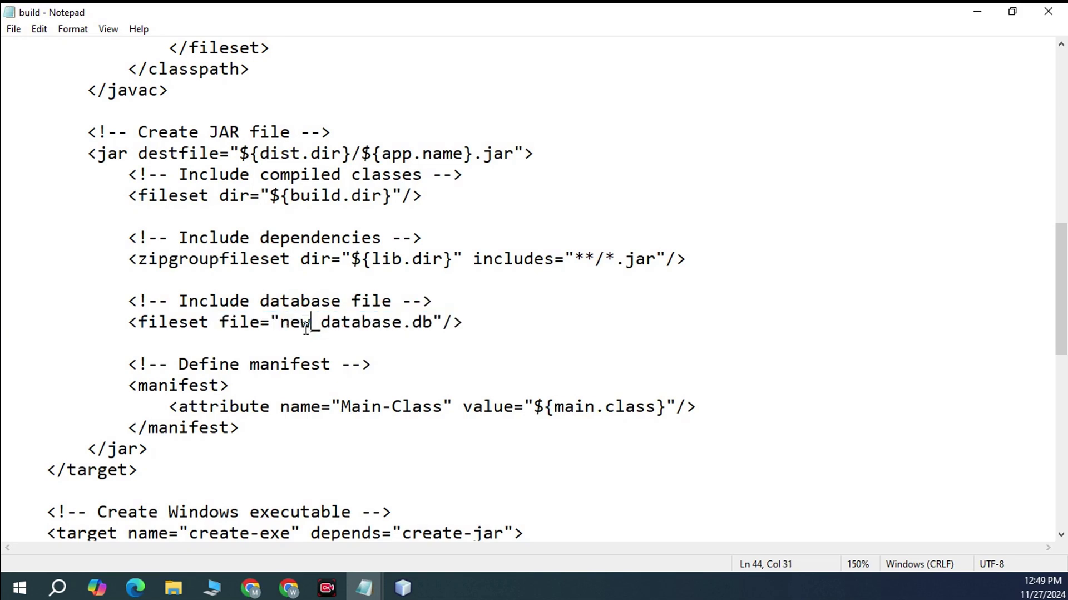
Check the Doctor Software folder in File Explorer for the database file and highlight new_database.db in the build file.
{"action": "mouse_move", "coordinate": [175, 591]}
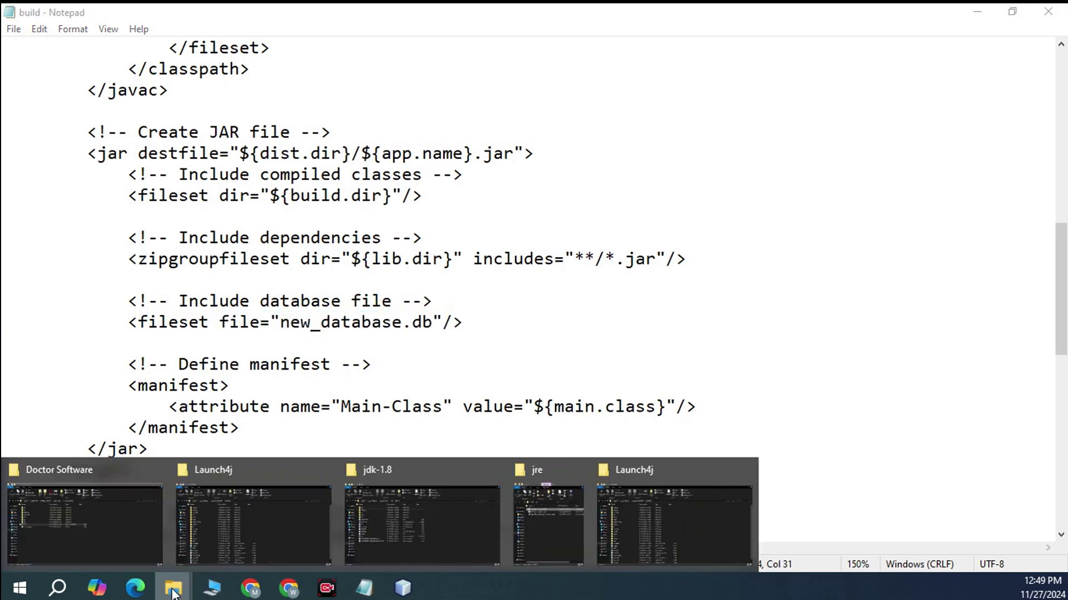
{"action": "left_click", "coordinate": [85, 520]}
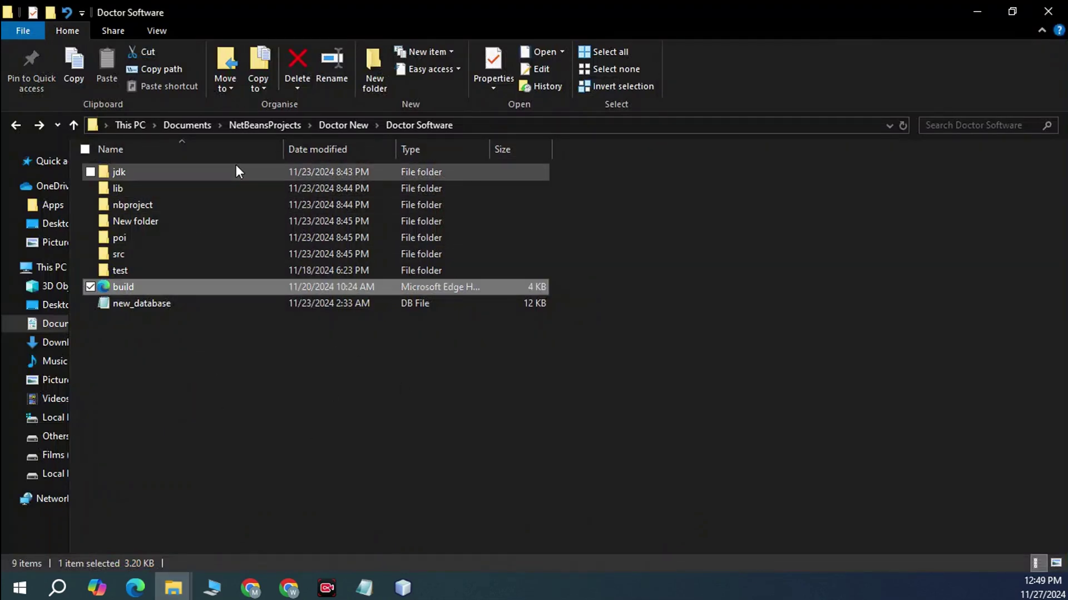
{"action": "left_click", "coordinate": [977, 11]}
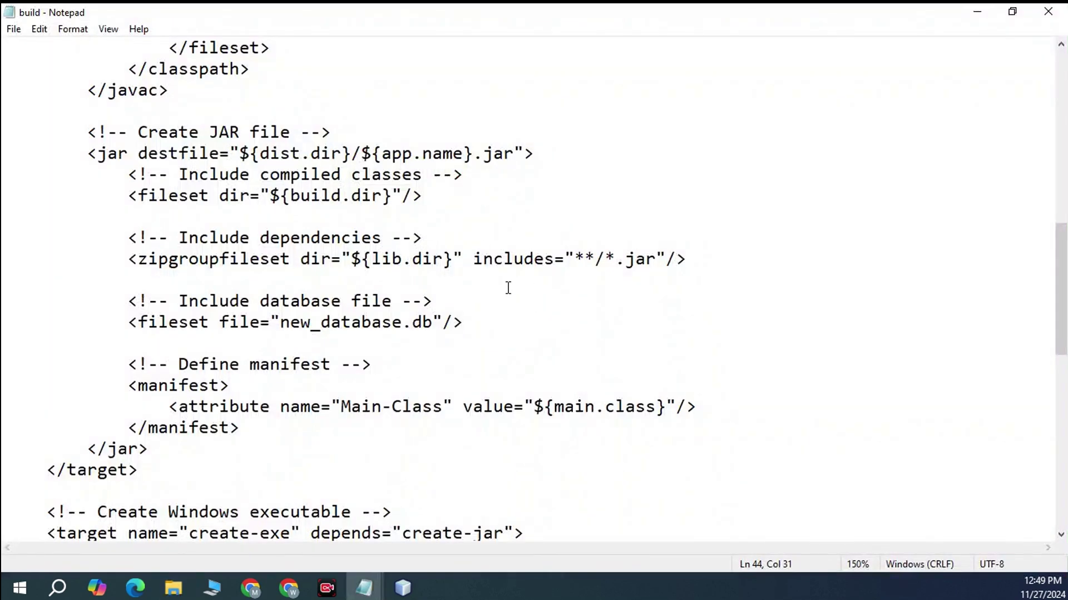
{"action": "left_click_drag", "start_coordinate": [432, 327], "coordinate": [280, 324]}
Highlight the Launch4j path in the launch4j.dir property and the new_database.db name in the fileset line.
{"action": "scroll", "coordinate": [339, 267], "scroll_direction": "up", "scroll_amount": 2}
{"action": "scroll", "coordinate": [340, 268], "scroll_direction": "up", "scroll_amount": 7}
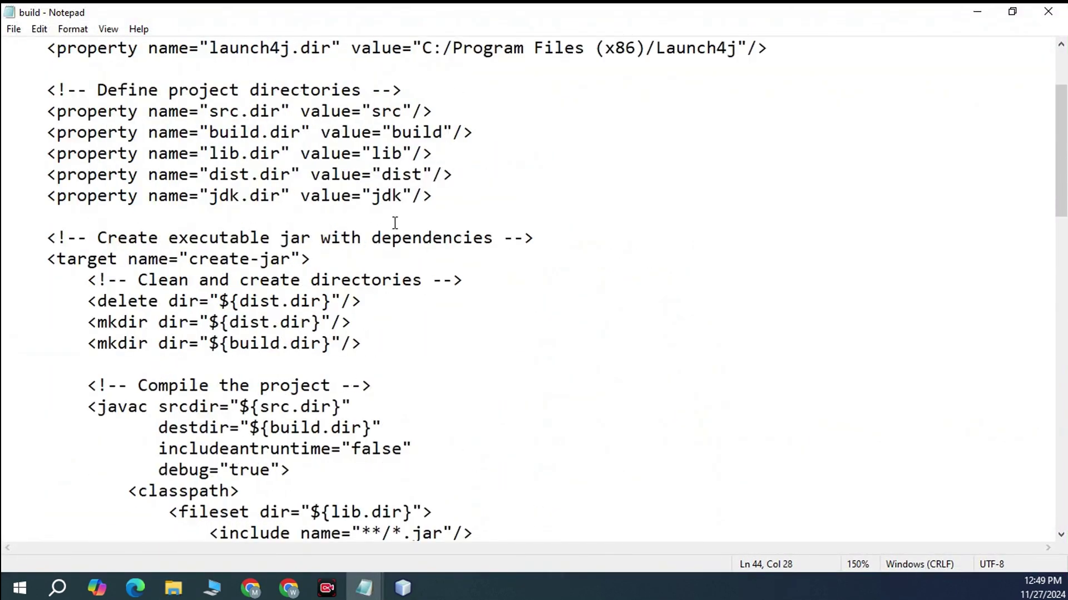
{"action": "left_click_drag", "start_coordinate": [427, 111], "coordinate": [736, 114]}
{"action": "scroll", "coordinate": [668, 244], "scroll_direction": "down", "scroll_amount": 6}
{"action": "scroll", "coordinate": [667, 245], "scroll_direction": "down", "scroll_amount": 4}
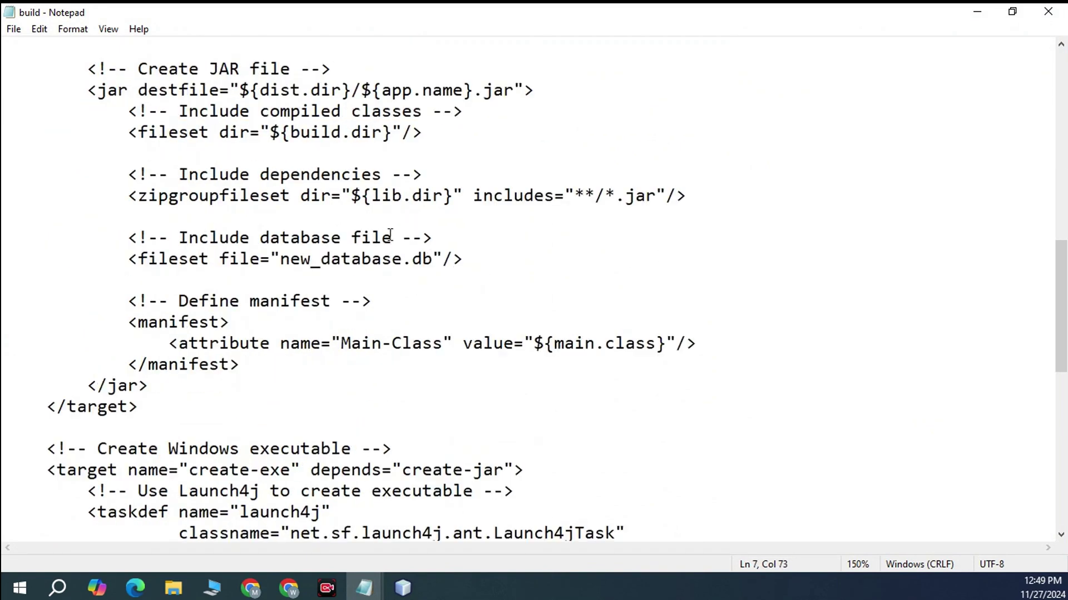
{"action": "left_click_drag", "start_coordinate": [433, 259], "coordinate": [283, 259]}
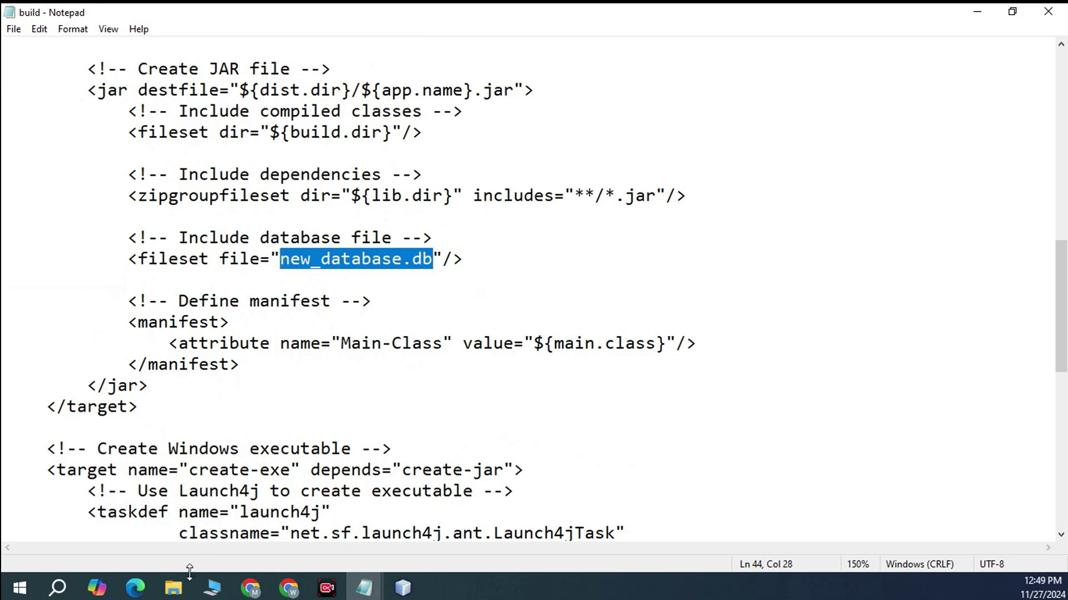
Show the Doctor Software folder in File Explorer and select the items from jdk through build, leaving out new_database.
{"action": "mouse_move", "coordinate": [181, 582]}
{"action": "left_click", "coordinate": [122, 539]}
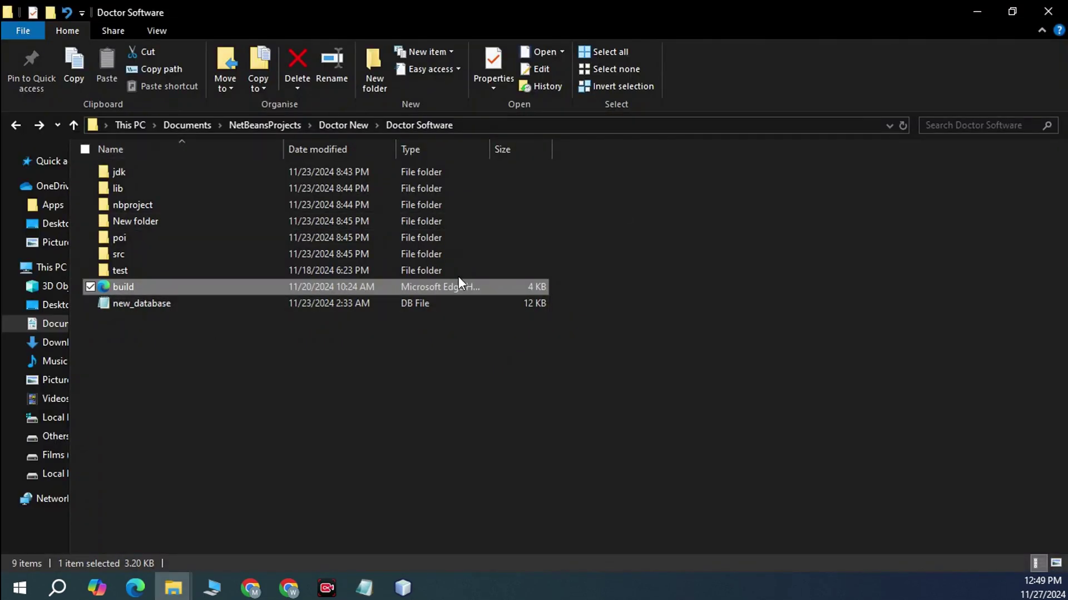
{"action": "left_click", "coordinate": [467, 407]}
{"action": "left_click_drag", "start_coordinate": [626, 286], "coordinate": [264, 162]}
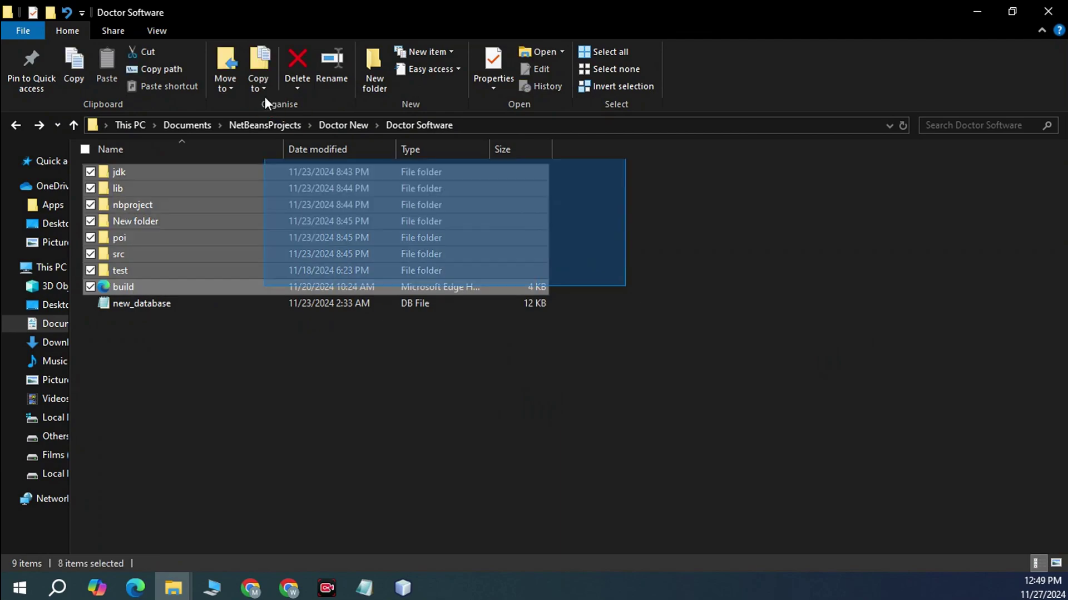
{"action": "left_click", "coordinate": [978, 12]}
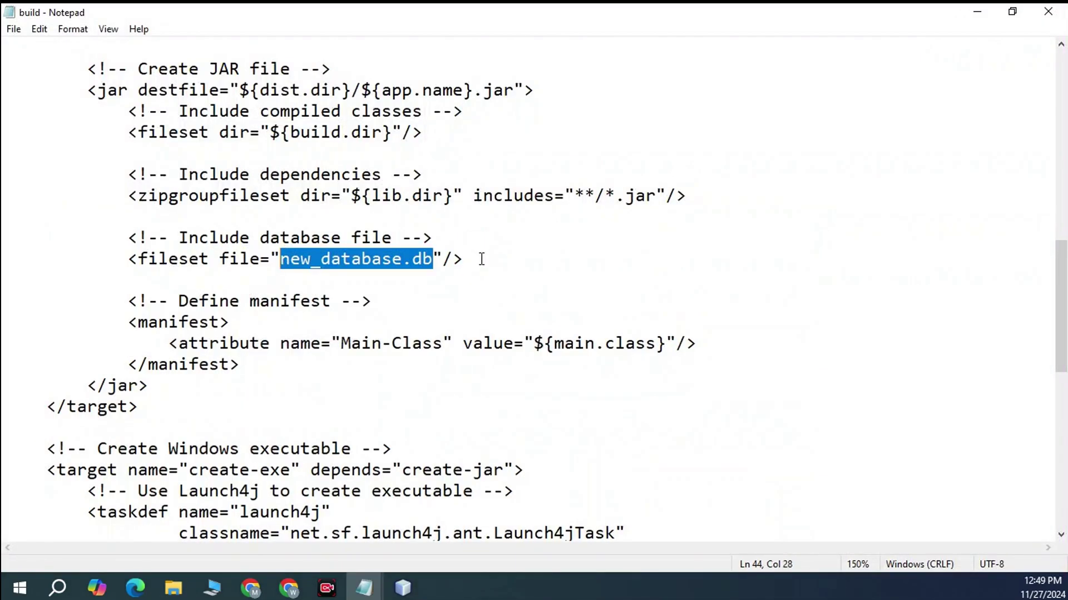
Highlight the whole fileset line that includes new_database.db in the JAR block.
{"action": "key", "text": "ctrl+Left"}
{"action": "key", "text": "ctrl+Left"}
{"action": "key", "text": "shift+End"}
{"action": "left_click_drag", "start_coordinate": [479, 258], "coordinate": [118, 259]}
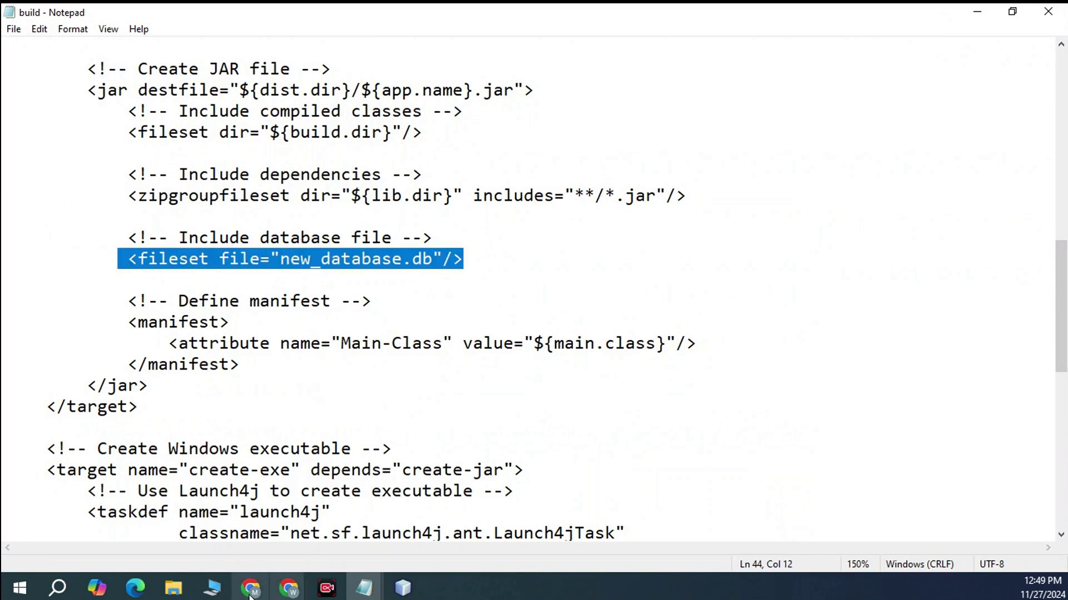
Look through the sqlite search results in Chrome and highlight the database file comment and fileset line in the build file.
{"action": "left_click", "coordinate": [289, 587]}
{"action": "left_click", "coordinate": [329, 548]}
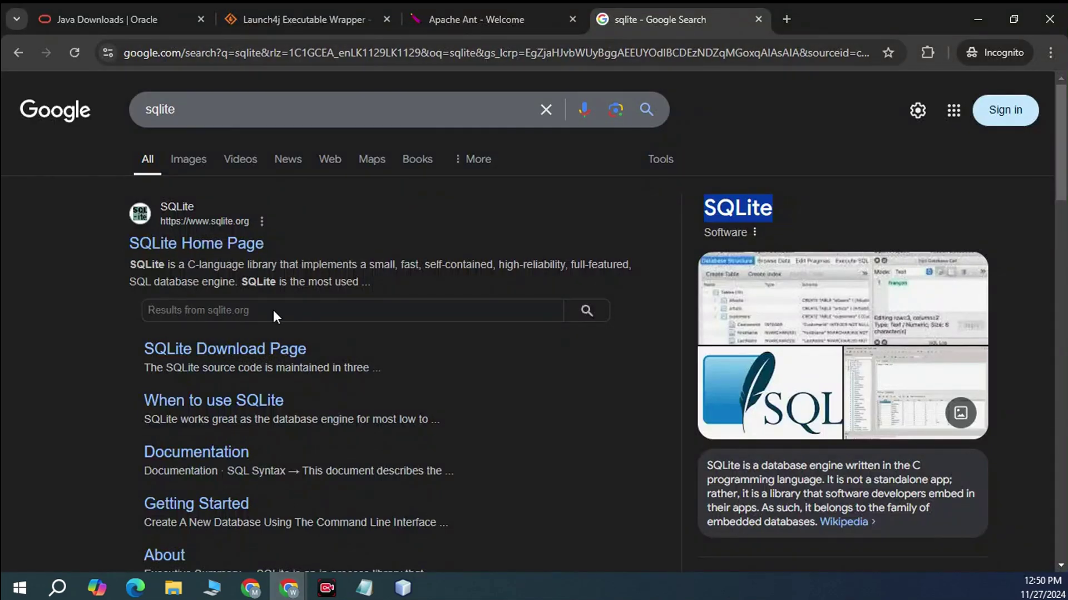
{"action": "scroll", "coordinate": [907, 167], "scroll_direction": "down", "scroll_amount": 3}
{"action": "scroll", "coordinate": [913, 178], "scroll_direction": "down", "scroll_amount": 5}
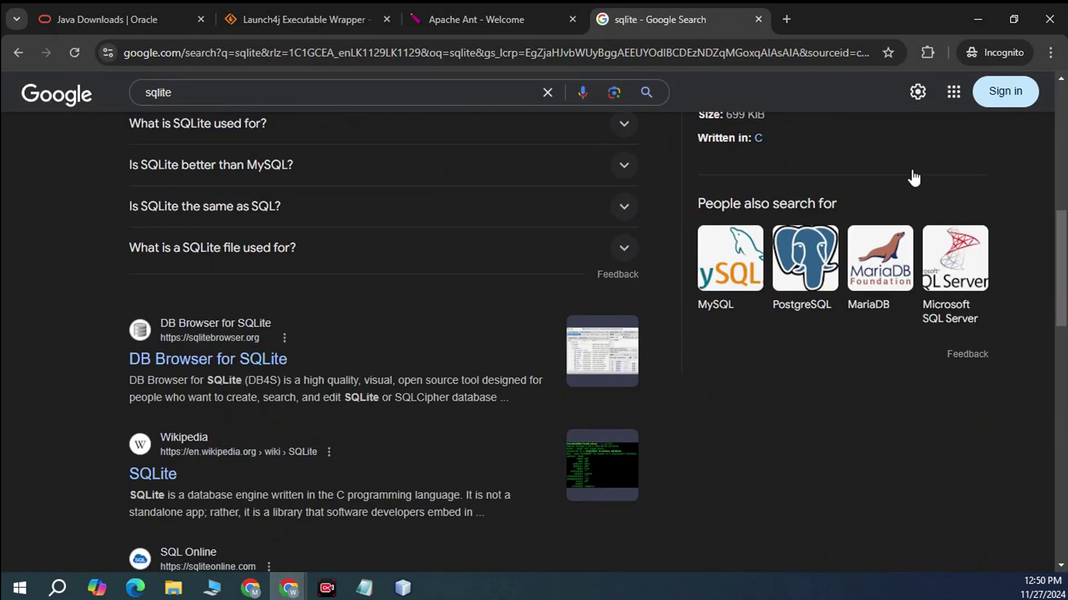
{"action": "scroll", "coordinate": [913, 167], "scroll_direction": "up", "scroll_amount": 10}
{"action": "key", "text": "alt+Tab"}
{"action": "left_click_drag", "start_coordinate": [489, 252], "coordinate": [128, 228]}
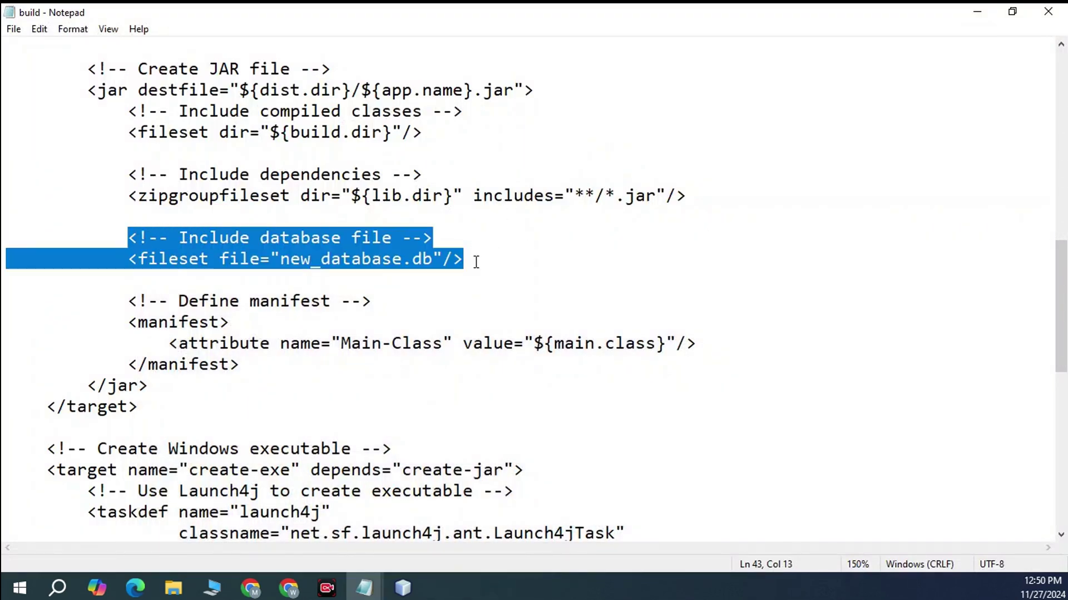
Highlight the manifest block that sets the Main-Class and the opening lines of the create-exe target.
{"action": "scroll", "coordinate": [273, 255], "scroll_direction": "down", "scroll_amount": 1}
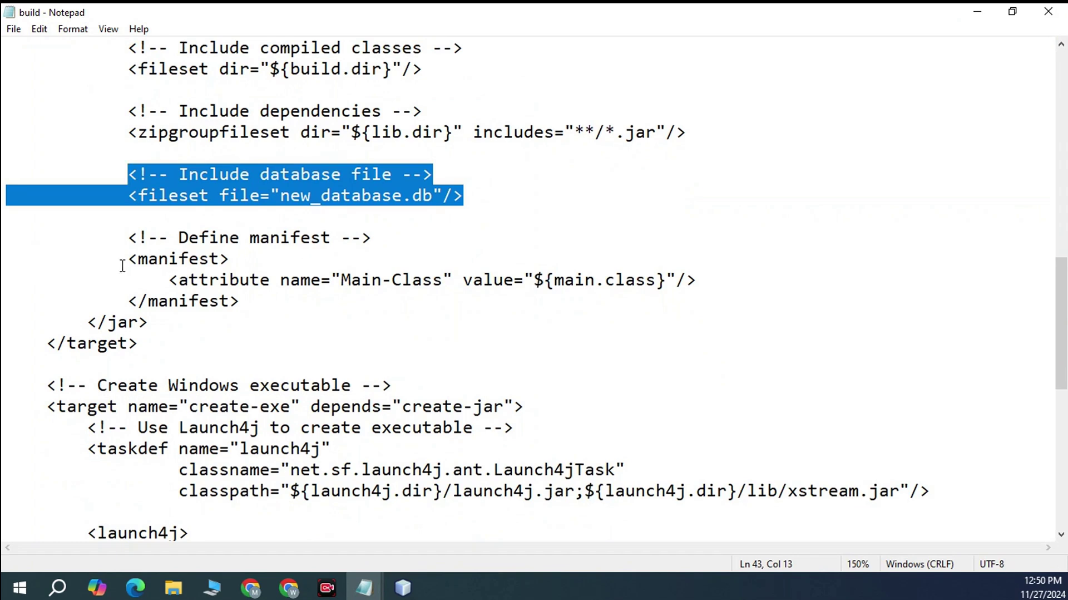
{"action": "left_click_drag", "start_coordinate": [122, 265], "coordinate": [354, 313]}
{"action": "scroll", "coordinate": [354, 313], "scroll_direction": "down", "scroll_amount": 2}
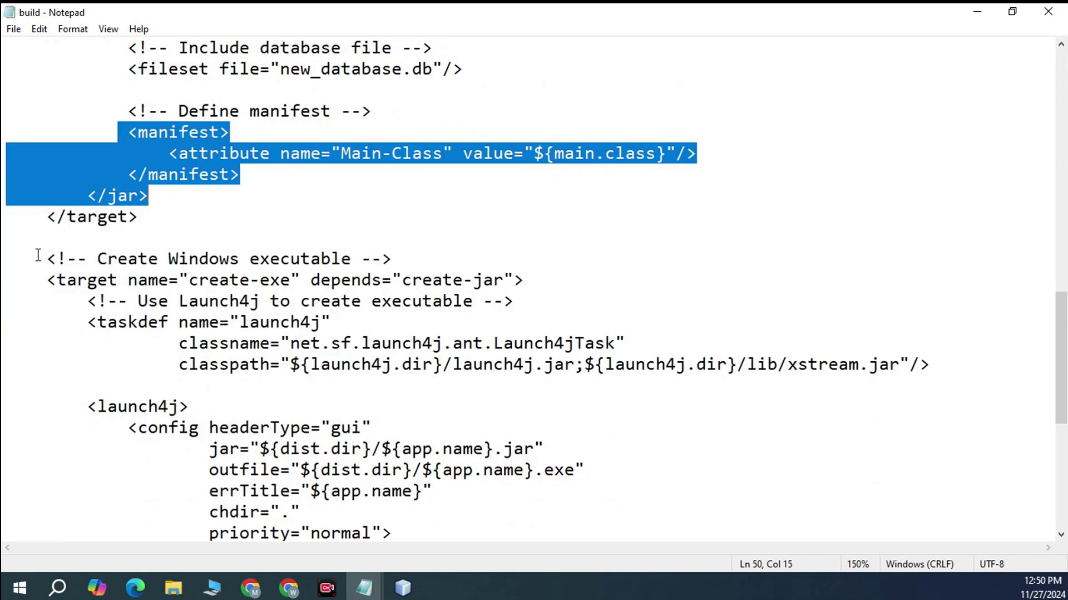
{"action": "scroll", "coordinate": [61, 269], "scroll_direction": "down", "scroll_amount": 2}
{"action": "left_click_drag", "start_coordinate": [46, 153], "coordinate": [531, 200]}
{"action": "scroll", "coordinate": [482, 293], "scroll_direction": "down", "scroll_amount": 1}
{"action": "scroll", "coordinate": [385, 313], "scroll_direction": "down", "scroll_amount": 1}
{"action": "scroll", "coordinate": [385, 313], "scroll_direction": "down", "scroll_amount": 1}
{"action": "scroll", "coordinate": [398, 236], "scroll_direction": "down", "scroll_amount": 1}
{"action": "left_click", "coordinate": [545, 203]}
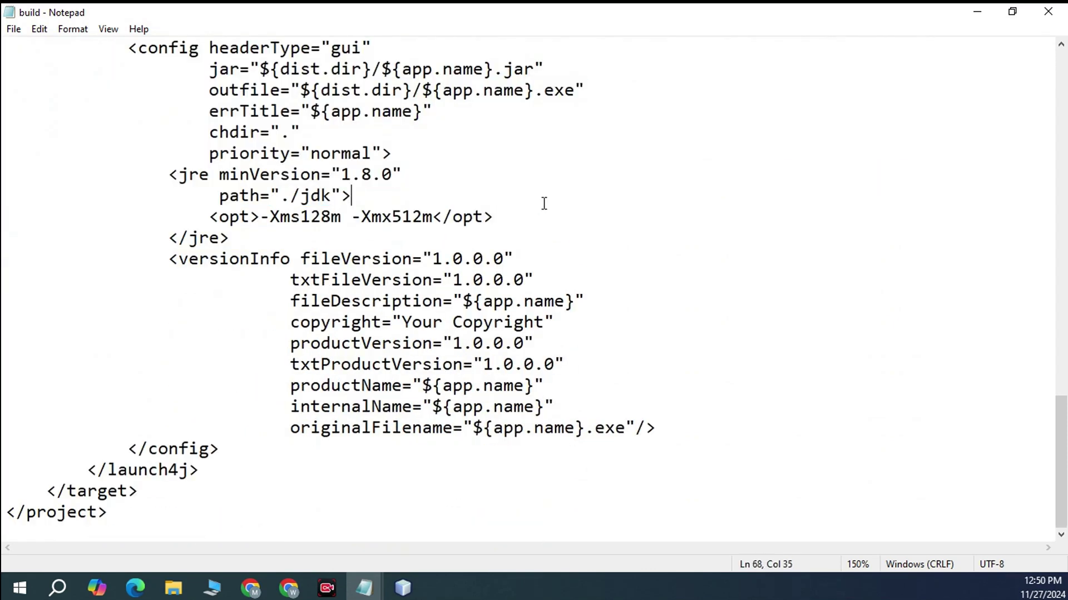
Highlight jdk in the jre path setting and point out the matching jdk folder in the Doctor Software folder.
{"action": "left_click_drag", "start_coordinate": [333, 197], "coordinate": [291, 196]}
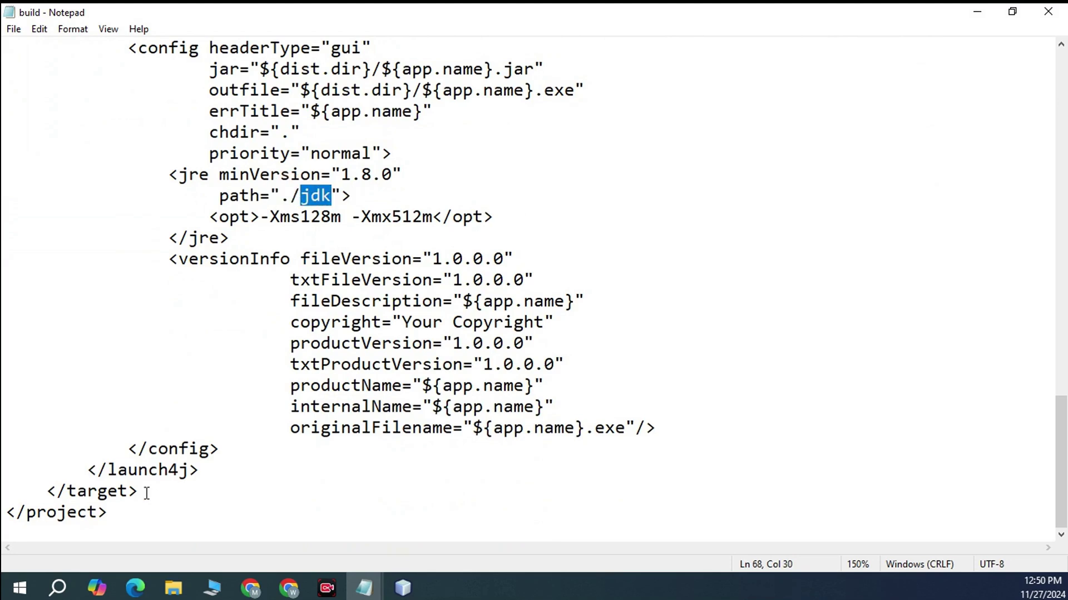
{"action": "left_click", "coordinate": [175, 587]}
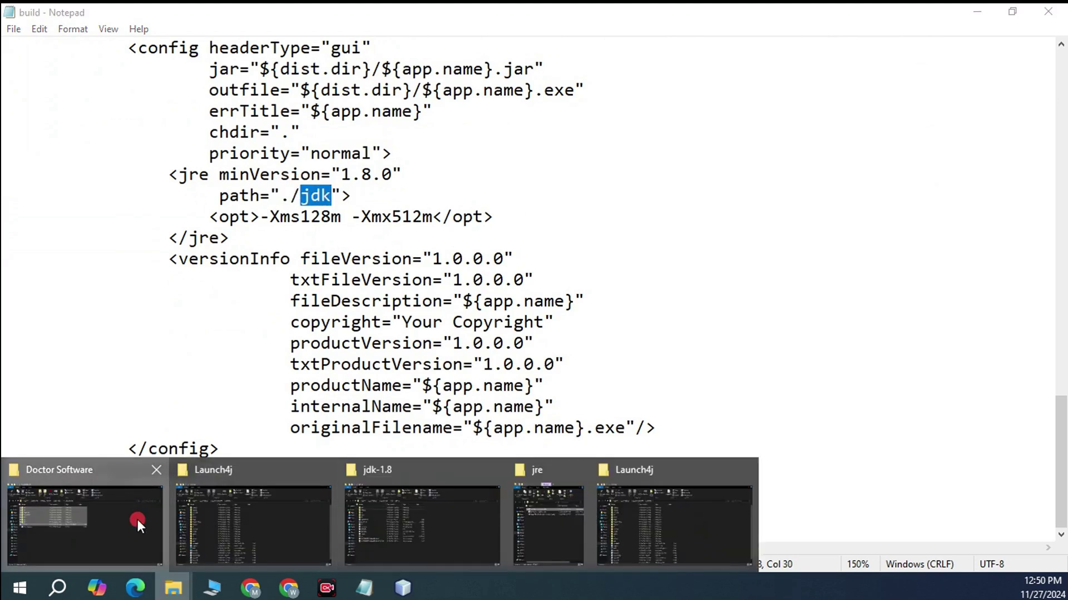
{"action": "left_click", "coordinate": [138, 519]}
{"action": "left_click", "coordinate": [122, 173]}
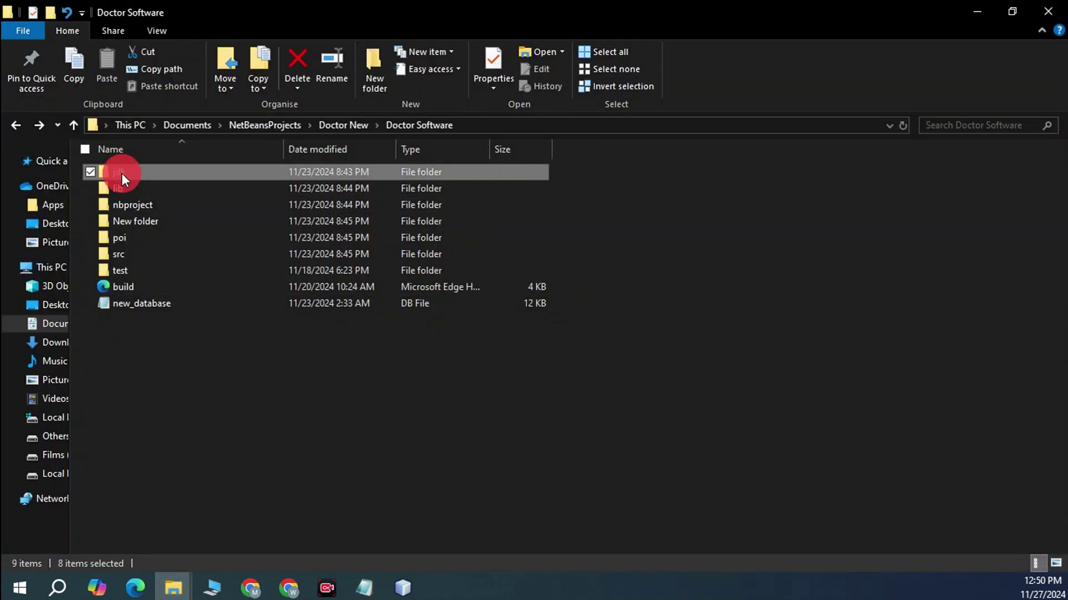
{"action": "left_click", "coordinate": [977, 11]}
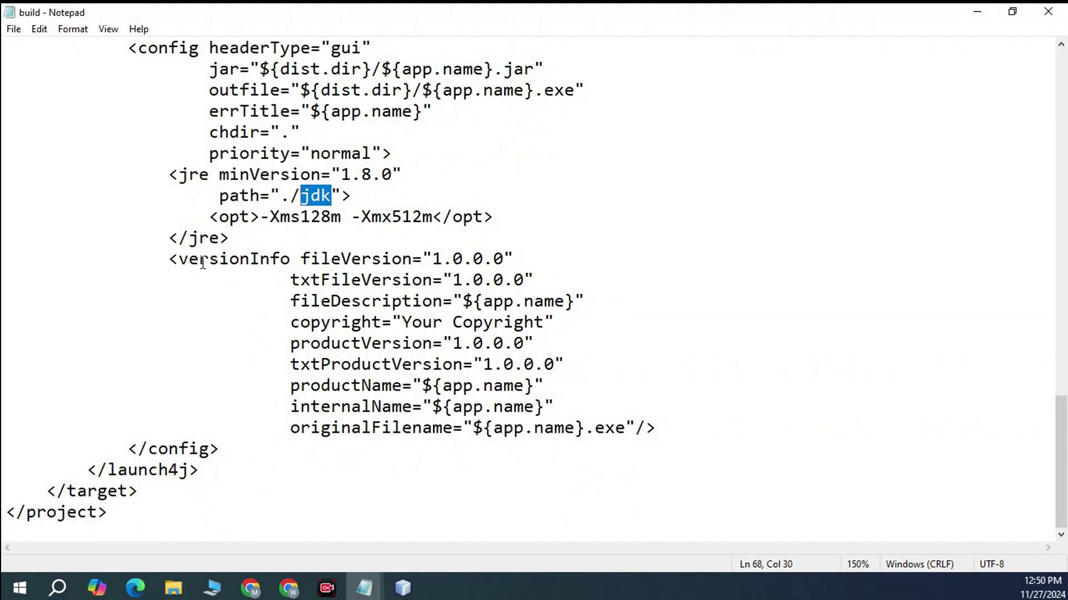
Highlight the versionInfo file version lines, the Your Copyright text, and the lines from productVersion to originalFilename.
{"action": "left_click_drag", "start_coordinate": [168, 259], "coordinate": [567, 271]}
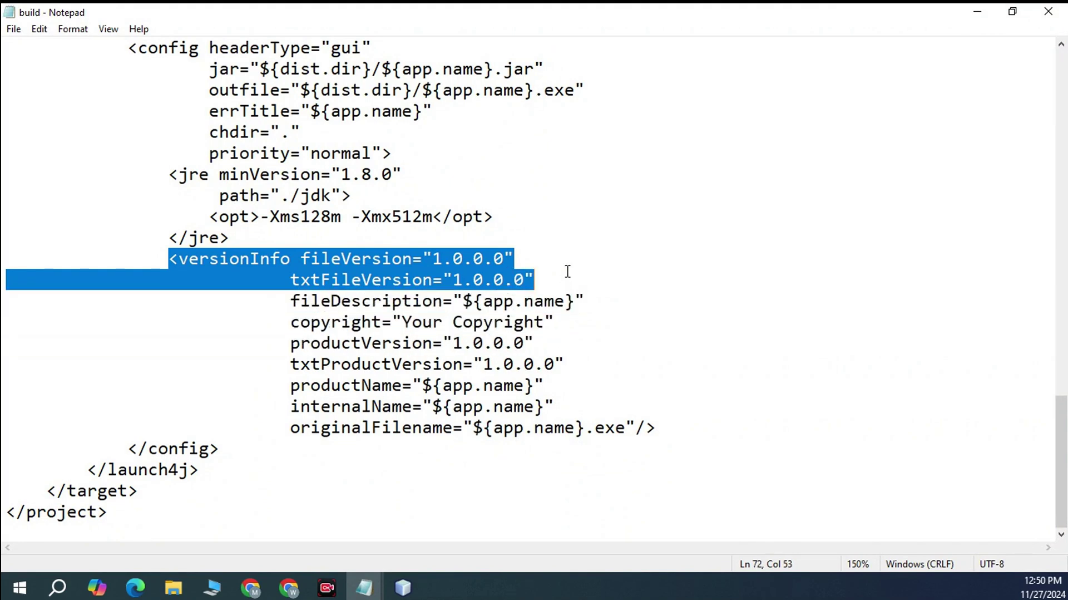
{"action": "left_click", "coordinate": [566, 272]}
{"action": "left_click_drag", "start_coordinate": [545, 324], "coordinate": [403, 321]}
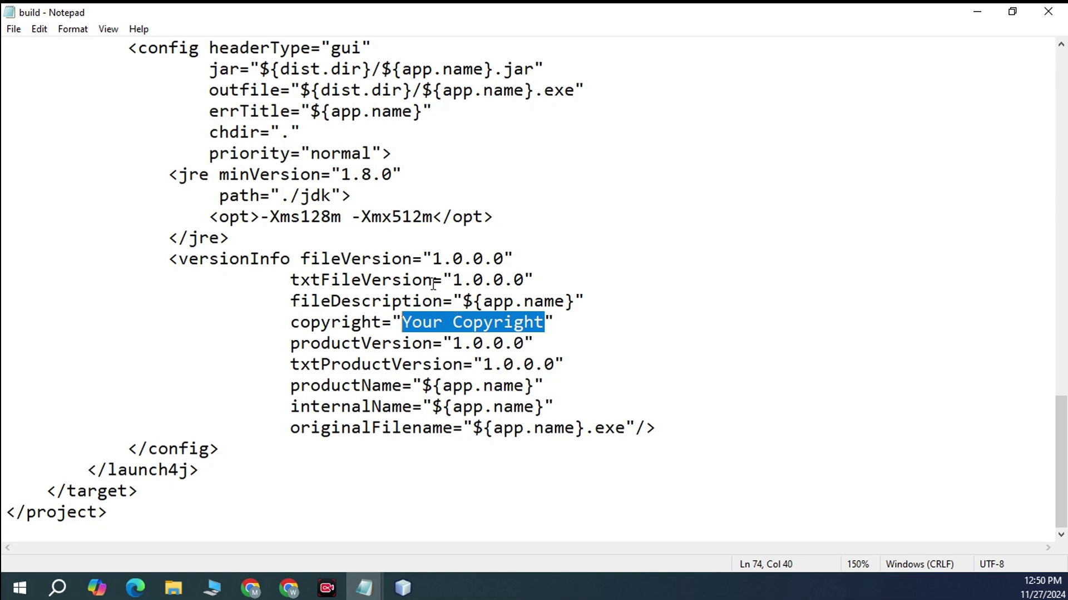
{"action": "left_click", "coordinate": [569, 322]}
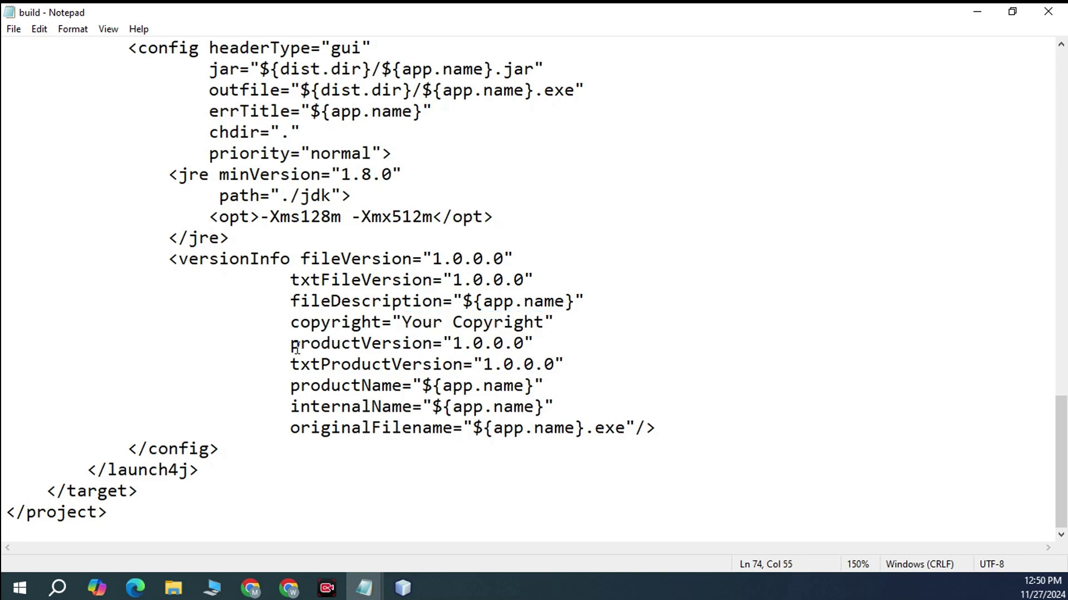
{"action": "left_click_drag", "start_coordinate": [291, 343], "coordinate": [689, 429]}
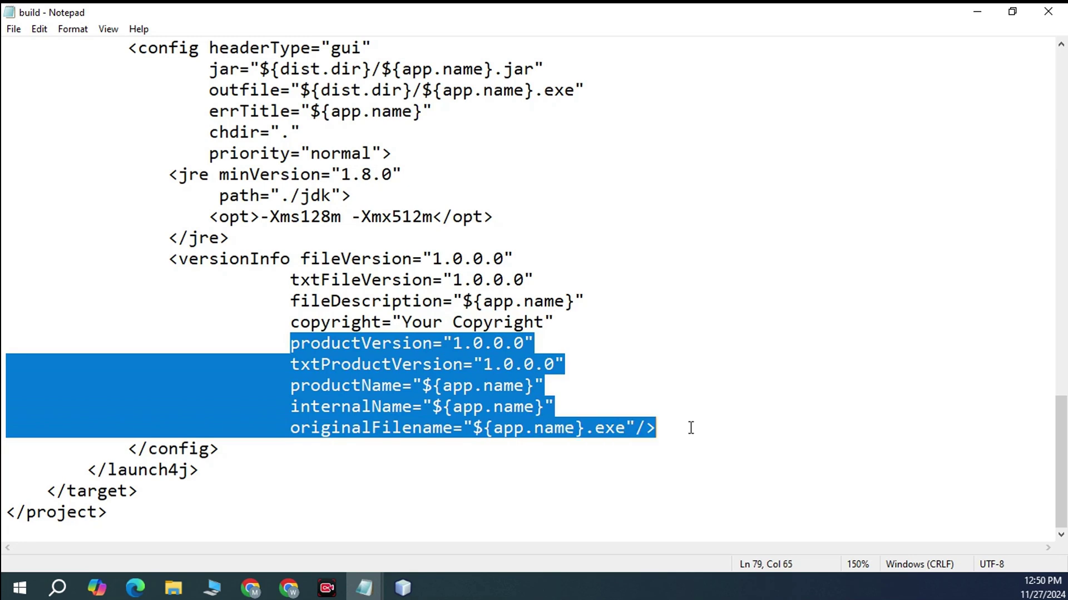
{"action": "left_click", "coordinate": [148, 518]}
Highlight the project name and the app.name, main.class and launch4j.dir values at the start of the build file.
{"action": "scroll", "coordinate": [584, 389], "scroll_direction": "up", "scroll_amount": 15}
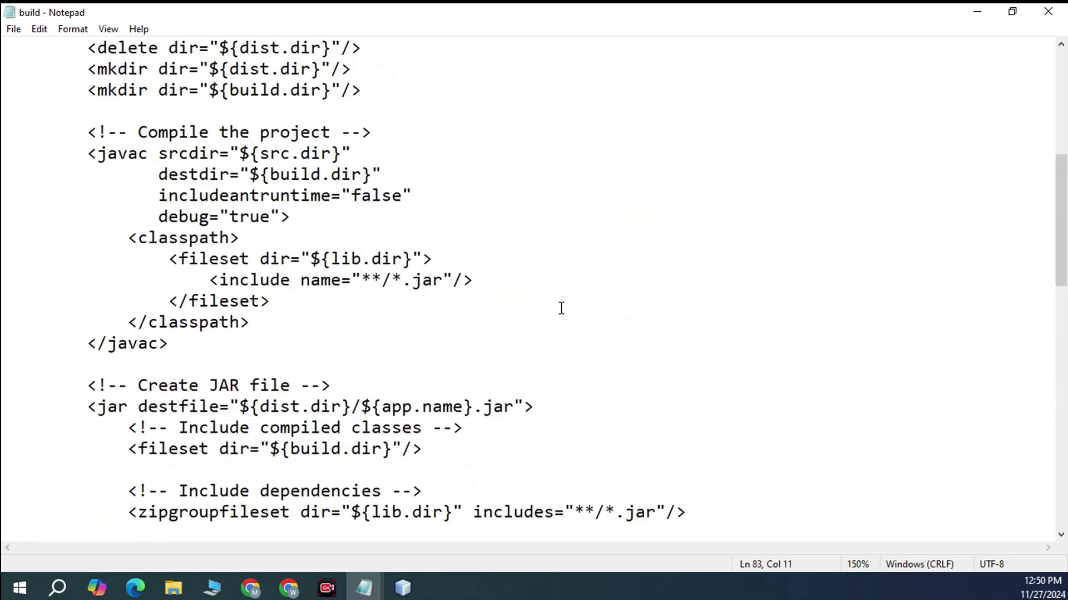
{"action": "scroll", "coordinate": [562, 307], "scroll_direction": "up", "scroll_amount": 6}
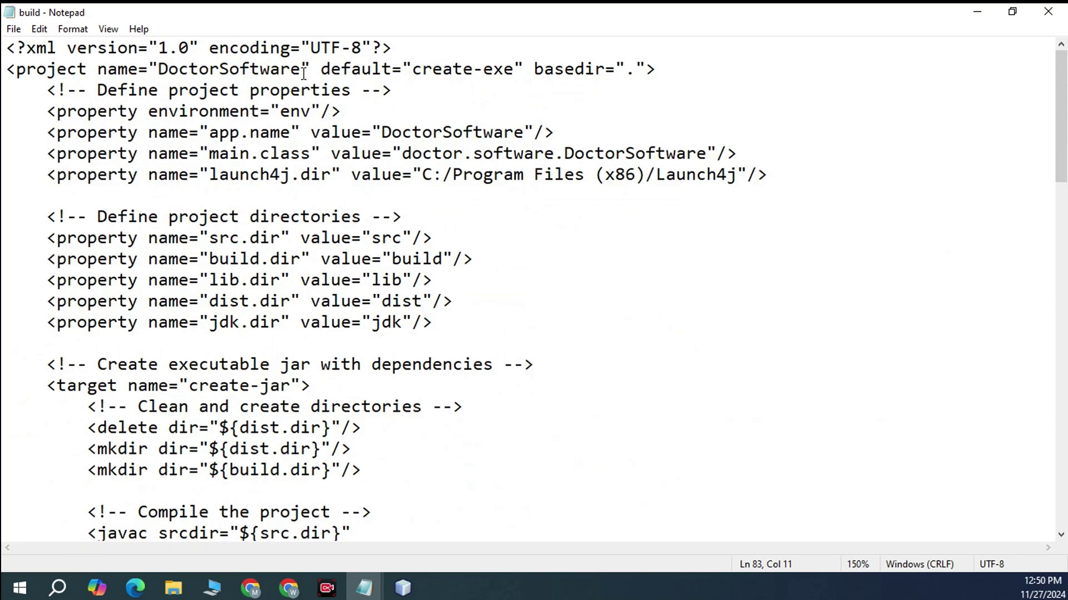
{"action": "left_click_drag", "start_coordinate": [304, 73], "coordinate": [158, 70]}
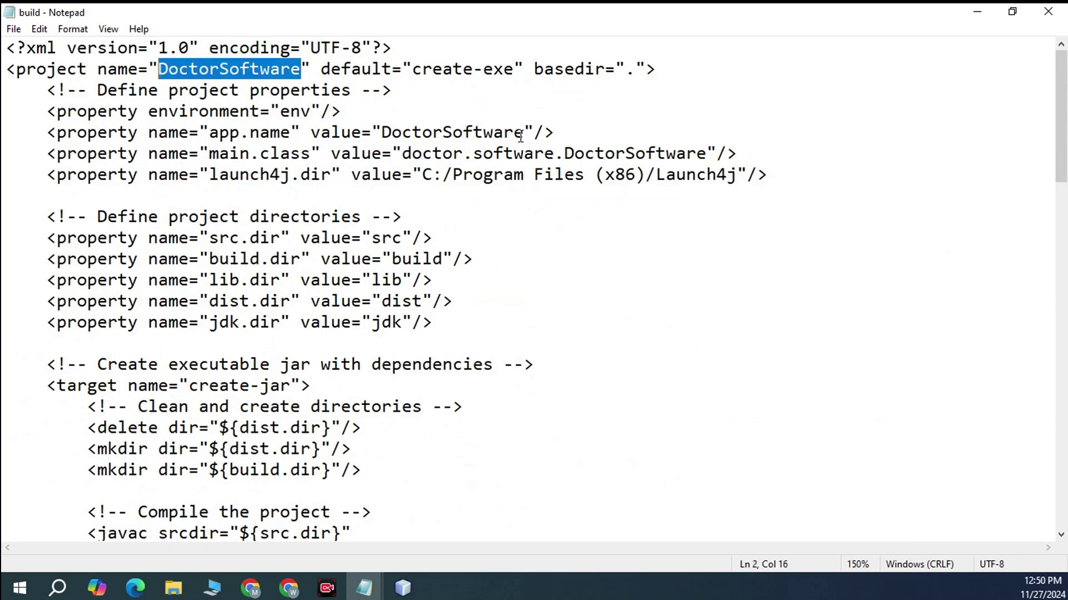
{"action": "left_click_drag", "start_coordinate": [525, 134], "coordinate": [384, 132]}
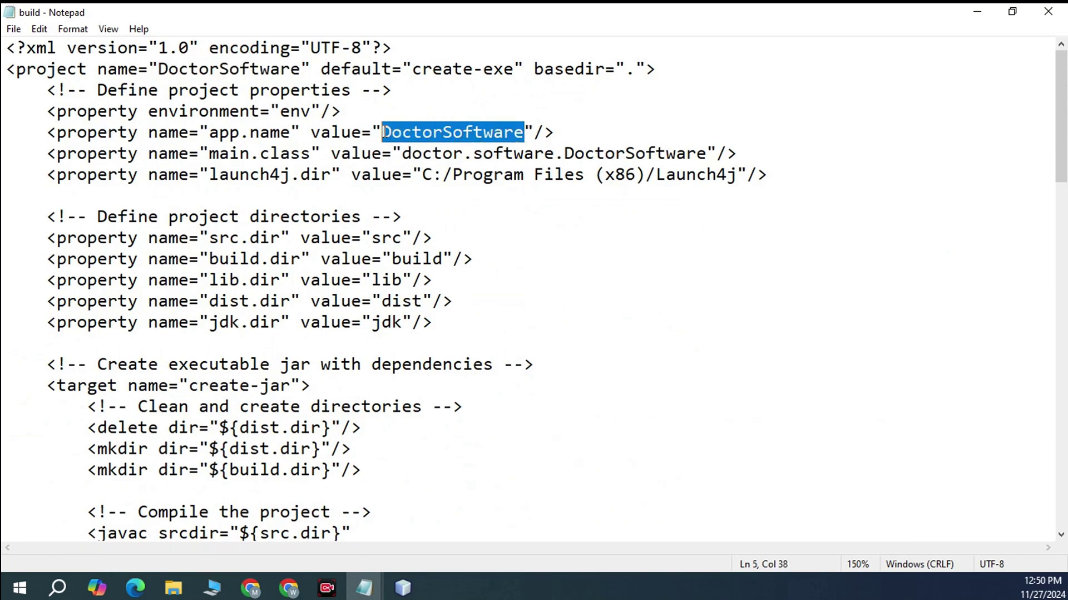
{"action": "left_click_drag", "start_coordinate": [707, 153], "coordinate": [402, 156]}
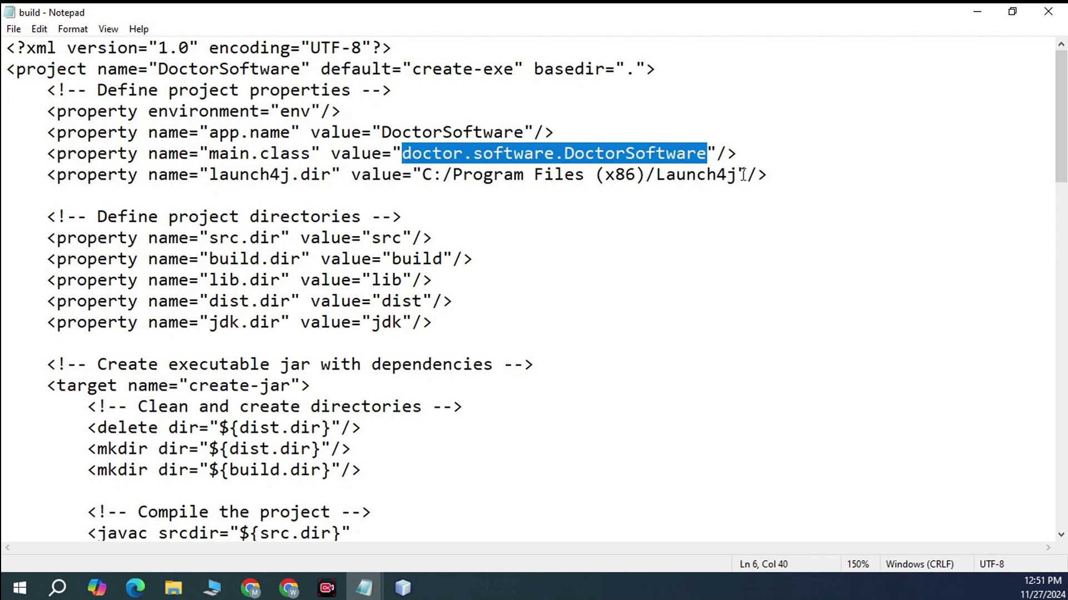
{"action": "left_click_drag", "start_coordinate": [738, 175], "coordinate": [424, 176]}
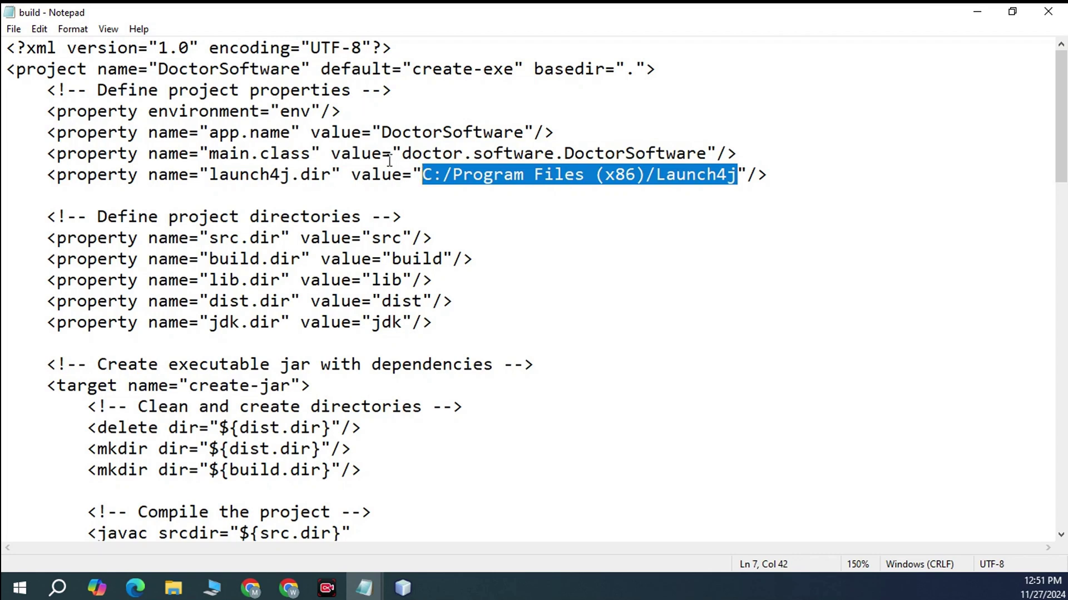
Review the directory, compile and JAR sections, highlighting the new_database.db file name in the database fileset line.
{"action": "scroll", "coordinate": [317, 237], "scroll_direction": "down", "scroll_amount": 1}
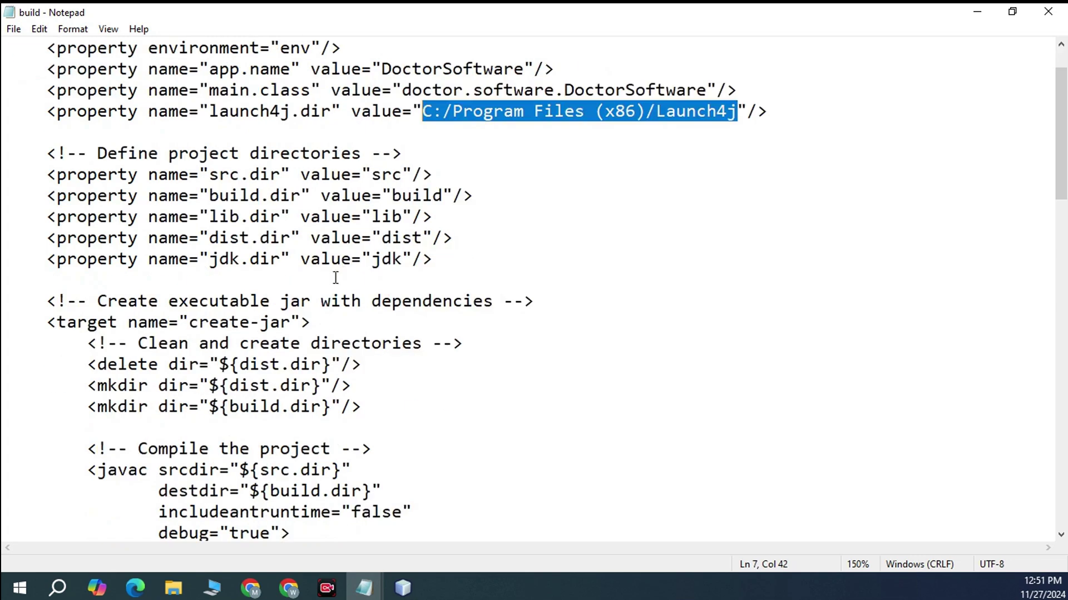
{"action": "scroll", "coordinate": [309, 345], "scroll_direction": "down", "scroll_amount": 4}
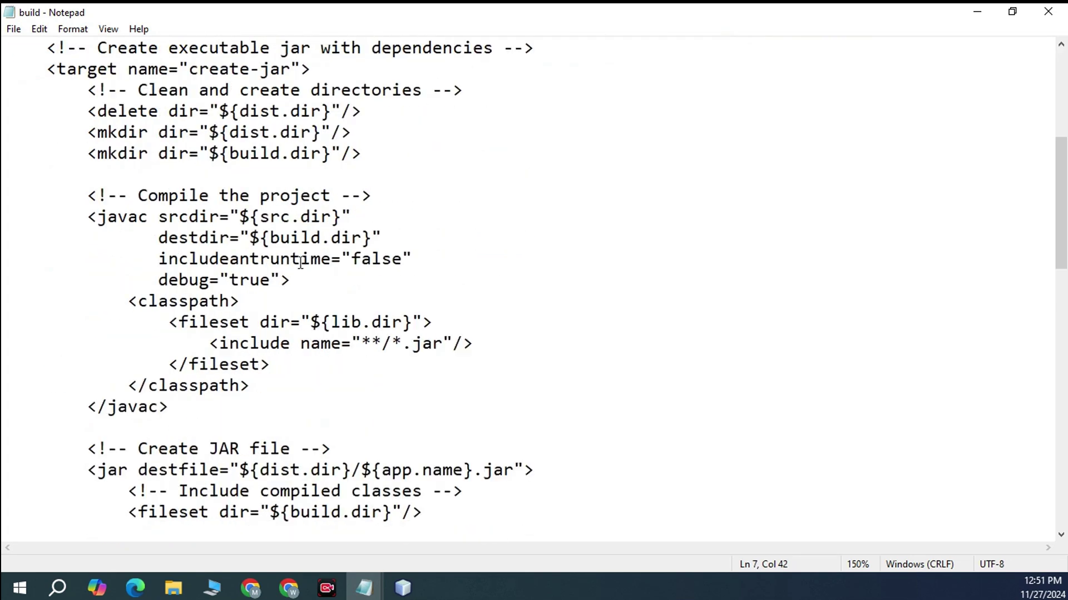
{"action": "scroll", "coordinate": [319, 237], "scroll_direction": "down", "scroll_amount": 2}
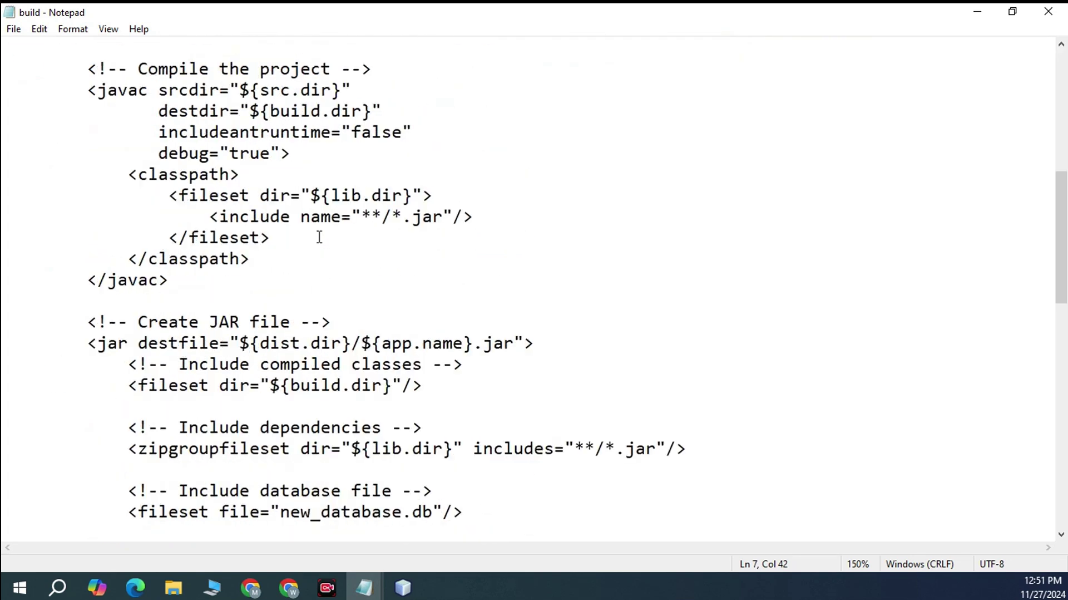
{"action": "scroll", "coordinate": [403, 379], "scroll_direction": "down", "scroll_amount": 2}
{"action": "scroll", "coordinate": [393, 164], "scroll_direction": "down", "scroll_amount": 2}
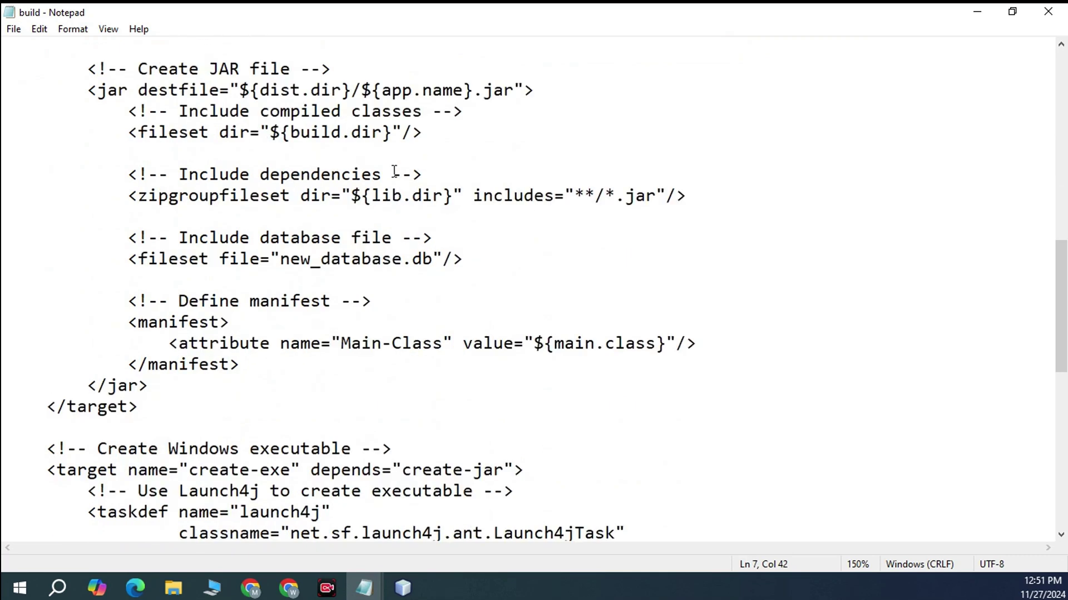
{"action": "left_click_drag", "start_coordinate": [433, 259], "coordinate": [285, 266]}
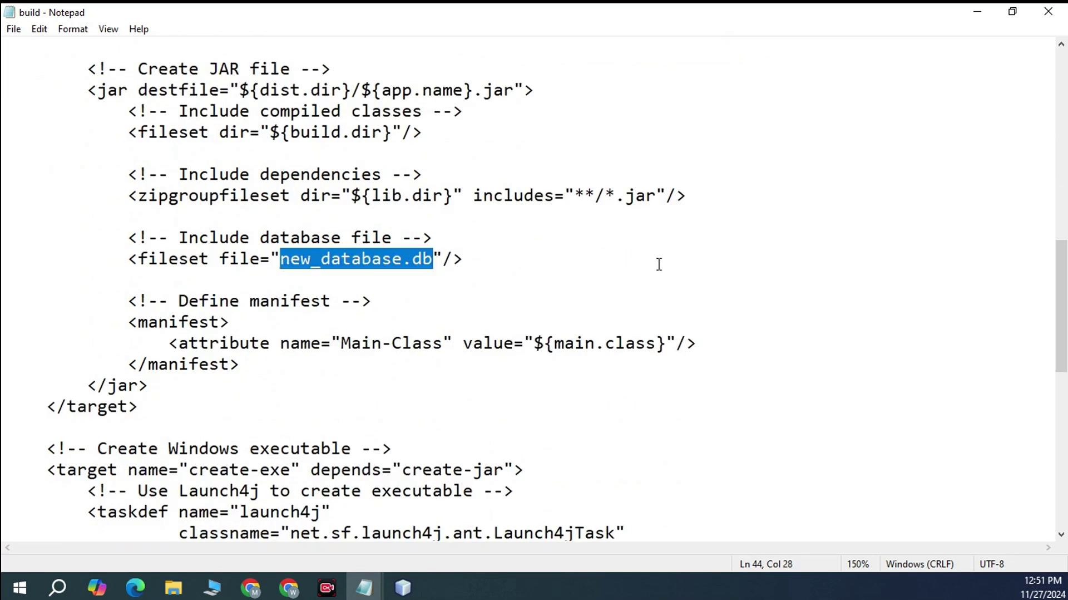
Highlight the database fileset line, and highlight it together with its Include database file comment in the JAR section.
{"action": "left_click", "coordinate": [544, 249]}
{"action": "left_click_drag", "start_coordinate": [220, 259], "coordinate": [123, 261]}
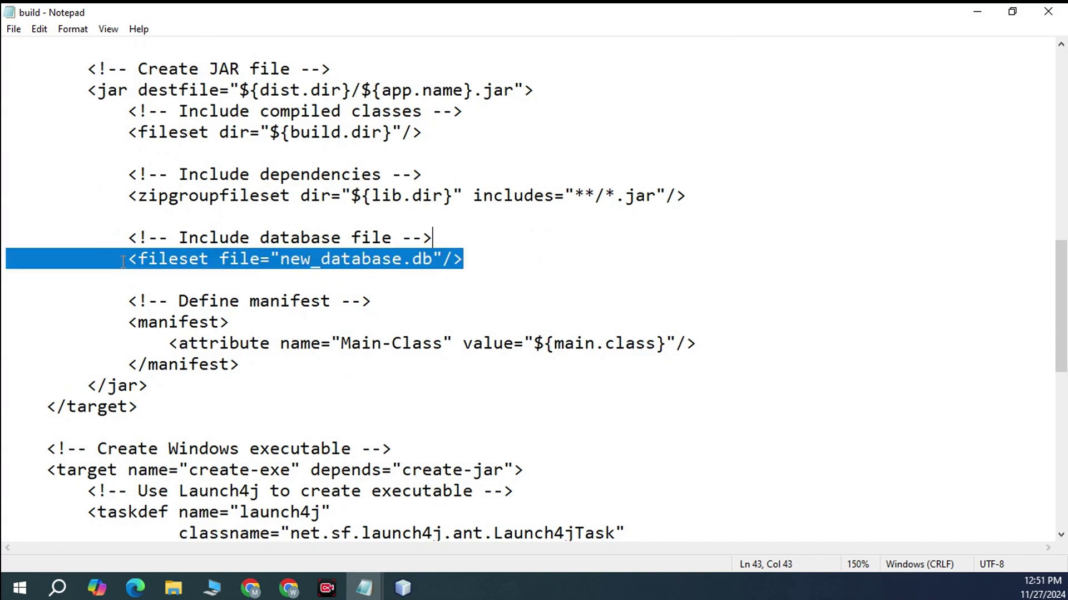
{"action": "left_click", "coordinate": [462, 262]}
{"action": "left_click_drag", "start_coordinate": [487, 254], "coordinate": [118, 240]}
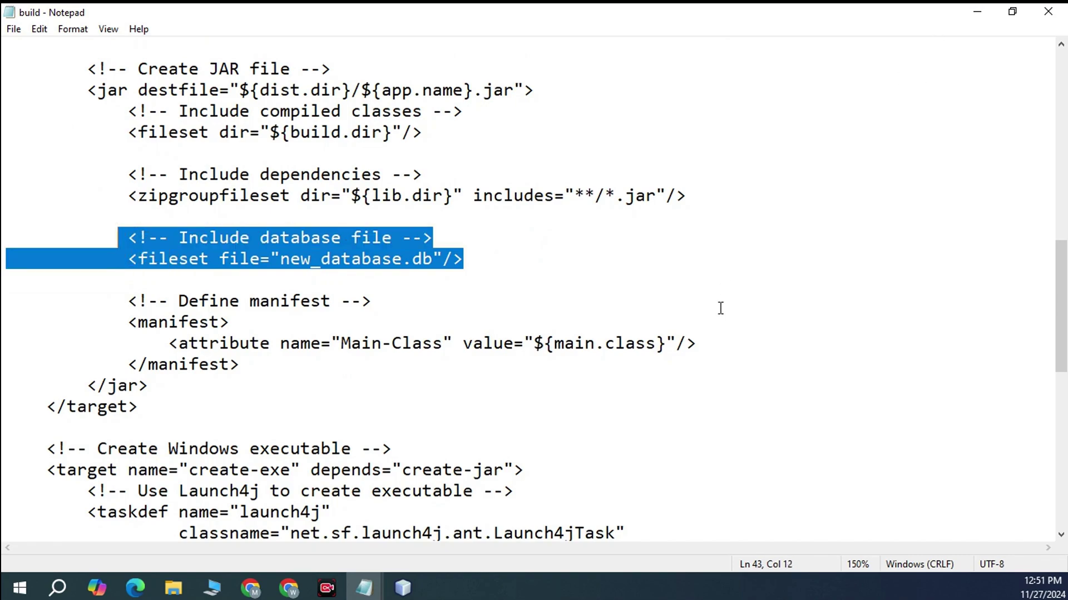
Review the create-exe target through the end of the build file, return to its start at a smaller text size, and close the file.
{"action": "scroll", "coordinate": [527, 310], "scroll_direction": "down", "scroll_amount": 1}
{"action": "scroll", "coordinate": [564, 328], "scroll_direction": "down", "scroll_amount": 8}
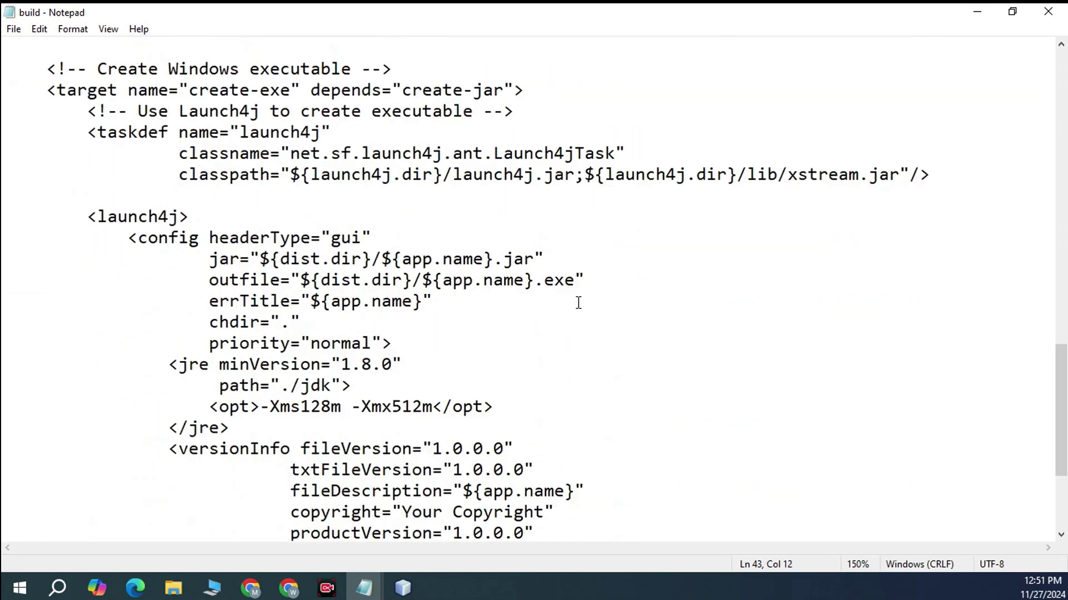
{"action": "scroll", "coordinate": [579, 302], "scroll_direction": "up", "scroll_amount": 1}
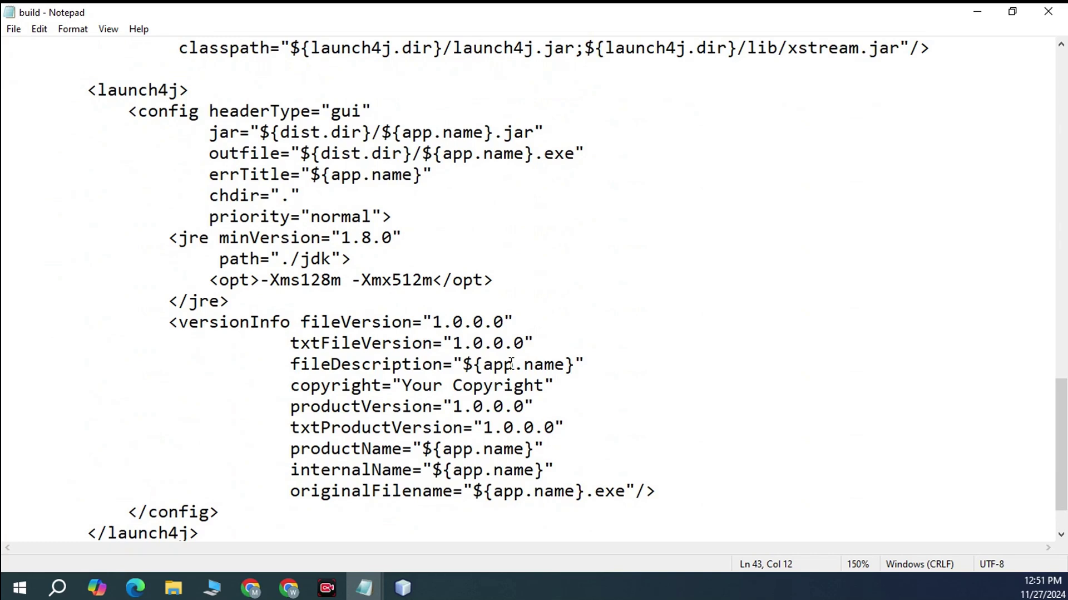
{"action": "scroll", "coordinate": [706, 205], "scroll_direction": "down", "scroll_amount": 1}
{"action": "left_click", "coordinate": [713, 209]}
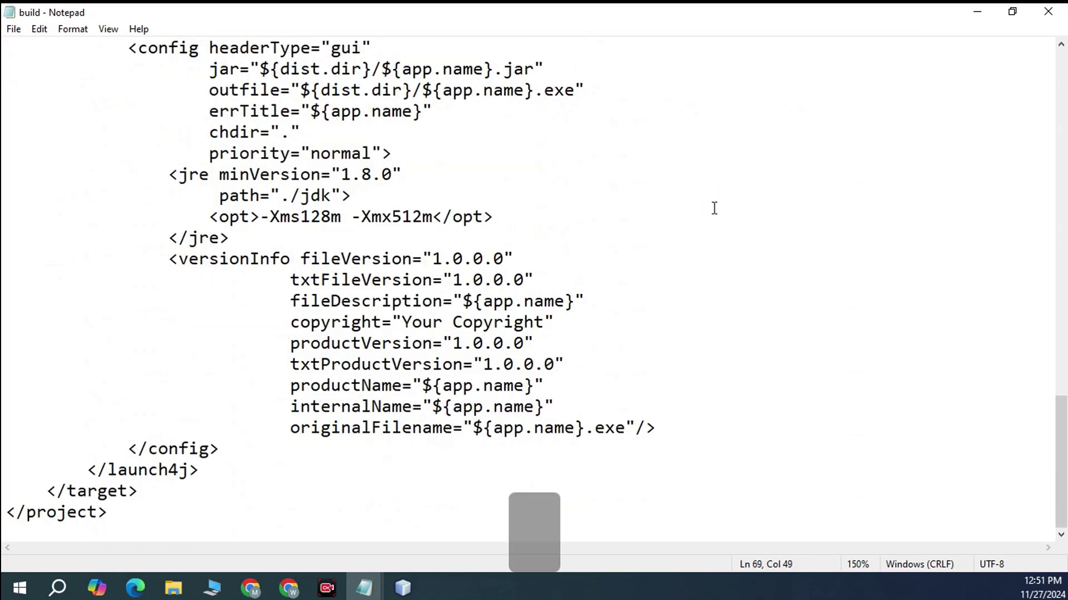
{"action": "scroll", "coordinate": [710, 208], "scroll_direction": "down", "scroll_amount": 4, "text": "ctrl"}
{"action": "scroll", "coordinate": [401, 151], "scroll_direction": "up", "scroll_amount": 19}
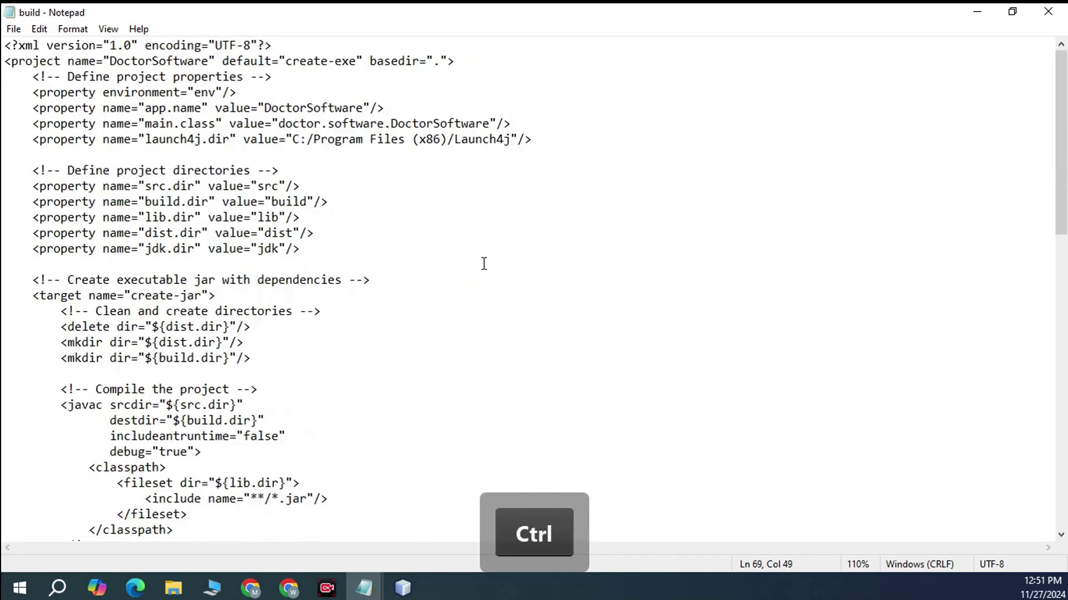
{"action": "left_click", "coordinate": [1063, 13]}
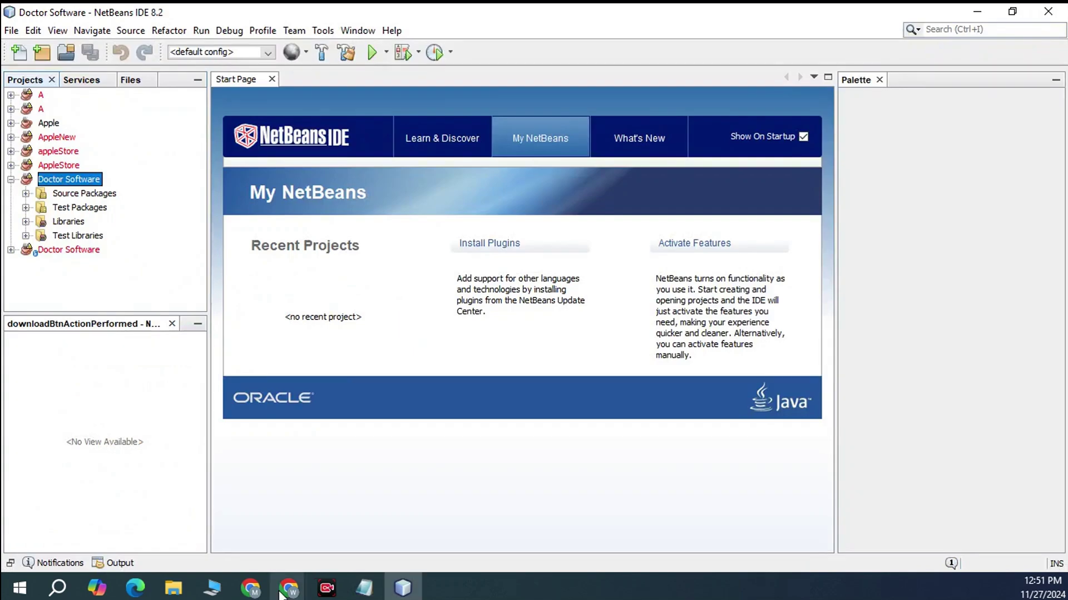
{"action": "mouse_move", "coordinate": [288, 587]}
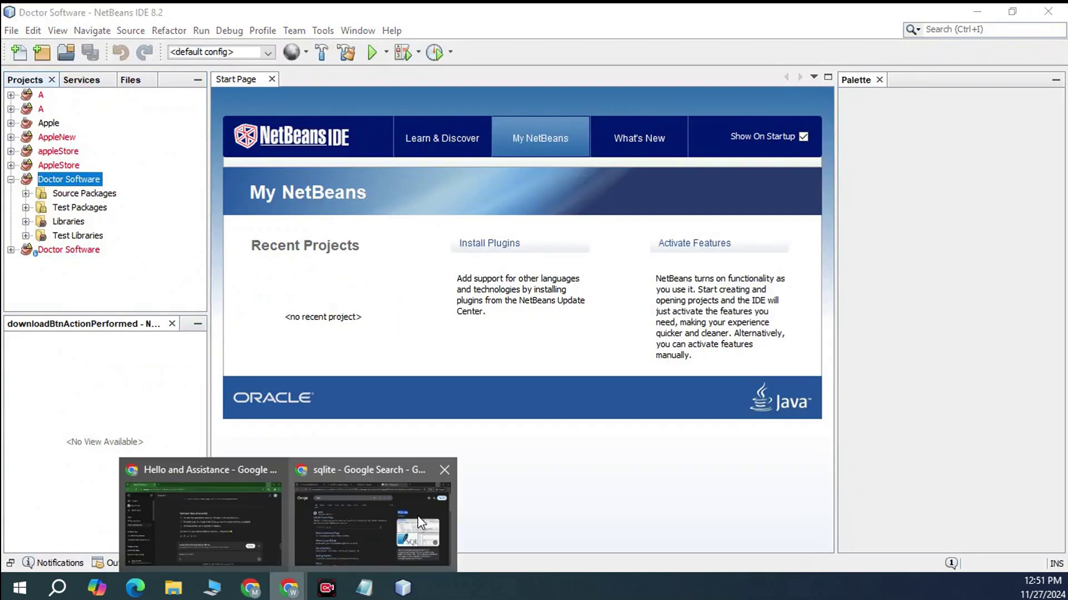
{"action": "left_click", "coordinate": [251, 587]}
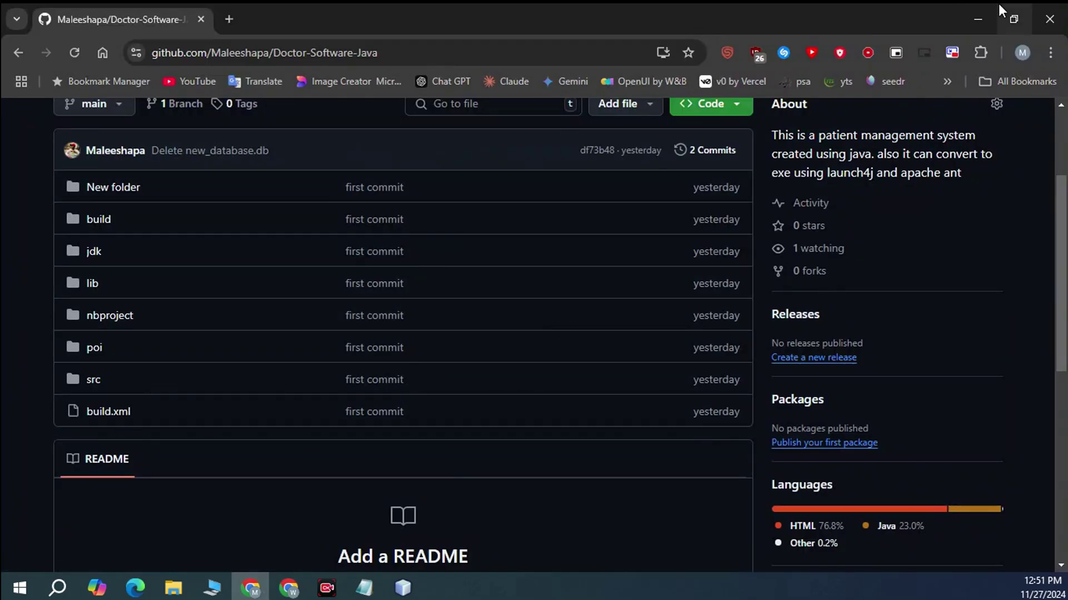
{"action": "left_click", "coordinate": [978, 19]}
Switch to the Doctor Software project folder in File Explorer and open a Command Prompt there.
{"action": "mouse_move", "coordinate": [173, 587]}
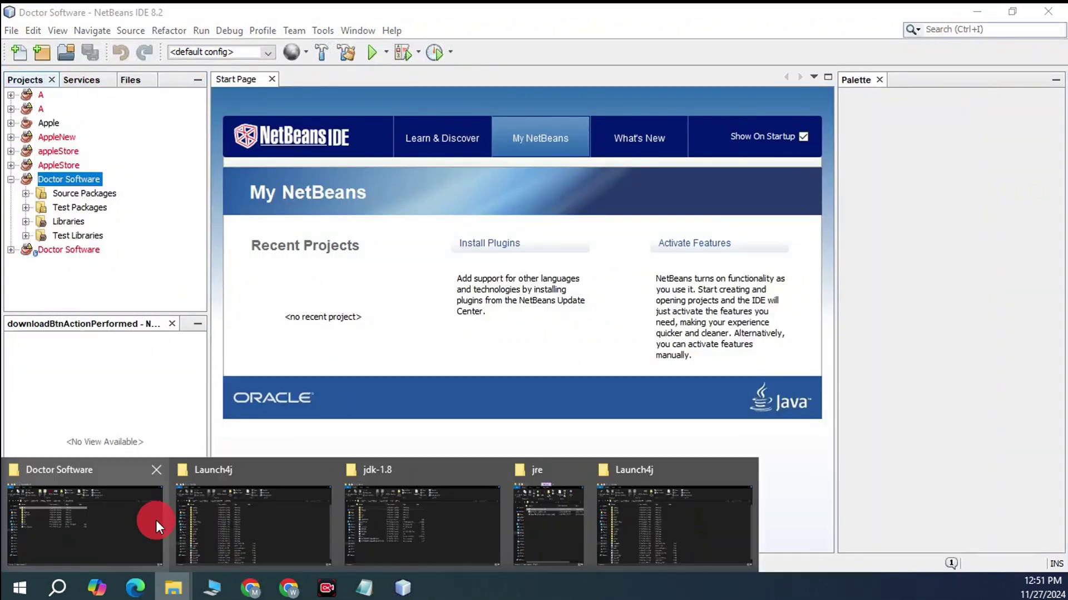
{"action": "left_click", "coordinate": [124, 543]}
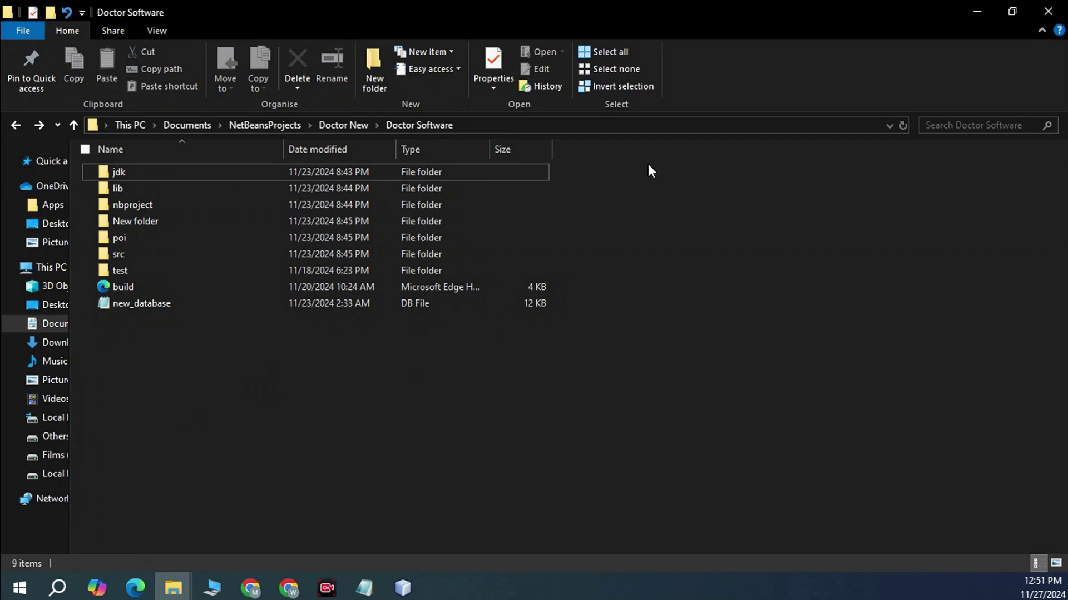
{"action": "left_click", "coordinate": [734, 126]}
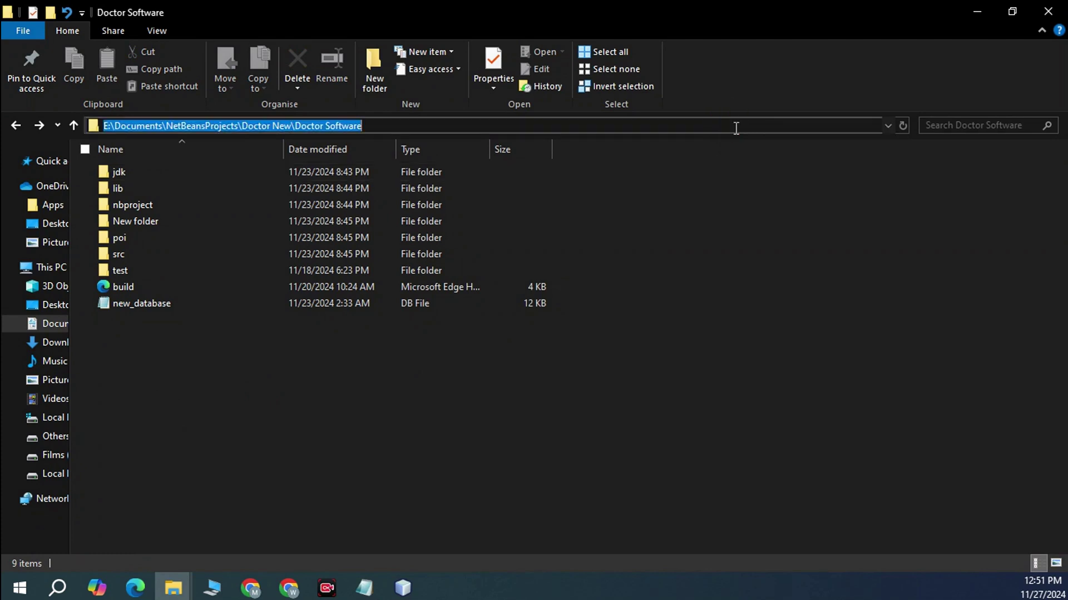
{"action": "type", "text": "cmd"}
{"action": "key", "text": "Return"}
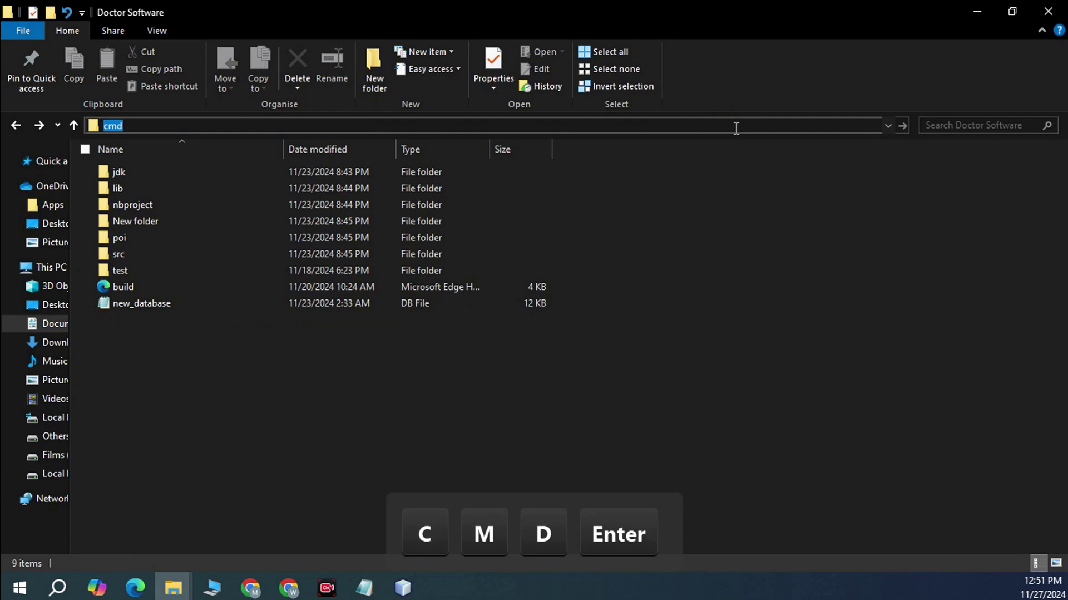
{"action": "key", "text": "Return"}
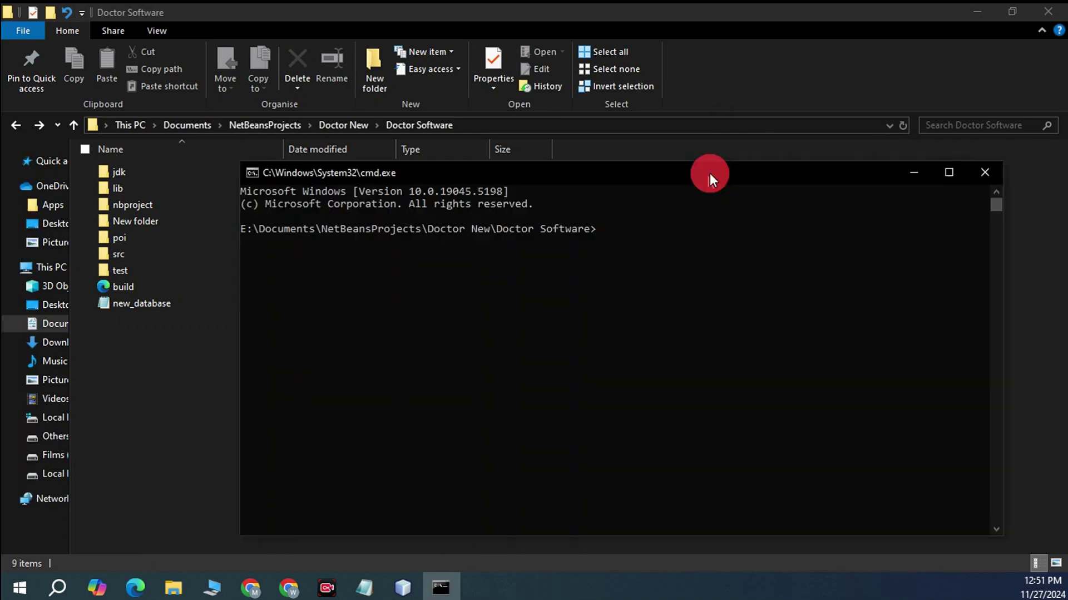
Reposition the console window and highlight the project folder path at its prompt.
{"action": "left_click_drag", "start_coordinate": [710, 172], "coordinate": [756, 266]}
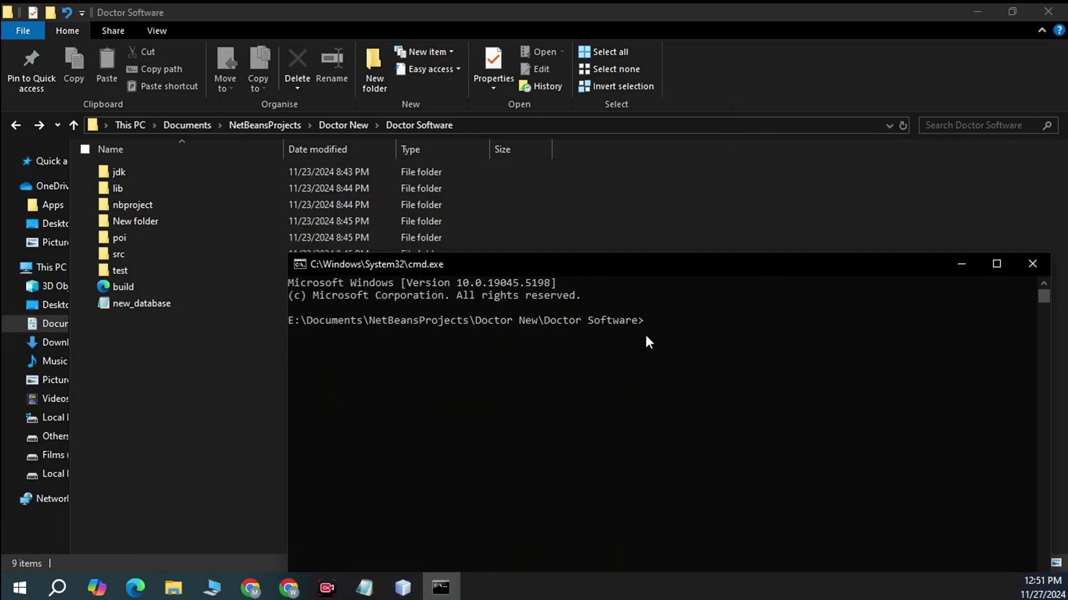
{"action": "left_click_drag", "start_coordinate": [644, 333], "coordinate": [286, 316]}
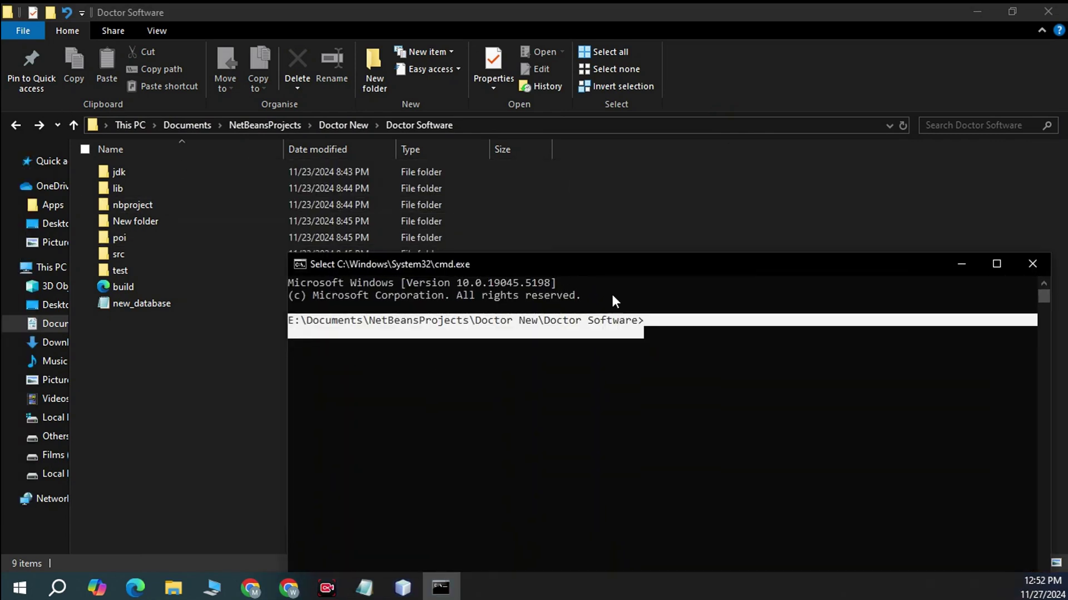
{"action": "left_click", "coordinate": [647, 323]}
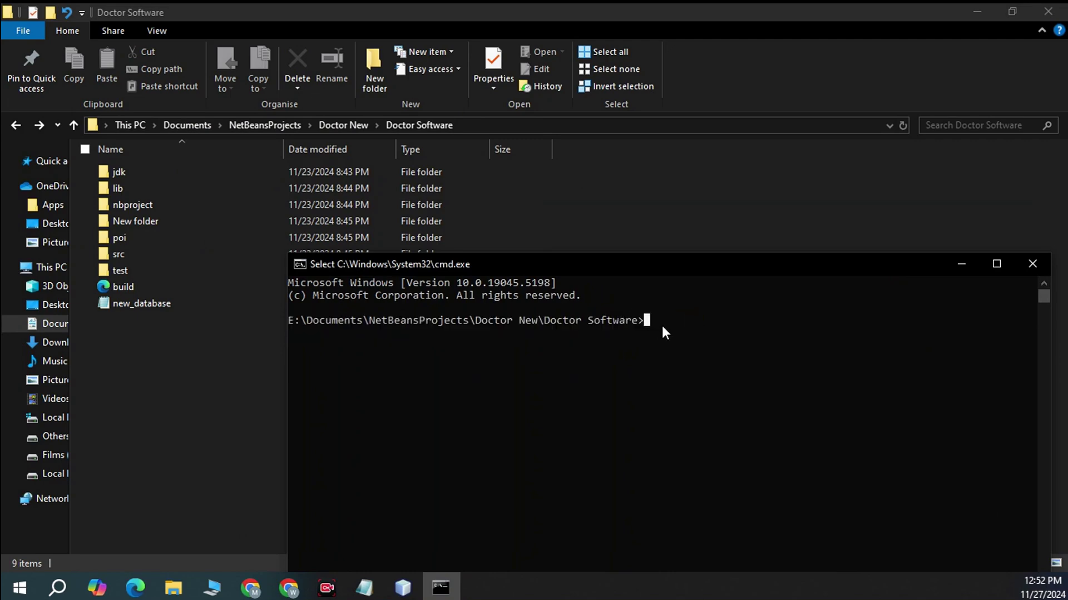
Run the command ant create-exe in the project folder's console.
{"action": "type", "text": "c"}
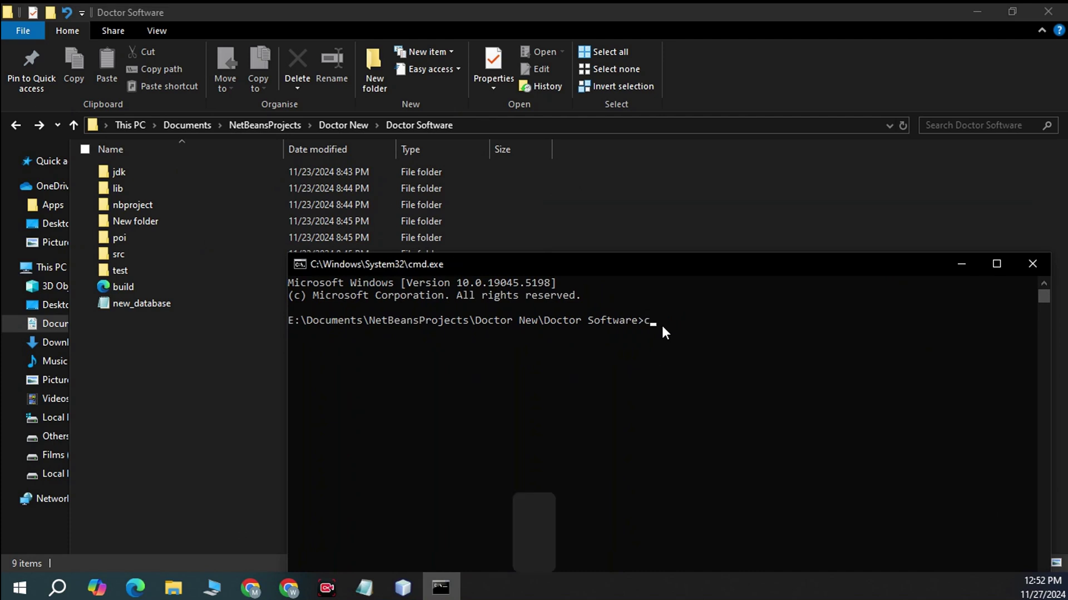
{"action": "key", "text": "BackSpace"}
{"action": "type", "text": "ant"}
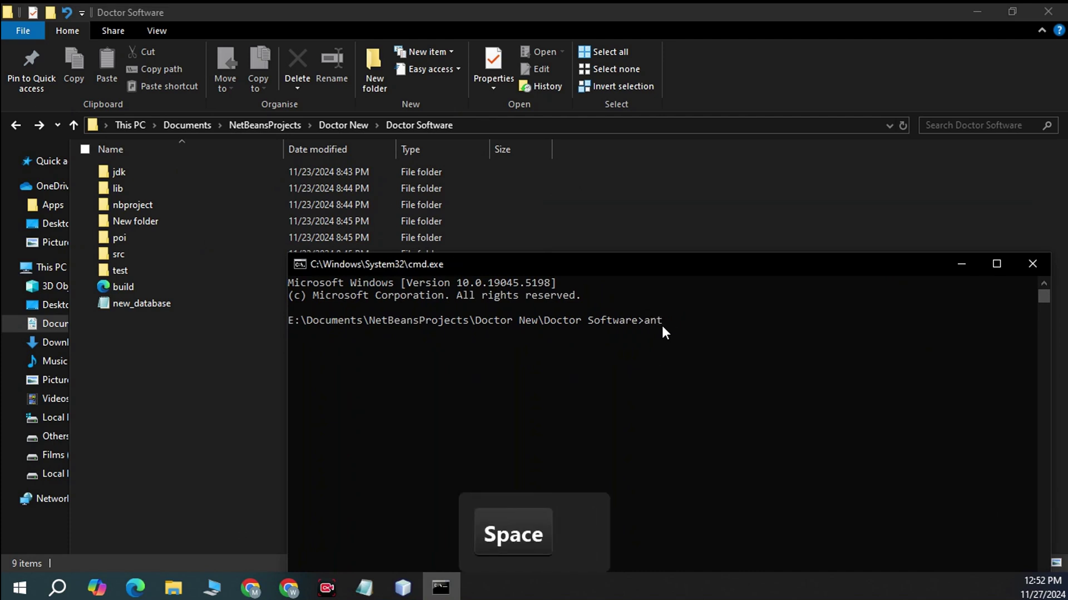
{"action": "type", "text": " ceate"}
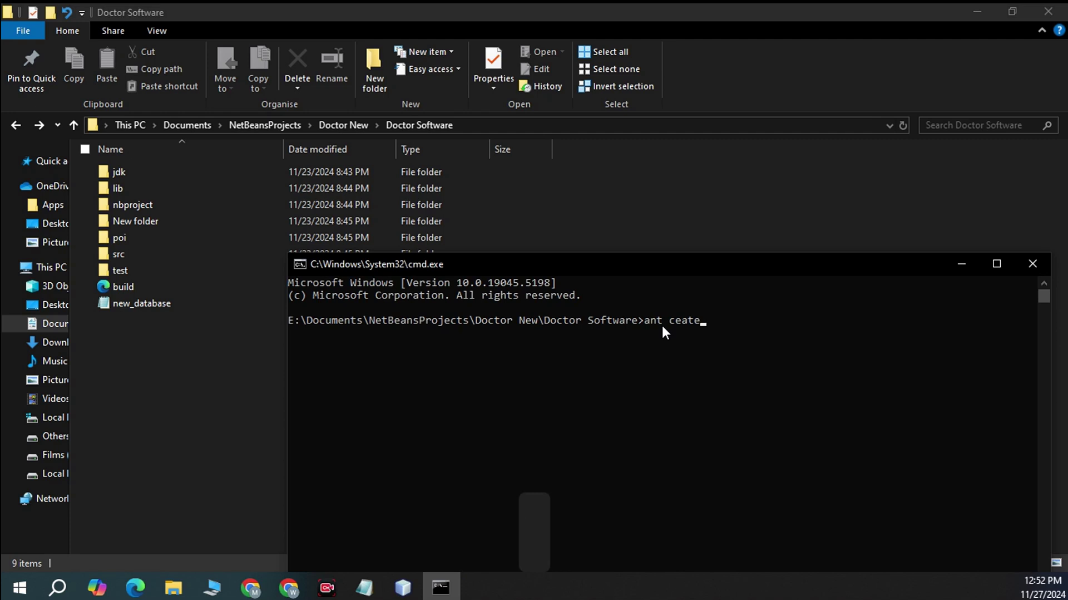
{"action": "key", "text": "BackSpace"}
{"action": "key", "text": "BackSpace"}
{"action": "key", "text": "BackSpace"}
{"action": "key", "text": "BackSpace"}
{"action": "type", "text": "reate-"}
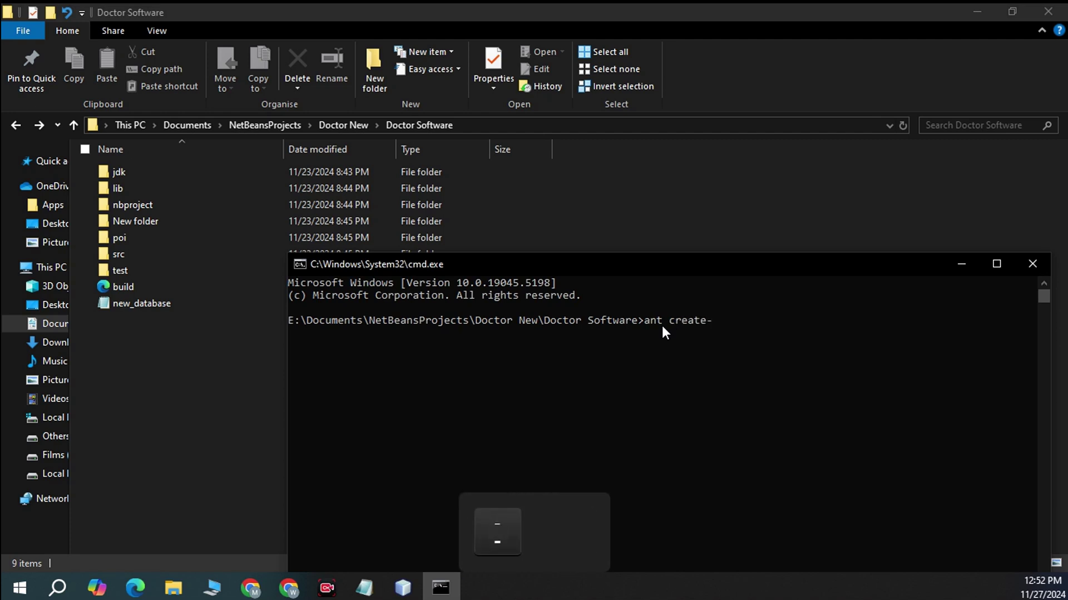
{"action": "type", "text": "exe"}
{"action": "key", "text": "Return"}
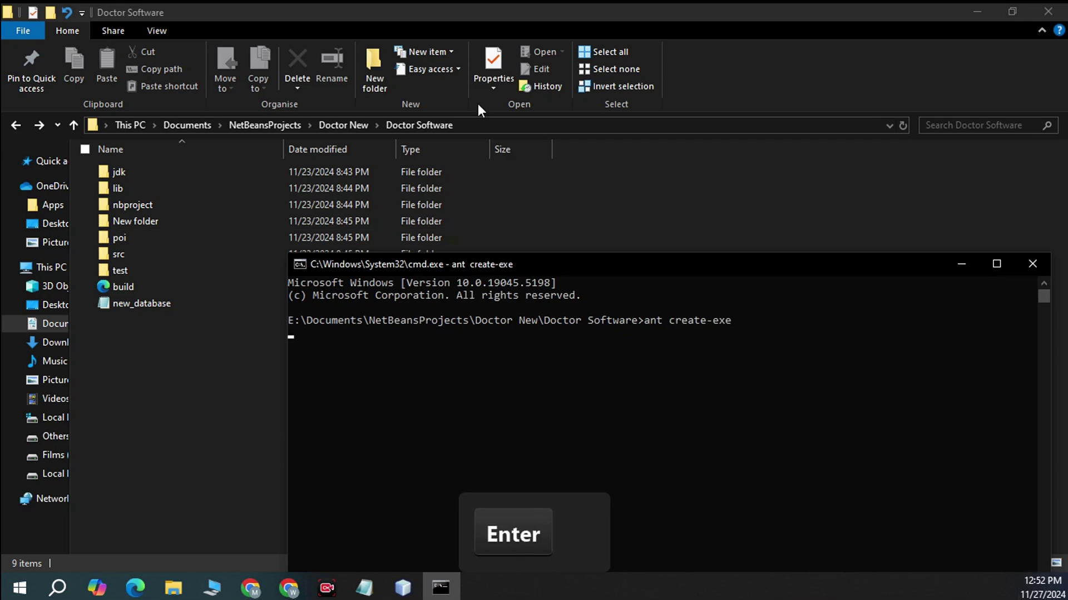
Move the console clear of the folder's file names and highlight dist in its created directory line.
{"action": "left_click_drag", "start_coordinate": [722, 278], "coordinate": [726, 110]}
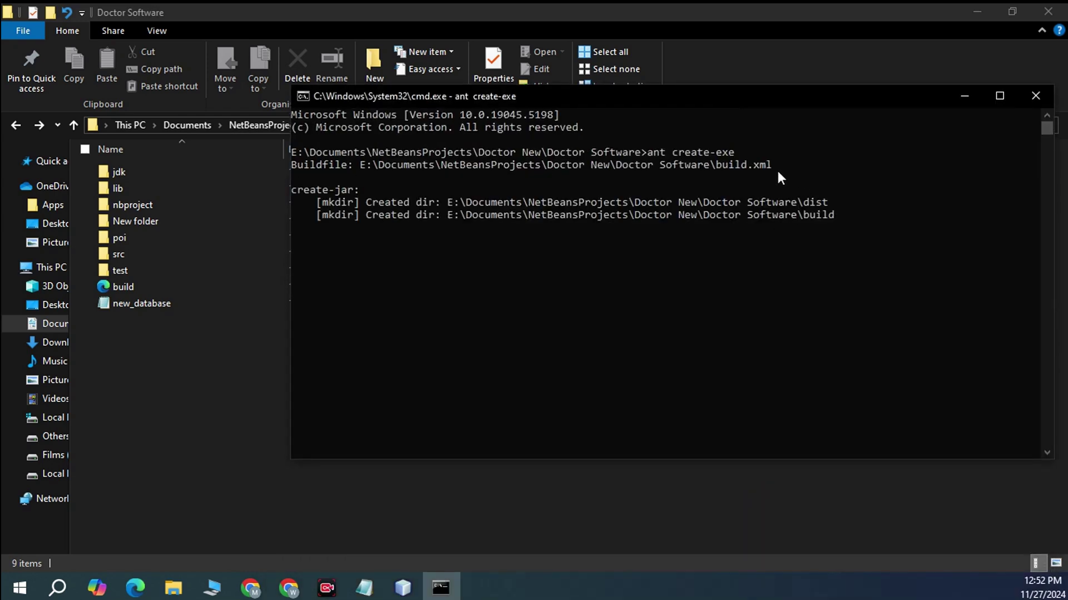
{"action": "left_click_drag", "start_coordinate": [701, 106], "coordinate": [748, 115]}
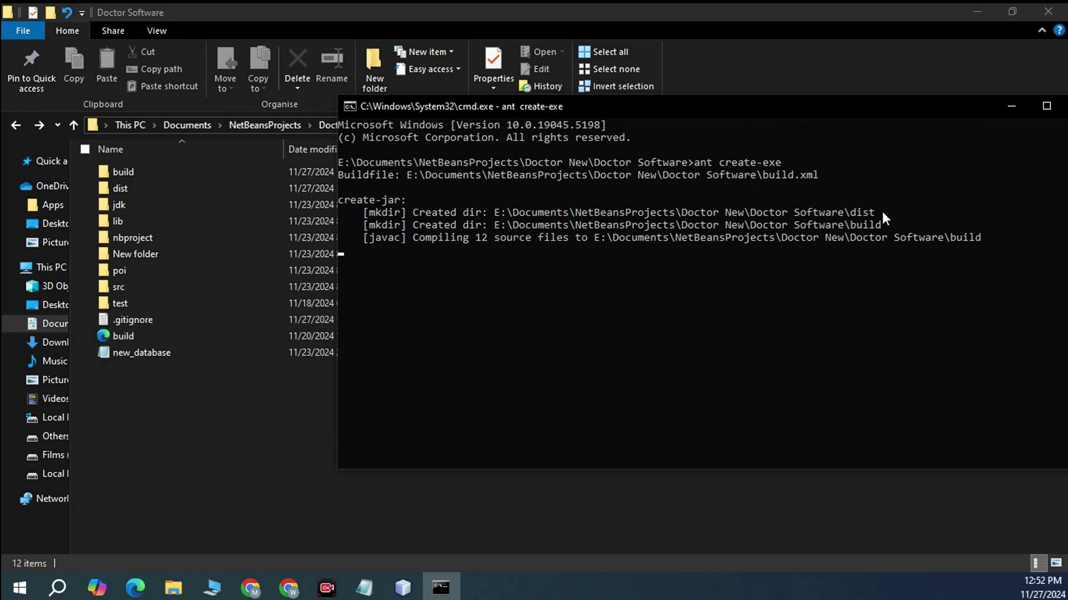
{"action": "left_click_drag", "start_coordinate": [880, 211], "coordinate": [846, 212]}
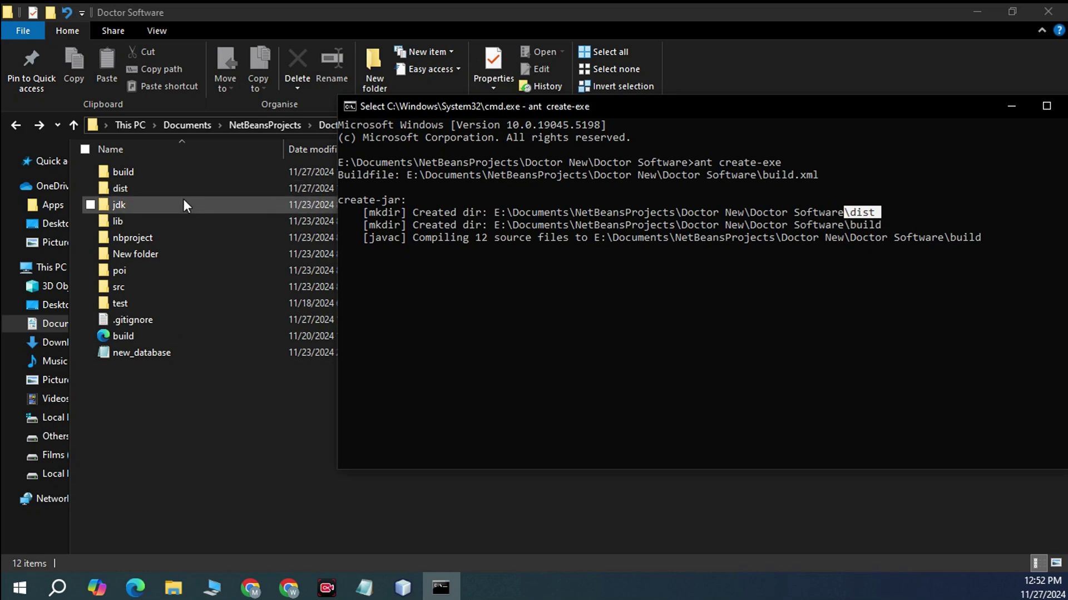
{"action": "left_click", "coordinate": [886, 227]}
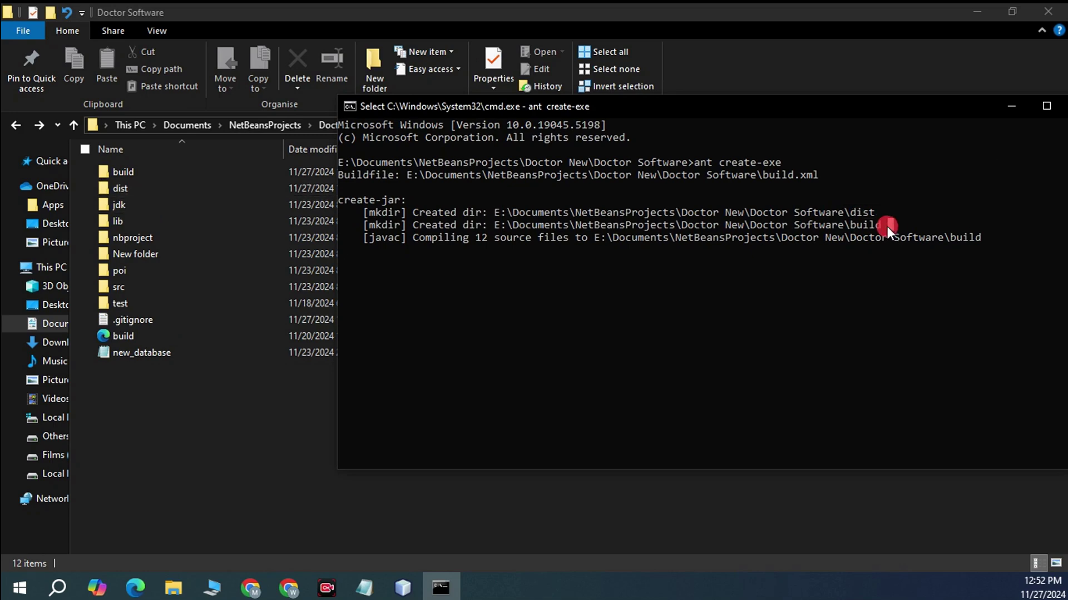
{"action": "left_click", "coordinate": [989, 220]}
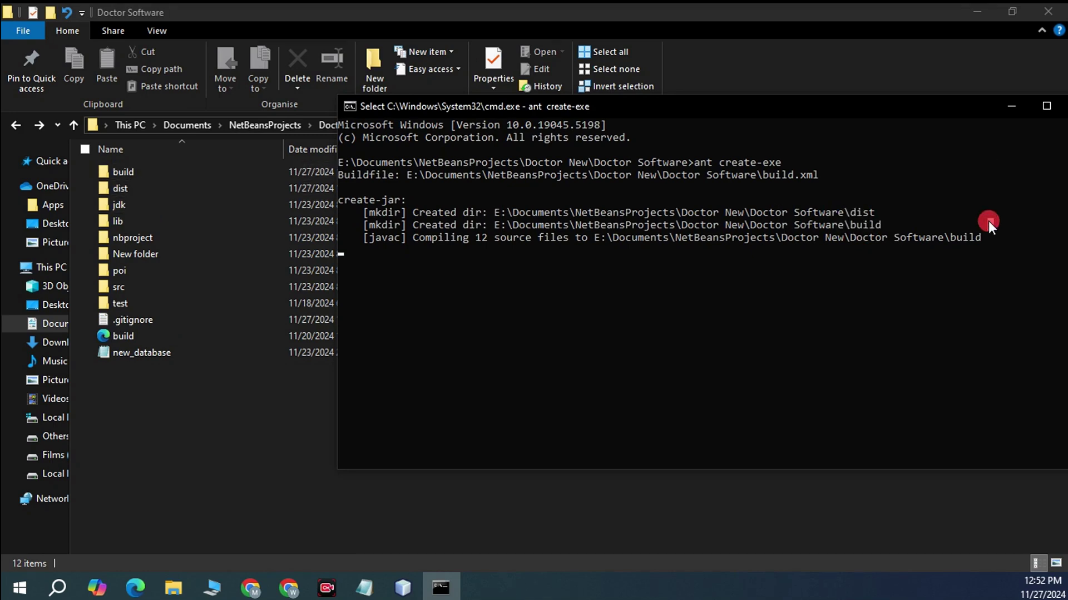
{"action": "left_click", "coordinate": [403, 587]}
{"action": "left_click", "coordinate": [69, 179]}
{"action": "right_click", "coordinate": [81, 185]}
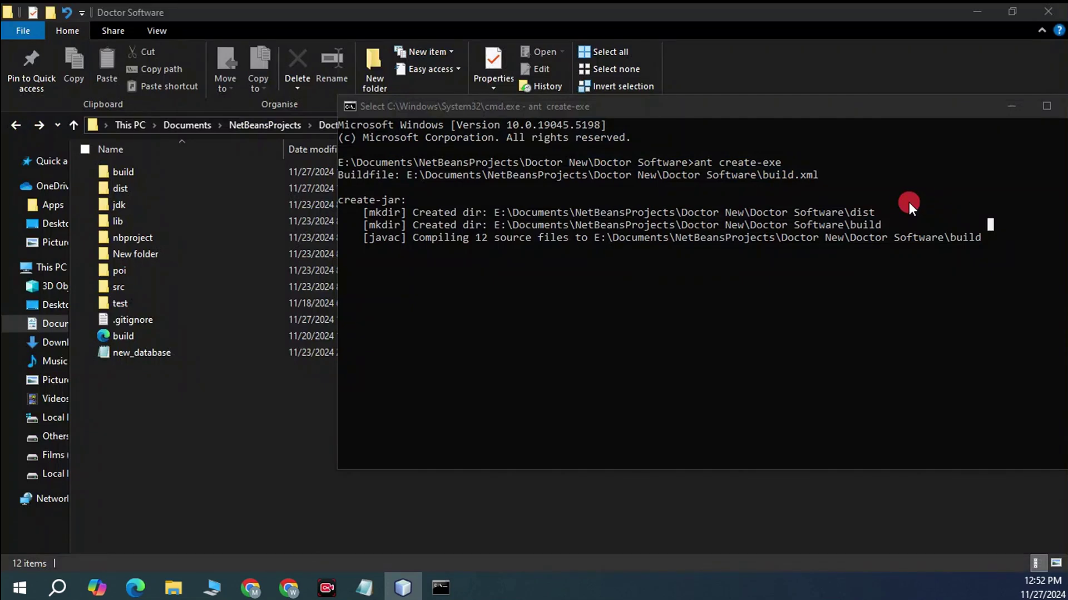
Return to the console and clear its text selections to let the Ant build continue.
{"action": "left_click", "coordinate": [900, 262]}
{"action": "left_click", "coordinate": [722, 287]}
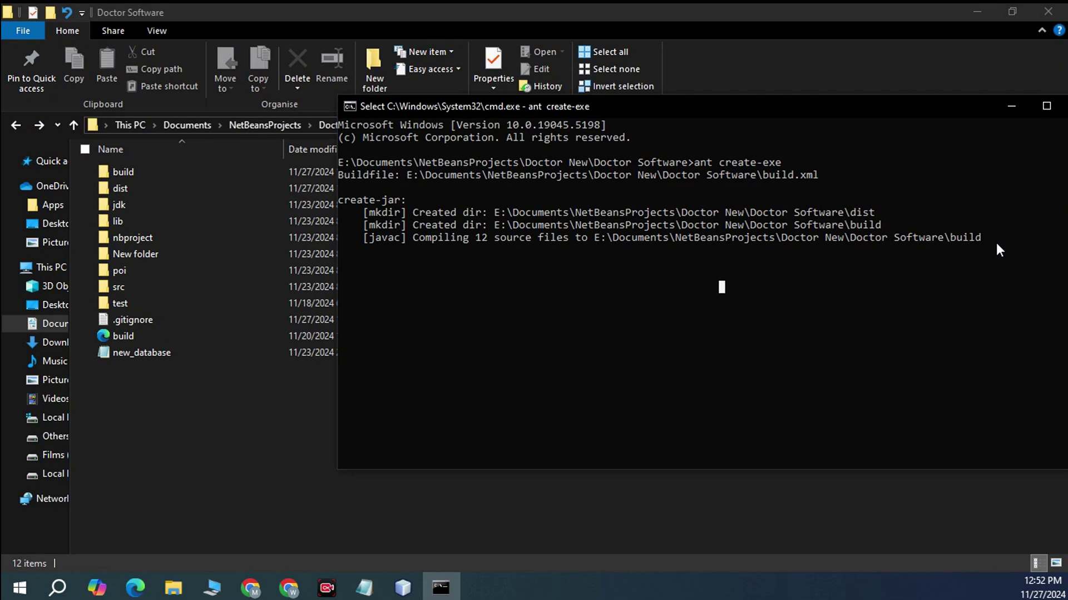
{"action": "key", "text": "Return"}
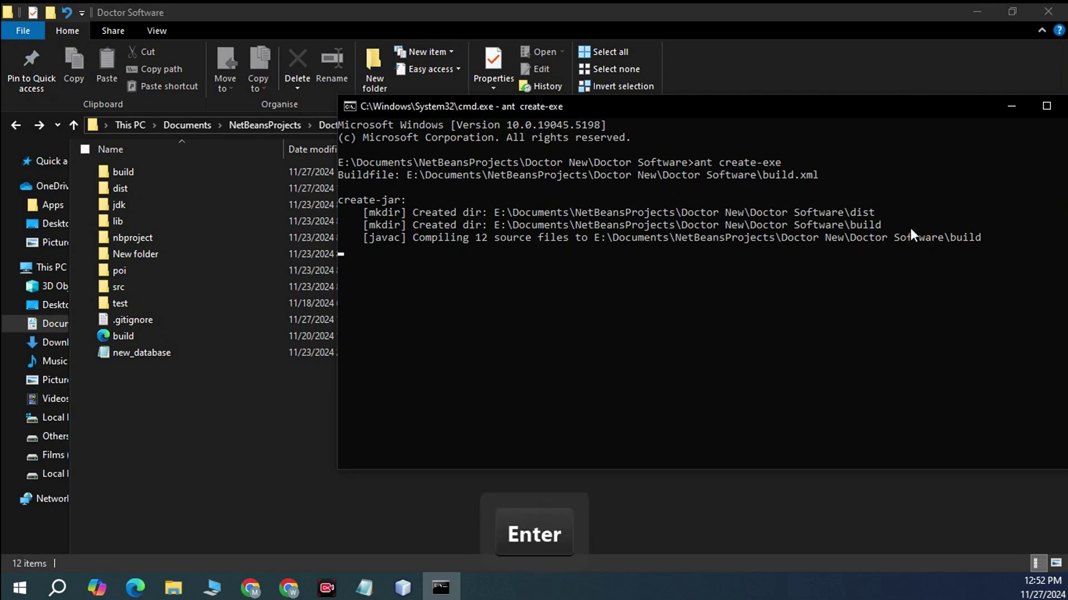
{"action": "left_click", "coordinate": [971, 237]}
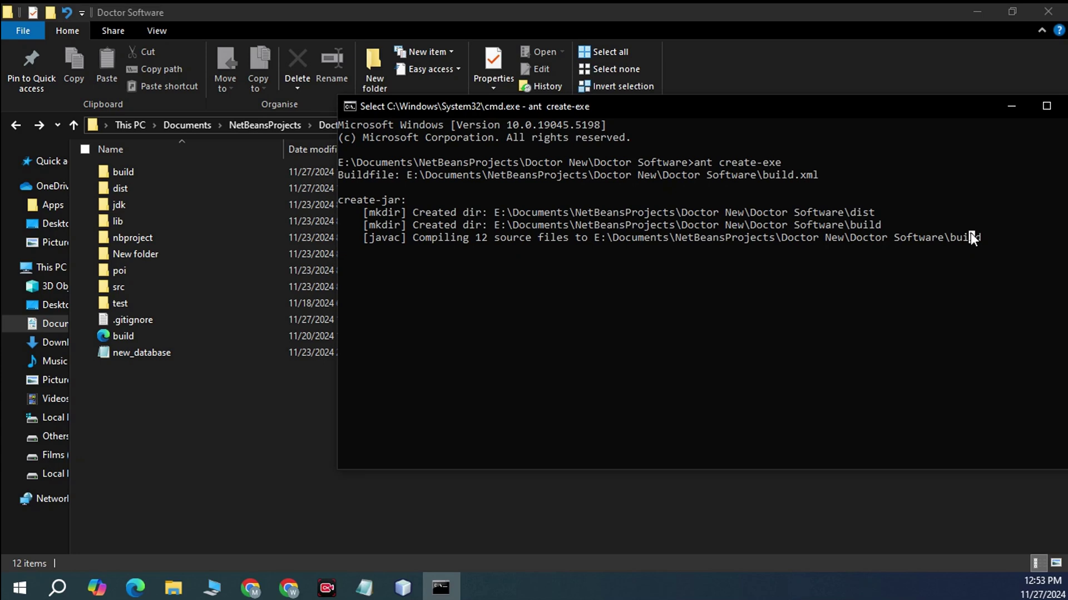
{"action": "key", "text": "Return"}
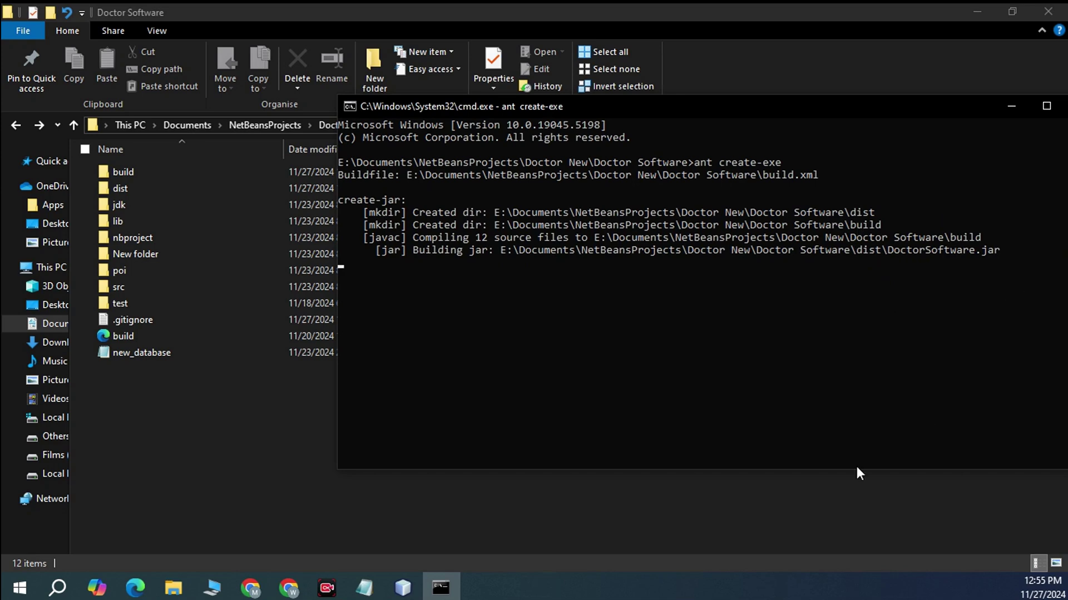
Highlight create-exe in the entered command and the whole create-jar block of the build output.
{"action": "left_click", "coordinate": [754, 550]}
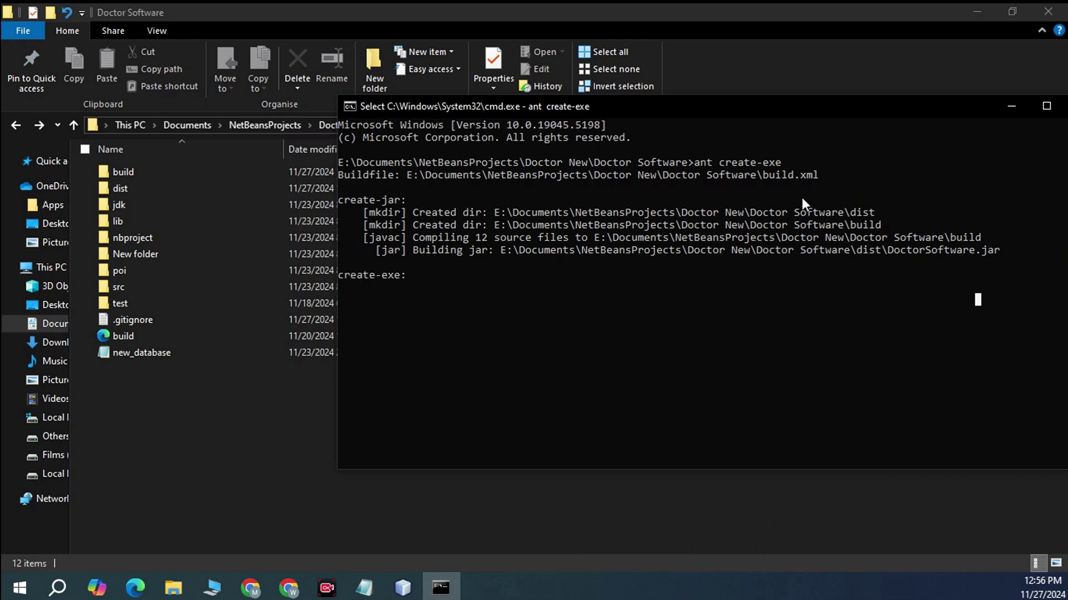
{"action": "left_click_drag", "start_coordinate": [781, 162], "coordinate": [719, 162]}
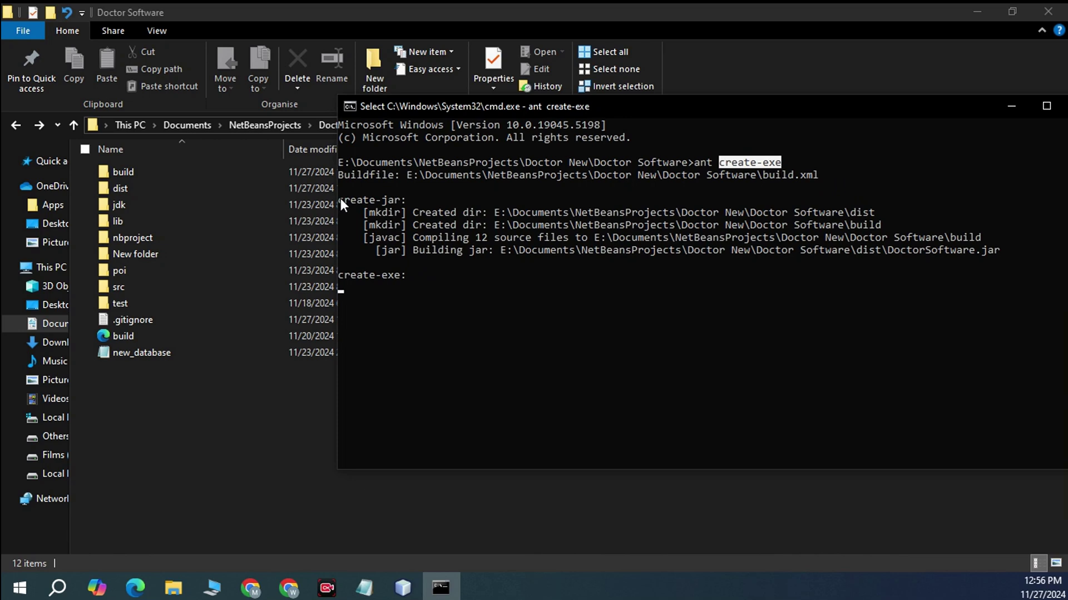
{"action": "left_click_drag", "start_coordinate": [339, 199], "coordinate": [1050, 255]}
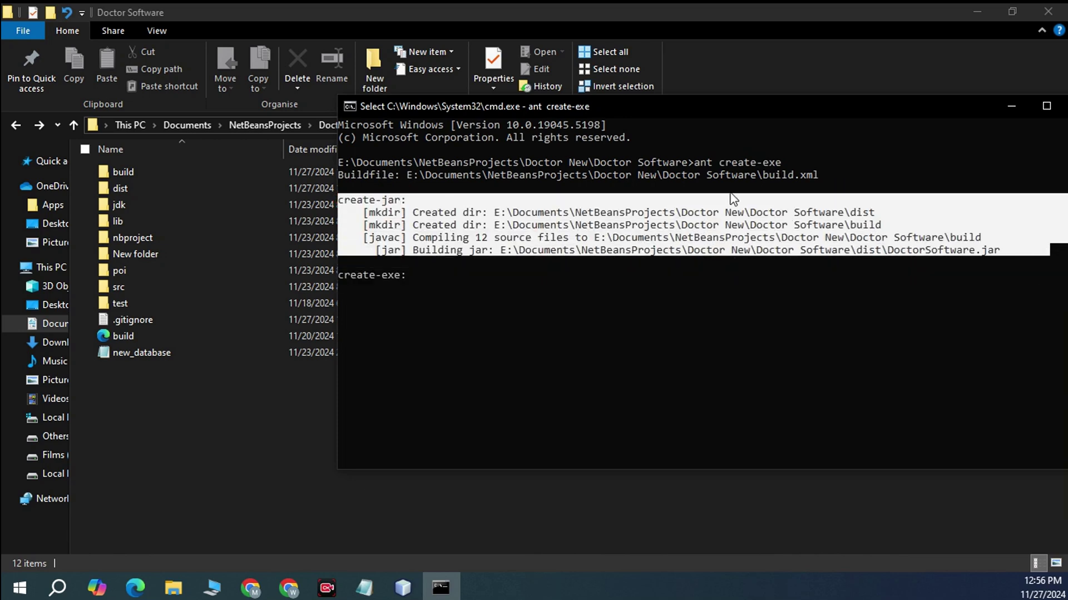
Release the console's highlighted text so the create-exe build can finish, and shift the console so its full output is in view.
{"action": "left_click", "coordinate": [432, 279]}
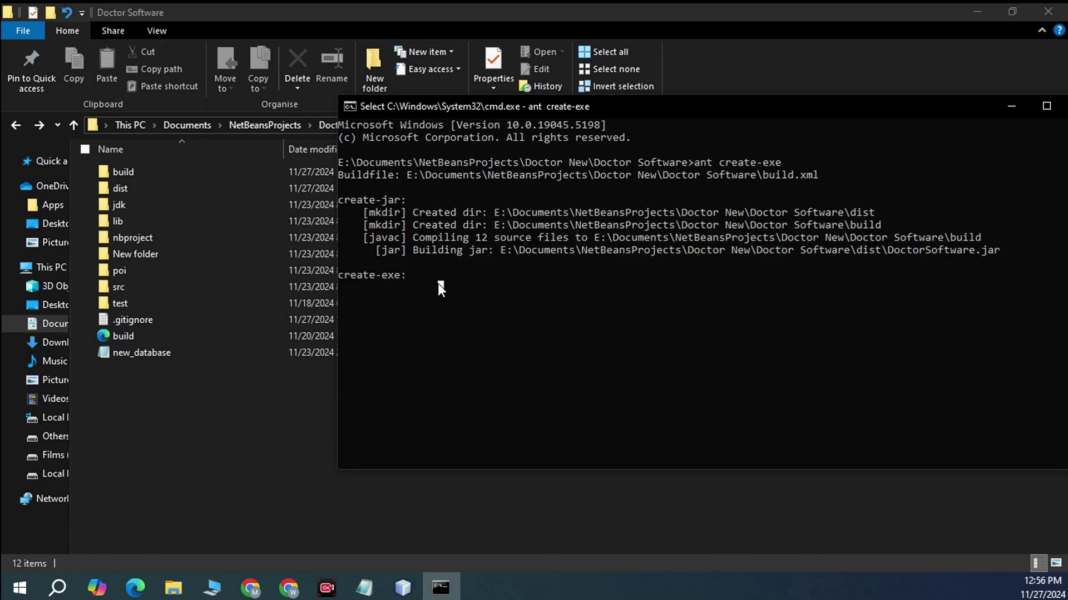
{"action": "key", "text": "Return"}
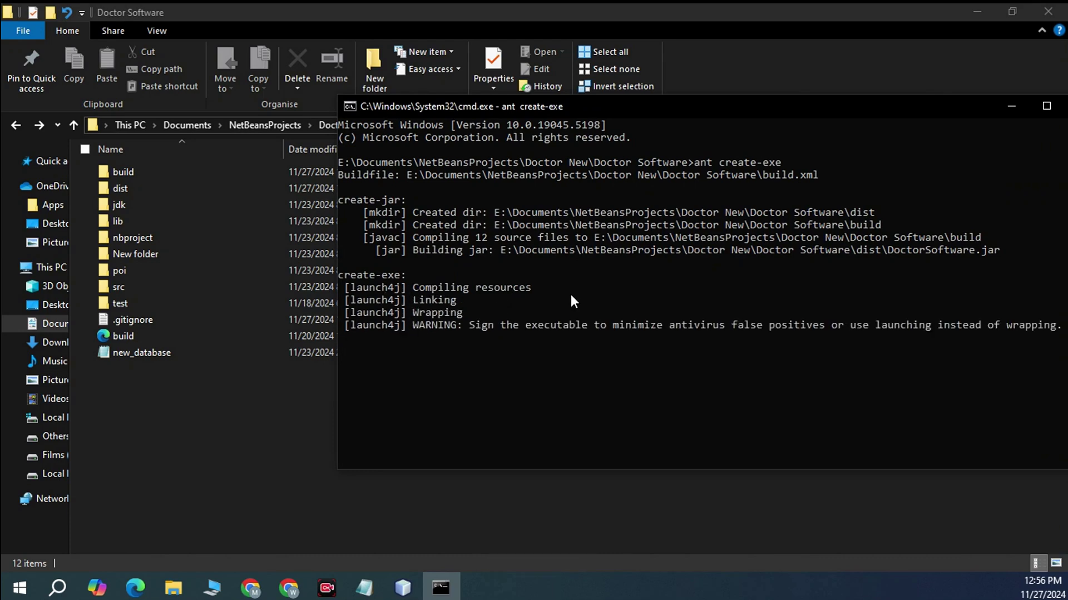
{"action": "left_click_drag", "start_coordinate": [691, 108], "coordinate": [650, 106]}
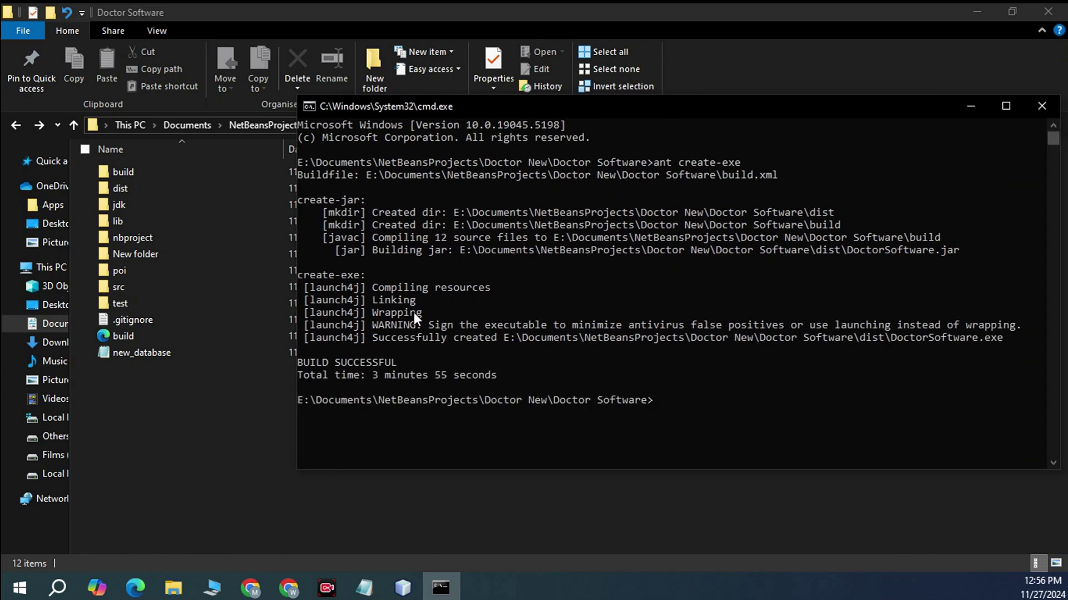
Highlight the launch4j Wrapping line, the created DoctorSoftware.exe line and the build time in the console, and clear the highlighting.
{"action": "mouse_move", "coordinate": [421, 304]}
{"action": "left_mouse_down"}
{"action": "mouse_move", "coordinate": [381, 294]}
{"action": "mouse_move", "coordinate": [387, 319]}
{"action": "left_mouse_up"}
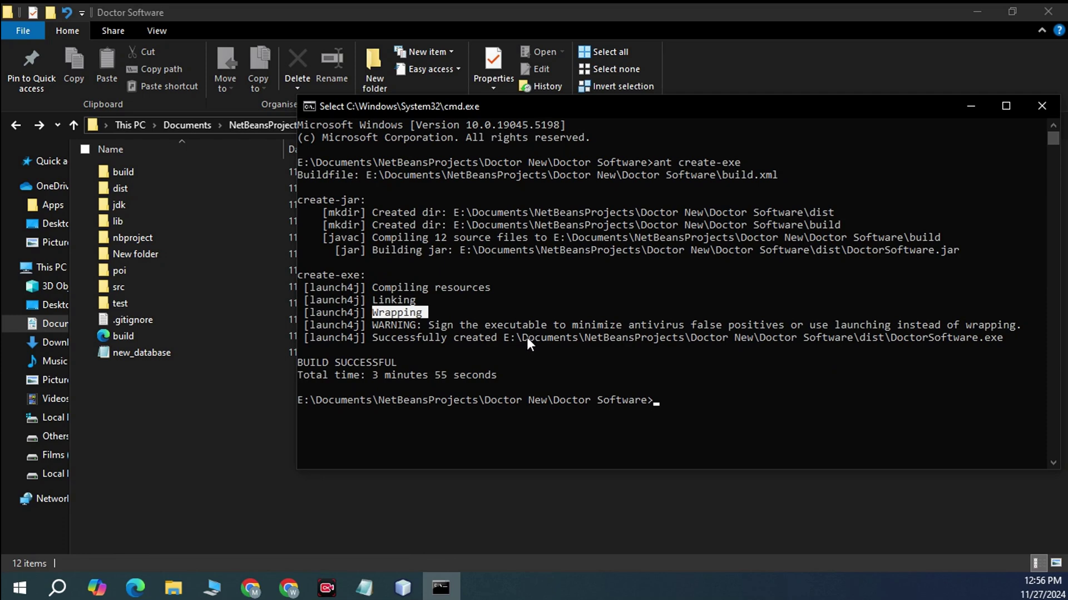
{"action": "left_click_drag", "start_coordinate": [373, 337], "coordinate": [897, 339]}
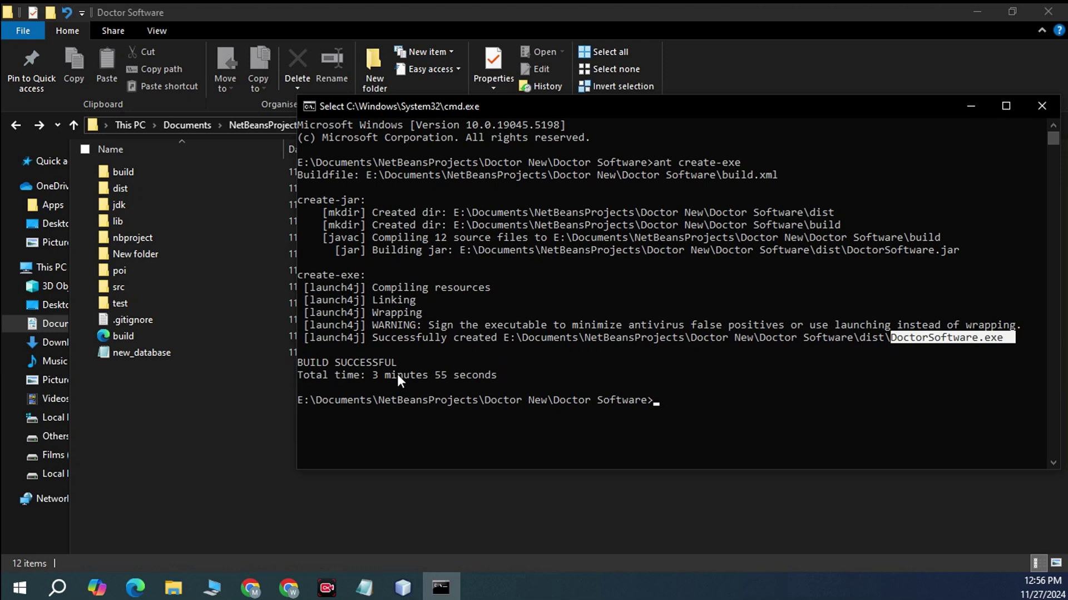
{"action": "left_click_drag", "start_coordinate": [422, 362], "coordinate": [521, 374]}
{"action": "left_click", "coordinate": [535, 386]}
{"action": "left_click", "coordinate": [681, 346]}
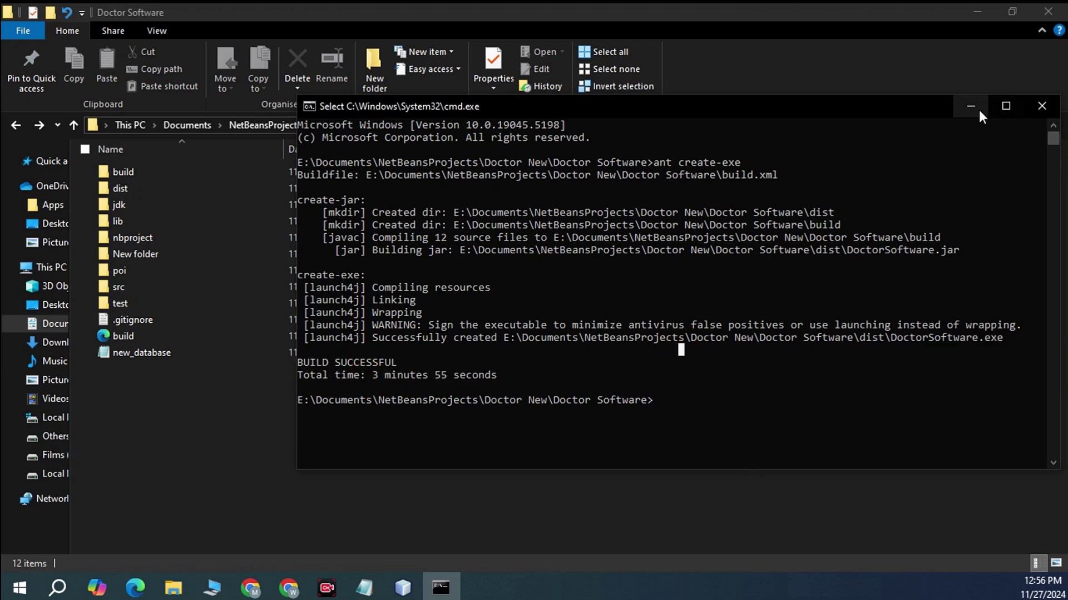
Close the console, open the project's dist folder and enlarge its file icons.
{"action": "left_click", "coordinate": [1042, 107]}
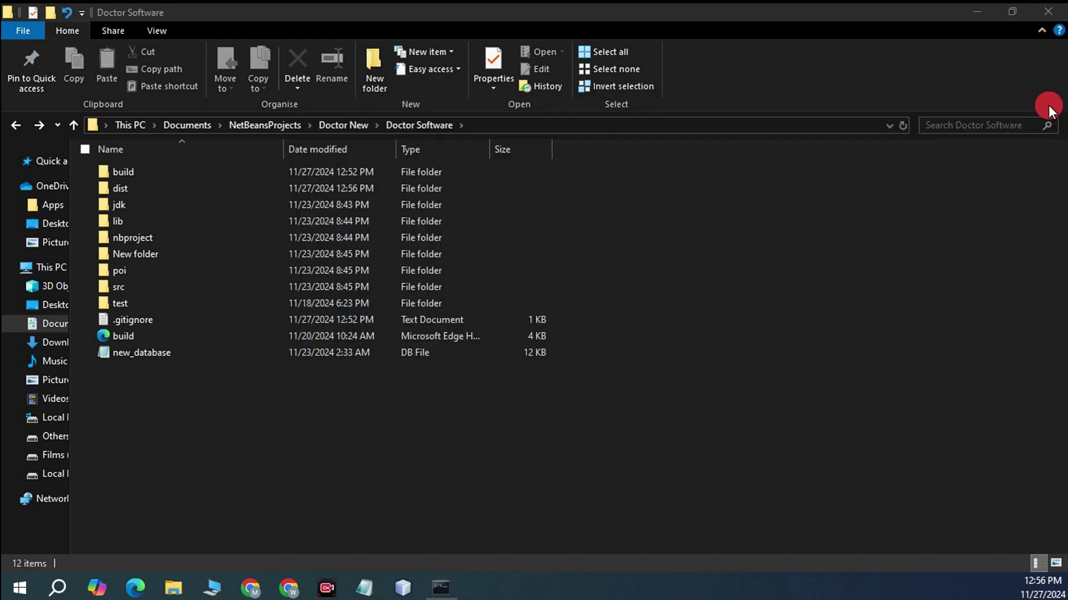
{"action": "left_click", "coordinate": [151, 188]}
{"action": "double_click", "coordinate": [152, 188]}
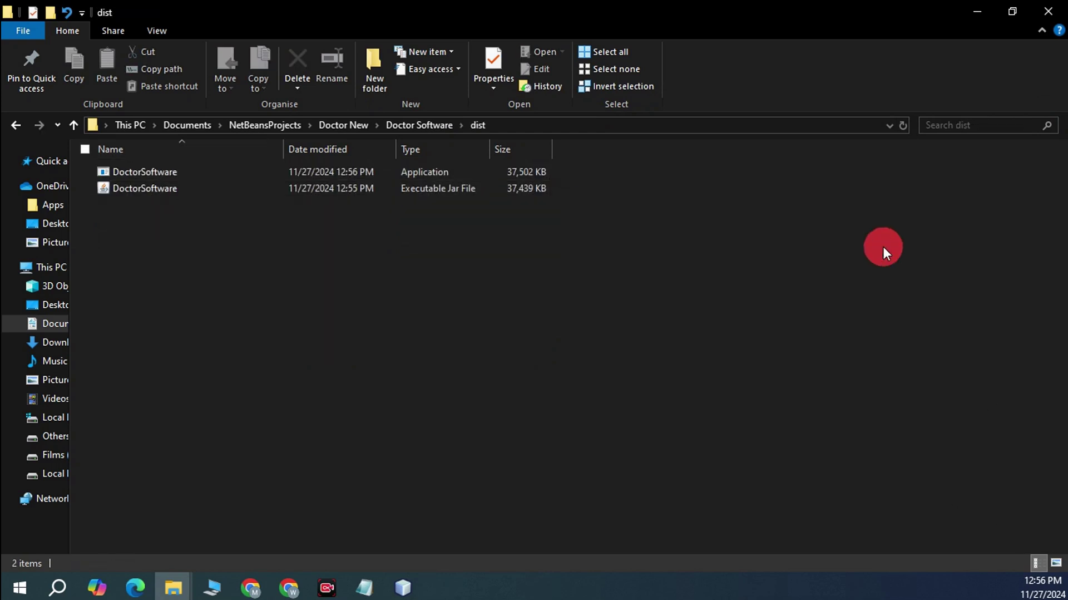
{"action": "scroll", "coordinate": [863, 286], "scroll_direction": "up", "scroll_amount": 2, "text": "ctrl"}
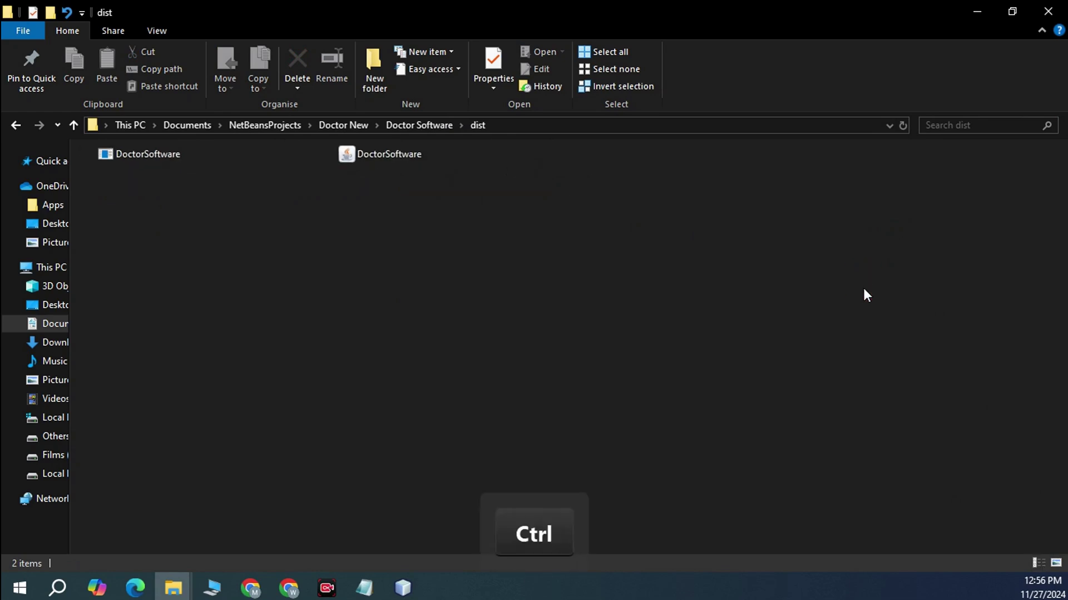
{"action": "scroll", "coordinate": [843, 295], "scroll_direction": "up", "scroll_amount": 3, "text": "ctrl"}
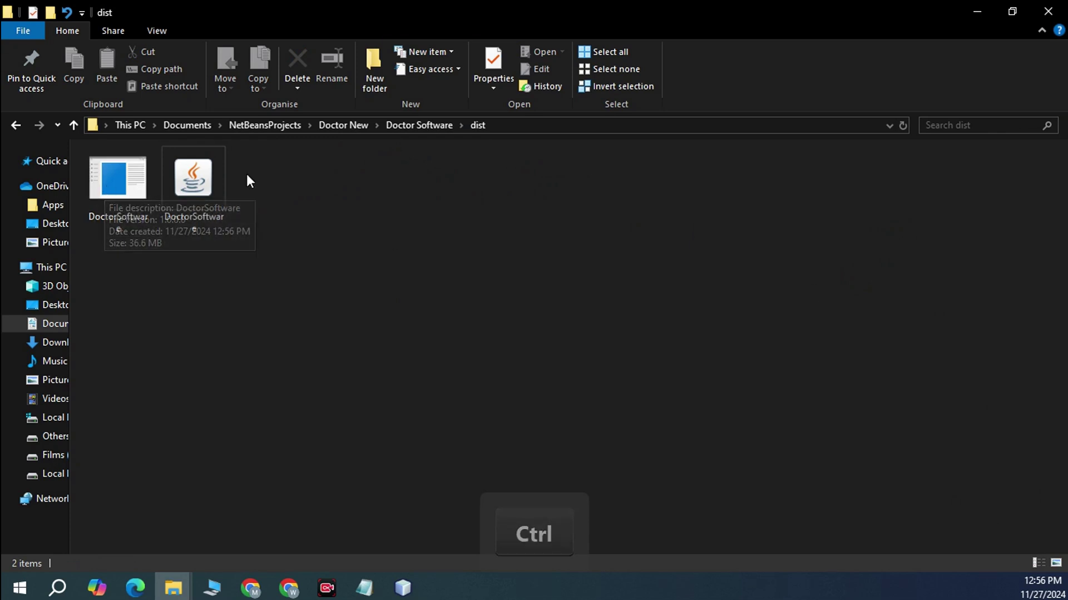
Point out the DoctorSoftware JAR in the dist folder and launch the DoctorSoftware application beside it.
{"action": "left_click_drag", "start_coordinate": [424, 362], "coordinate": [192, 188]}
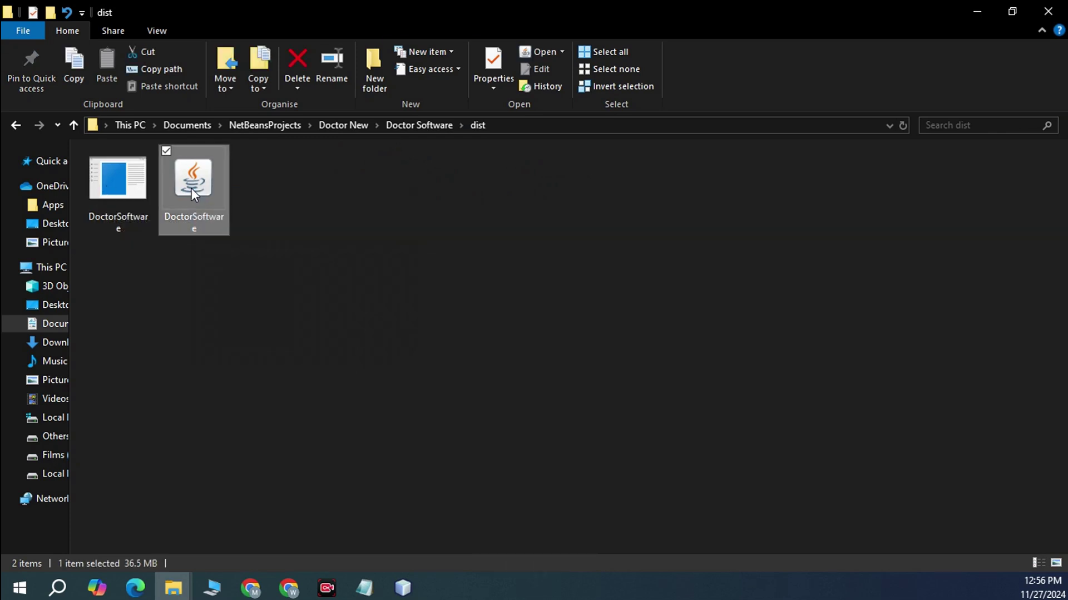
{"action": "left_click", "coordinate": [84, 177]}
{"action": "left_click", "coordinate": [117, 180]}
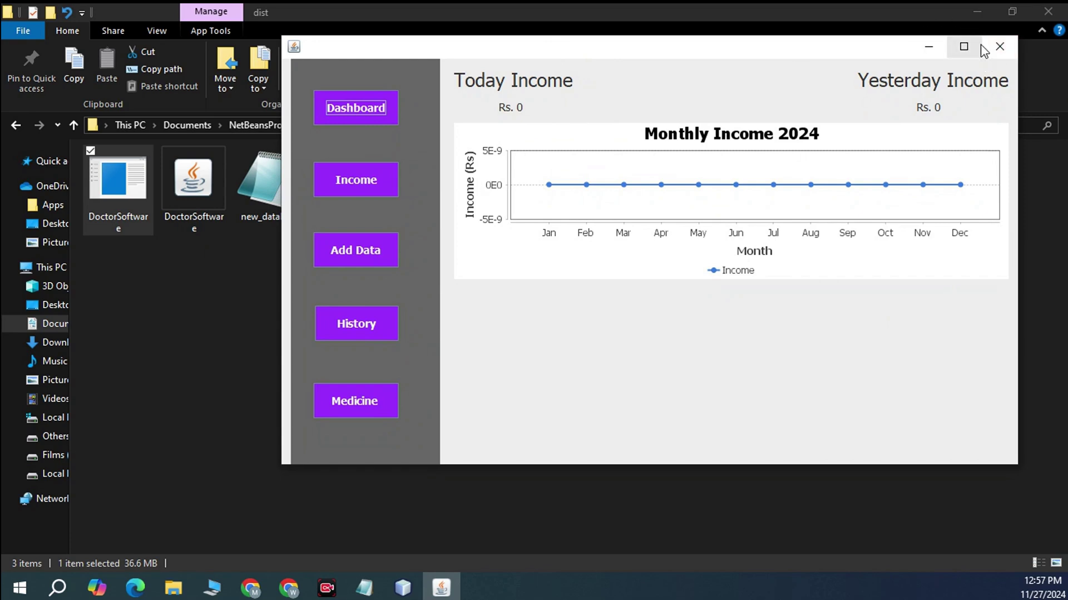
Close the running Doctor Software application and delete the new_database file from the dist folder.
{"action": "left_click", "coordinate": [1004, 49]}
{"action": "left_click", "coordinate": [269, 184]}
{"action": "left_click", "coordinate": [299, 58]}
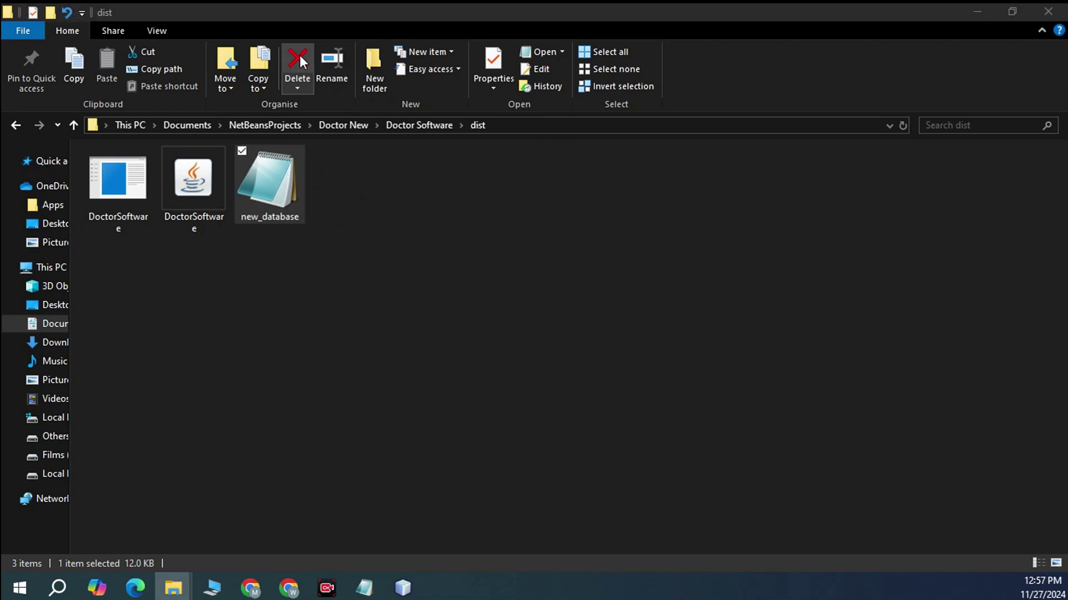
Copy the dist folder from the Doctor Software project folder to the desktop.
{"action": "left_click", "coordinate": [423, 125]}
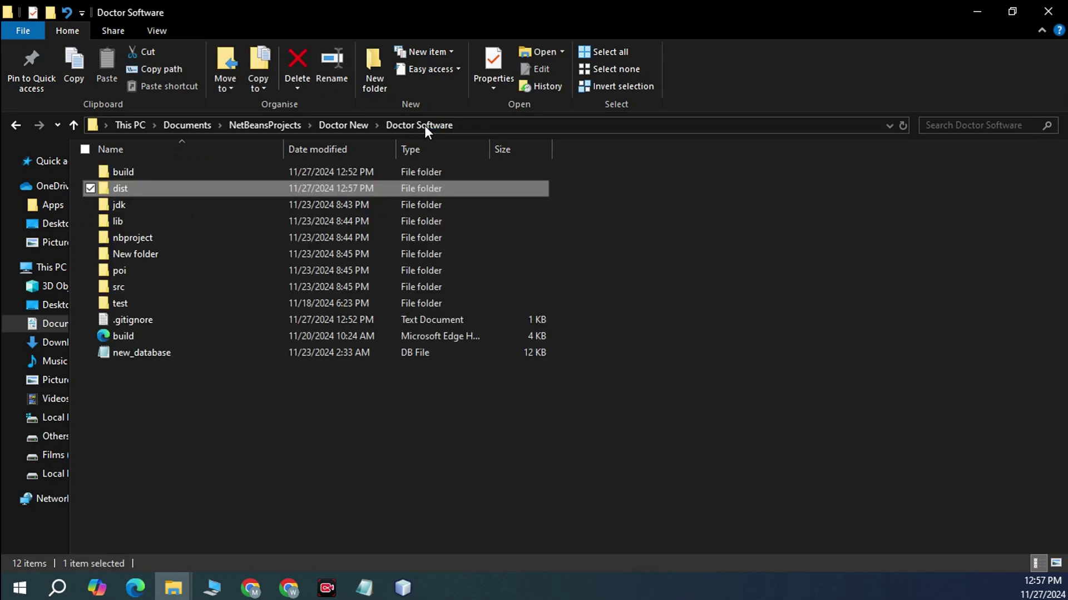
{"action": "left_click", "coordinate": [84, 59]}
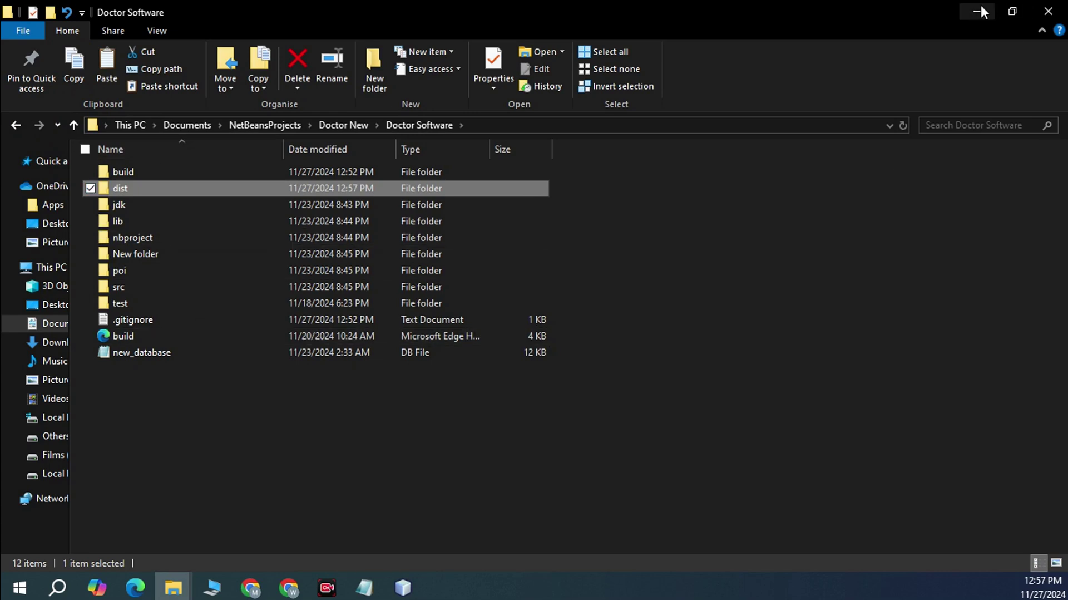
{"action": "left_click", "coordinate": [972, 18]}
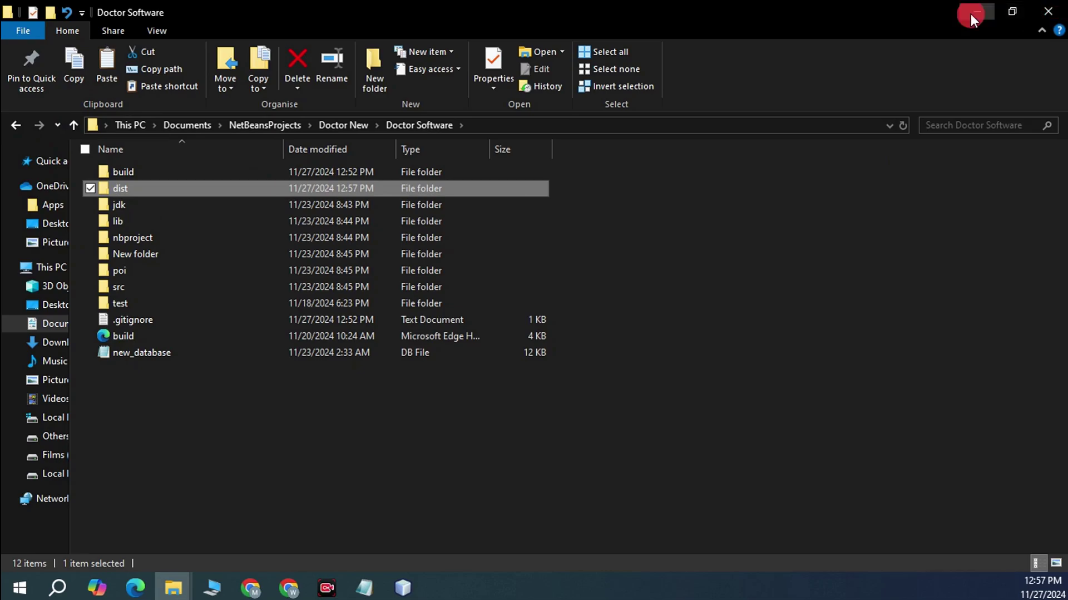
{"action": "right_click", "coordinate": [514, 176]}
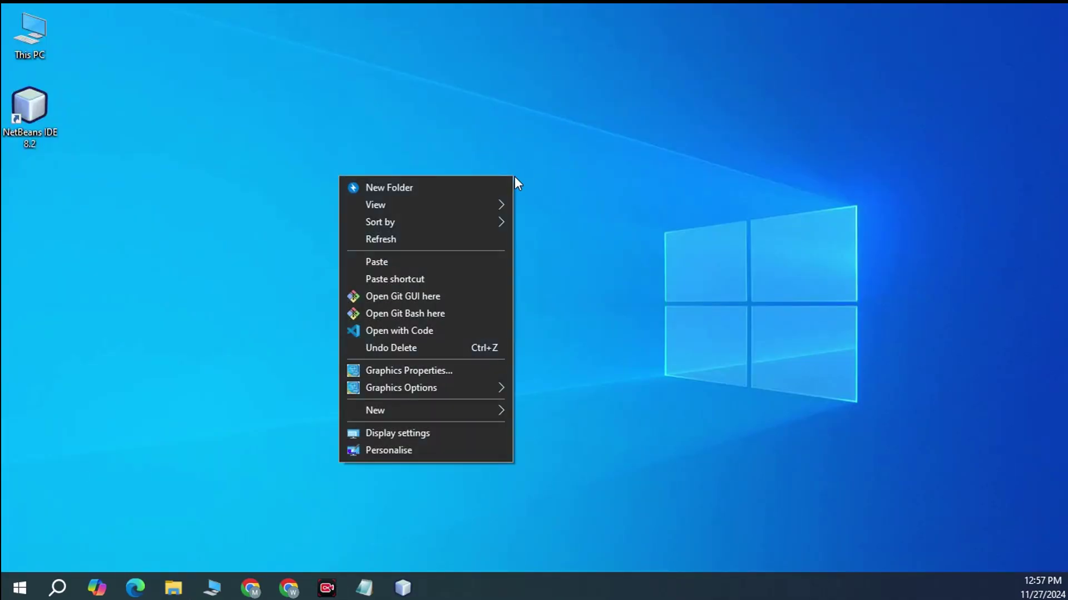
{"action": "left_click", "coordinate": [468, 260]}
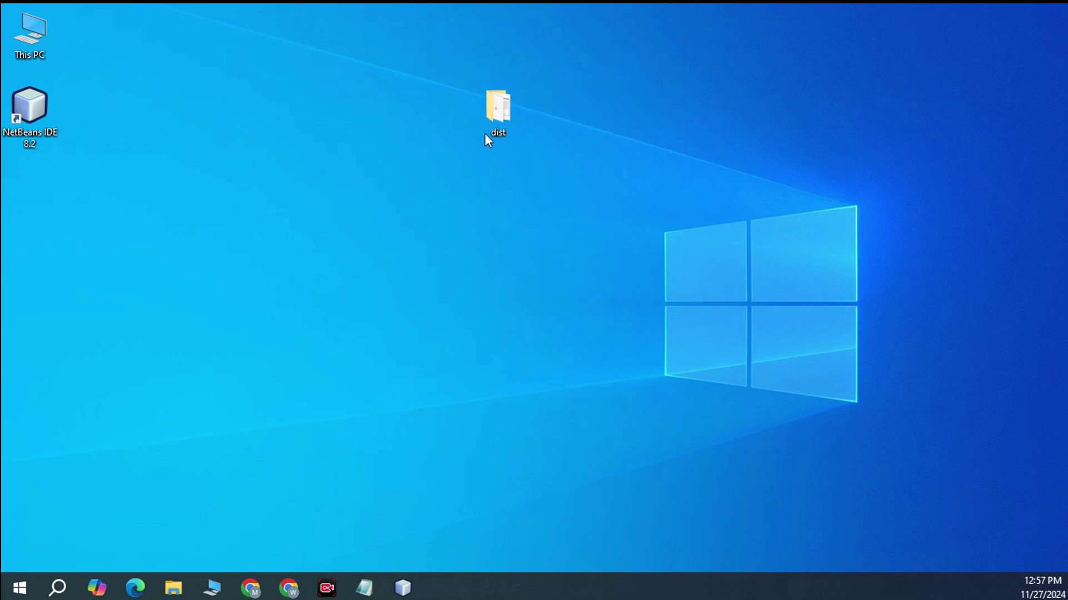
Open the dist folder on the desktop, run its DoctorSoftware application to check its dashboard, and close the application.
{"action": "left_click", "coordinate": [505, 118]}
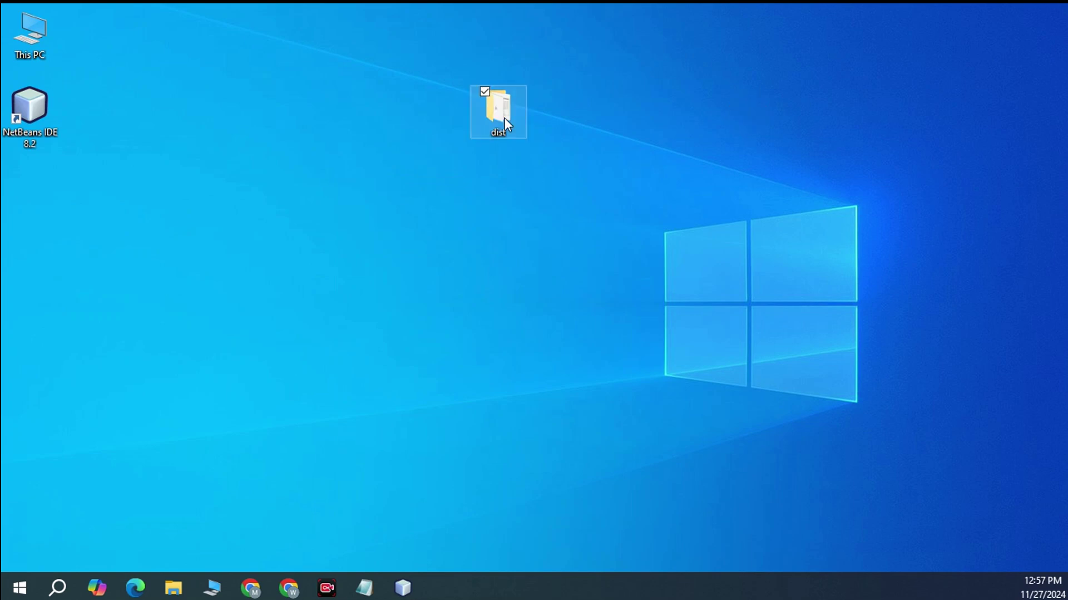
{"action": "double_click", "coordinate": [505, 118]}
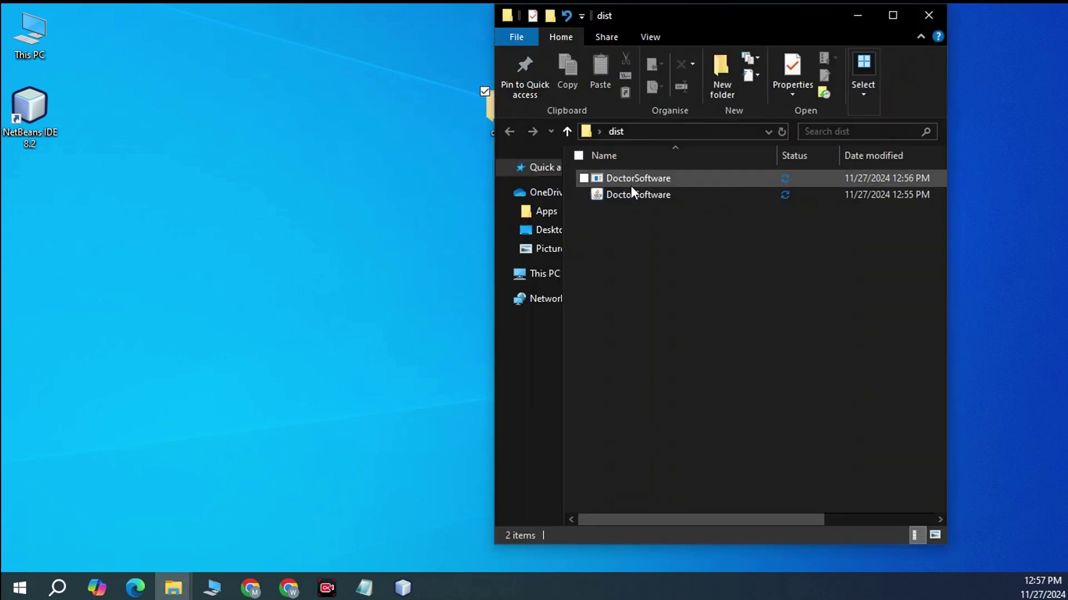
{"action": "left_click", "coordinate": [631, 183]}
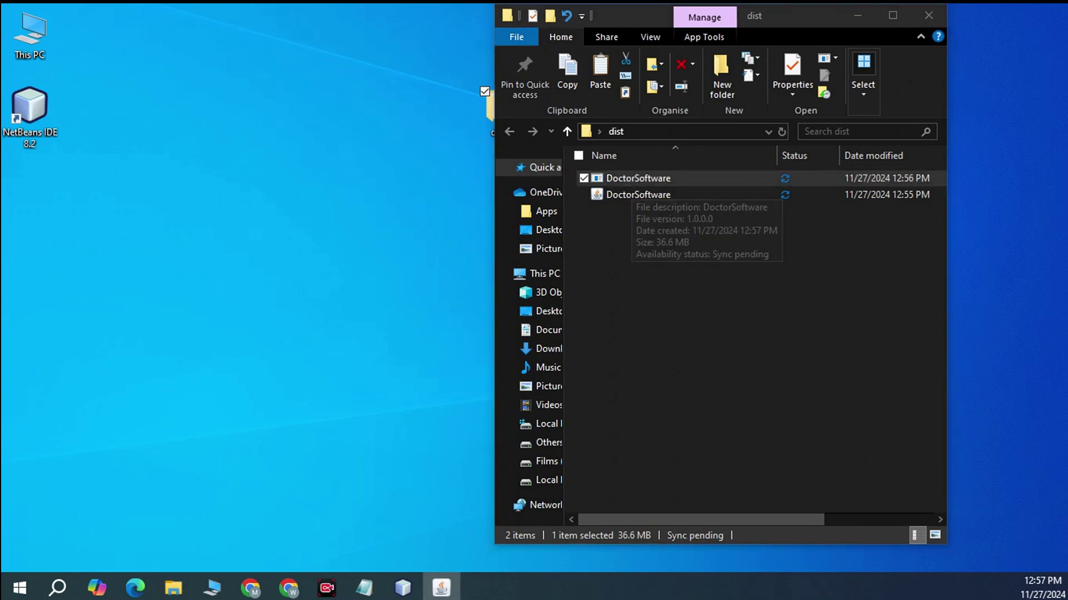
{"action": "left_click", "coordinate": [579, 22]}
{"action": "left_click_drag", "start_coordinate": [579, 22], "coordinate": [588, 43]}
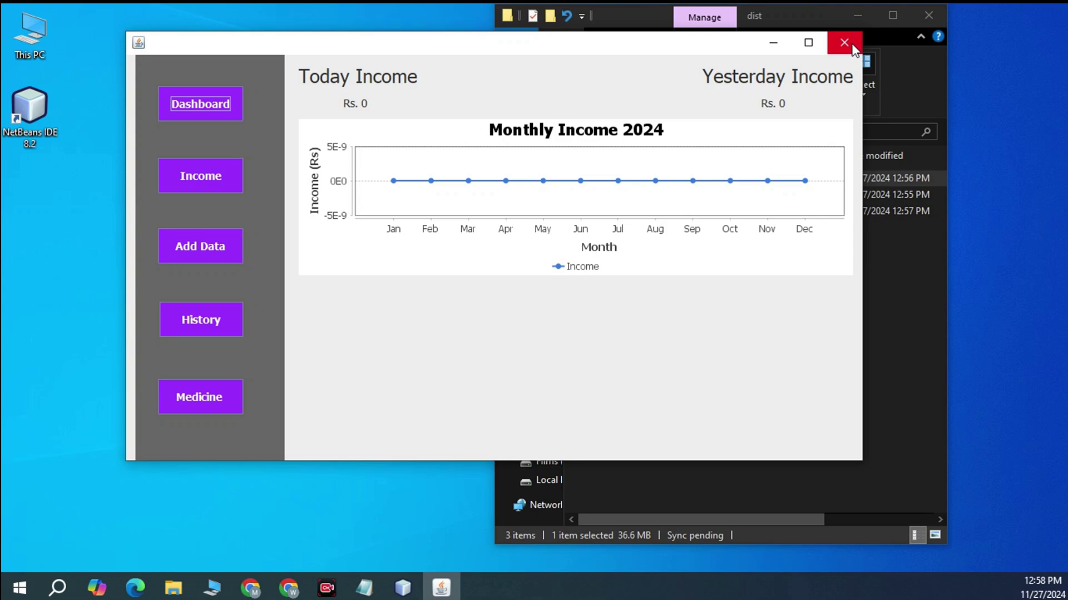
{"action": "left_click", "coordinate": [844, 43]}
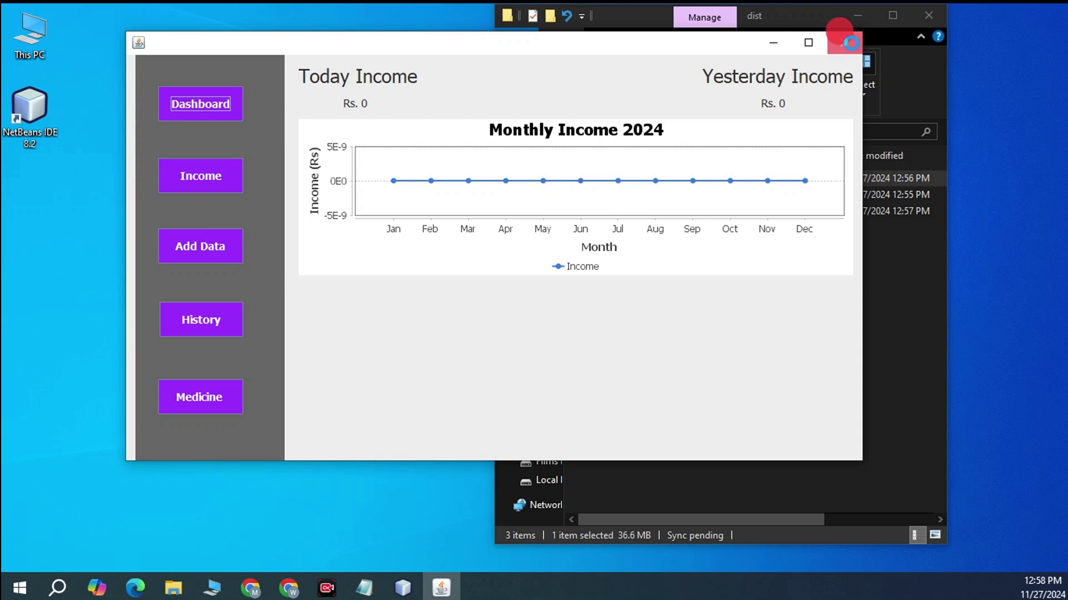
Close the folder window and permanently delete the dist folder from the desktop.
{"action": "left_click", "coordinate": [957, 17]}
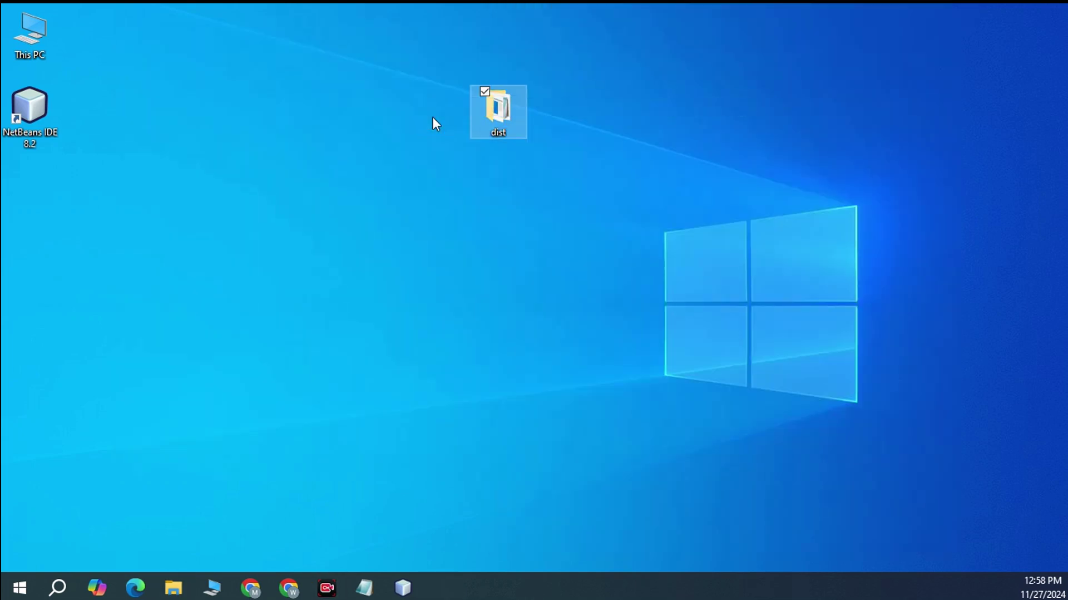
{"action": "key", "text": "shift+Delete"}
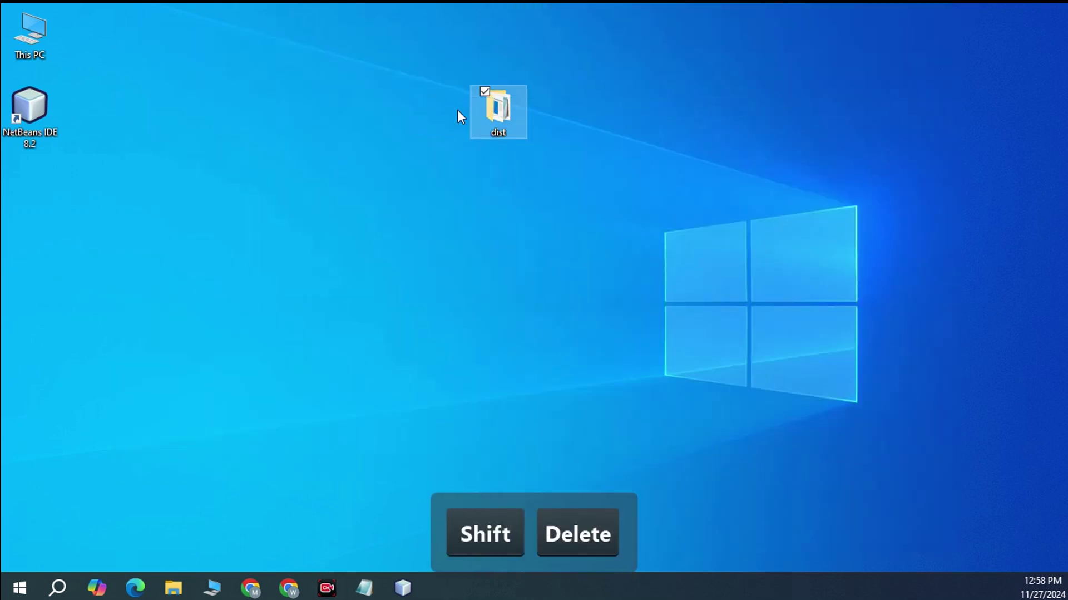
{"action": "key", "text": "Return"}
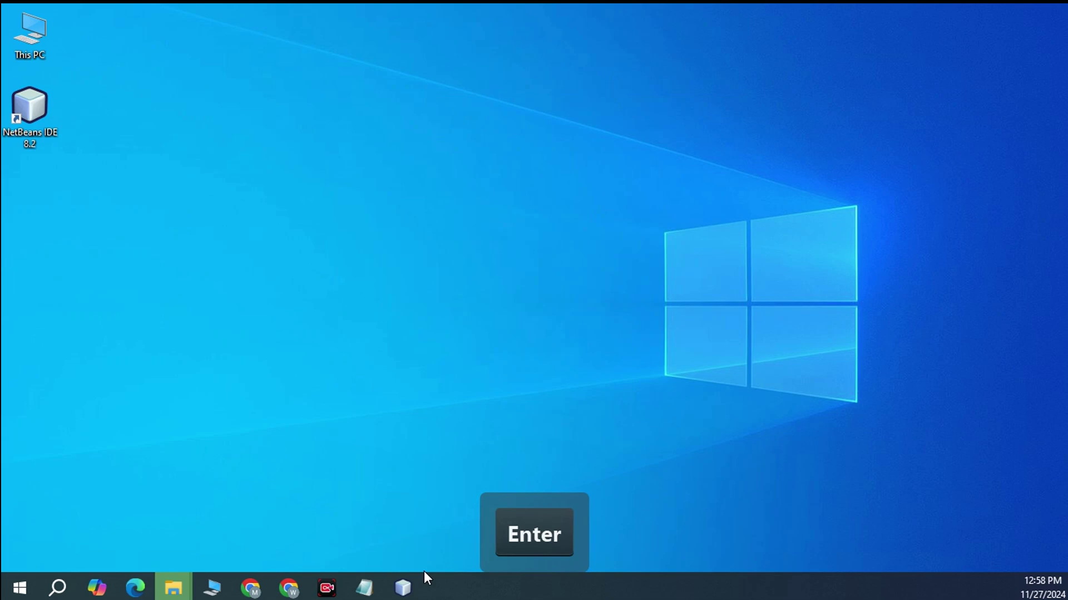
Switch to Chrome and look over the Doctor-Software-Java repository page on GitHub.
{"action": "mouse_move", "coordinate": [292, 587]}
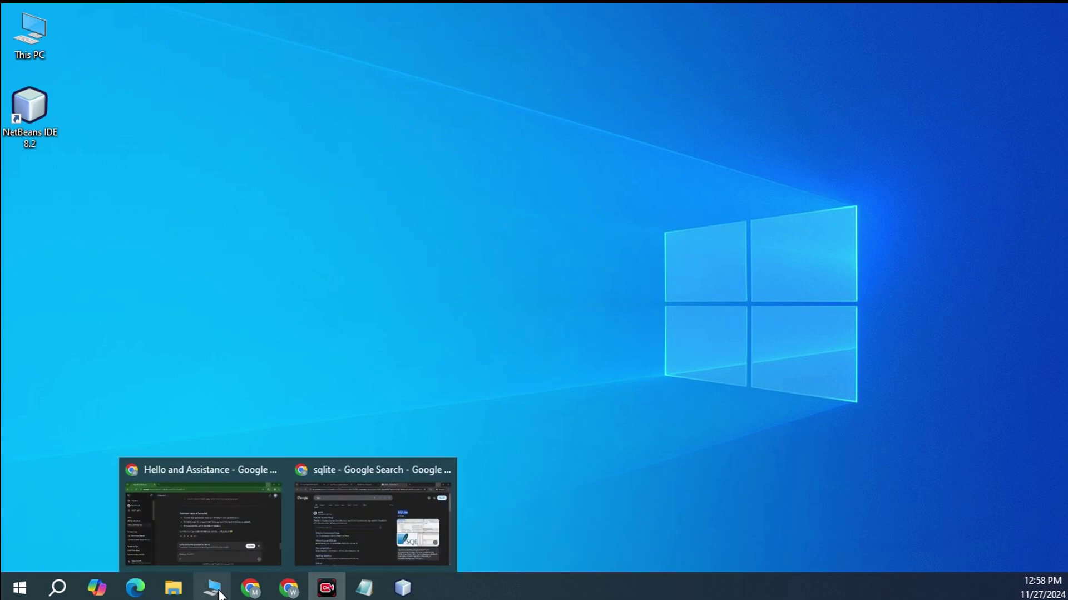
{"action": "left_click", "coordinate": [251, 593]}
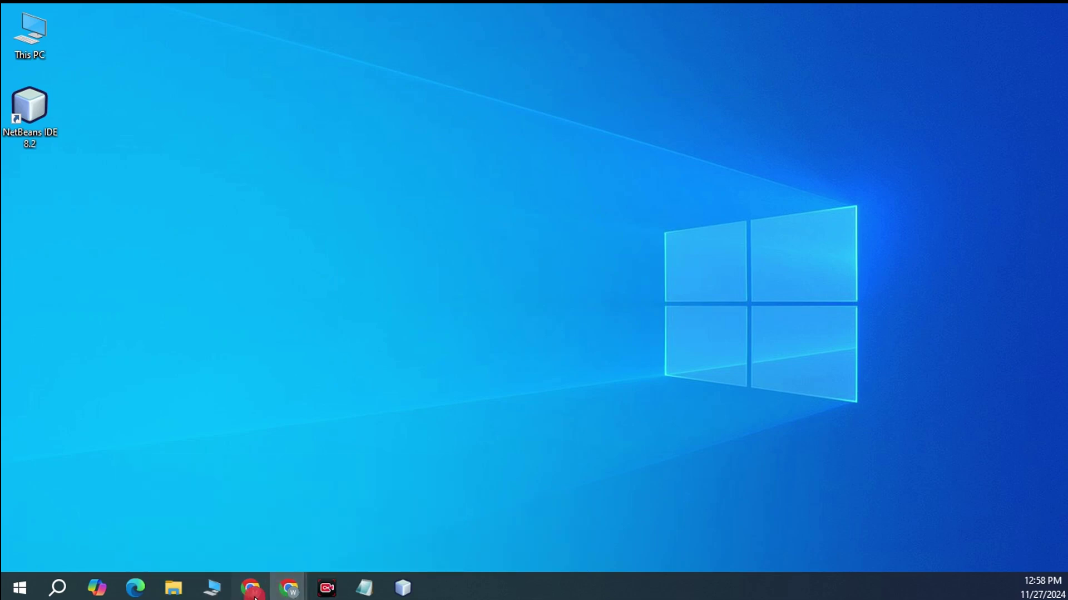
{"action": "scroll", "coordinate": [345, 334], "scroll_direction": "up", "scroll_amount": 5}
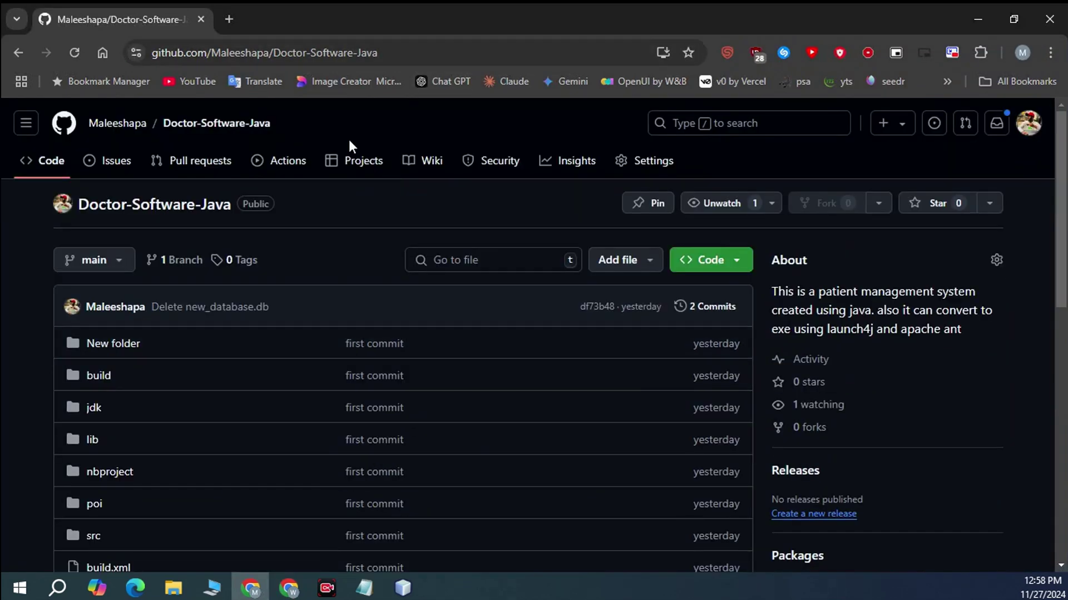
{"action": "scroll", "coordinate": [430, 322], "scroll_direction": "down", "scroll_amount": 5}
{"action": "scroll", "coordinate": [486, 362], "scroll_direction": "up", "scroll_amount": 4}
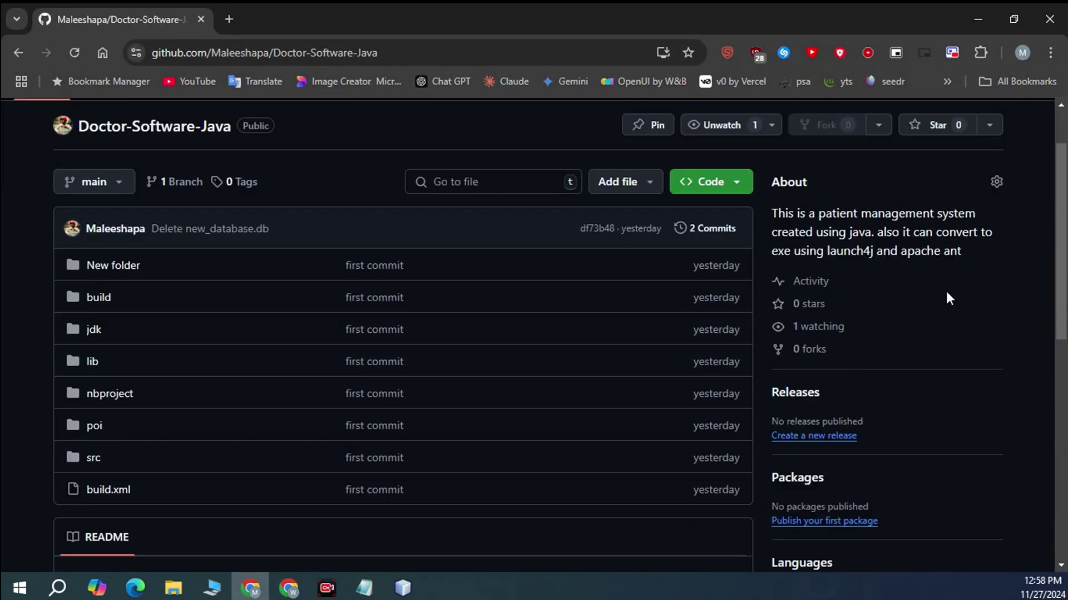